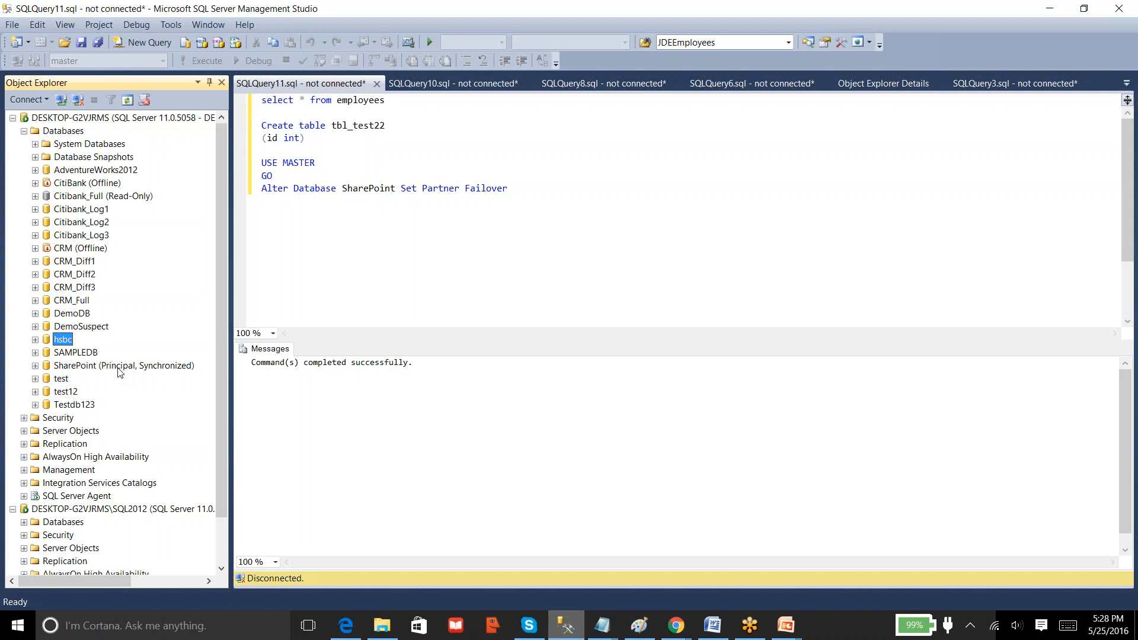
Check the recovery model in the options of the hsbc database's properties, then close the properties
{"action": "right_click", "coordinate": [69, 341]}
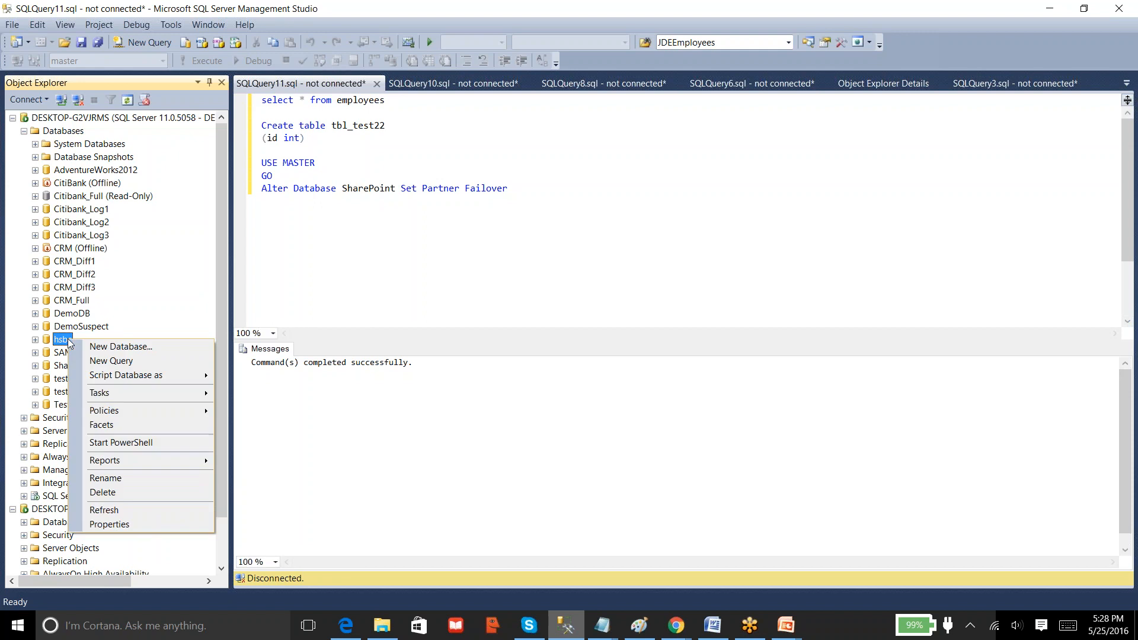
{"action": "left_click", "coordinate": [166, 522]}
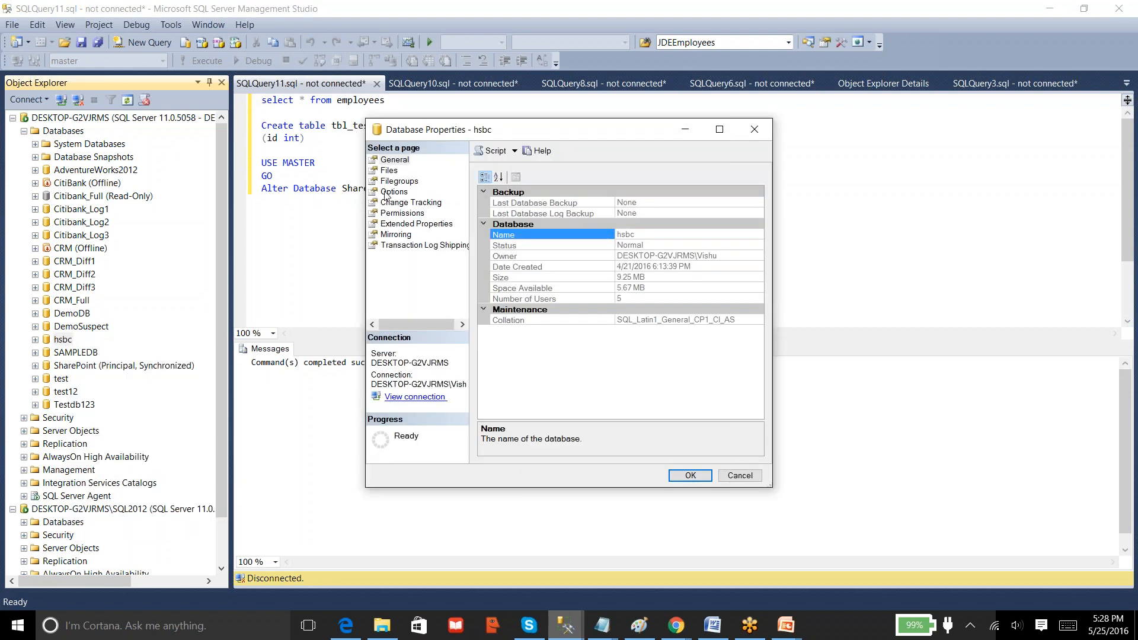
{"action": "left_click", "coordinate": [393, 191]}
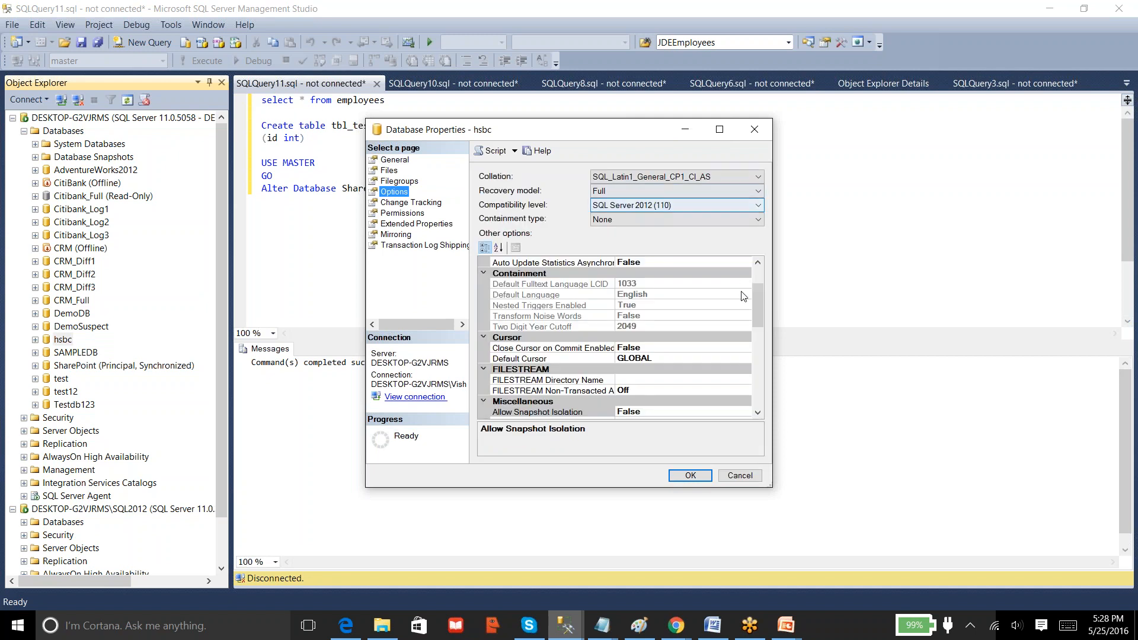
{"action": "left_click", "coordinate": [690, 475]}
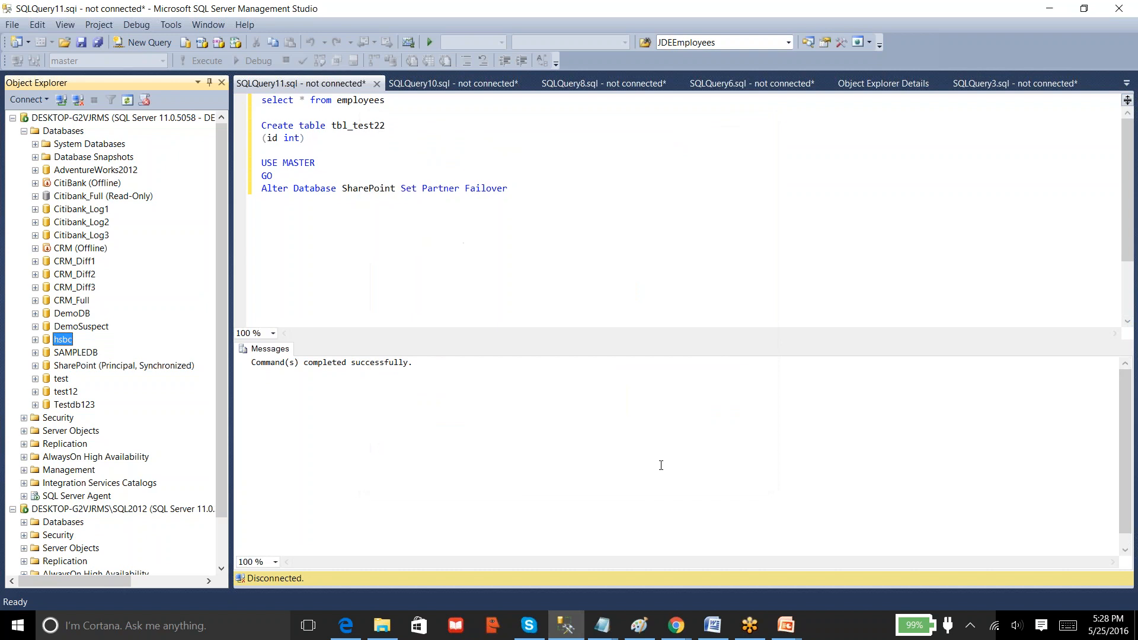
Look through the tables of the hsbc database, then collapse the database again
{"action": "left_click", "coordinate": [37, 341]}
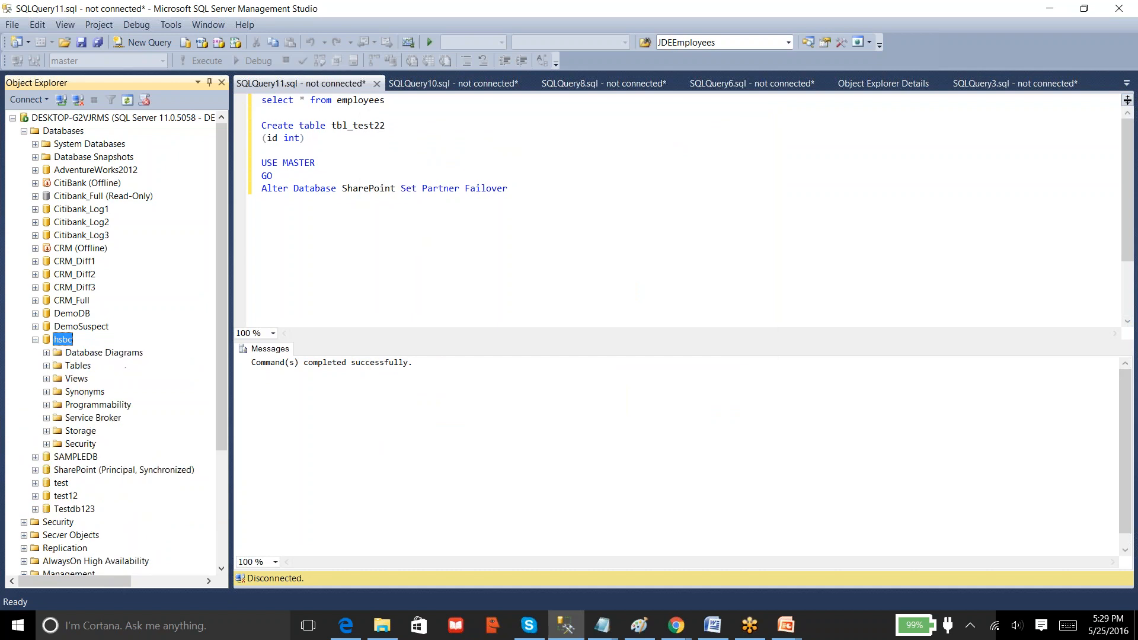
{"action": "left_click", "coordinate": [47, 365]}
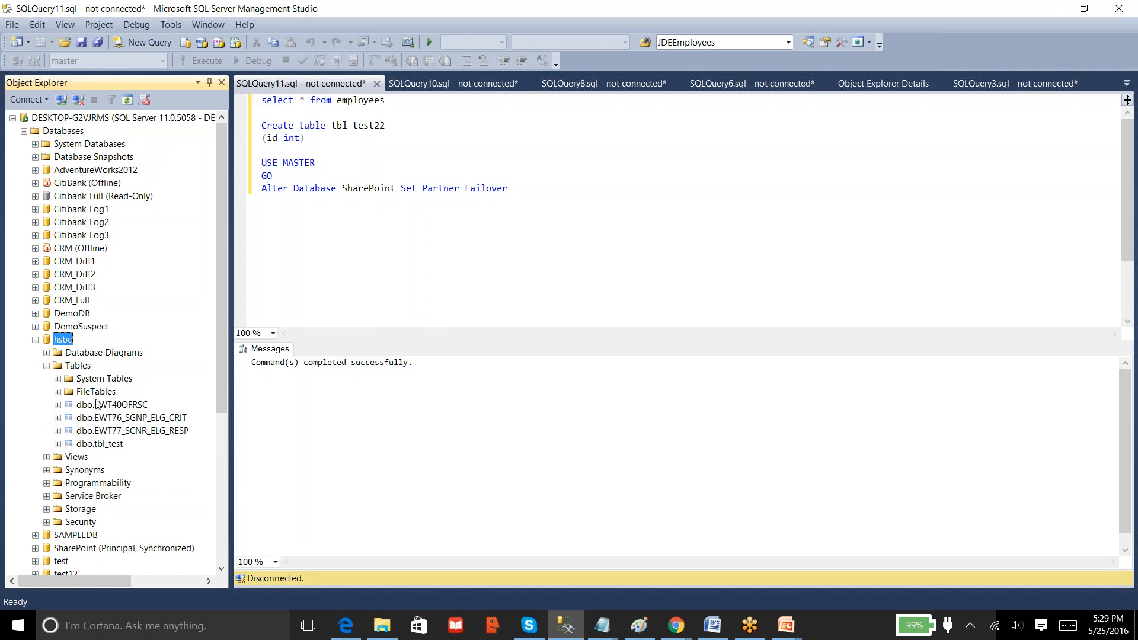
{"action": "left_click", "coordinate": [35, 339]}
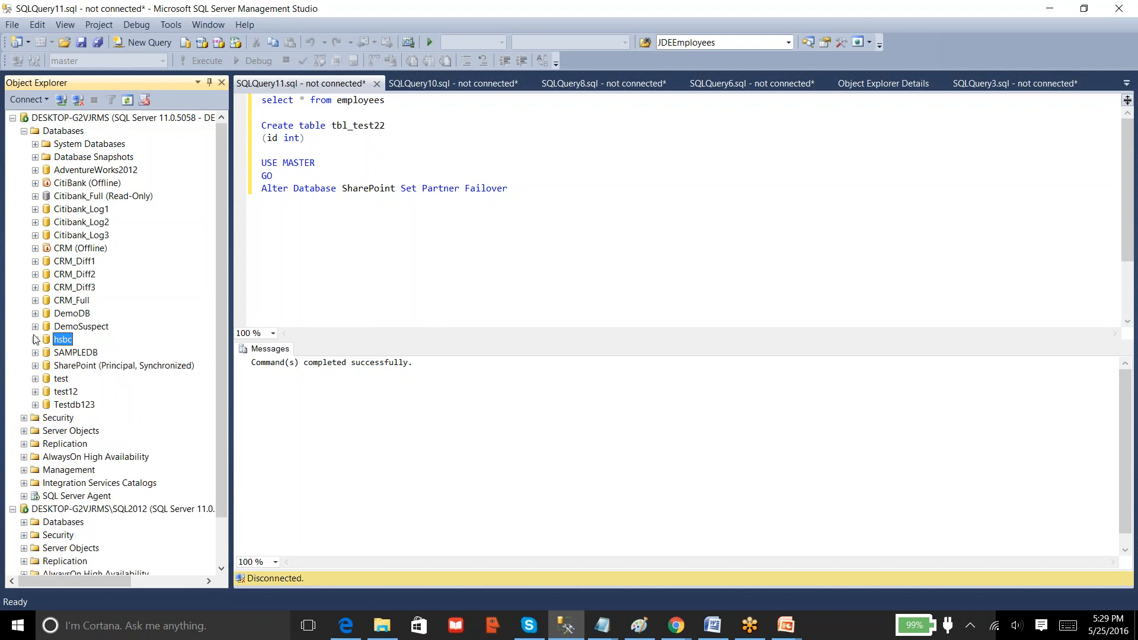
{"action": "left_click", "coordinate": [311, 234]}
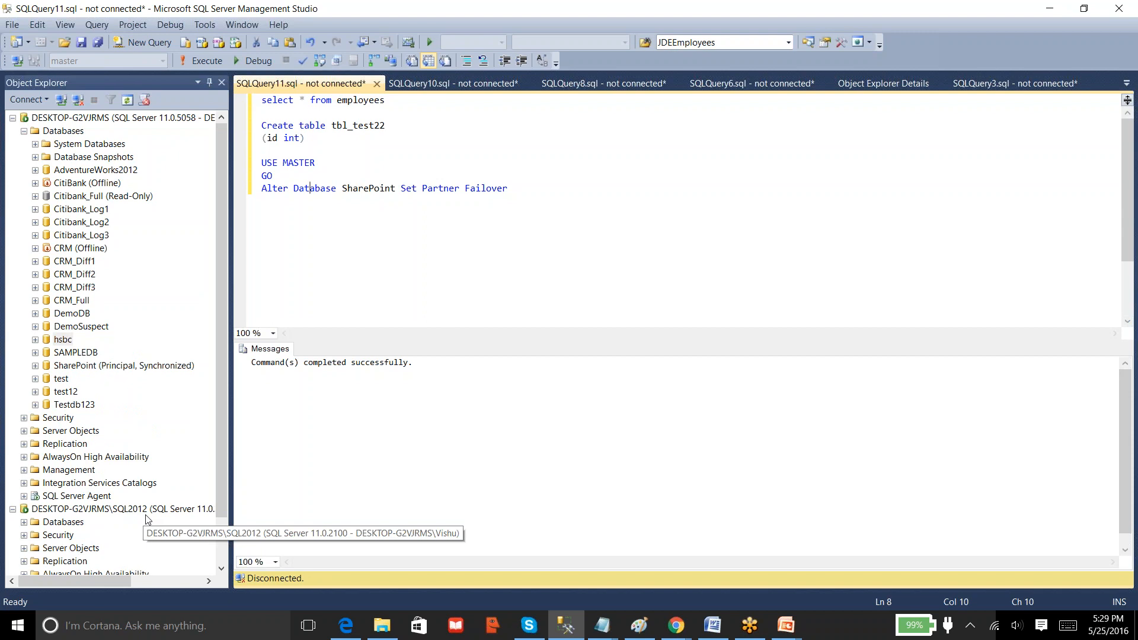
{"action": "left_click", "coordinate": [67, 341]}
{"action": "right_click", "coordinate": [67, 343]}
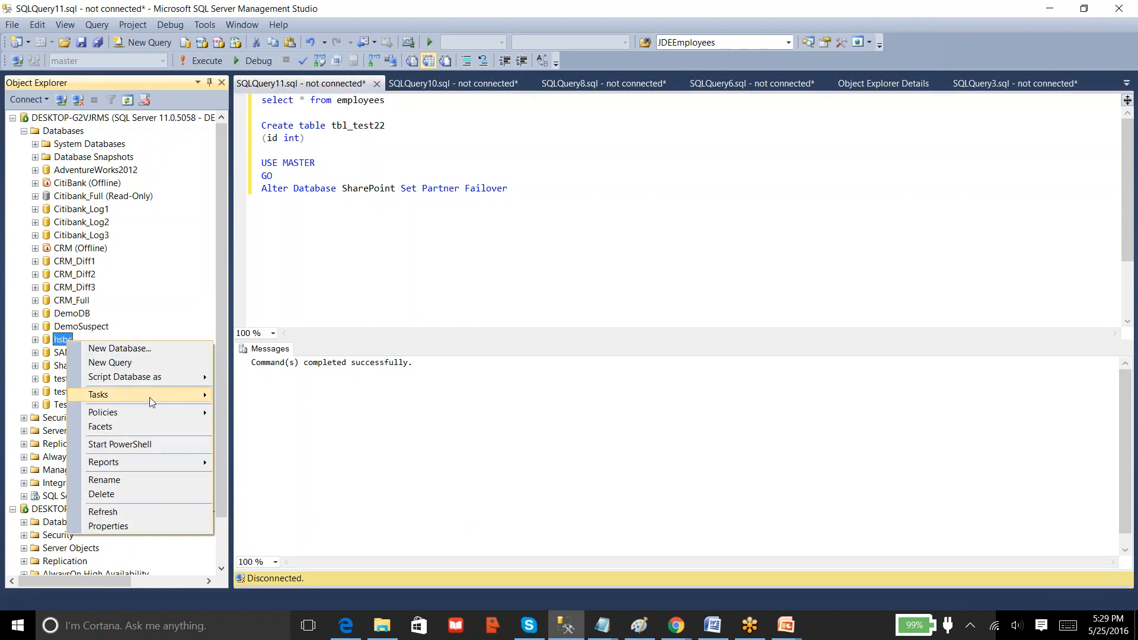
{"action": "mouse_move", "coordinate": [150, 401]}
{"action": "left_click", "coordinate": [308, 368]}
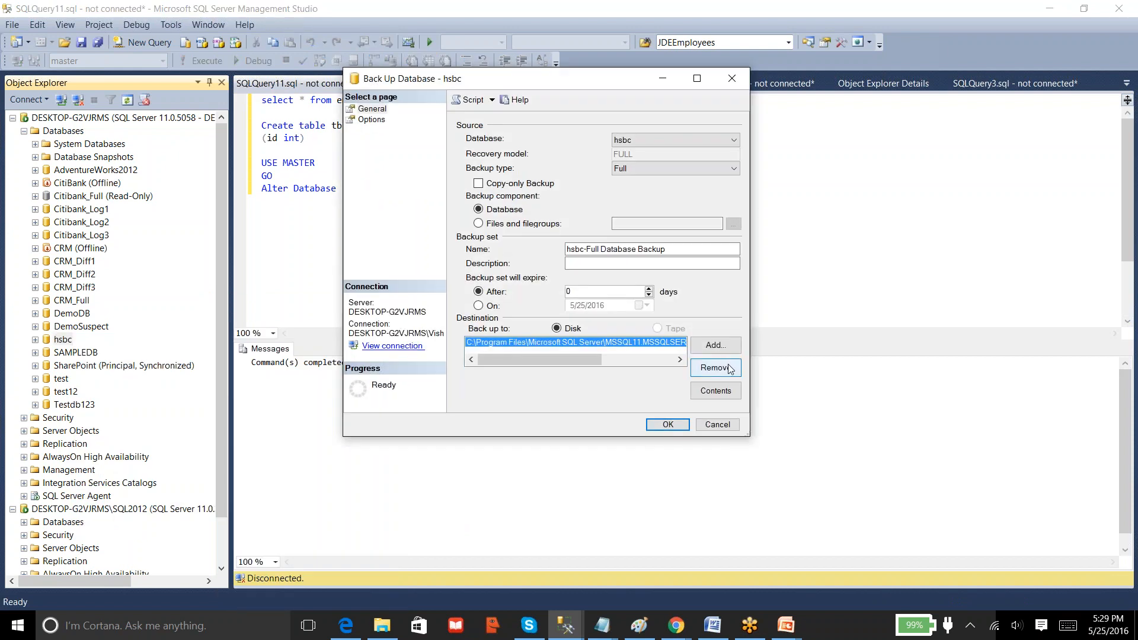
{"action": "left_click", "coordinate": [728, 368]}
{"action": "left_click", "coordinate": [717, 424]}
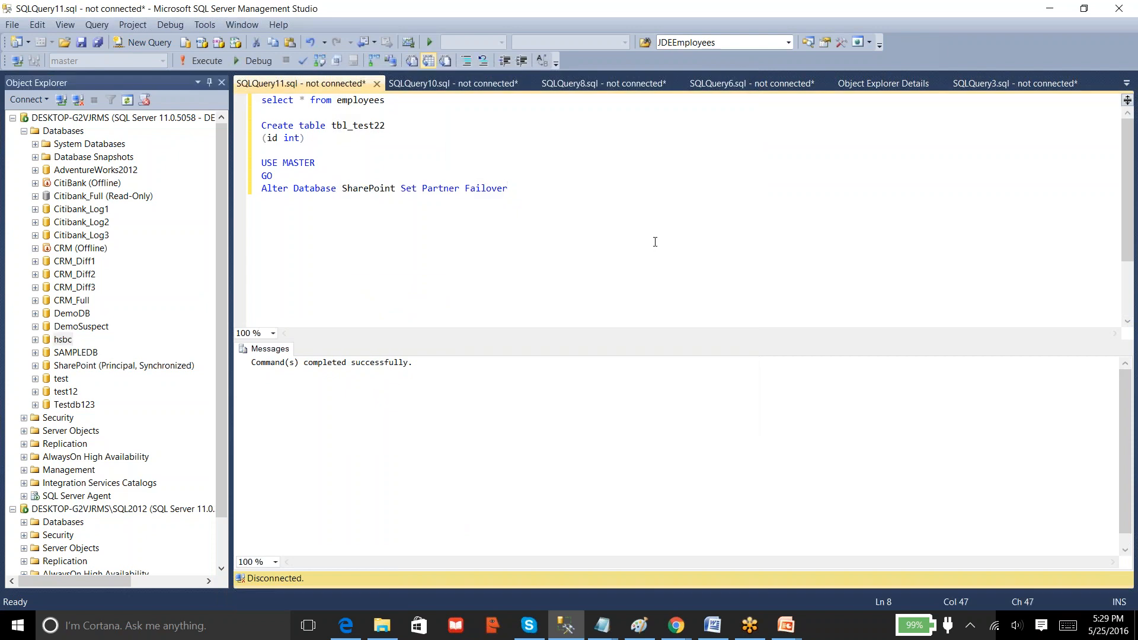
Replace the query text with BACKUP DATABASE HSBC TO DISK = 'D:\BACKUPS\HSBC_FULL.BAK' and copy the statement
{"action": "key", "text": "ctrl+a"}
{"action": "key", "text": "Delete"}
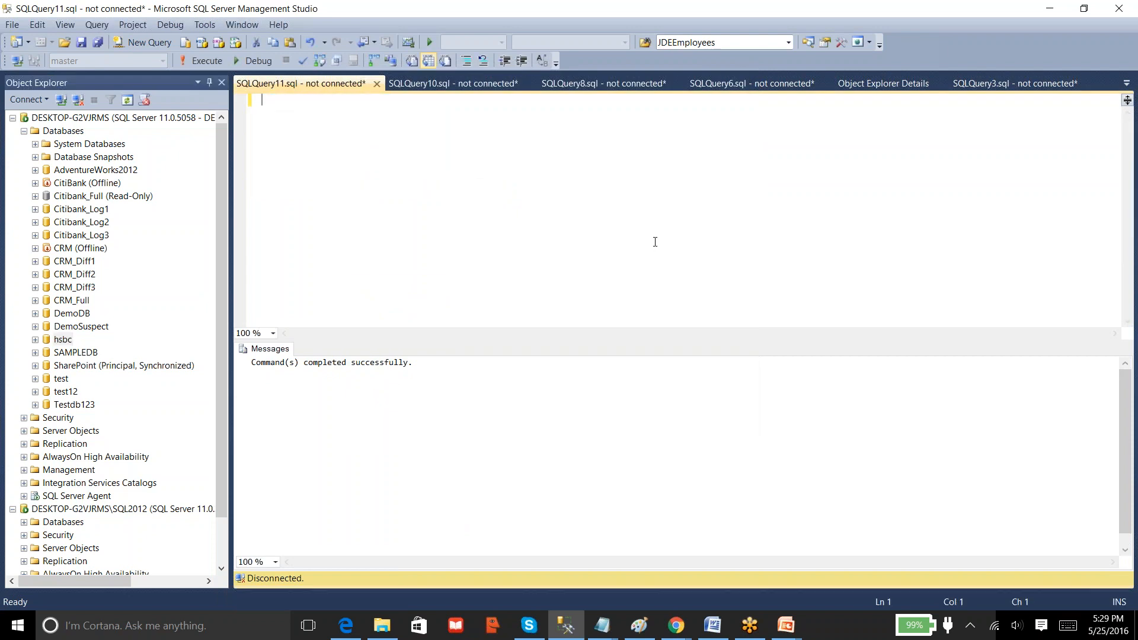
{"action": "key", "text": "Caps_Lock"}
{"action": "type", "text": "BACKUP D"}
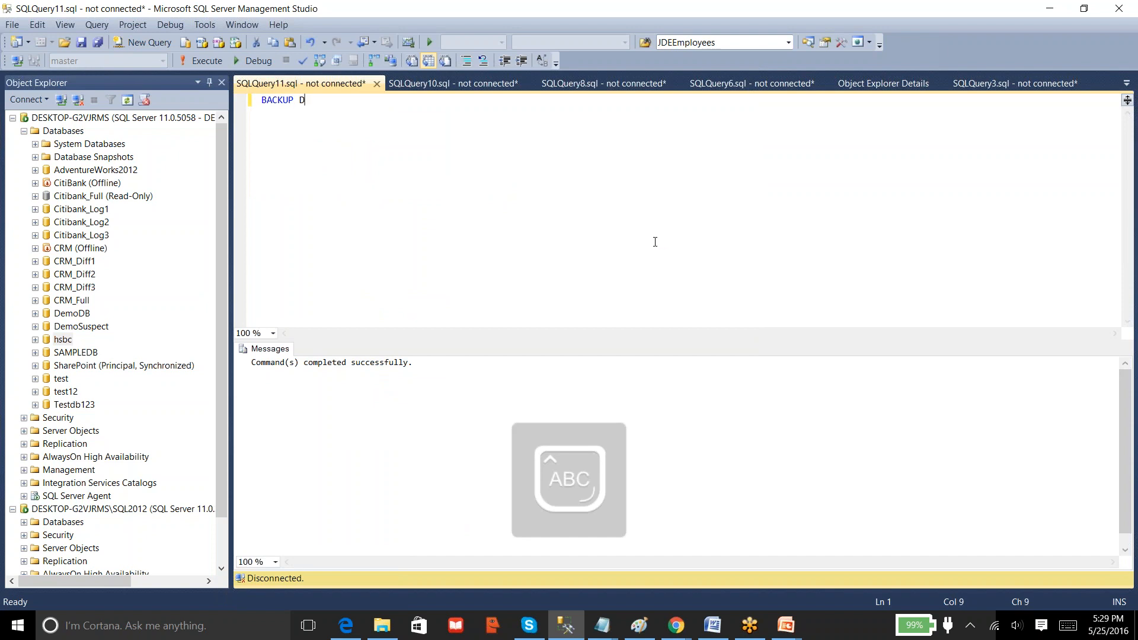
{"action": "type", "text": "ATABASE "}
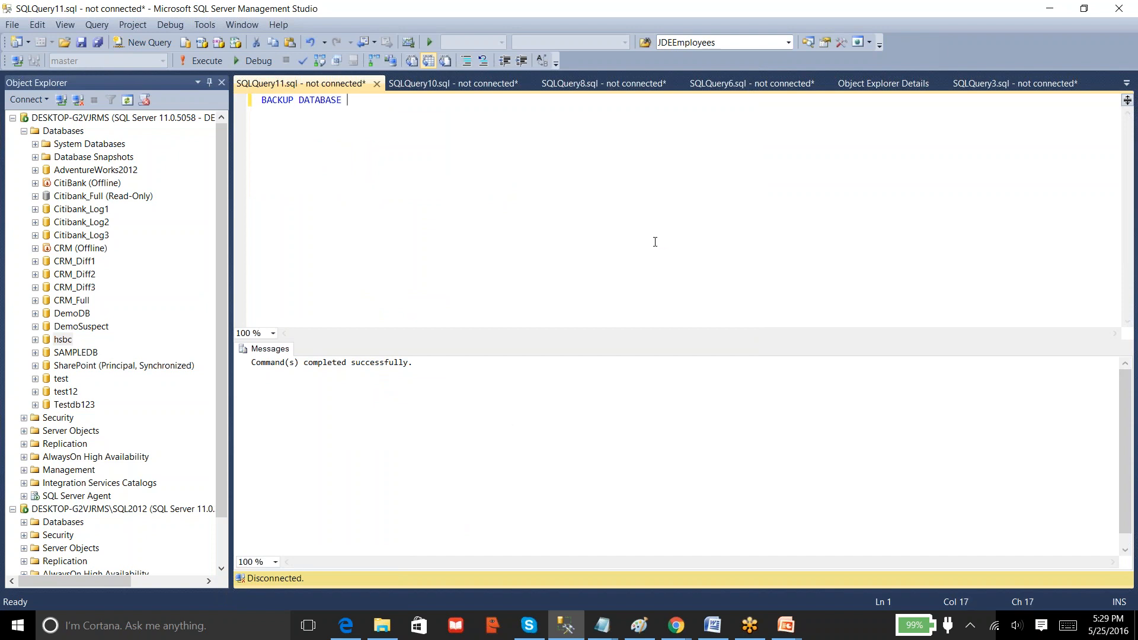
{"action": "type", "text": "HSBC TO DISK =  'D:\\BACKUPS\\"}
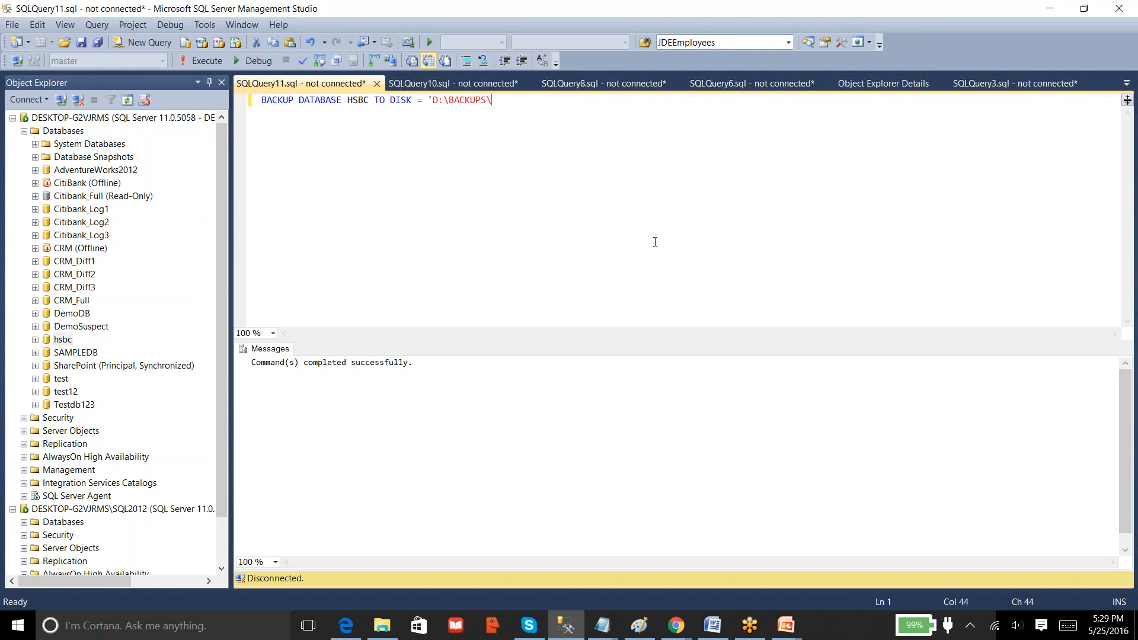
{"action": "type", "text": "HSBC_FULL.BAK"}
{"action": "key", "text": "shift+Home"}
{"action": "key", "text": "ctrl+c"}
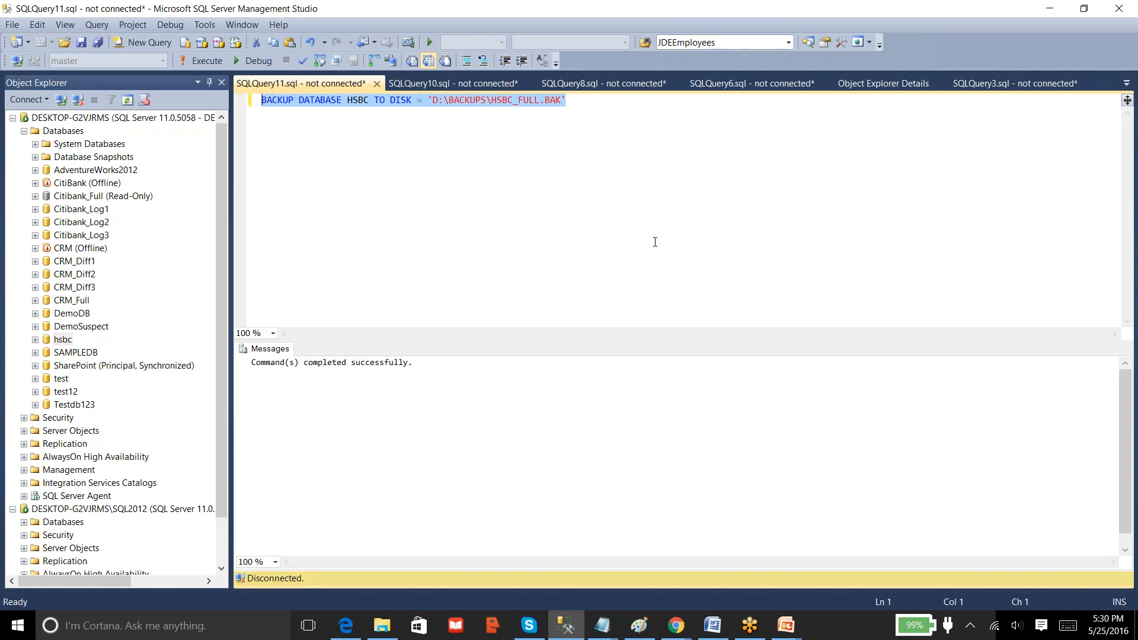
Clear the disconnected query SQLQuery11.sql and close it without saving
{"action": "key", "text": "Delete"}
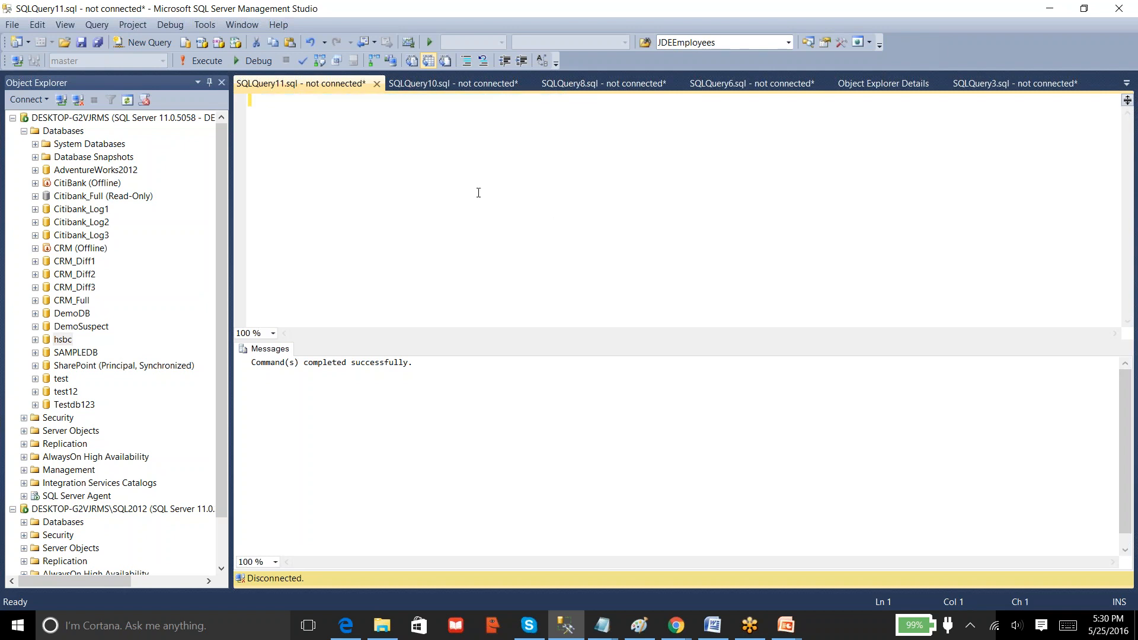
{"action": "left_click", "coordinate": [377, 83]}
{"action": "left_click", "coordinate": [619, 408]}
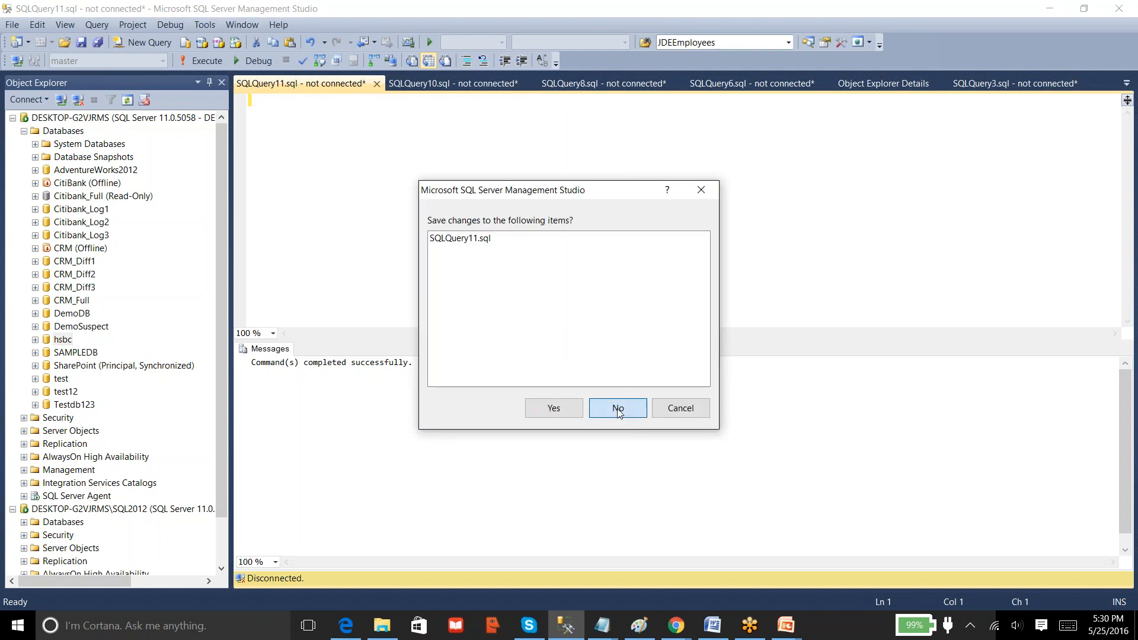
Create a new query on the DESKTOP-G2VJRMS server, paste the copied full backup statement and execute it
{"action": "right_click", "coordinate": [122, 118]}
{"action": "left_click", "coordinate": [182, 176]}
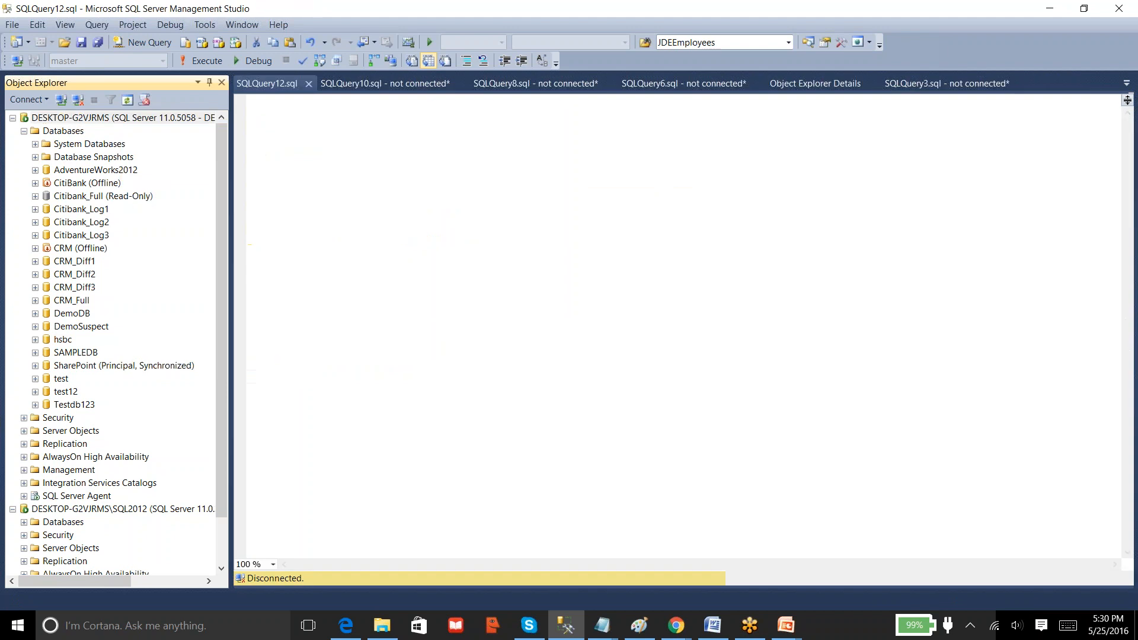
{"action": "key", "text": "ctrl+v"}
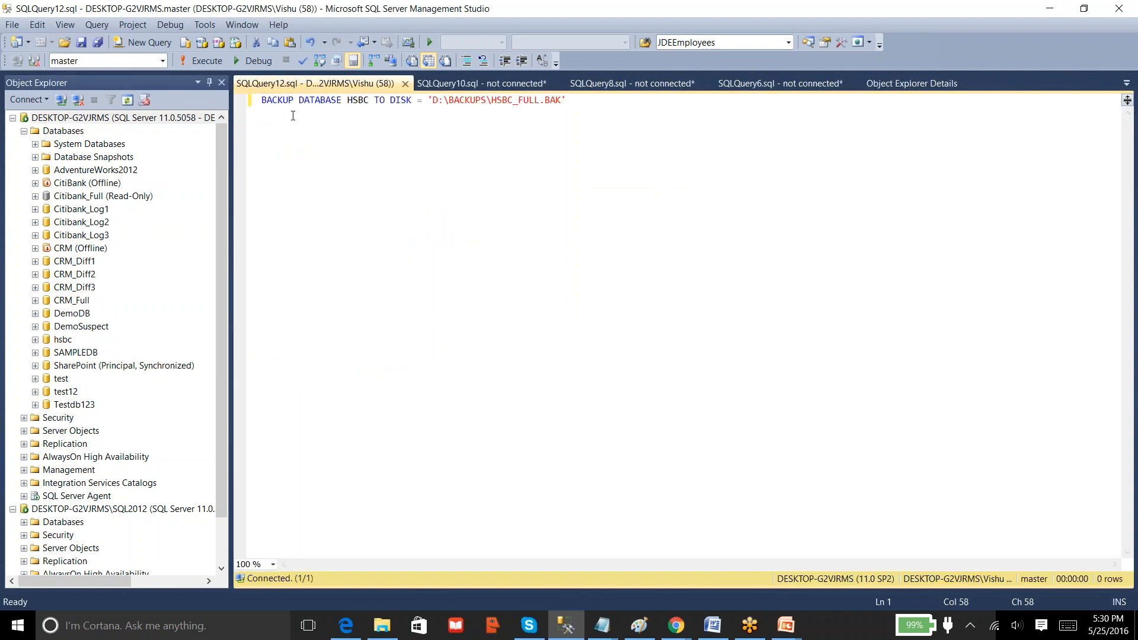
{"action": "left_click", "coordinate": [210, 61]}
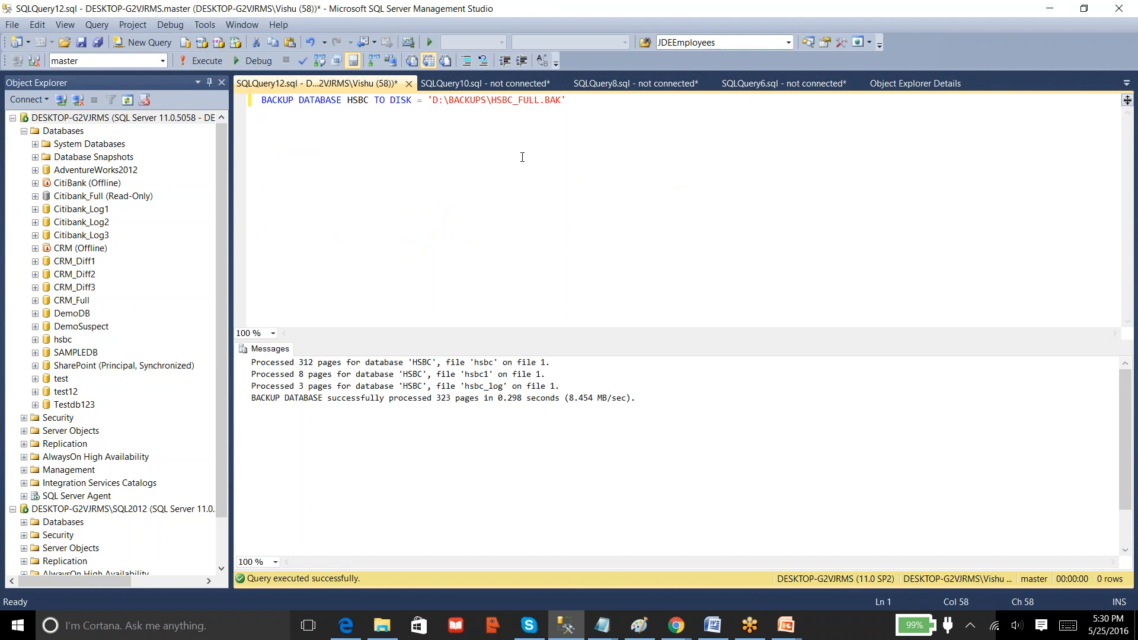
Duplicate the backup statement on a second line and change DATABASE to LOG in the copy
{"action": "key", "text": "shift+Home"}
{"action": "key", "text": "ctrl+c"}
{"action": "key", "text": "End"}
{"action": "key", "text": "Return"}
{"action": "key", "text": "ctrl+v"}
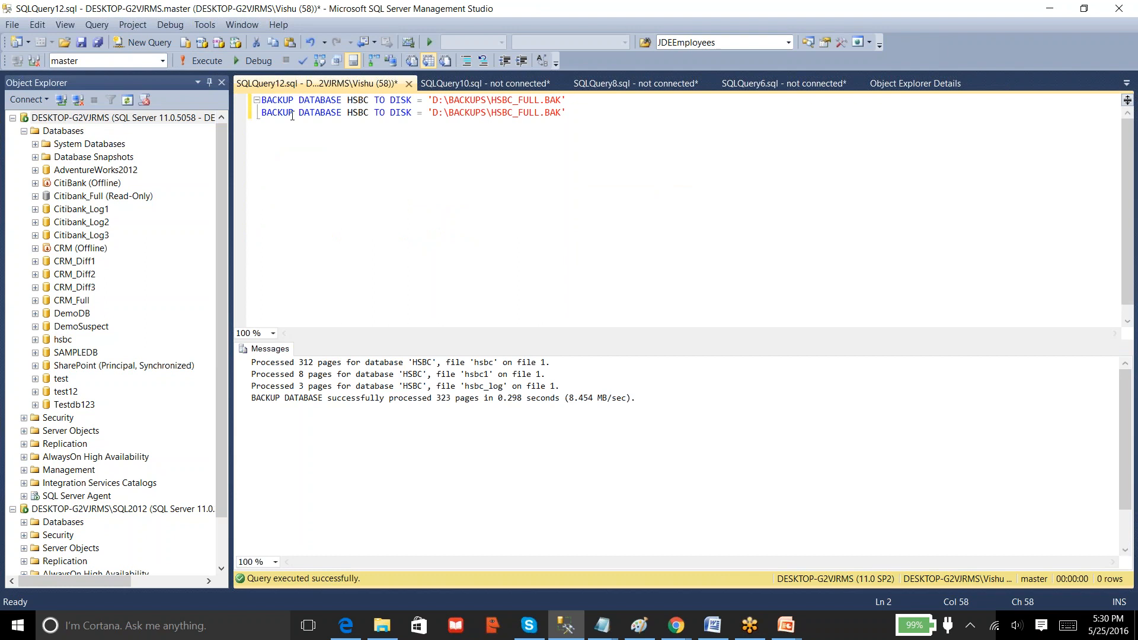
{"action": "double_click", "coordinate": [318, 113]}
{"action": "type", "text": "log"}
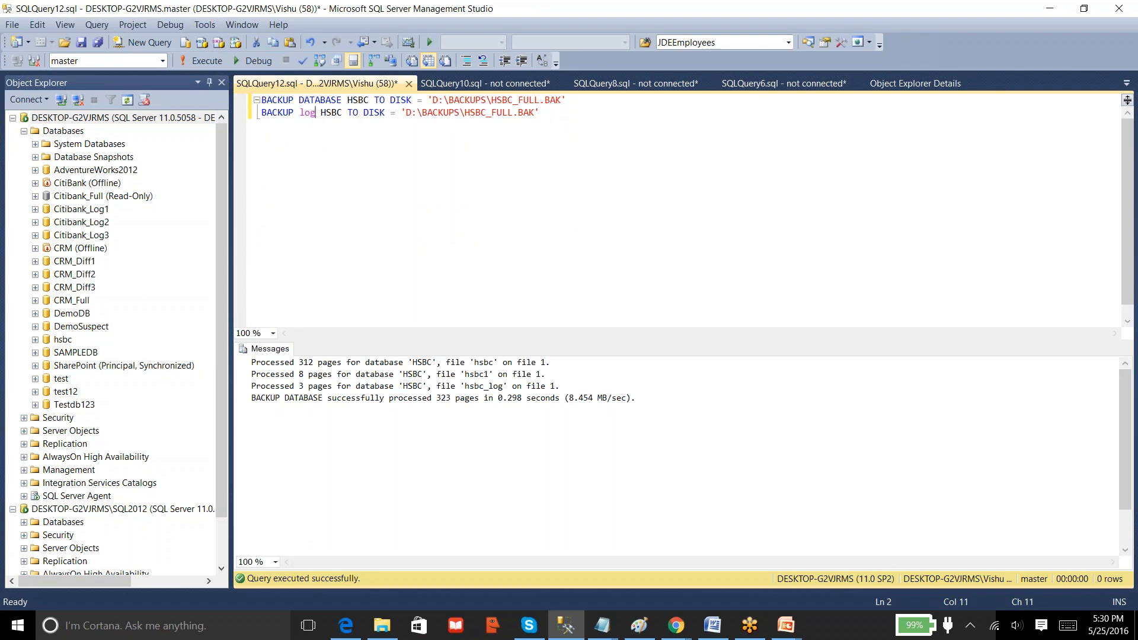
{"action": "key", "text": "BackSpace"}
{"action": "key", "text": "BackSpace"}
{"action": "key", "text": "BackSpace"}
{"action": "type", "text": "LOG"}
Change the backup file name in the second statement to HSBC_LOG.TRN
{"action": "left_click", "coordinate": [491, 112]}
{"action": "key", "text": "Delete"}
{"action": "key", "text": "Delete"}
{"action": "key", "text": "Delete"}
{"action": "key", "text": "Delete"}
{"action": "type", "text": "LOG"}
{"action": "key", "text": "Right"}
{"action": "key", "text": "Delete"}
{"action": "key", "text": "Delete"}
{"action": "key", "text": "Delete"}
{"action": "type", "text": "TRN"}
Execute only the BACKUP LOG statement to back up the HSBC transaction log
{"action": "left_click_drag", "start_coordinate": [261, 112], "coordinate": [535, 113]}
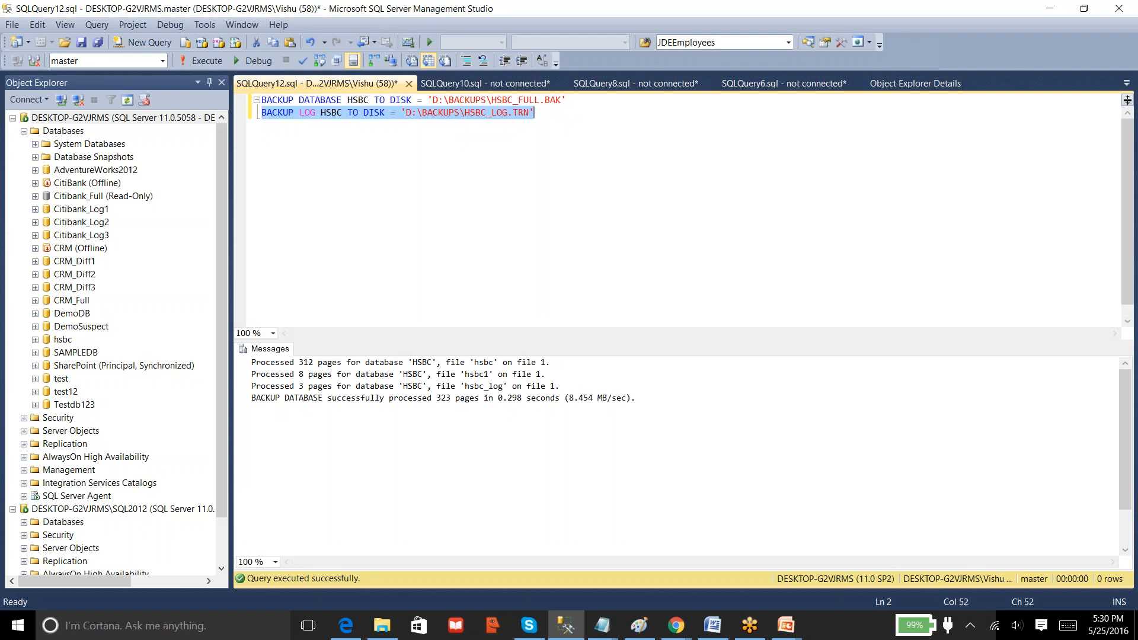
{"action": "left_click", "coordinate": [211, 66]}
{"action": "left_click", "coordinate": [513, 112]}
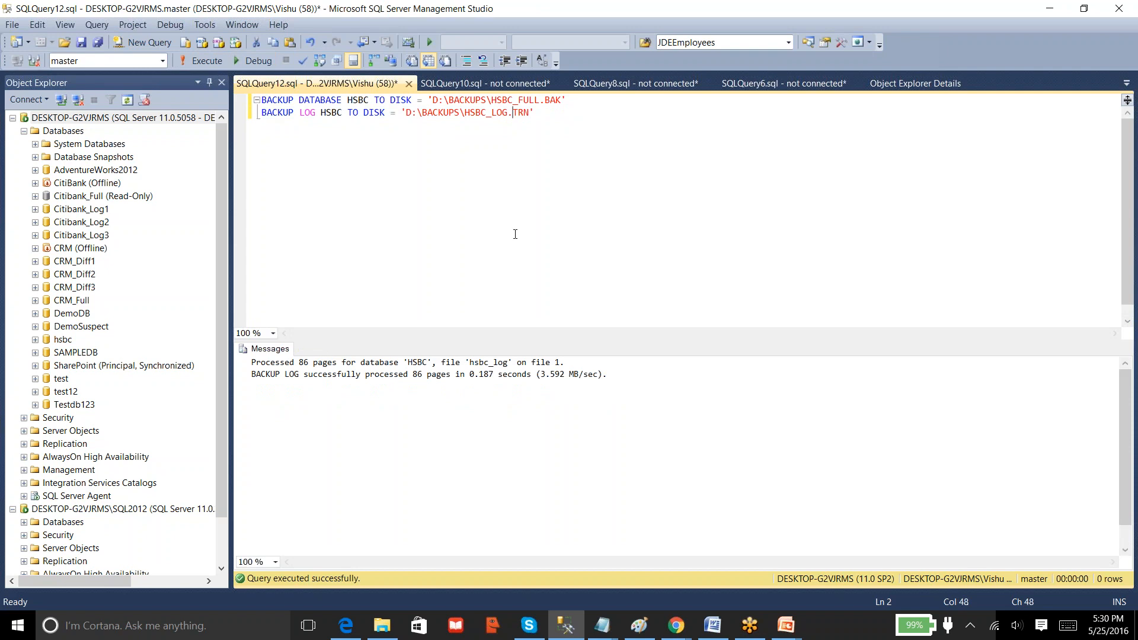
Switch to File Explorer, open D:\Backups and select HSBC_FULL.BAK and HSBC_LOG.TRN to check the backup files
{"action": "left_click", "coordinate": [388, 625]}
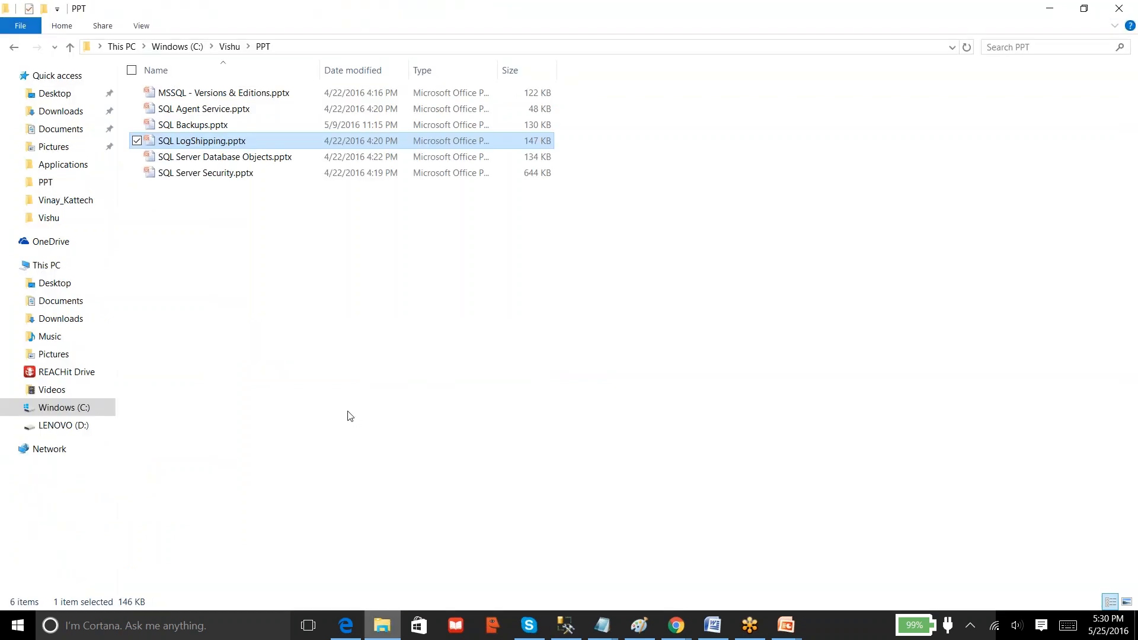
{"action": "left_click", "coordinate": [64, 426]}
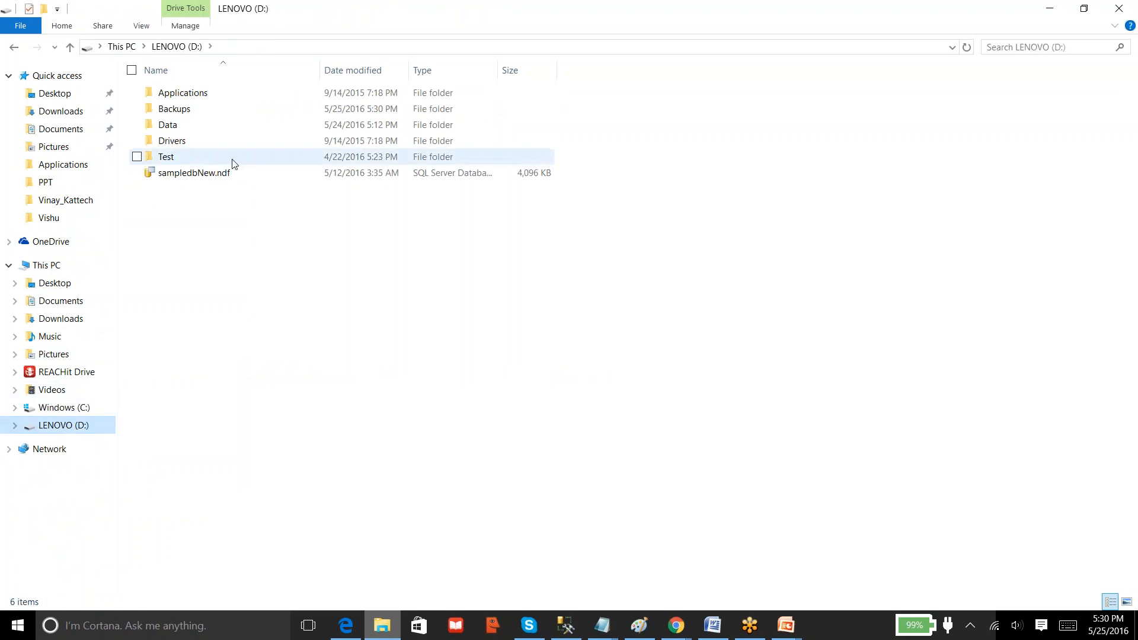
{"action": "double_click", "coordinate": [206, 110]}
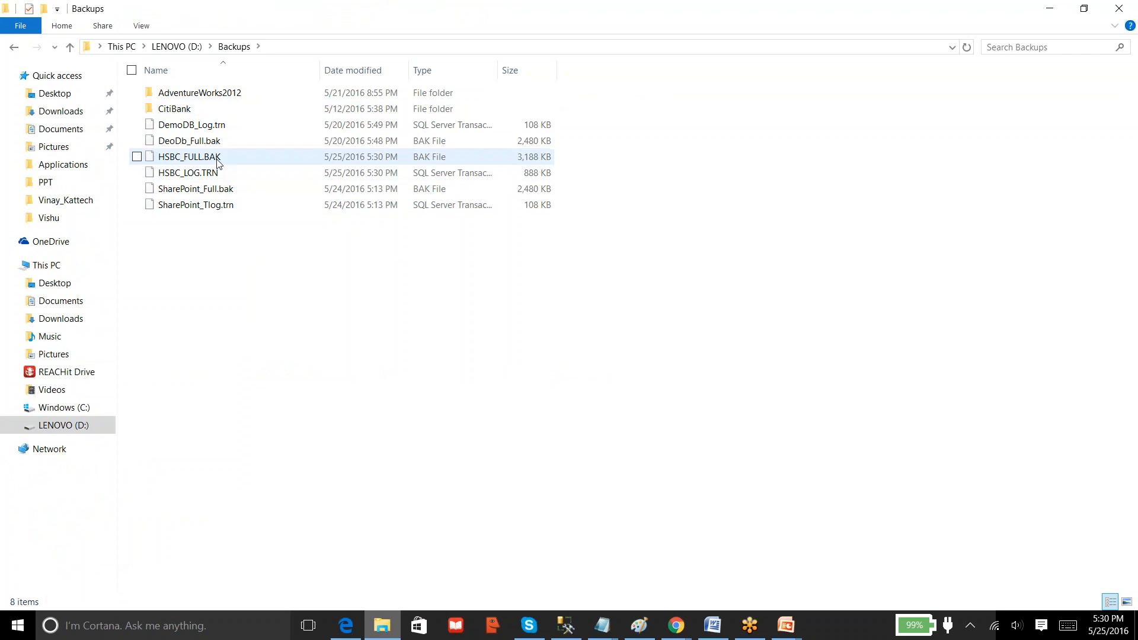
{"action": "left_click", "coordinate": [218, 159]}
{"action": "left_click", "coordinate": [221, 167], "text": "ctrl"}
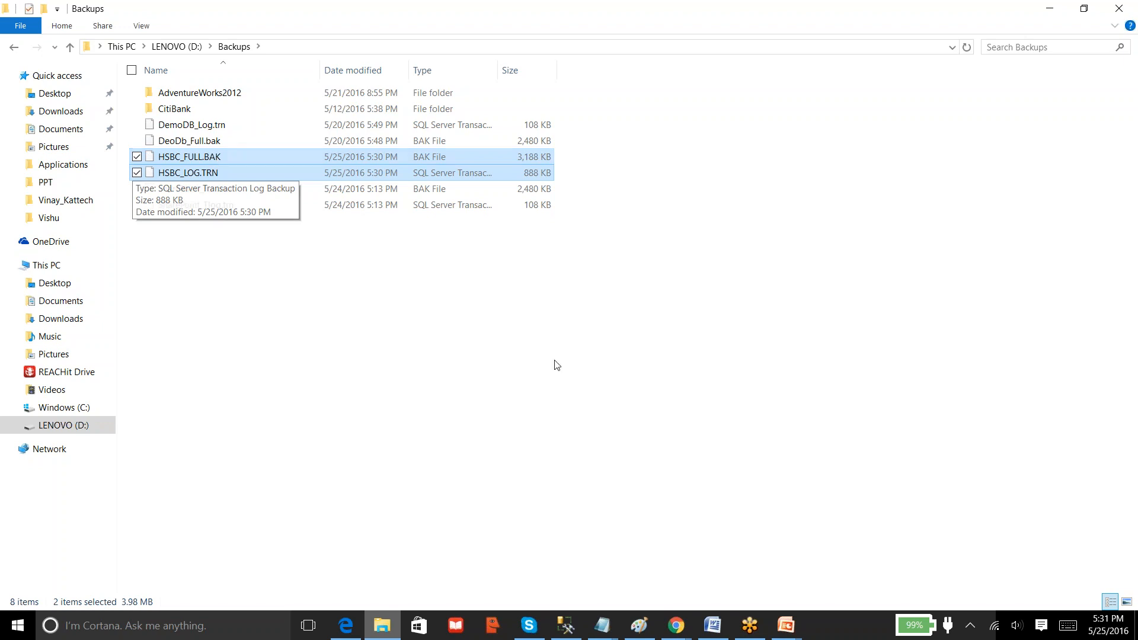
Switch back to SQL Server Management Studio and start a database restore on the DESKTOP-G2VJRMS\SQL2012 instance
{"action": "left_click", "coordinate": [566, 628]}
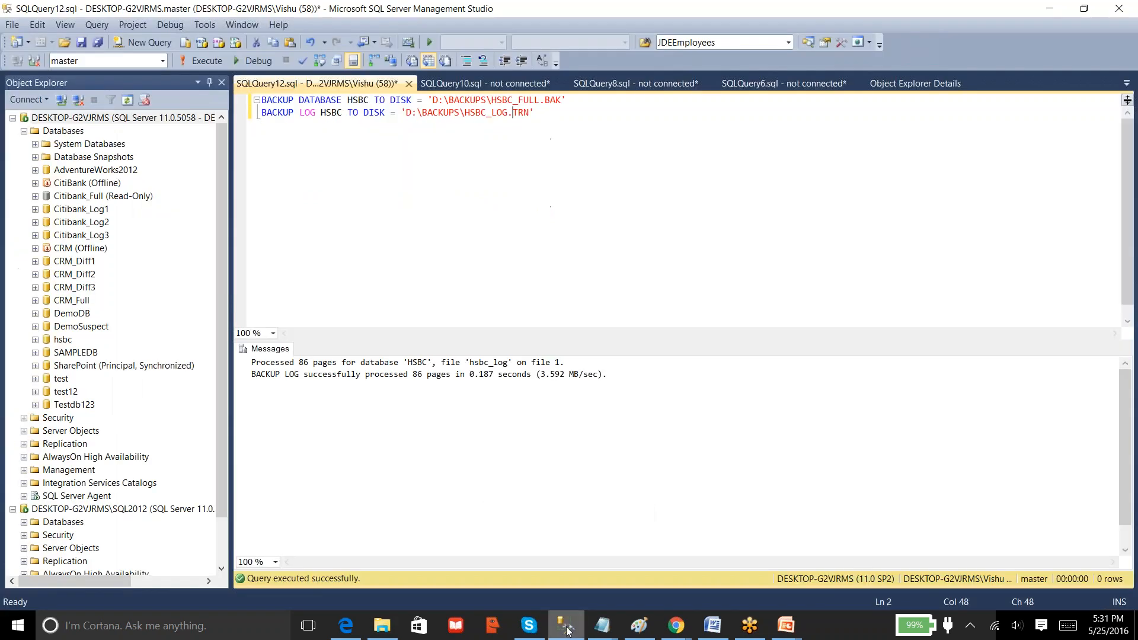
{"action": "left_click", "coordinate": [24, 131]}
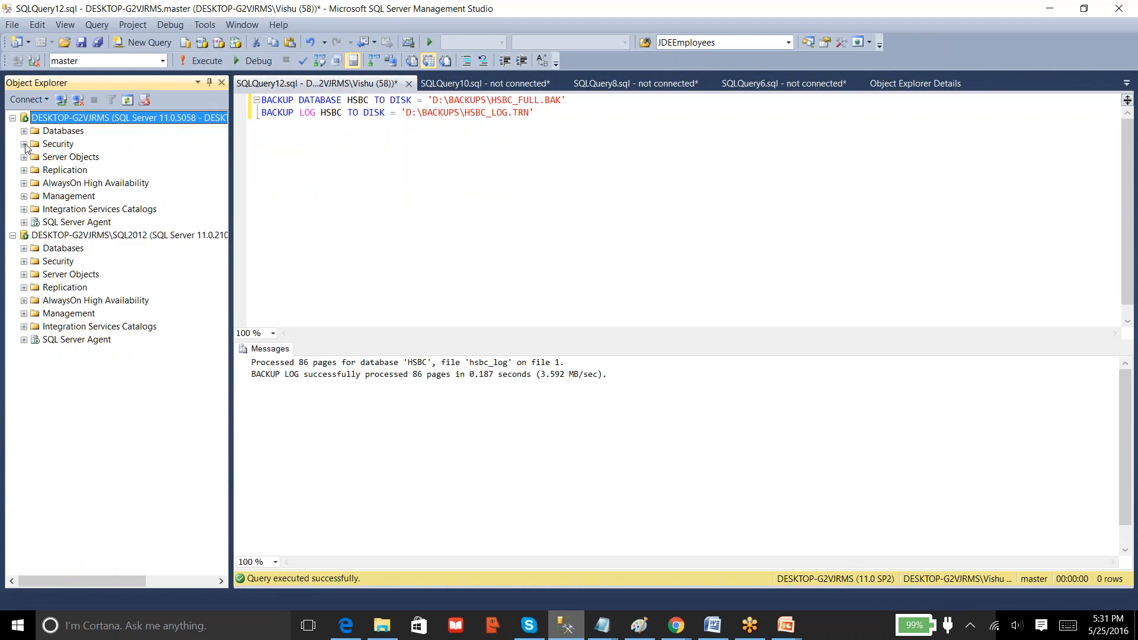
{"action": "left_click", "coordinate": [52, 237]}
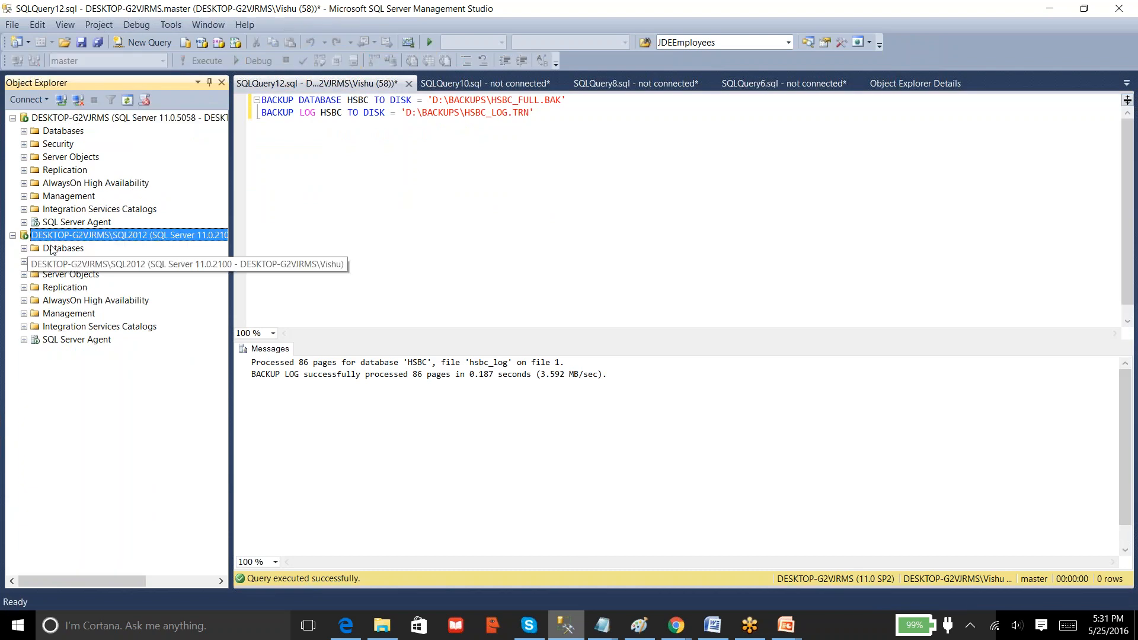
{"action": "left_click", "coordinate": [24, 248]}
{"action": "right_click", "coordinate": [53, 252]}
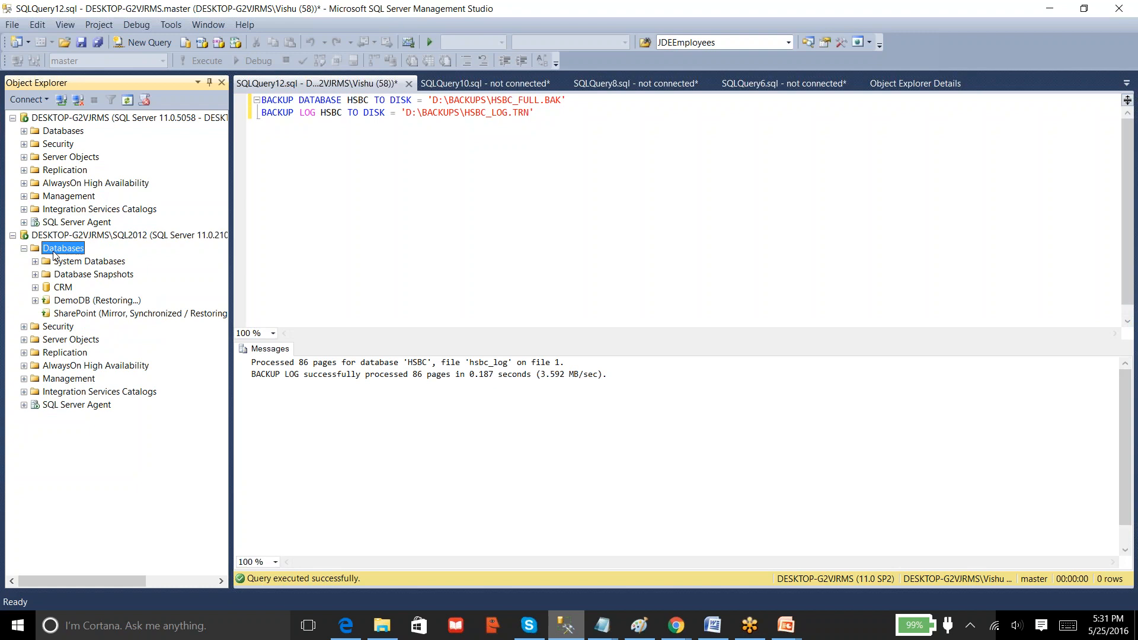
{"action": "left_click", "coordinate": [132, 292]}
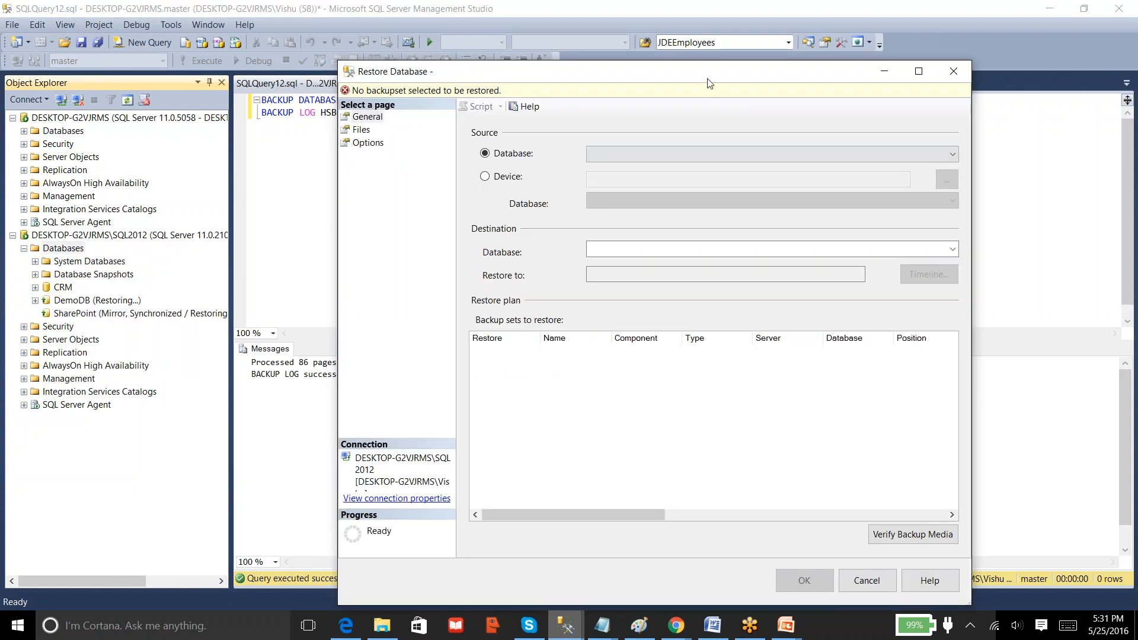
Set the restore source to the device file D:\Backups\HSBC_FULL.BAK
{"action": "left_click_drag", "start_coordinate": [710, 83], "coordinate": [521, 63]}
{"action": "left_click", "coordinate": [297, 156]}
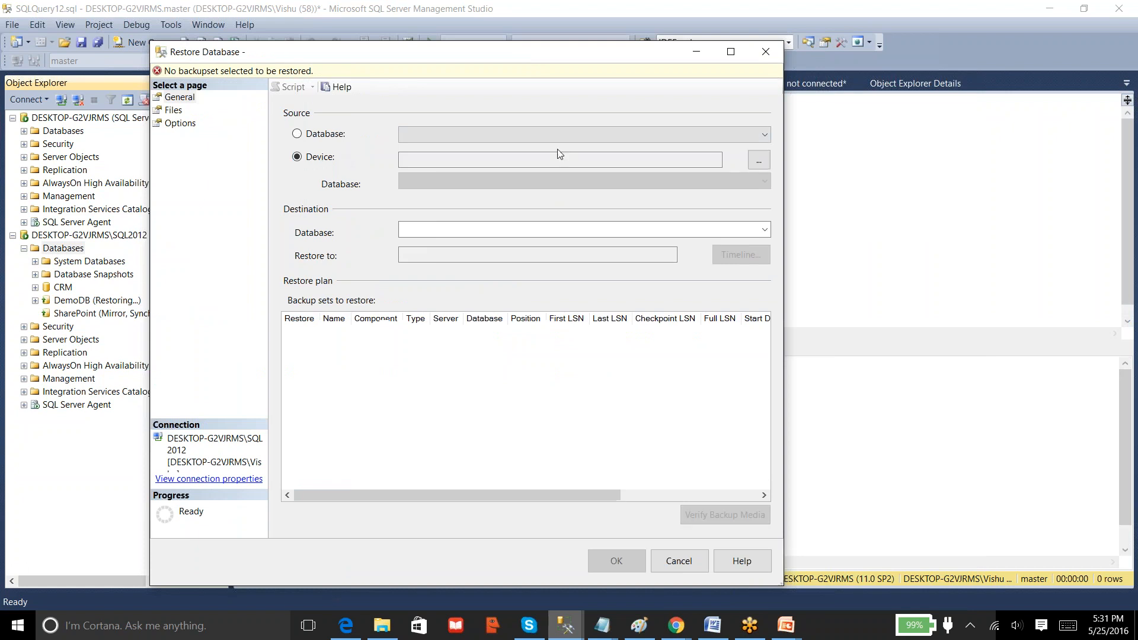
{"action": "left_click", "coordinate": [759, 160]}
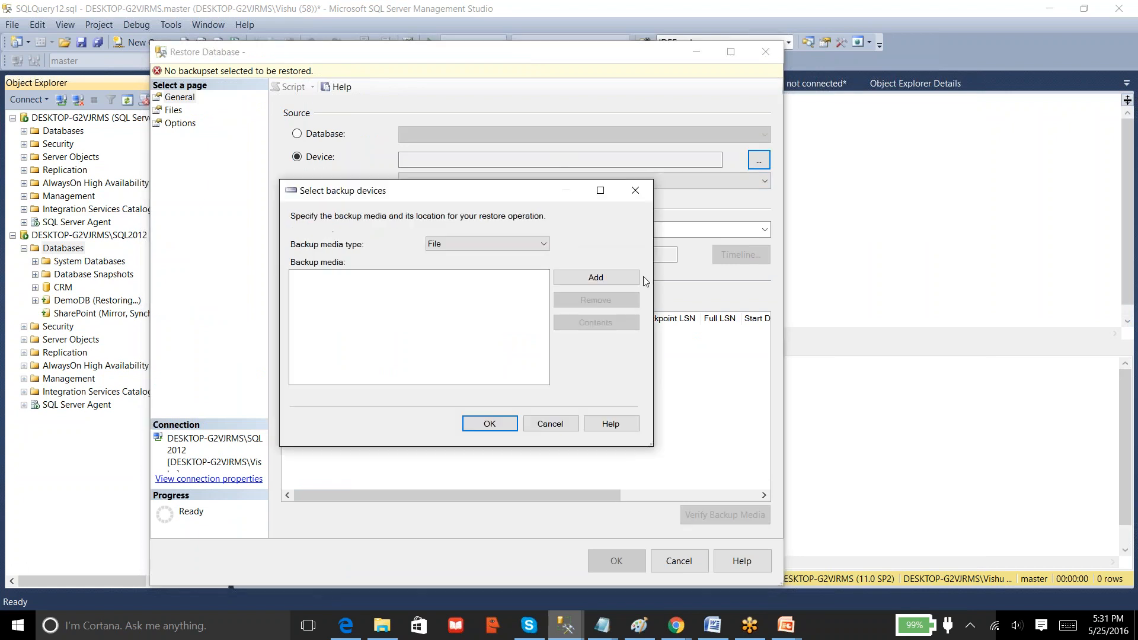
{"action": "left_click", "coordinate": [618, 278]}
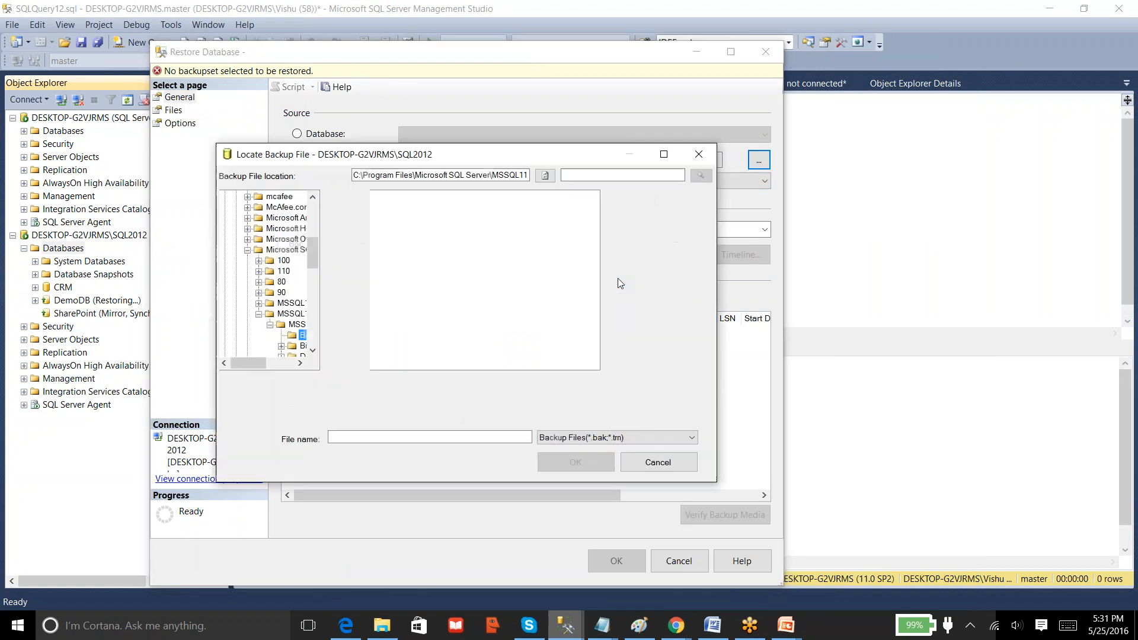
{"action": "left_click_drag", "start_coordinate": [314, 264], "coordinate": [314, 212]}
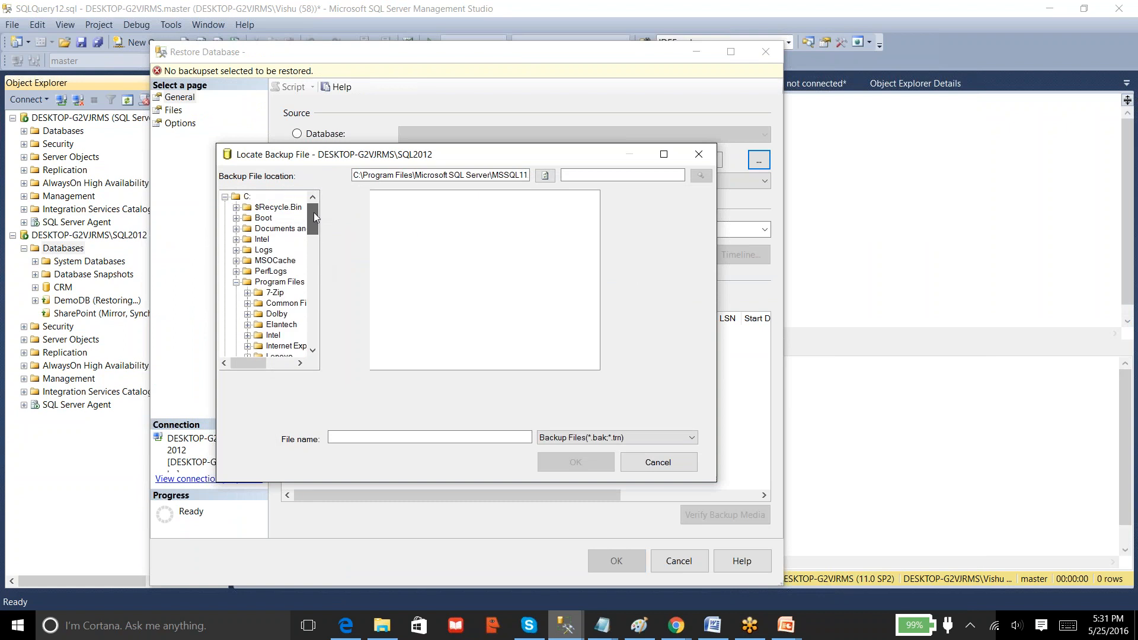
{"action": "left_click", "coordinate": [225, 196]}
{"action": "left_click", "coordinate": [225, 207]}
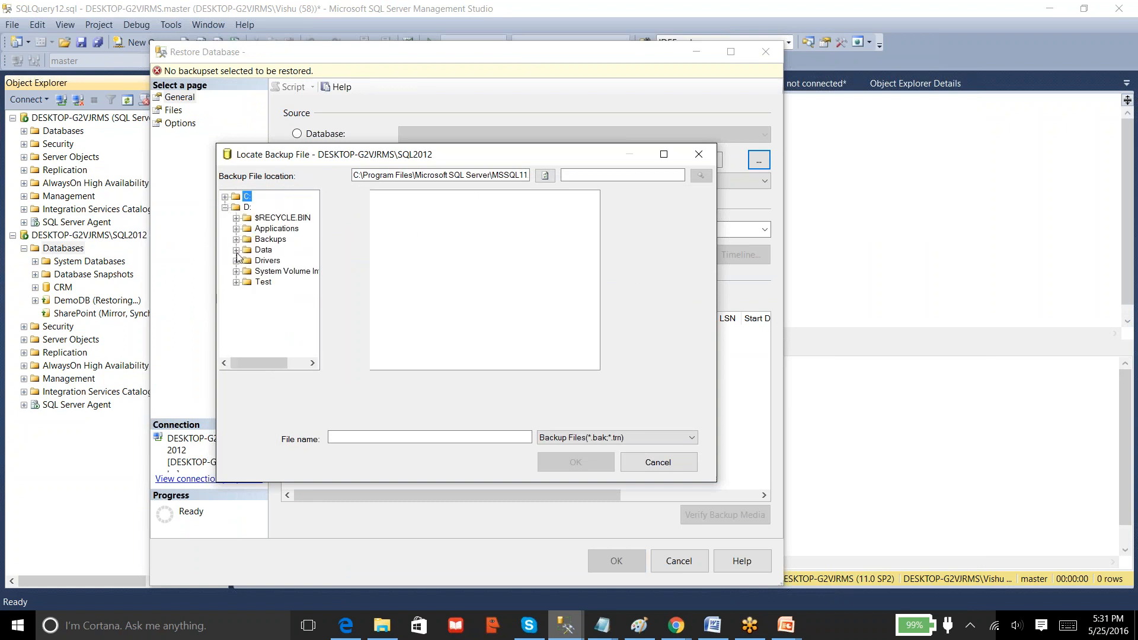
{"action": "left_click", "coordinate": [269, 239]}
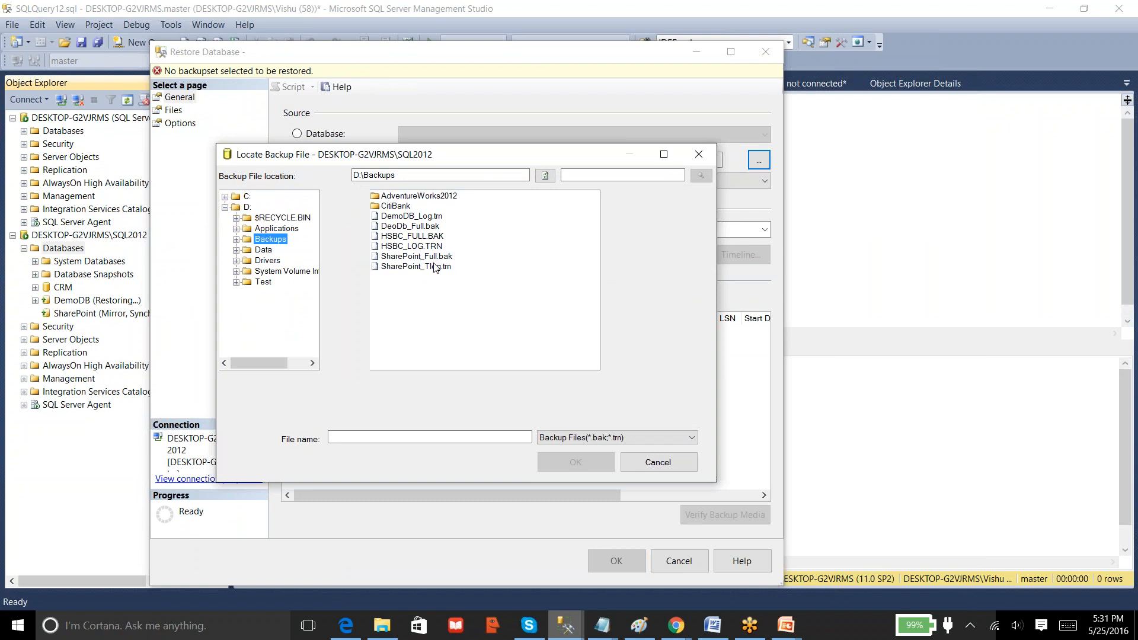
{"action": "left_click", "coordinate": [427, 236]}
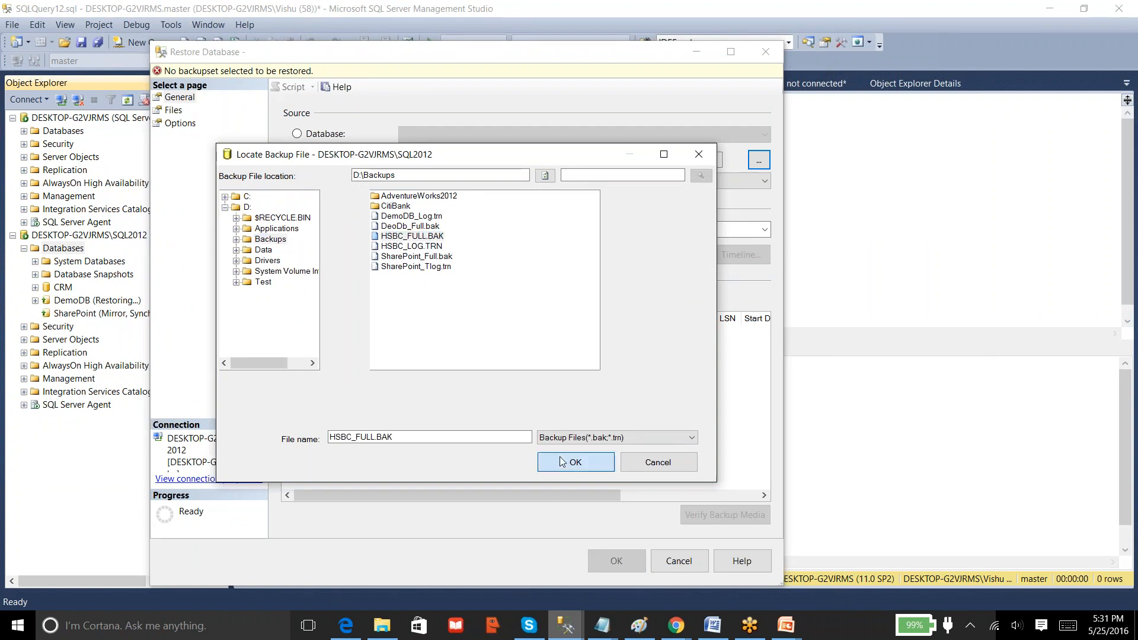
{"action": "left_click", "coordinate": [562, 461]}
{"action": "left_click", "coordinate": [494, 424]}
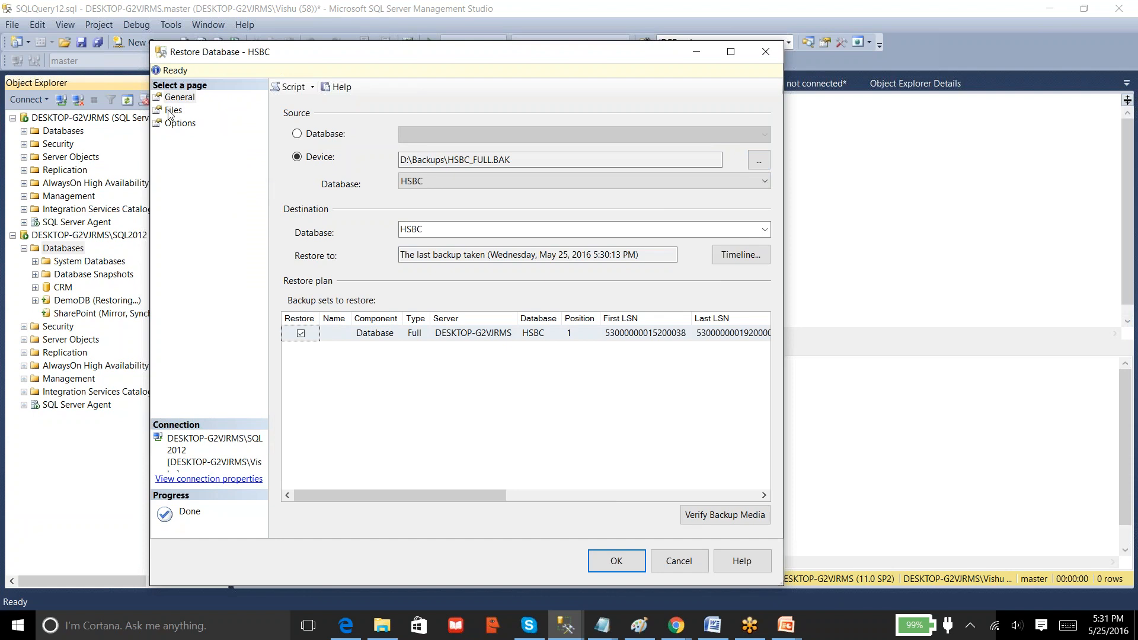
Review the file relocation settings and set the recovery state to RESTORE WITH STANDBY for the HSBC restore
{"action": "left_click", "coordinate": [172, 110]}
{"action": "left_click", "coordinate": [298, 139]}
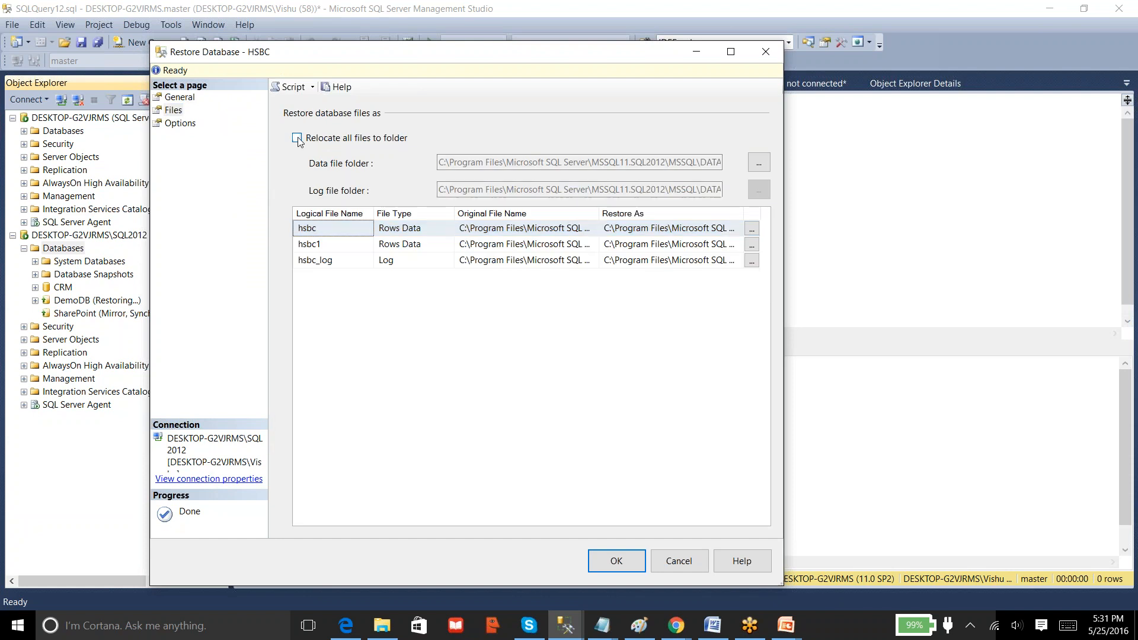
{"action": "left_click", "coordinate": [186, 124]}
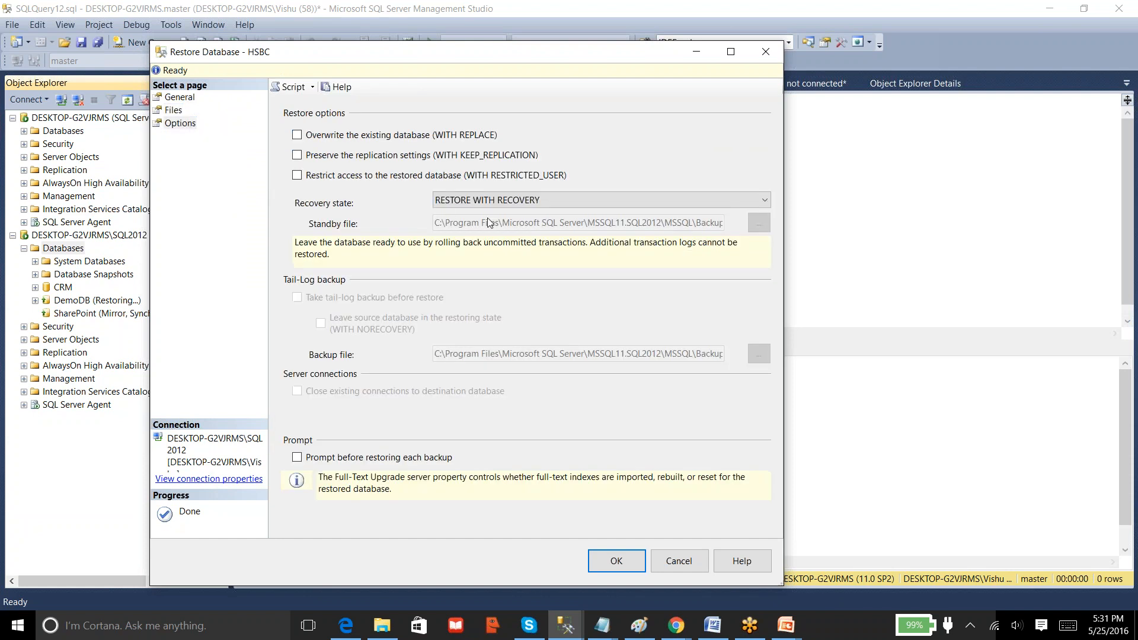
{"action": "left_click", "coordinate": [495, 202]}
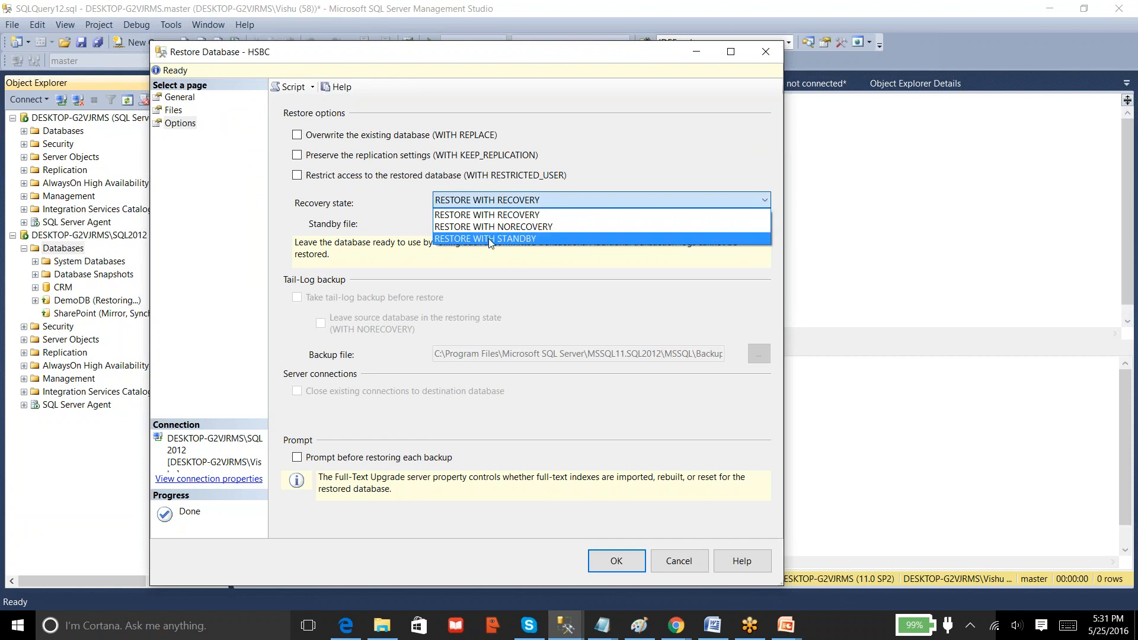
{"action": "left_click", "coordinate": [499, 276]}
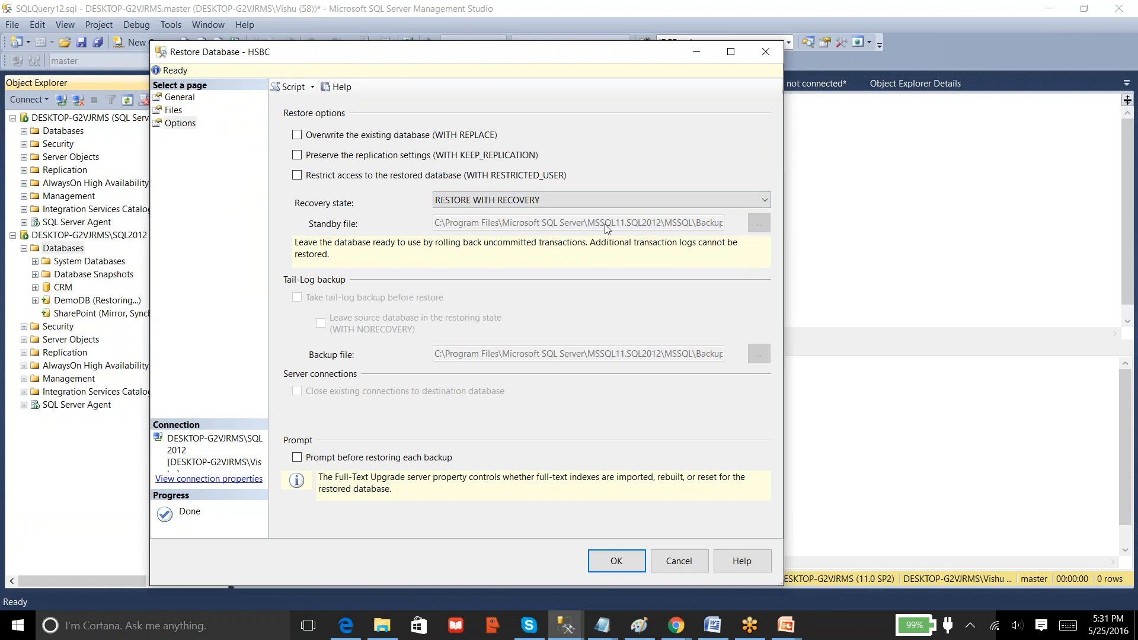
{"action": "left_click", "coordinate": [560, 204]}
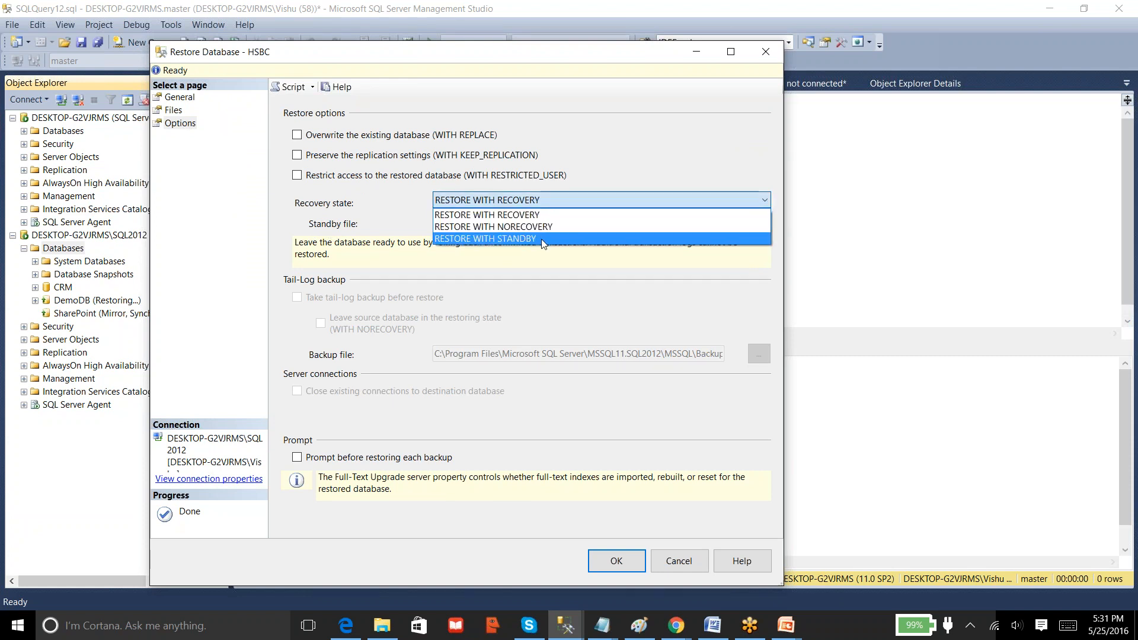
{"action": "left_click", "coordinate": [544, 238]}
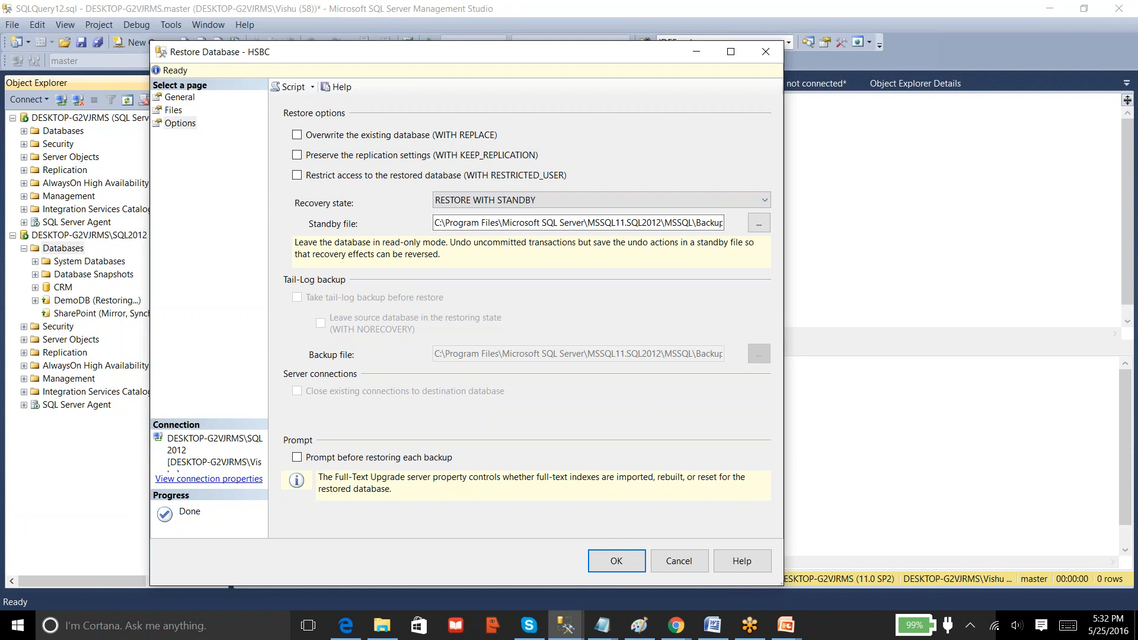
Check the file name at the end of the standby file path and run the full restore of HSBC
{"action": "left_click", "coordinate": [654, 224]}
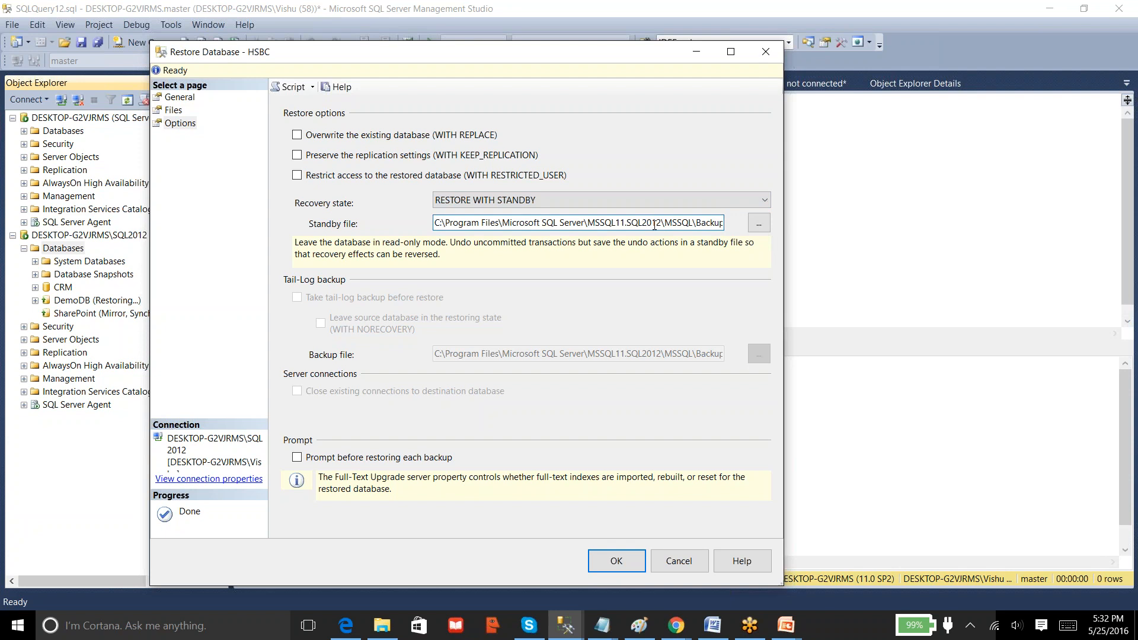
{"action": "key", "text": "End"}
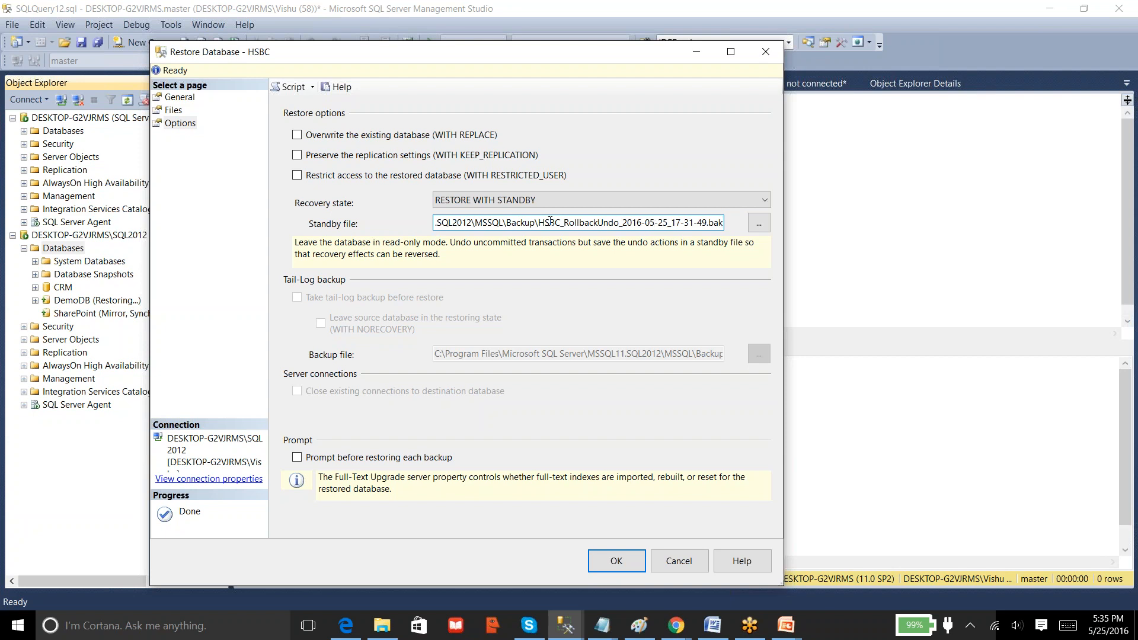
{"action": "left_click_drag", "start_coordinate": [550, 223], "coordinate": [691, 224]}
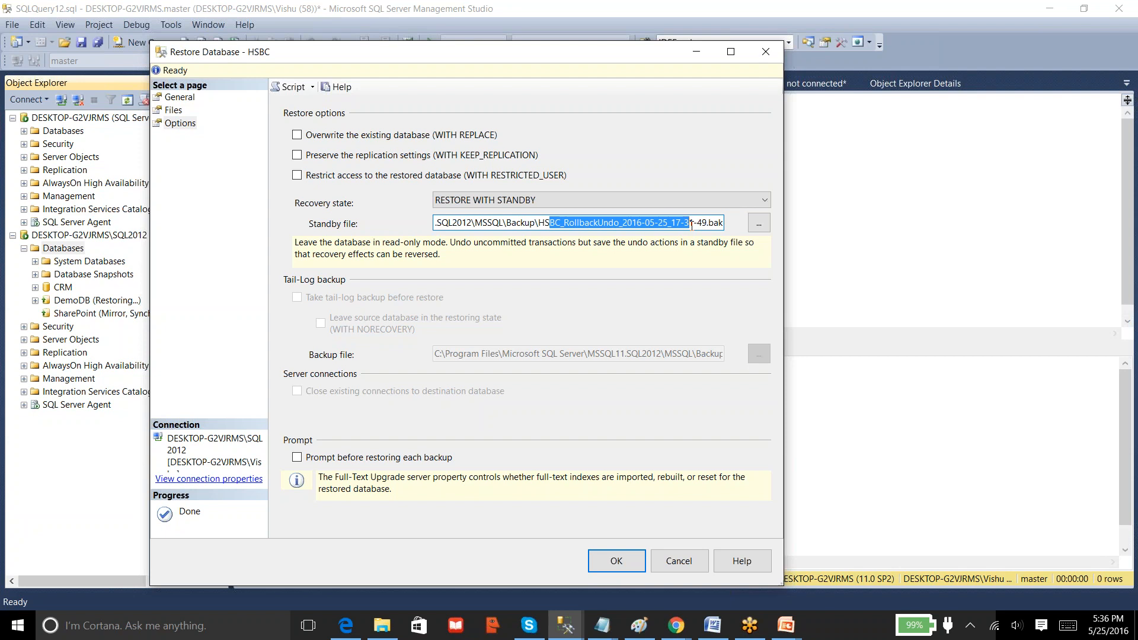
{"action": "left_click_drag", "start_coordinate": [535, 222], "coordinate": [596, 223]}
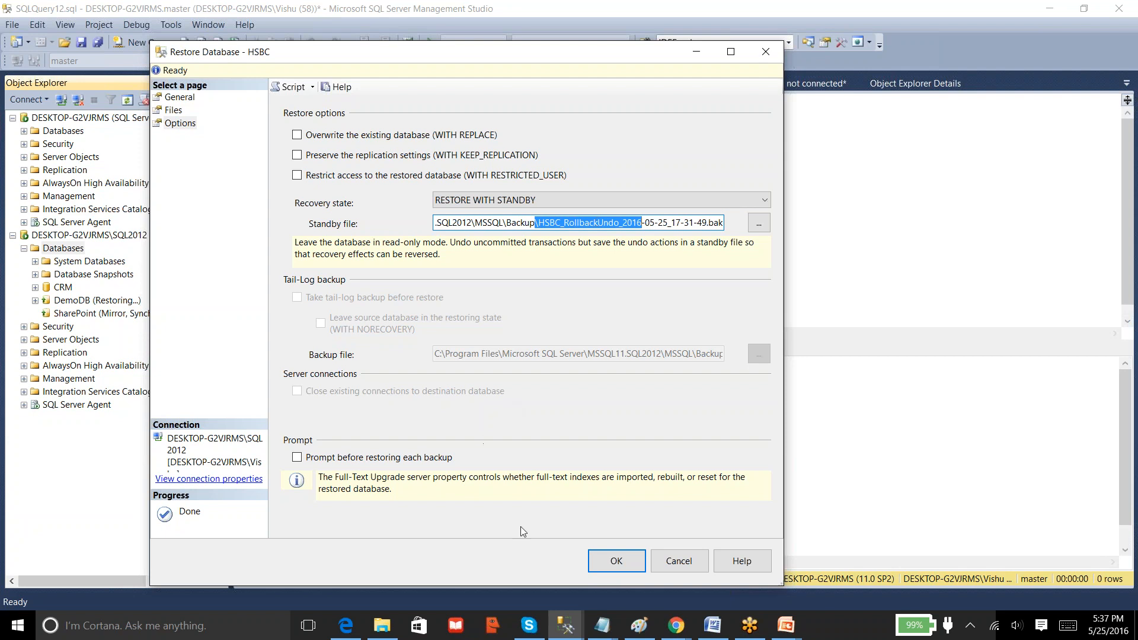
{"action": "left_click", "coordinate": [603, 559]}
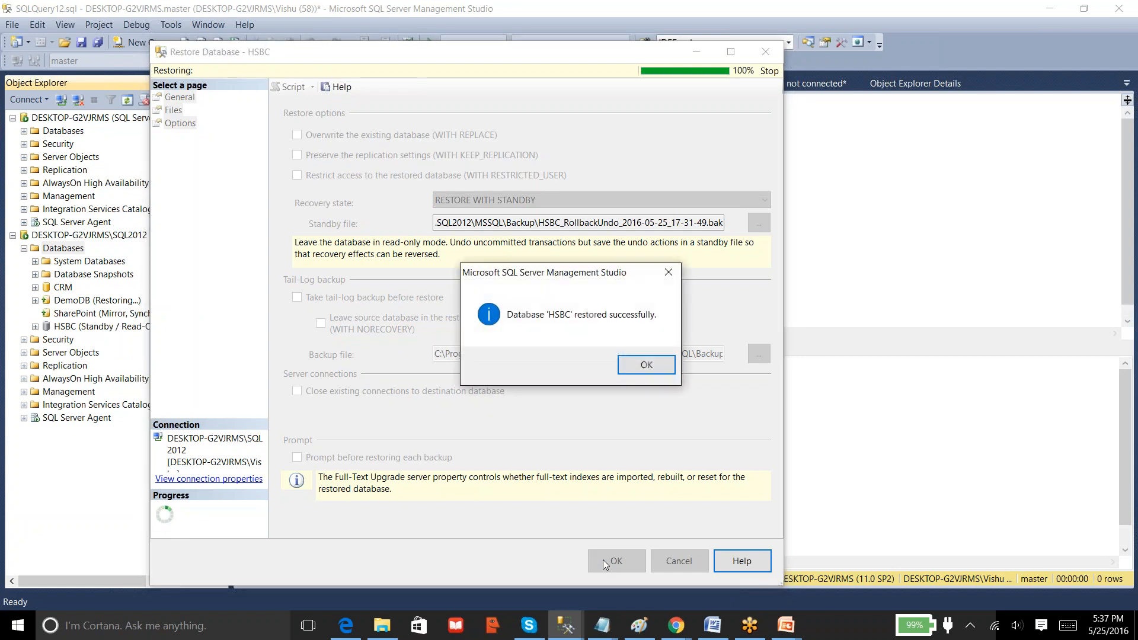
{"action": "left_click", "coordinate": [646, 365]}
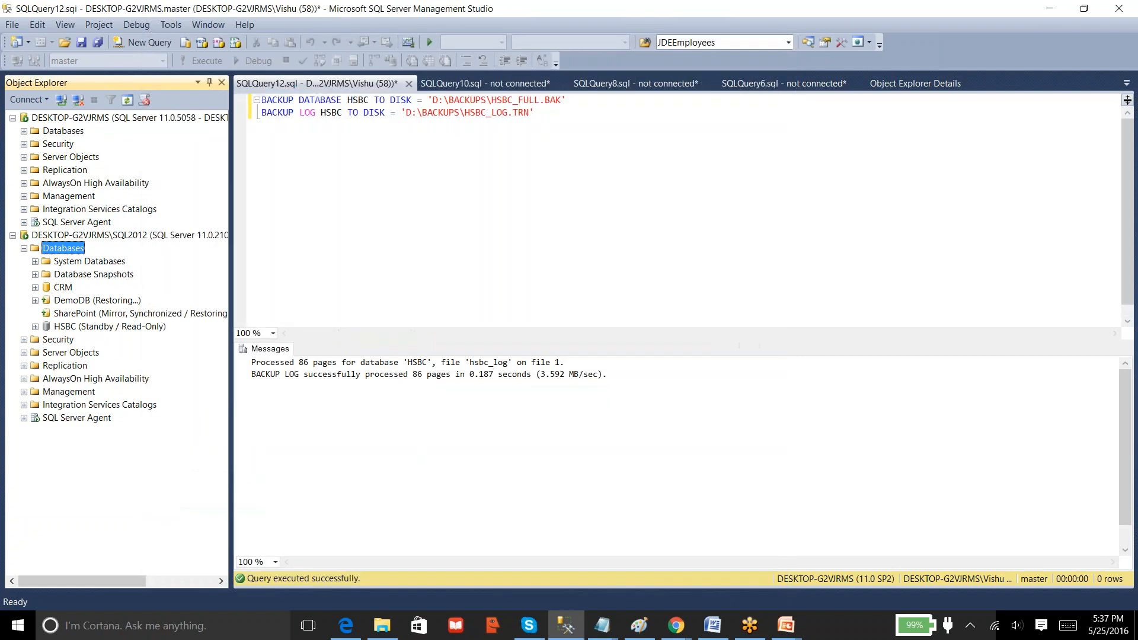
Start a transaction log restore for the HSBC database on the SQL2012 instance, using a file or tape as the source
{"action": "left_click", "coordinate": [133, 327]}
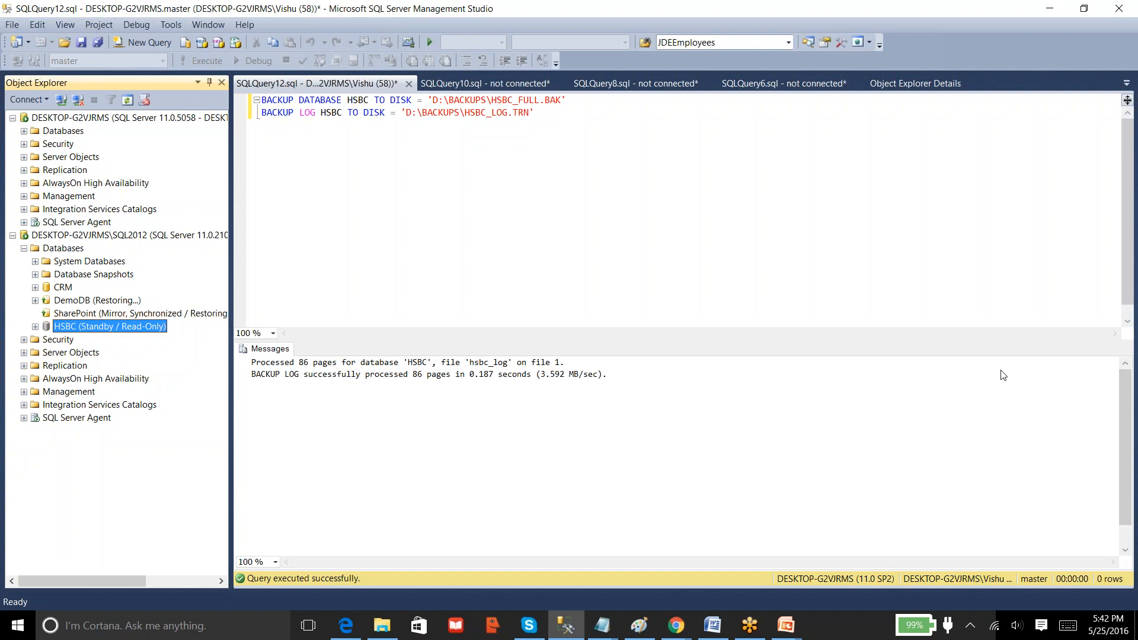
{"action": "left_click", "coordinate": [1127, 365]}
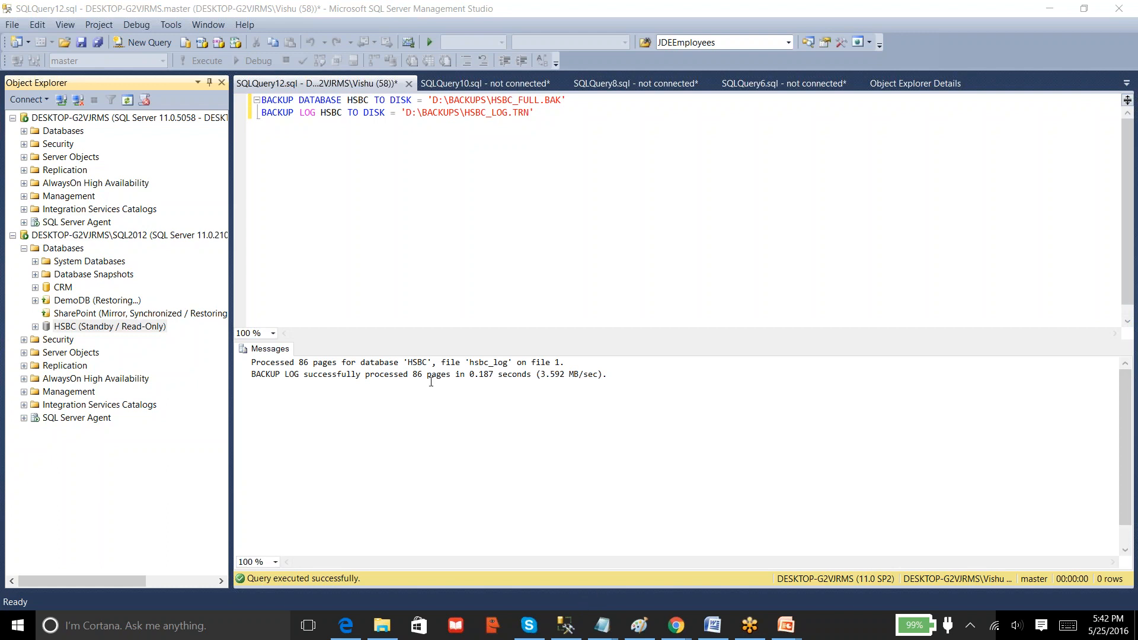
{"action": "right_click", "coordinate": [114, 327]}
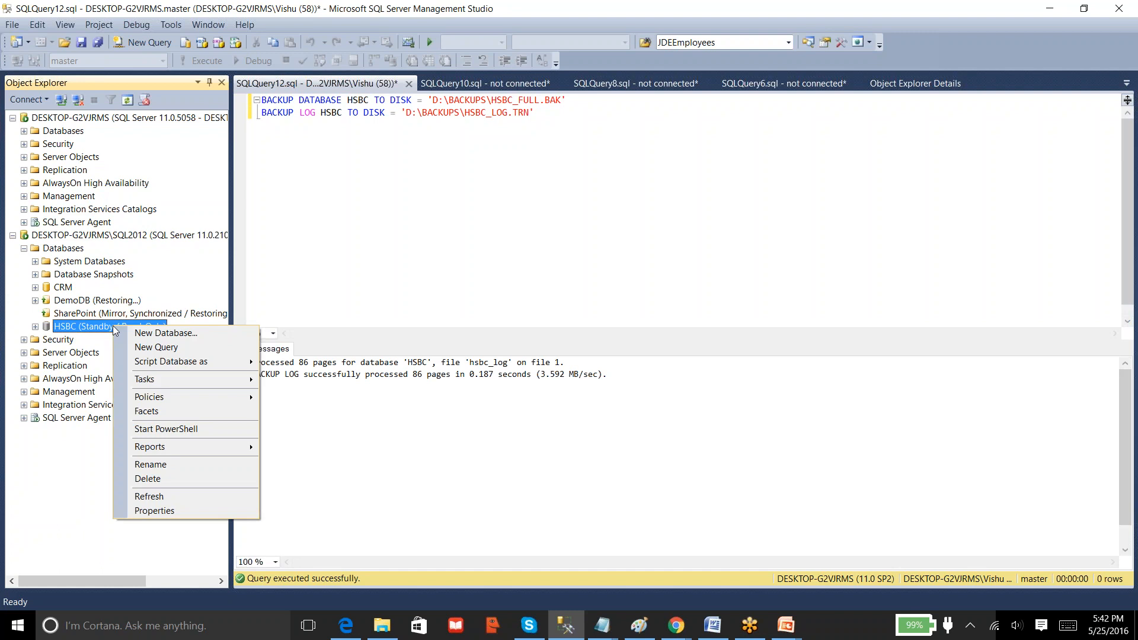
{"action": "mouse_move", "coordinate": [170, 375]}
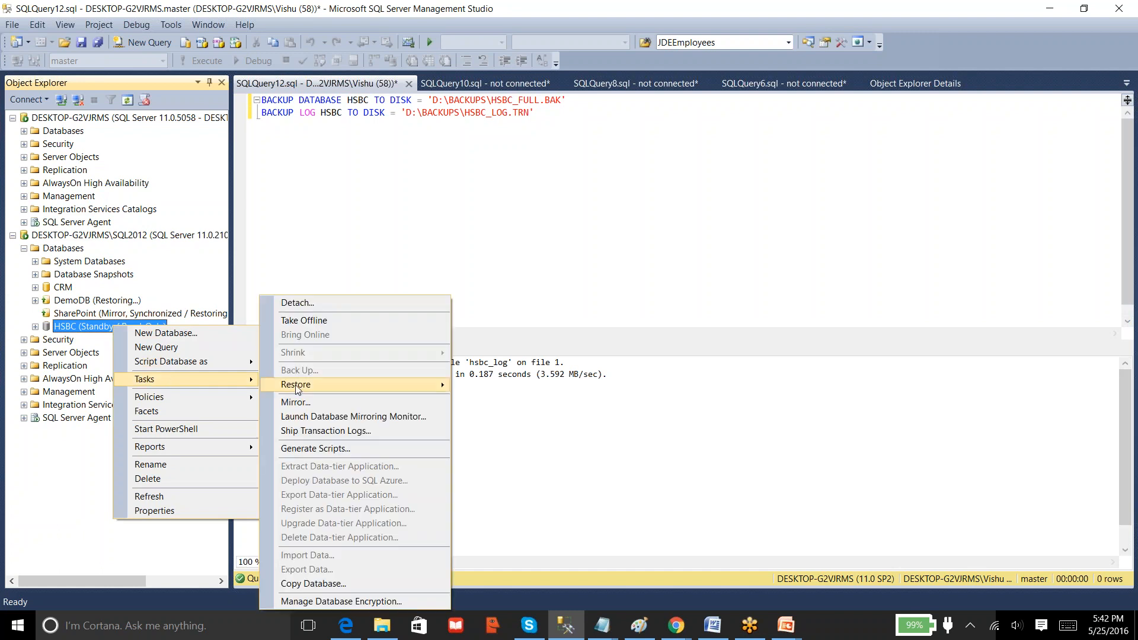
{"action": "mouse_move", "coordinate": [314, 385]}
{"action": "left_click", "coordinate": [498, 417]}
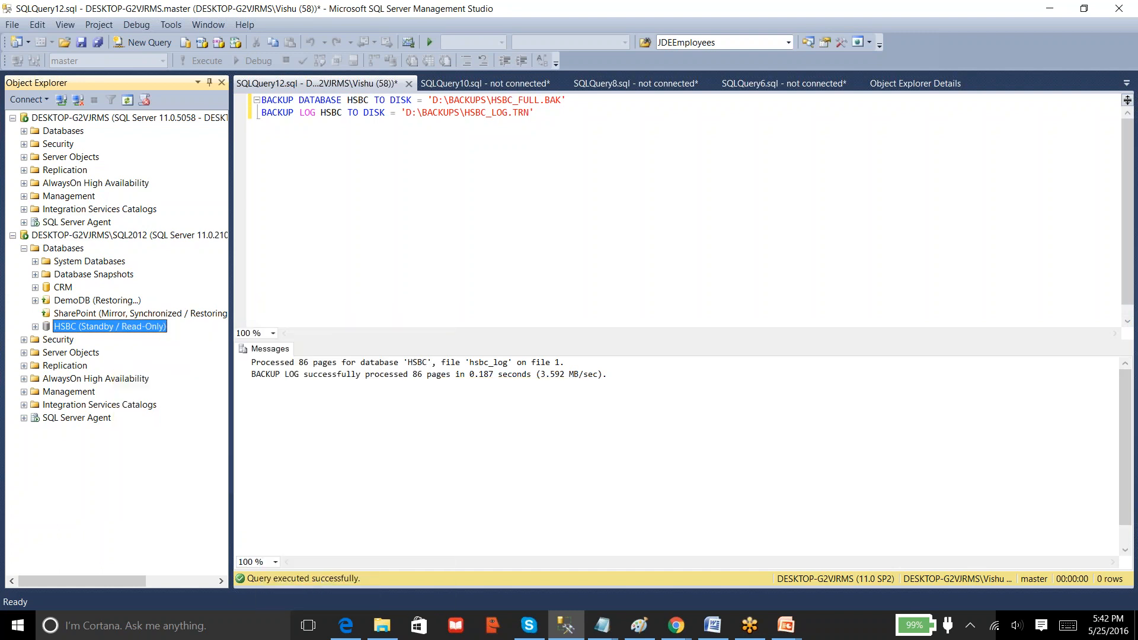
{"action": "left_click", "coordinate": [524, 253]}
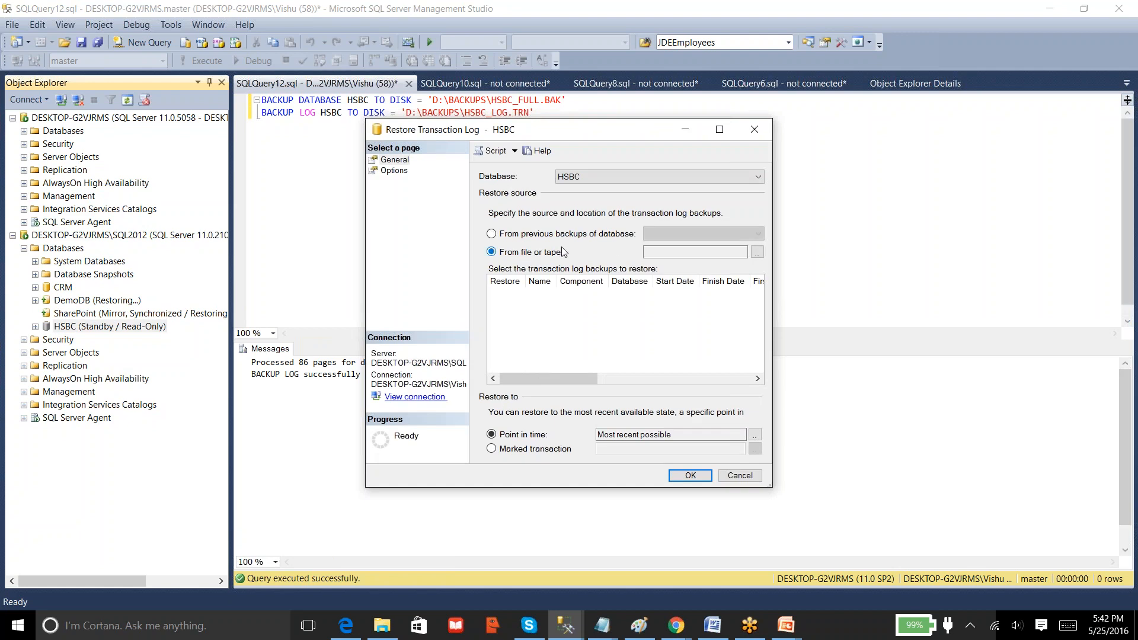
Add D:\Backups\HSBC_LOG.TRN as the backup file for the transaction log restore
{"action": "left_click", "coordinate": [758, 253]}
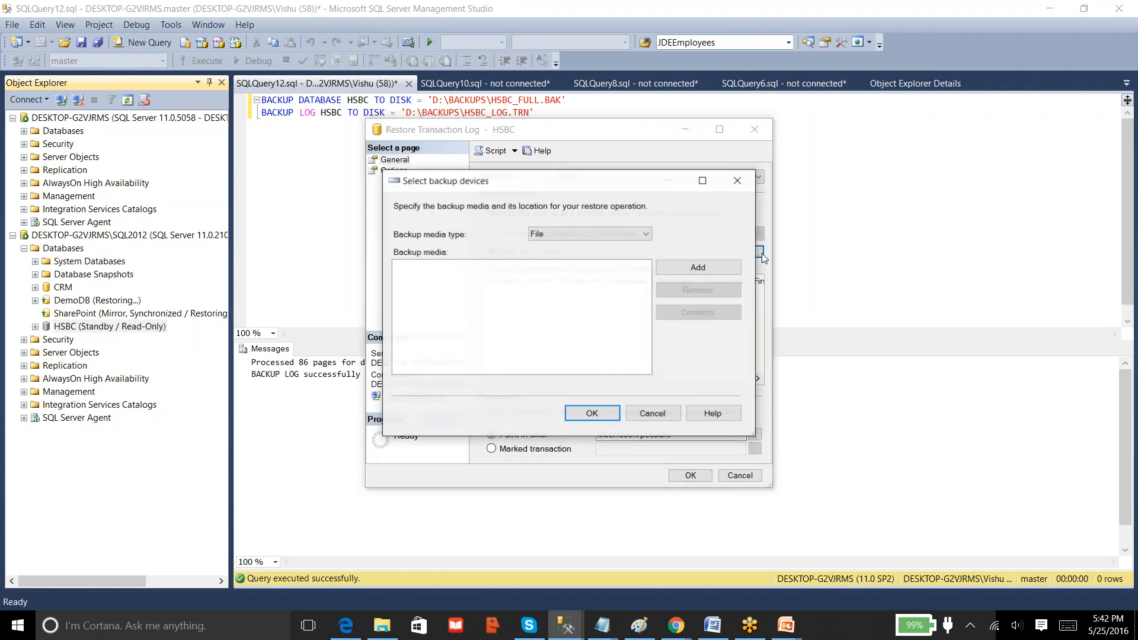
{"action": "left_click", "coordinate": [706, 266]}
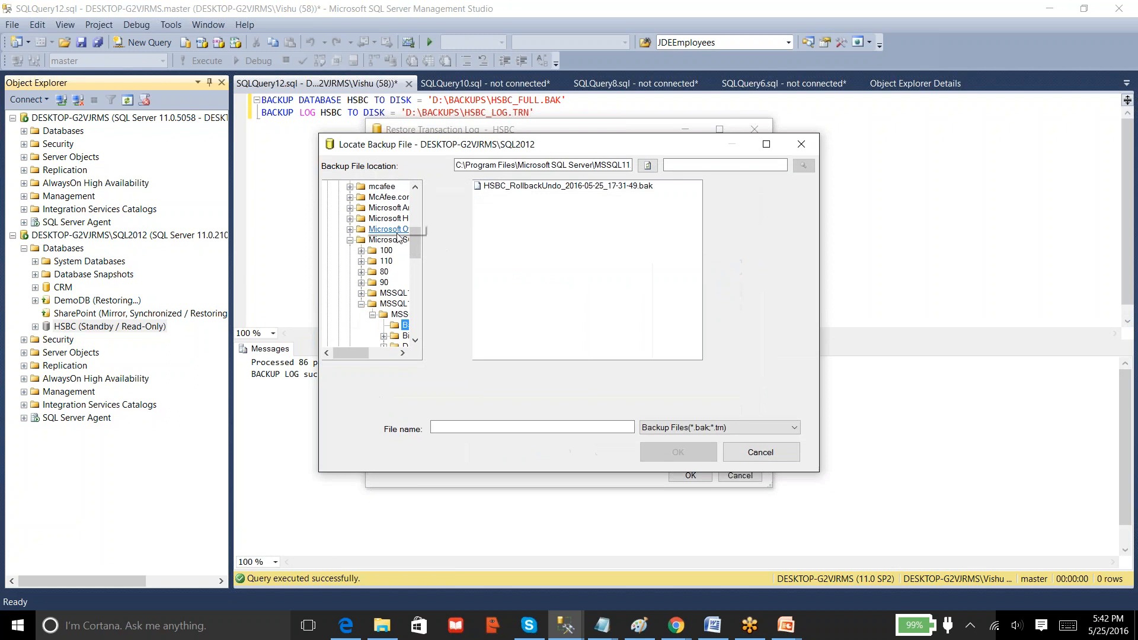
{"action": "left_click_drag", "start_coordinate": [414, 237], "coordinate": [336, 181]}
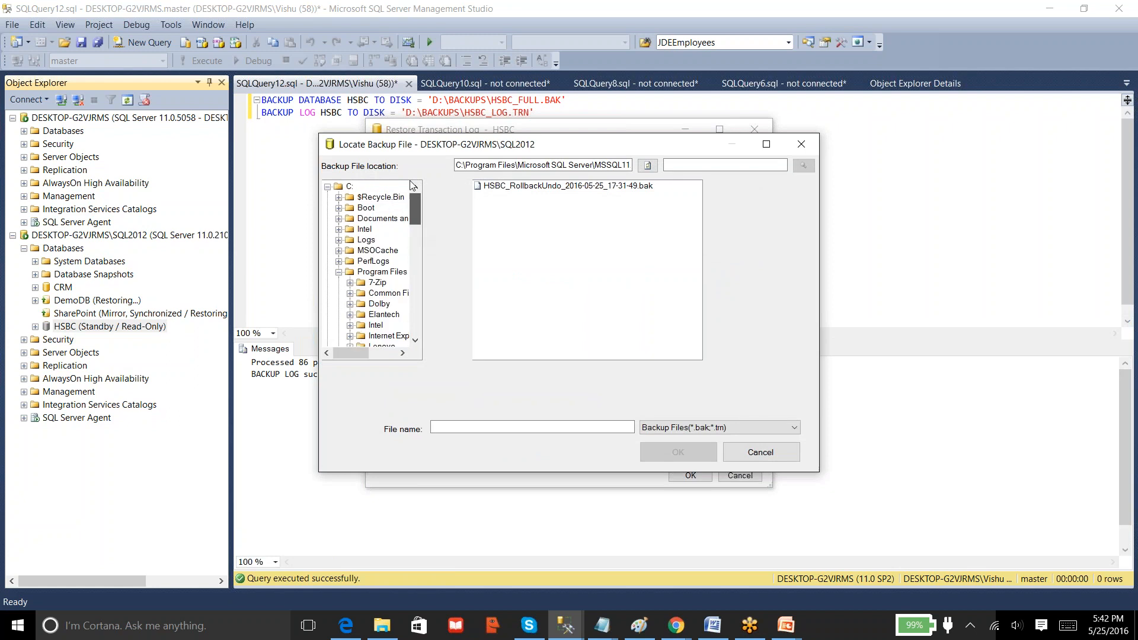
{"action": "left_click", "coordinate": [327, 186]}
{"action": "left_click", "coordinate": [328, 197]}
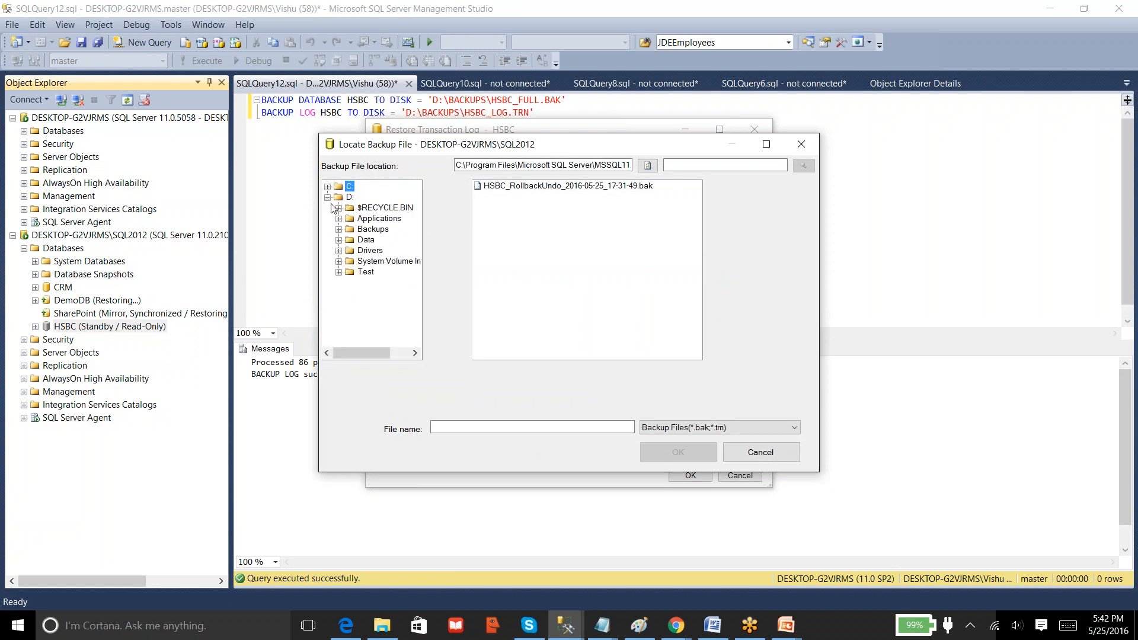
{"action": "left_click", "coordinate": [372, 229]}
{"action": "left_click", "coordinate": [521, 236]}
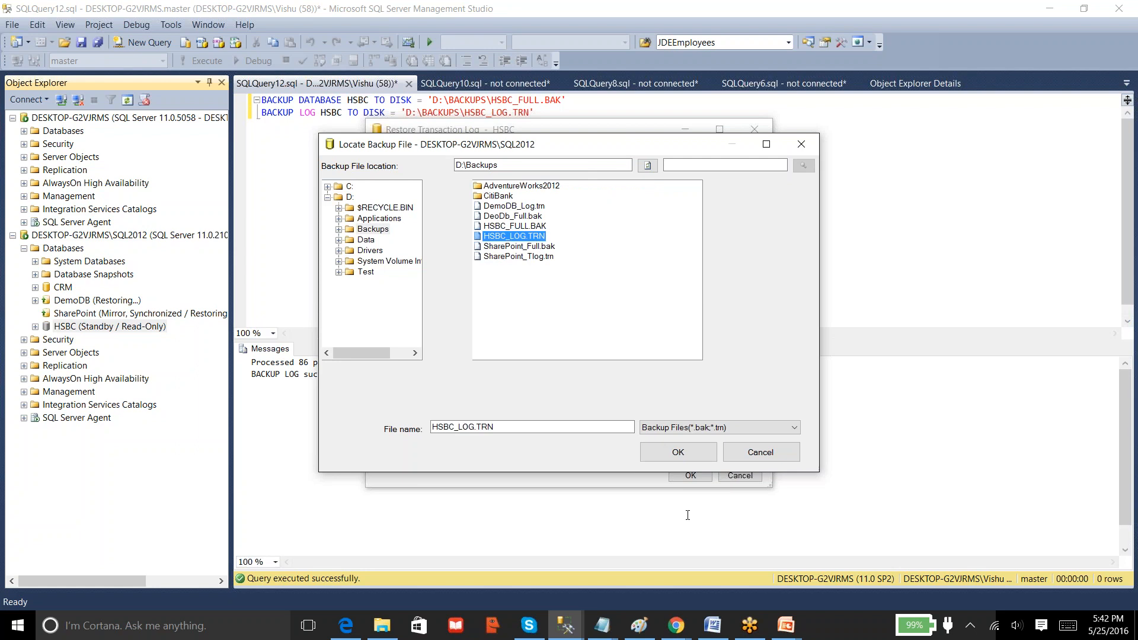
{"action": "left_click", "coordinate": [704, 452]}
{"action": "left_click", "coordinate": [593, 414]}
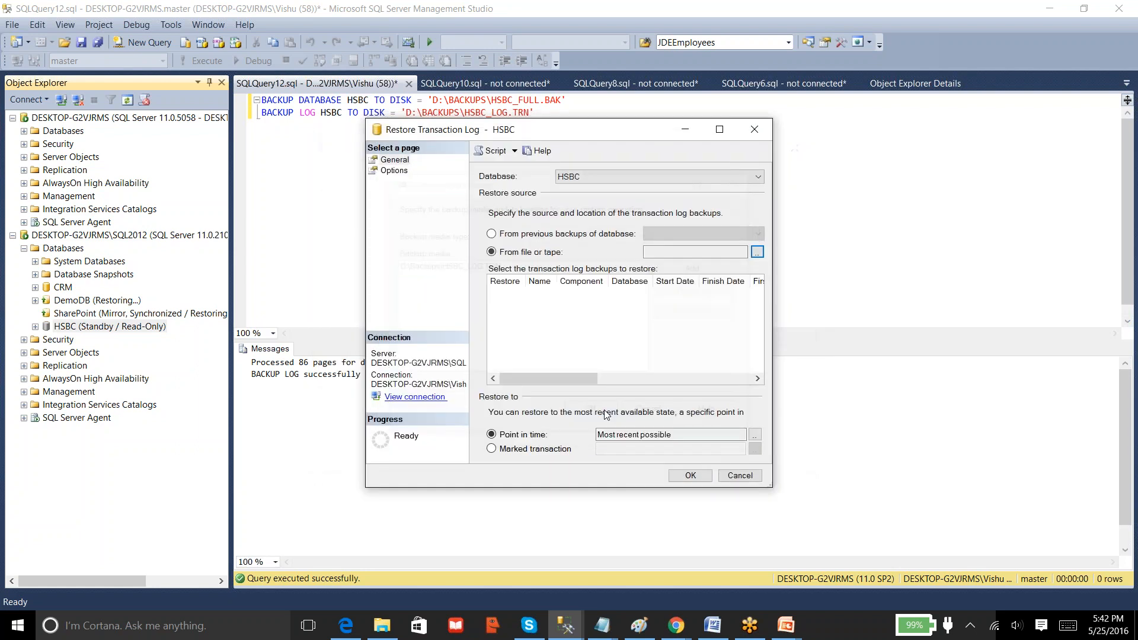
Set the log restore's recovery state to read-only mode (RESTORE WITH STANDBY) and run the restore
{"action": "left_click", "coordinate": [395, 171]}
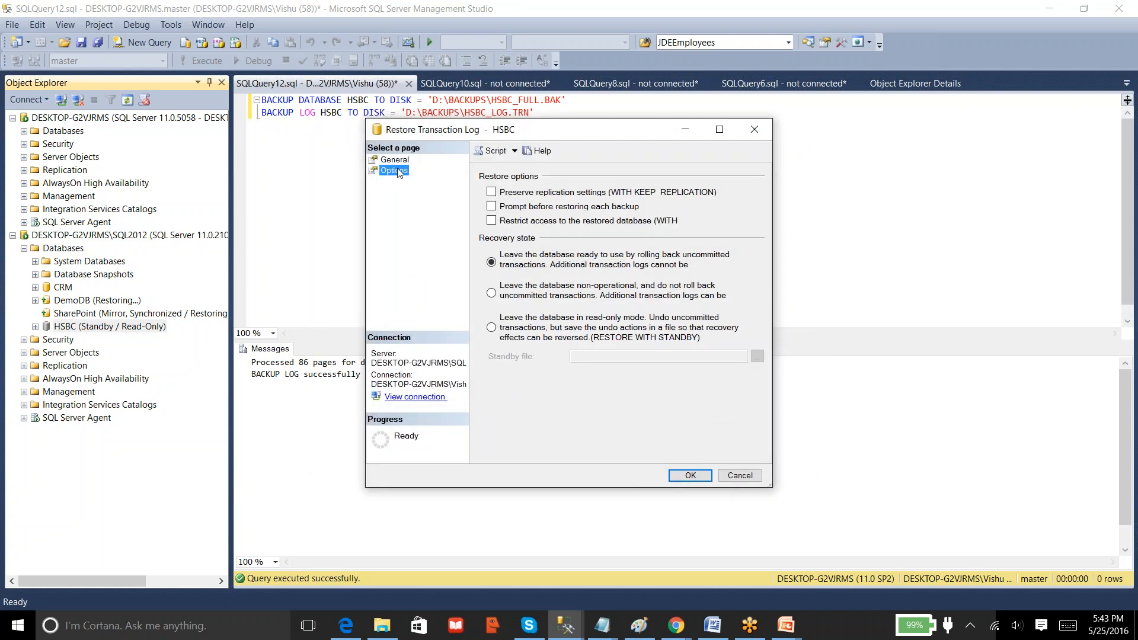
{"action": "left_click", "coordinate": [503, 327]}
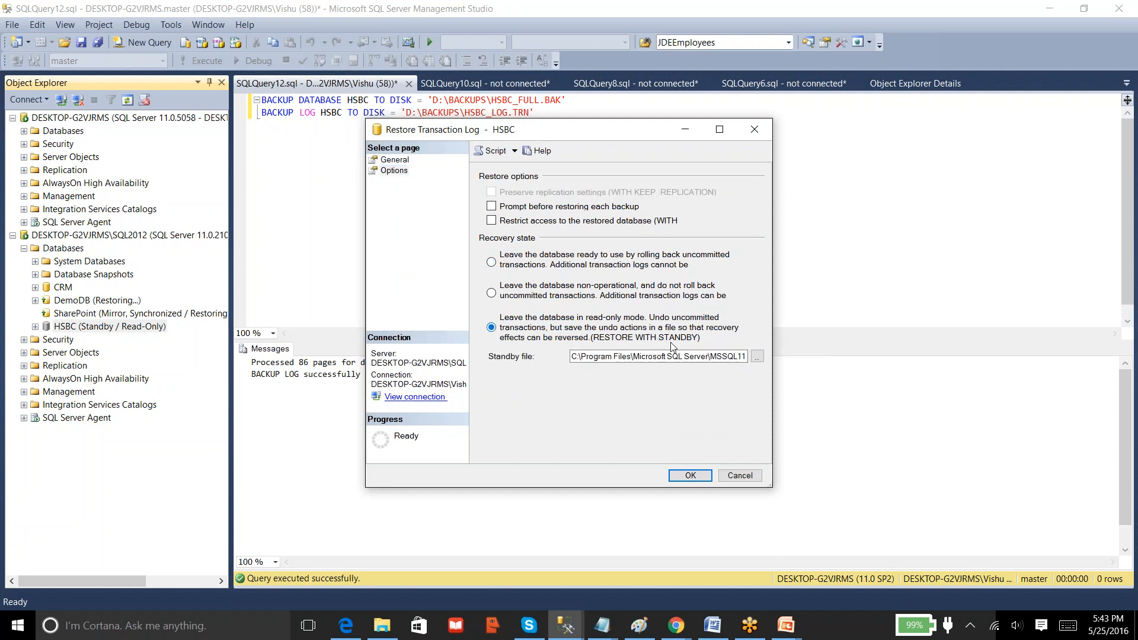
{"action": "left_click", "coordinate": [691, 475]}
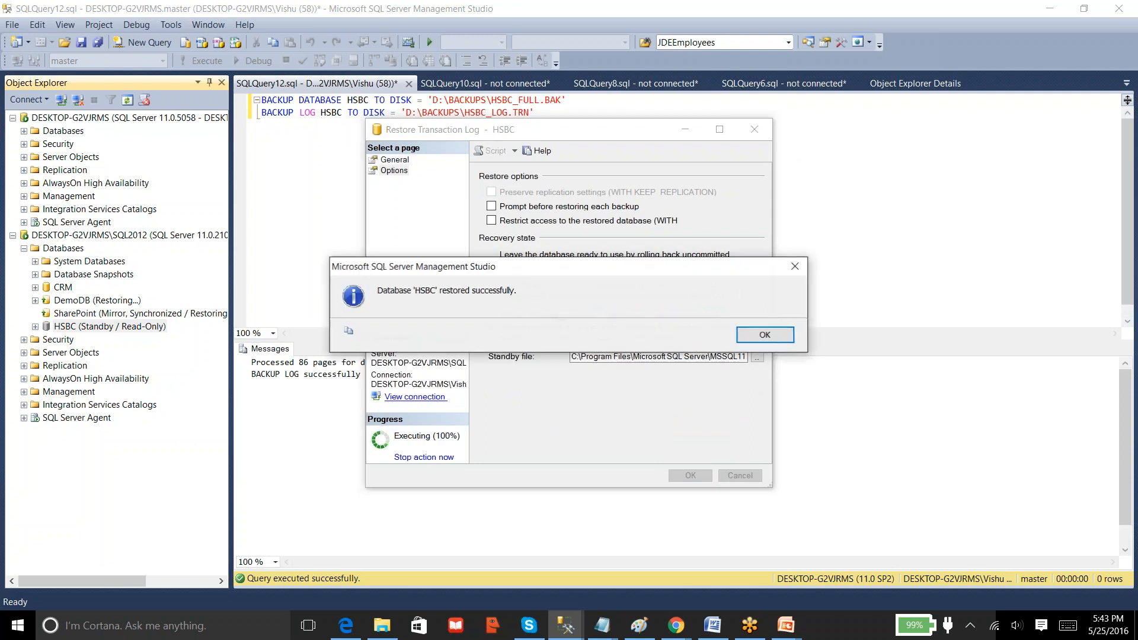
Close the restore message and find the hsbc database among the databases of the primary DESKTOP-G2VJRMS instance
{"action": "left_click", "coordinate": [769, 335]}
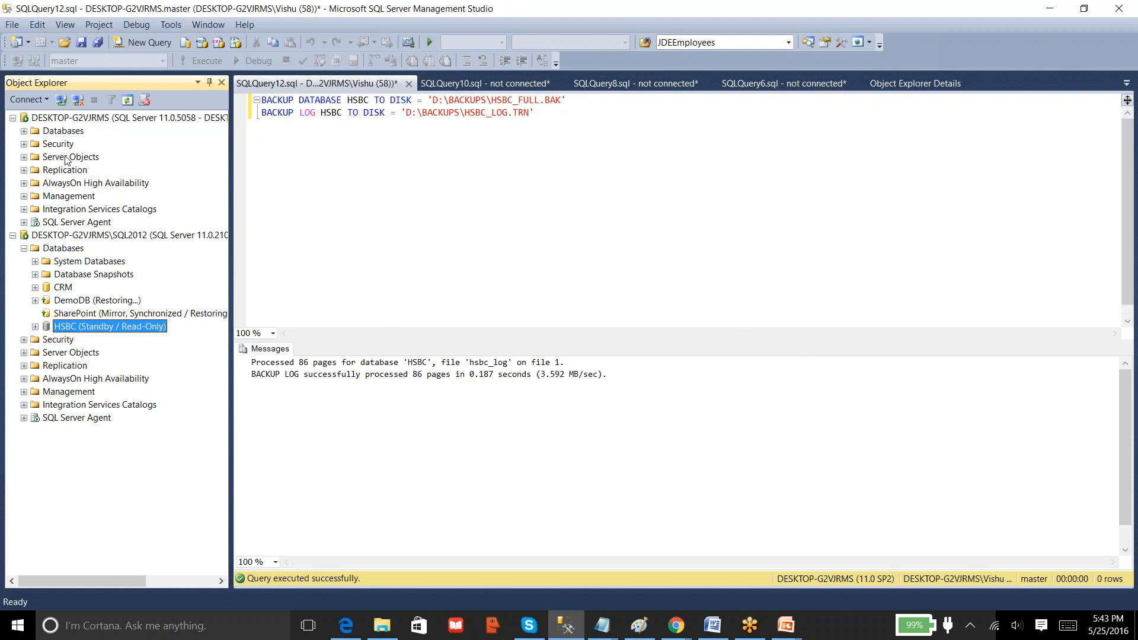
{"action": "left_click", "coordinate": [24, 131]}
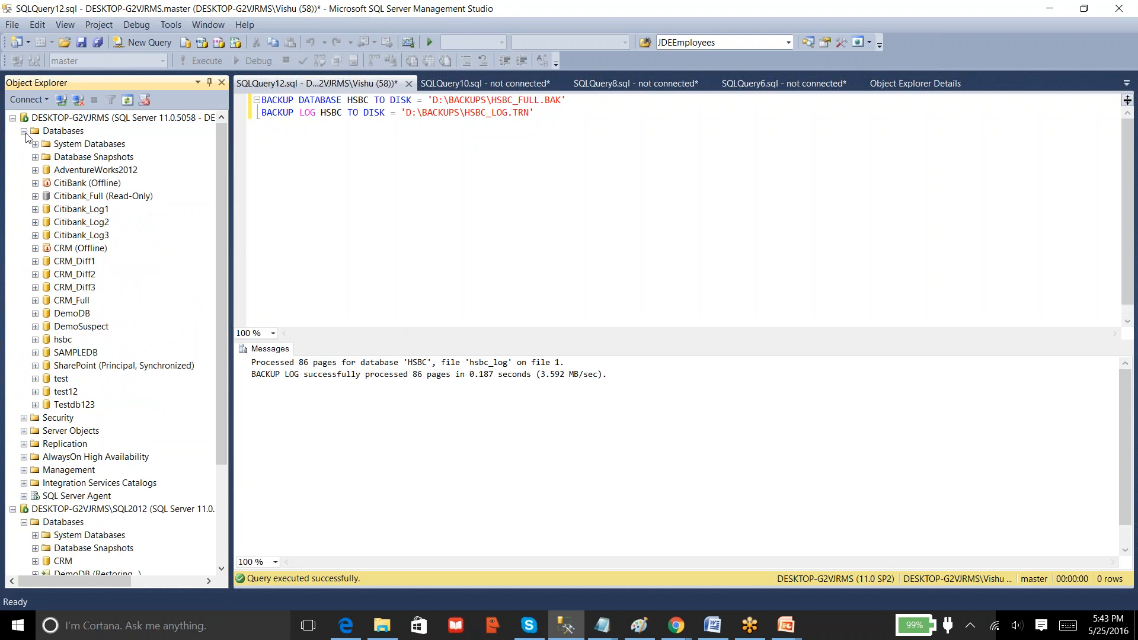
{"action": "left_click", "coordinate": [62, 340]}
{"action": "left_click", "coordinate": [62, 341]}
{"action": "left_click", "coordinate": [135, 341]}
{"action": "right_click", "coordinate": [68, 342]}
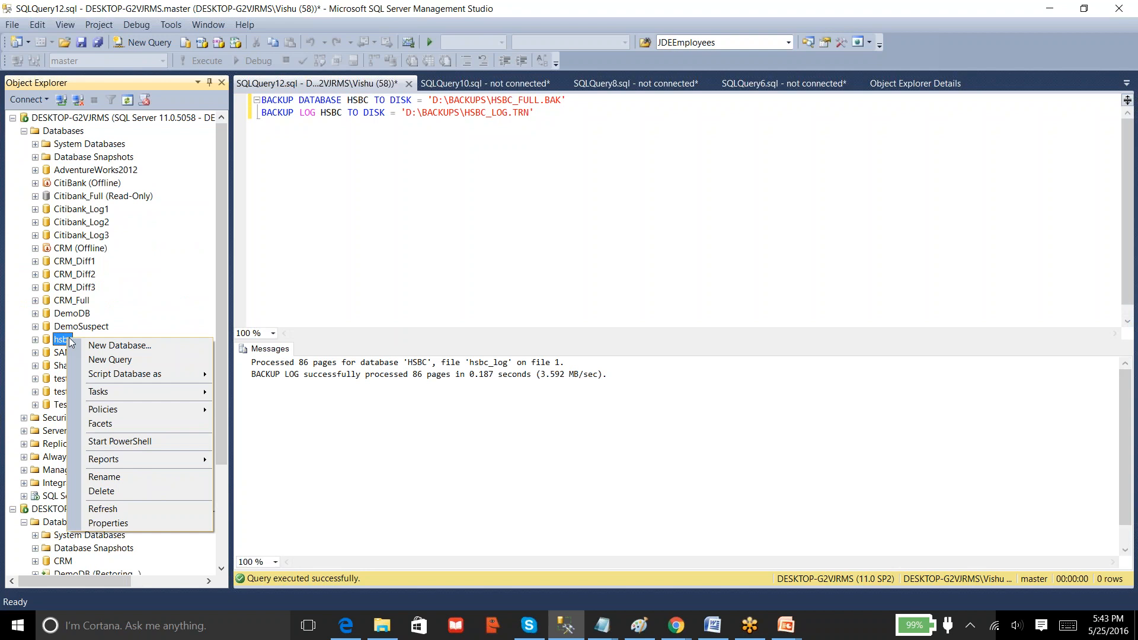
{"action": "left_click", "coordinate": [324, 277]}
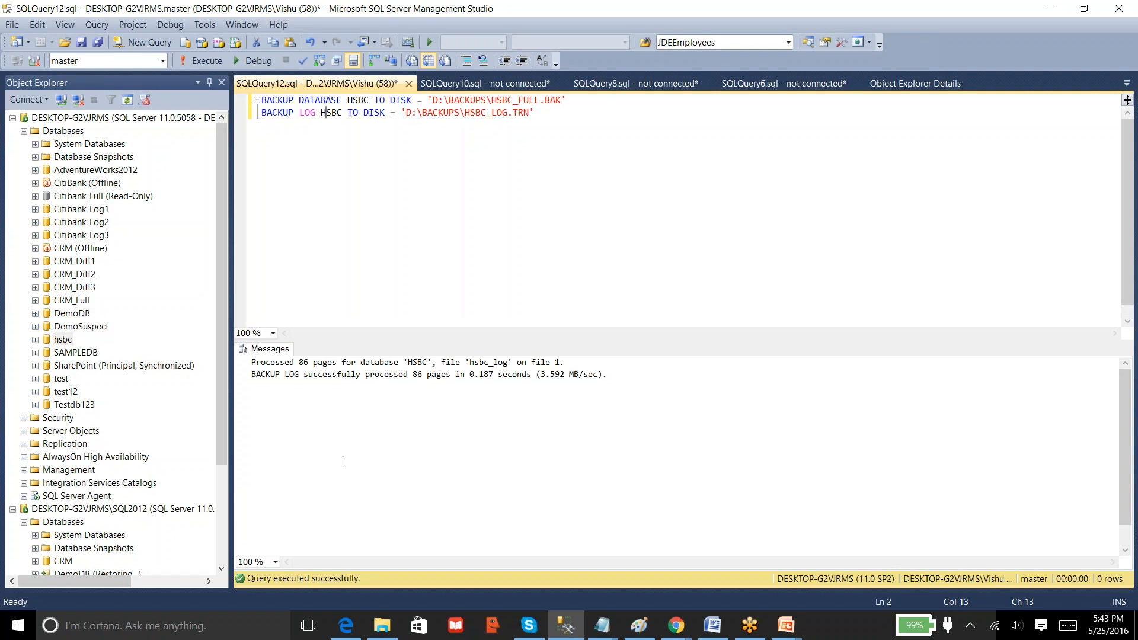
Switch to File Explorer and create a folder named LS_Backup in D:\Backups
{"action": "left_click", "coordinate": [383, 625]}
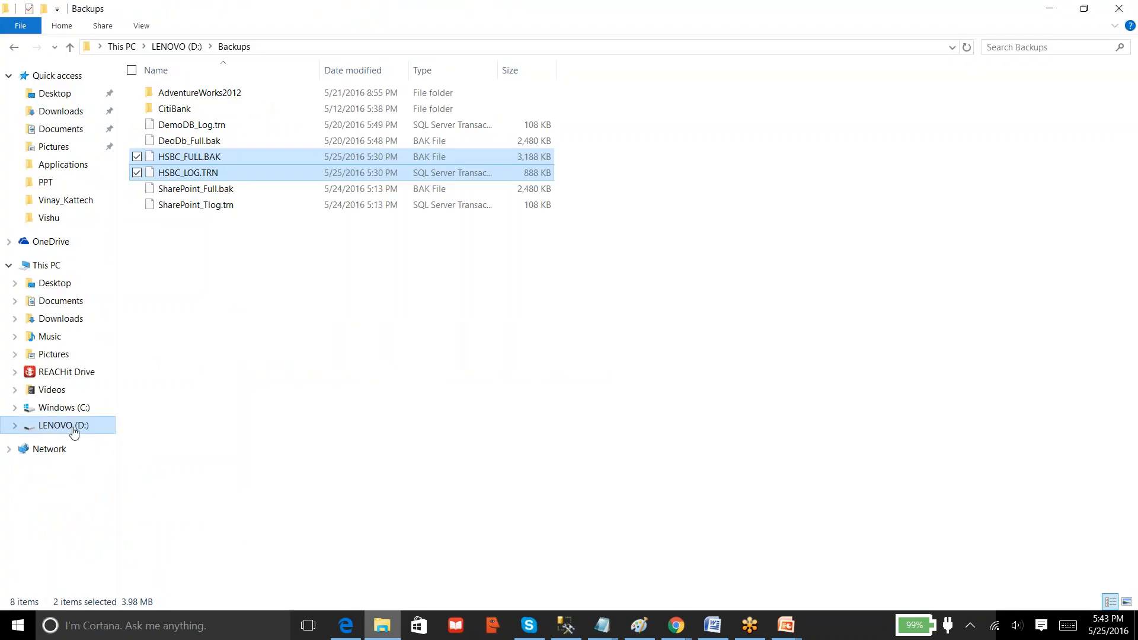
{"action": "right_click", "coordinate": [201, 259]}
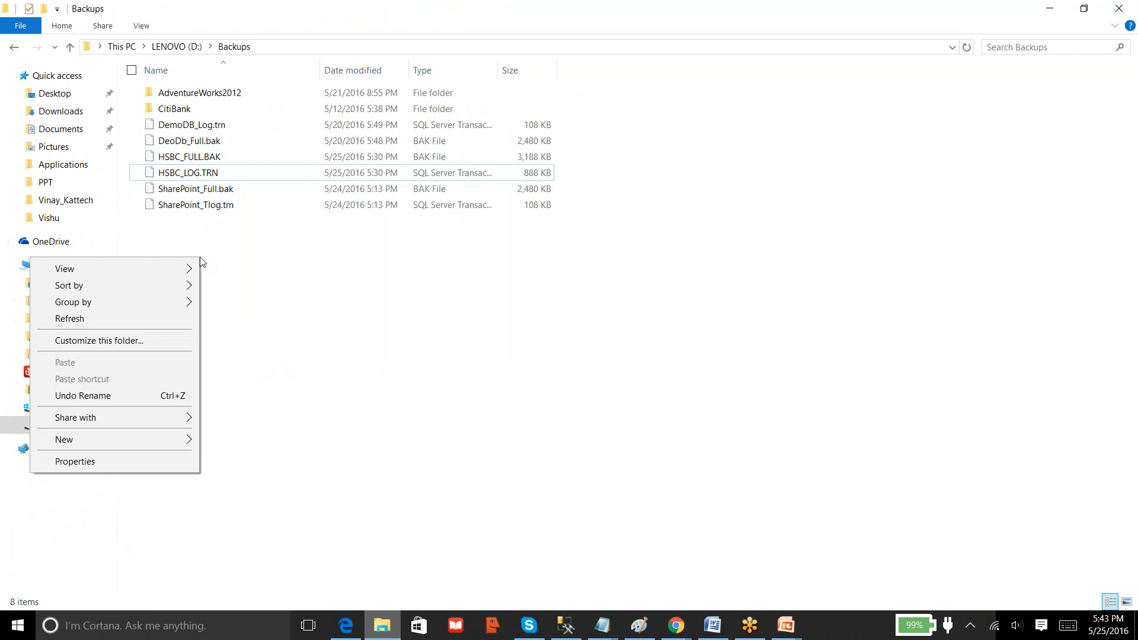
{"action": "left_click", "coordinate": [136, 439]}
{"action": "left_click", "coordinate": [315, 237]}
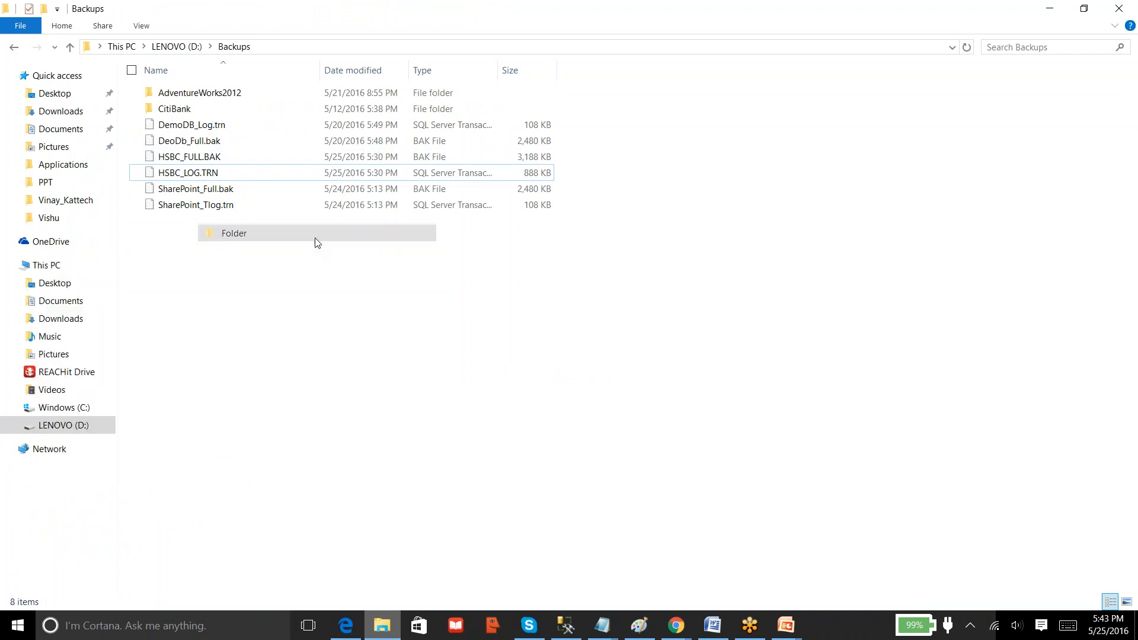
{"action": "key", "text": "BackSpace"}
{"action": "type", "text": "ls"}
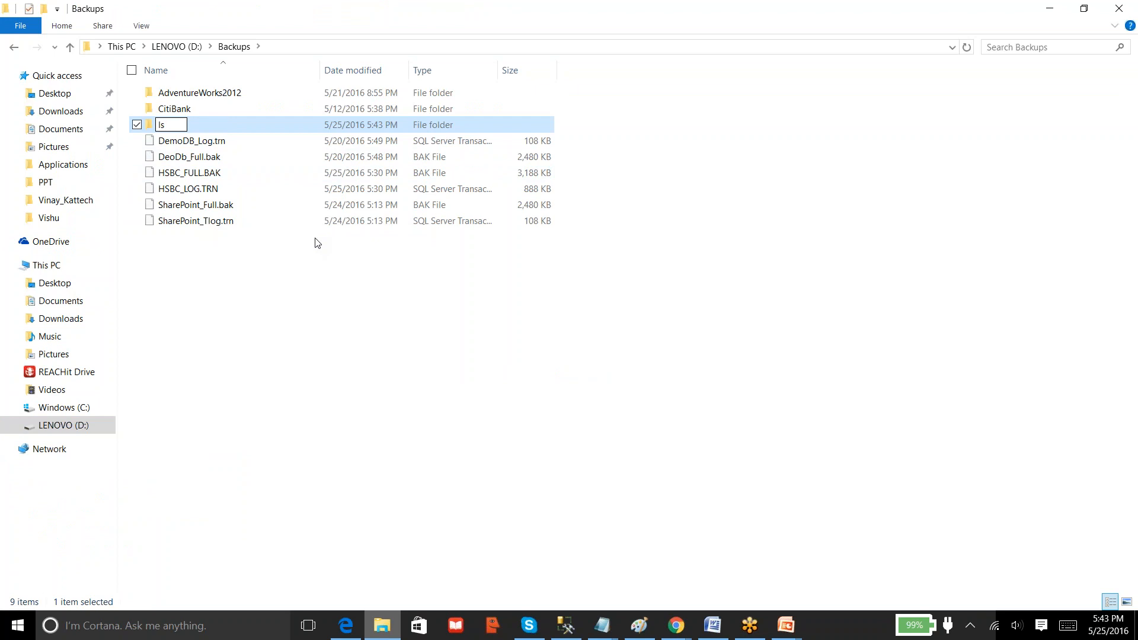
{"action": "key", "text": "BackSpace"}
{"action": "key", "text": "BackSpace"}
{"action": "key", "text": "Caps_Lock"}
{"action": "type", "text": "LS_"}
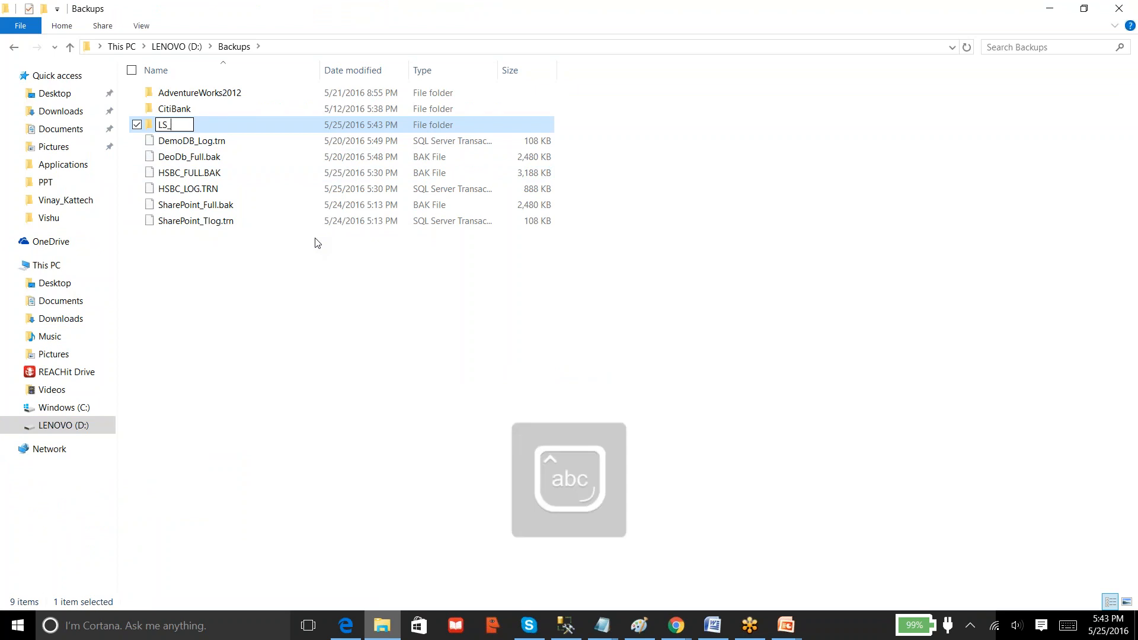
{"action": "type", "text": "Backup"}
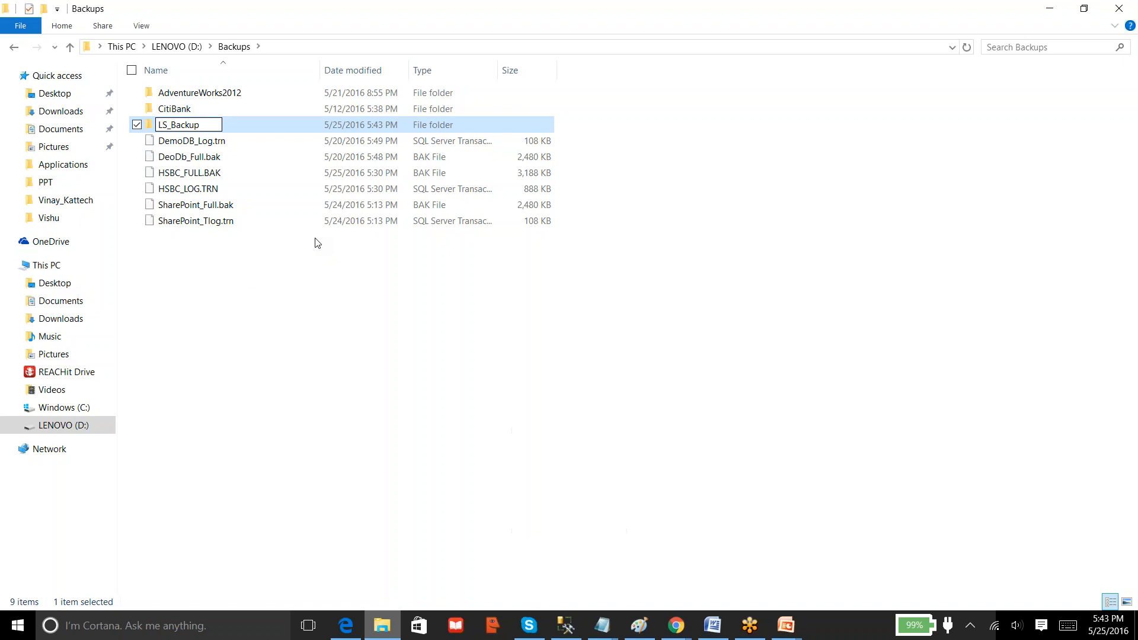
{"action": "left_click", "coordinate": [240, 283]}
Create a second folder named LS_Copy in D:\Backups
{"action": "right_click", "coordinate": [240, 283]}
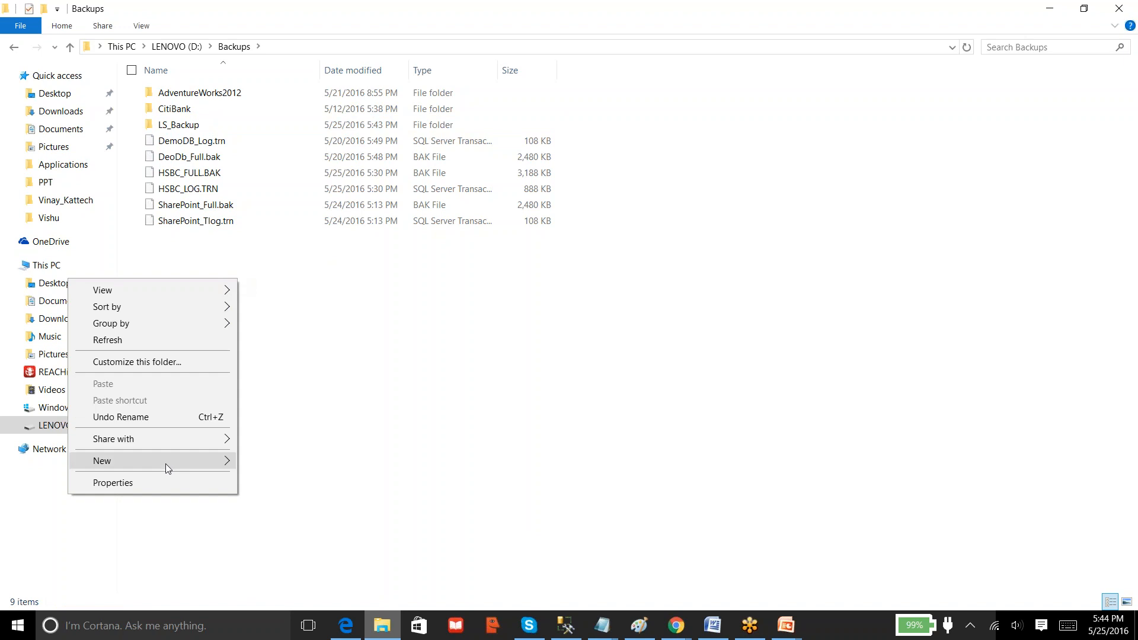
{"action": "mouse_move", "coordinate": [165, 463]}
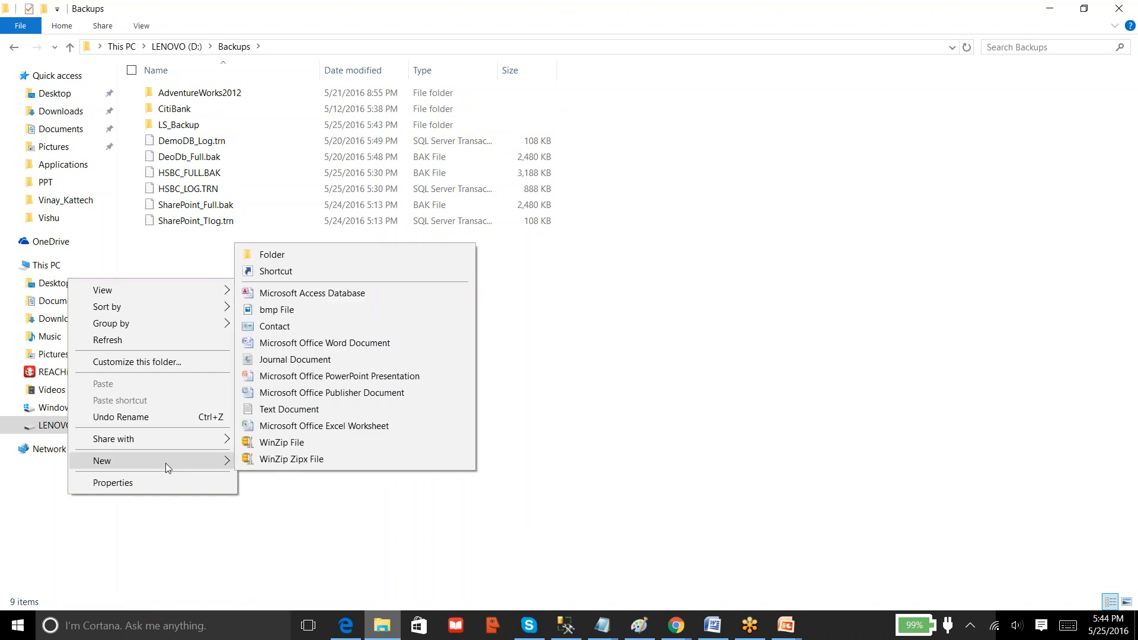
{"action": "left_click", "coordinate": [340, 255]}
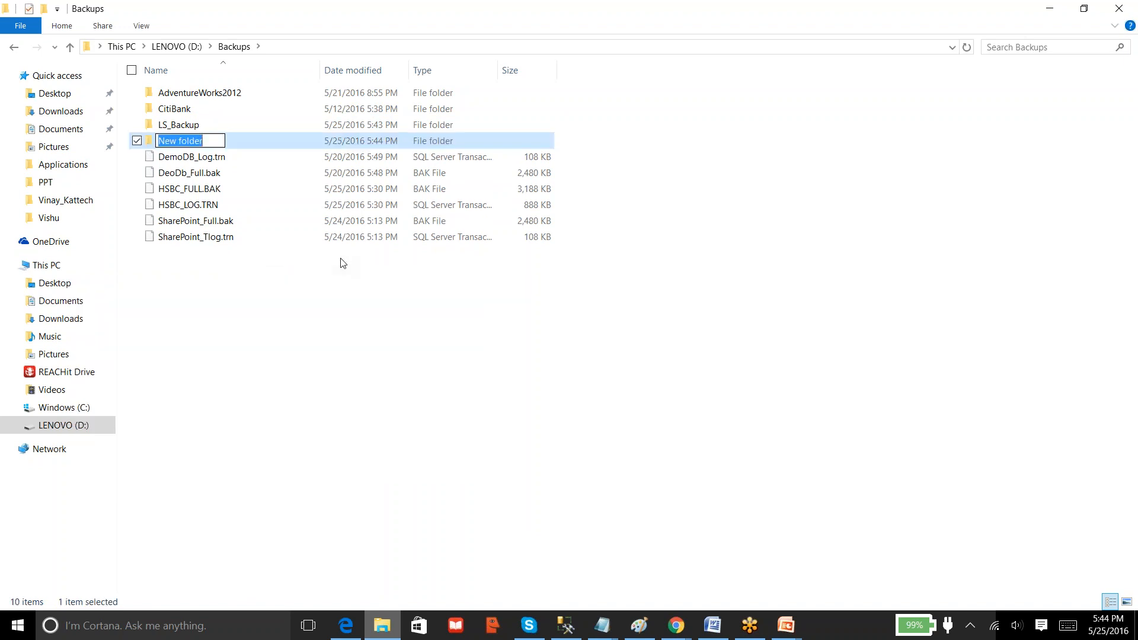
{"action": "type", "text": "LS_C"}
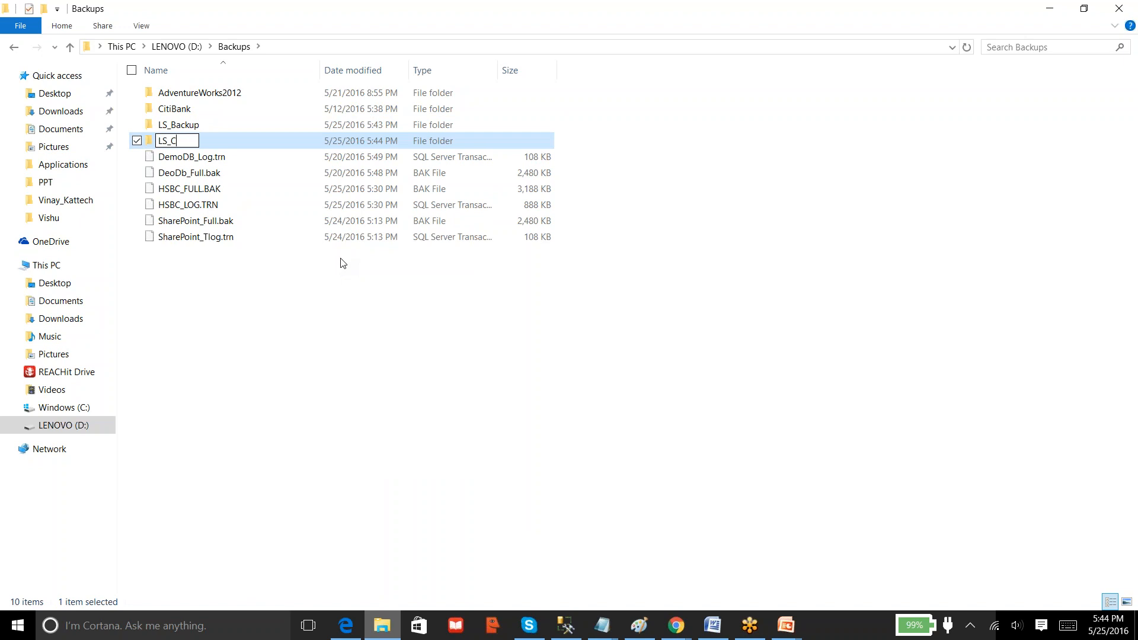
{"action": "type", "text": "opy"}
{"action": "left_click", "coordinate": [296, 325]}
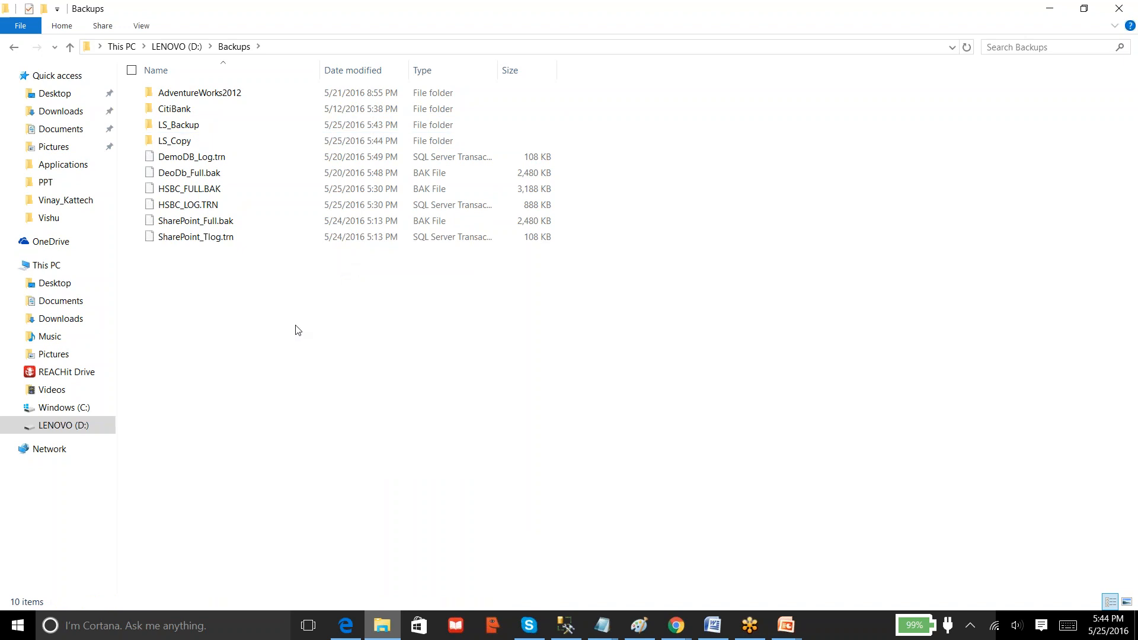
Open the file sharing settings of the LS_Backup folder and add Everyone to the people it is shared with
{"action": "left_click", "coordinate": [194, 131]}
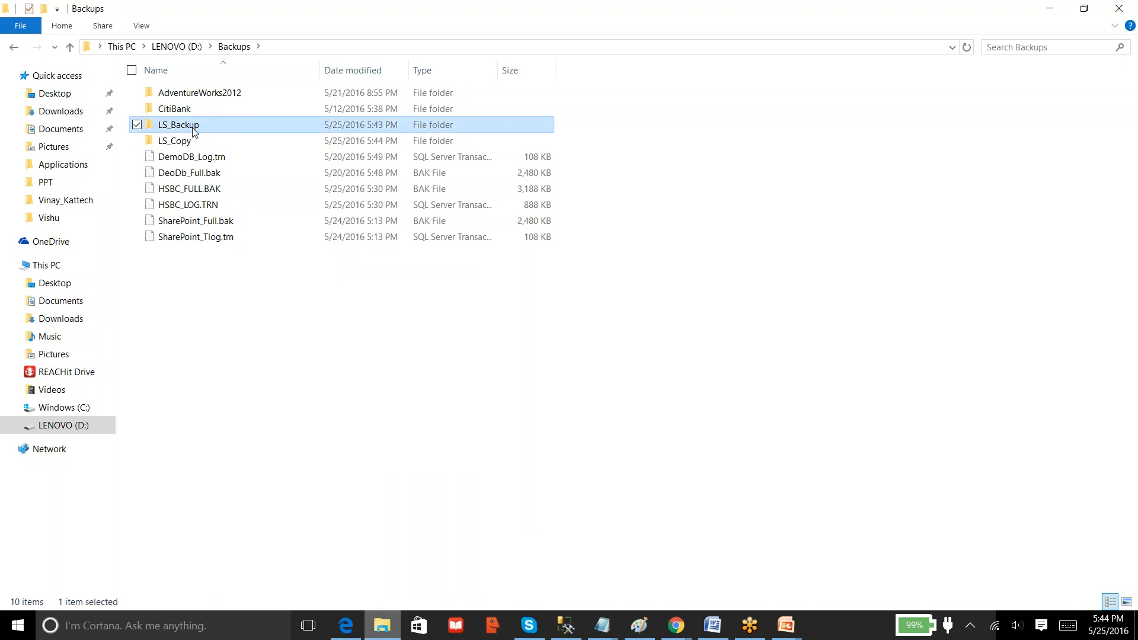
{"action": "right_click", "coordinate": [194, 132]}
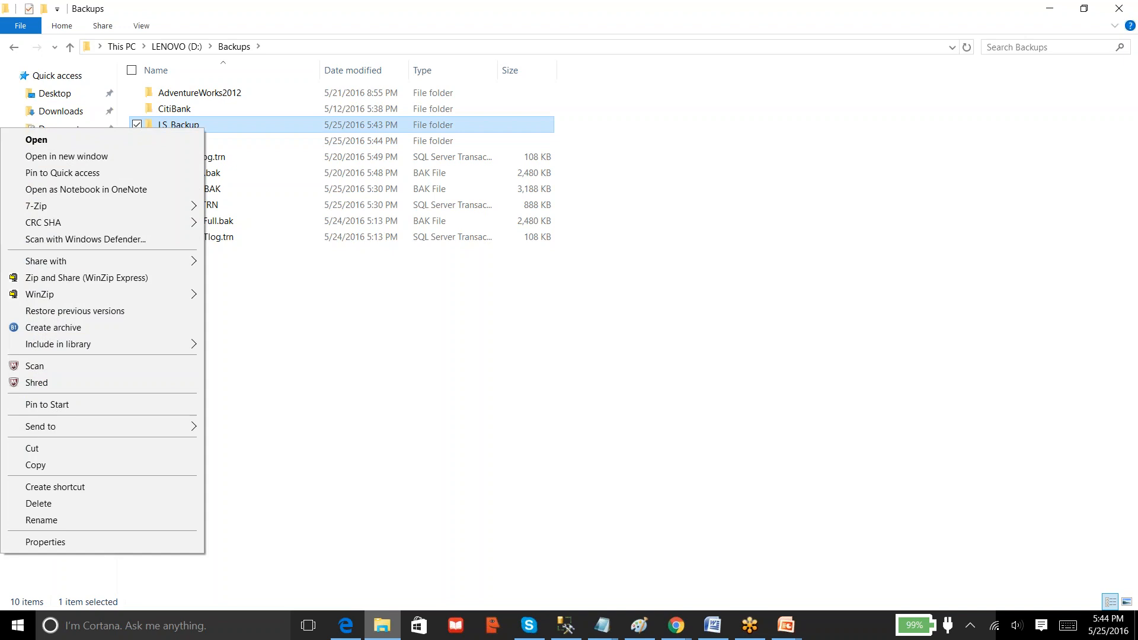
{"action": "left_click", "coordinate": [128, 544]}
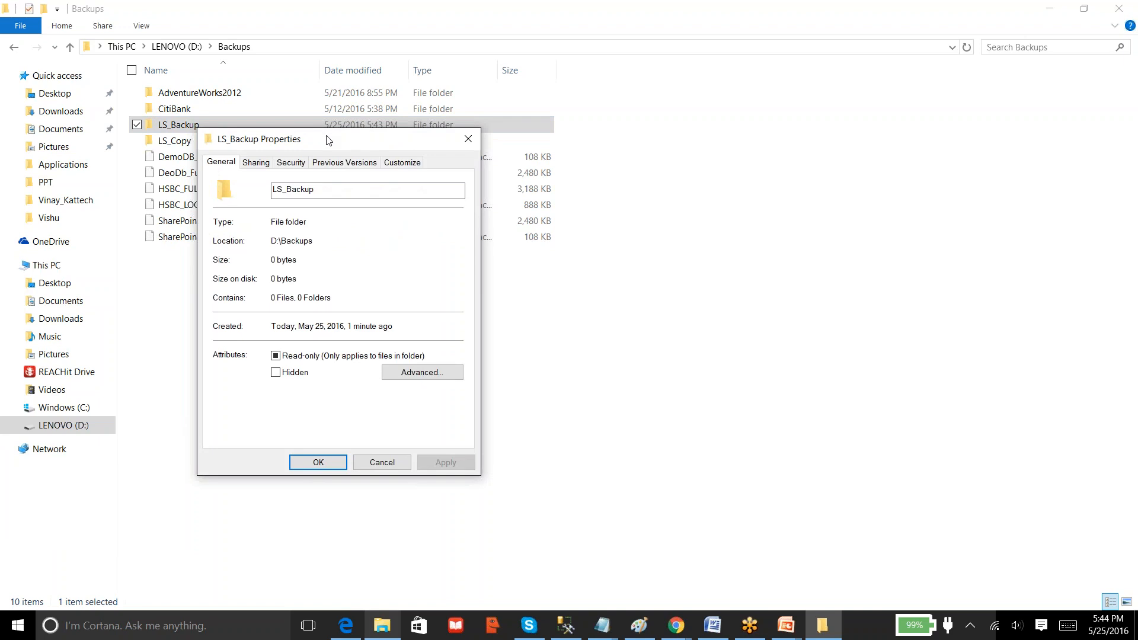
{"action": "left_click_drag", "start_coordinate": [329, 141], "coordinate": [491, 153]}
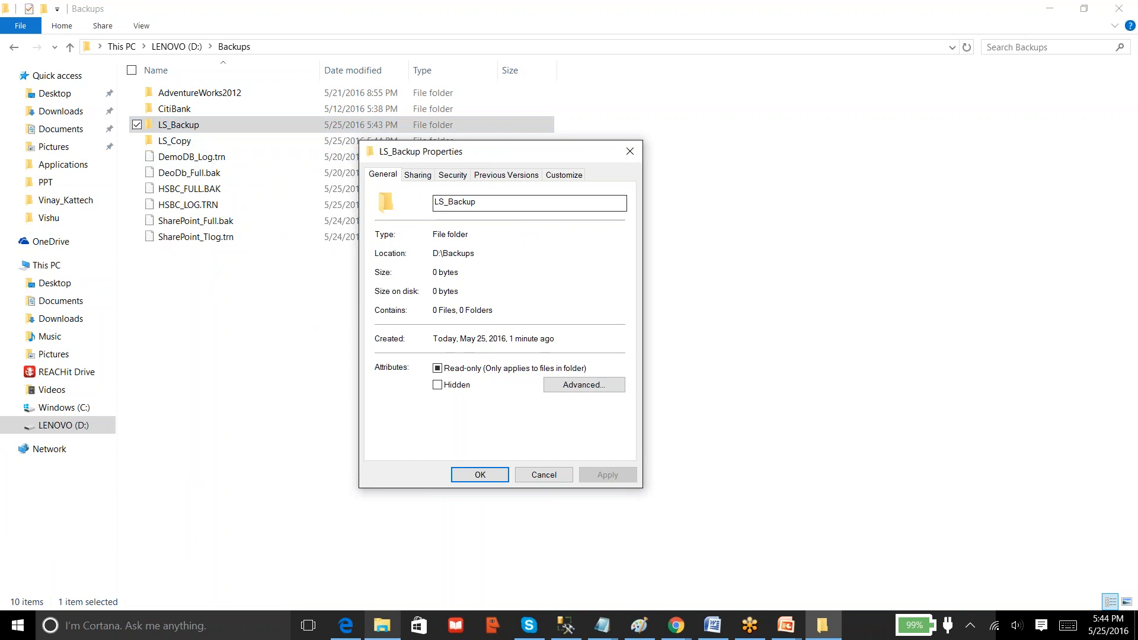
{"action": "left_click", "coordinate": [418, 175]}
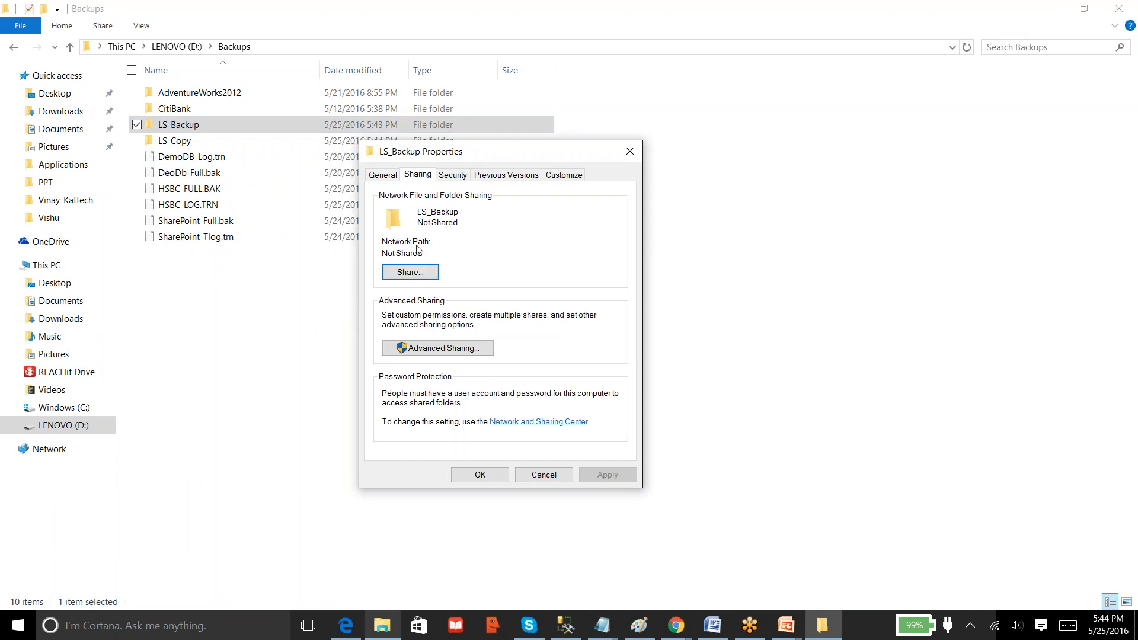
{"action": "left_click", "coordinate": [422, 274]}
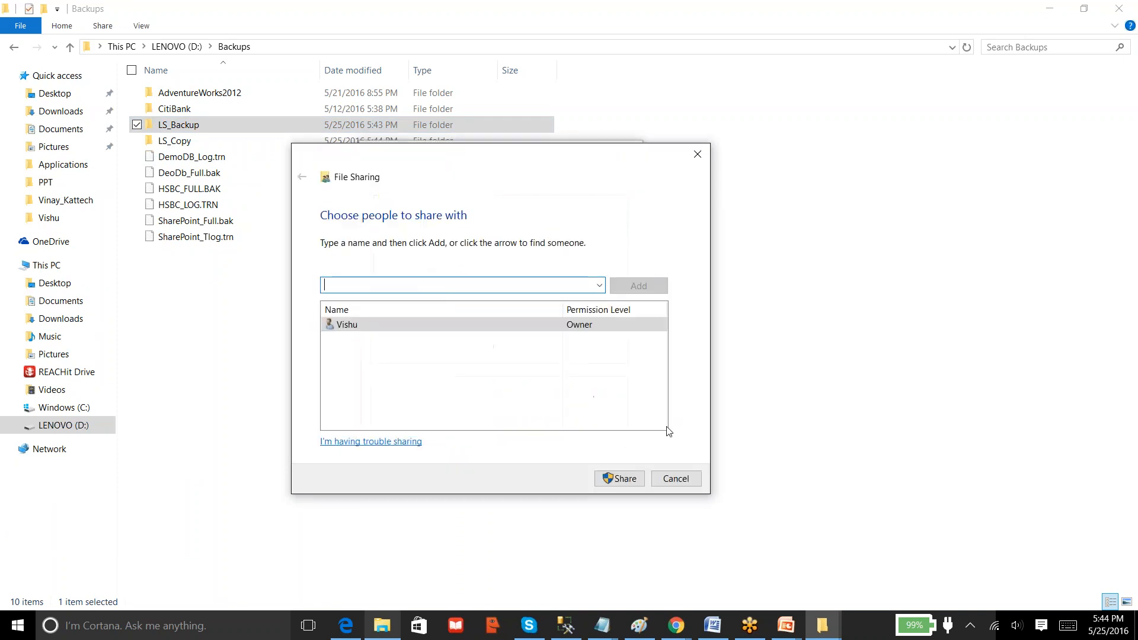
{"action": "type", "text": "everyone"}
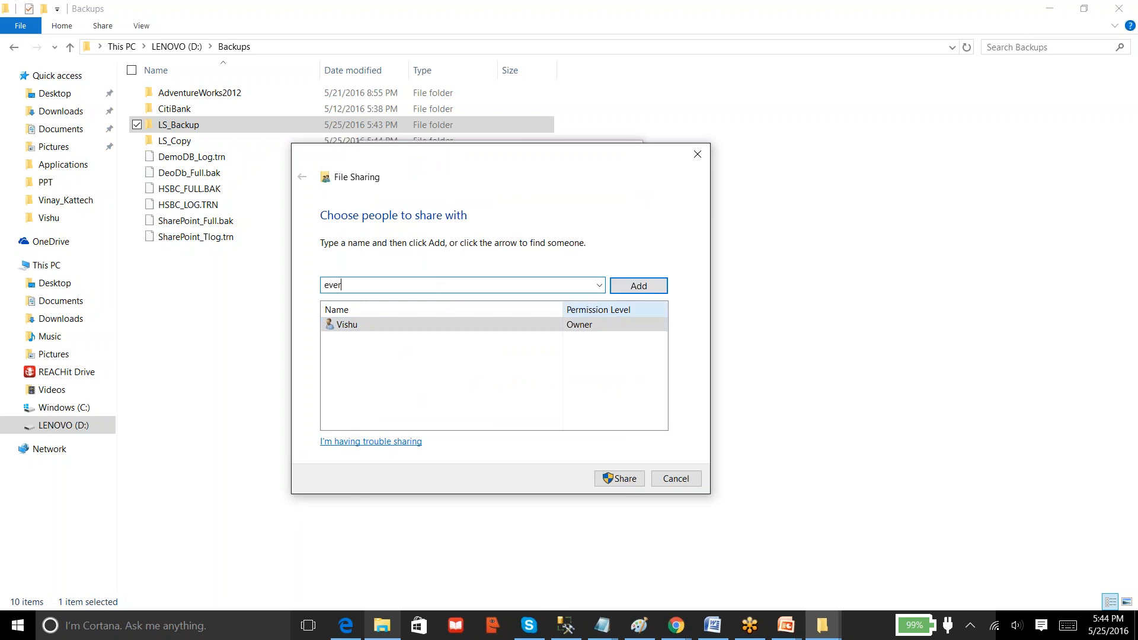
{"action": "left_click", "coordinate": [645, 284]}
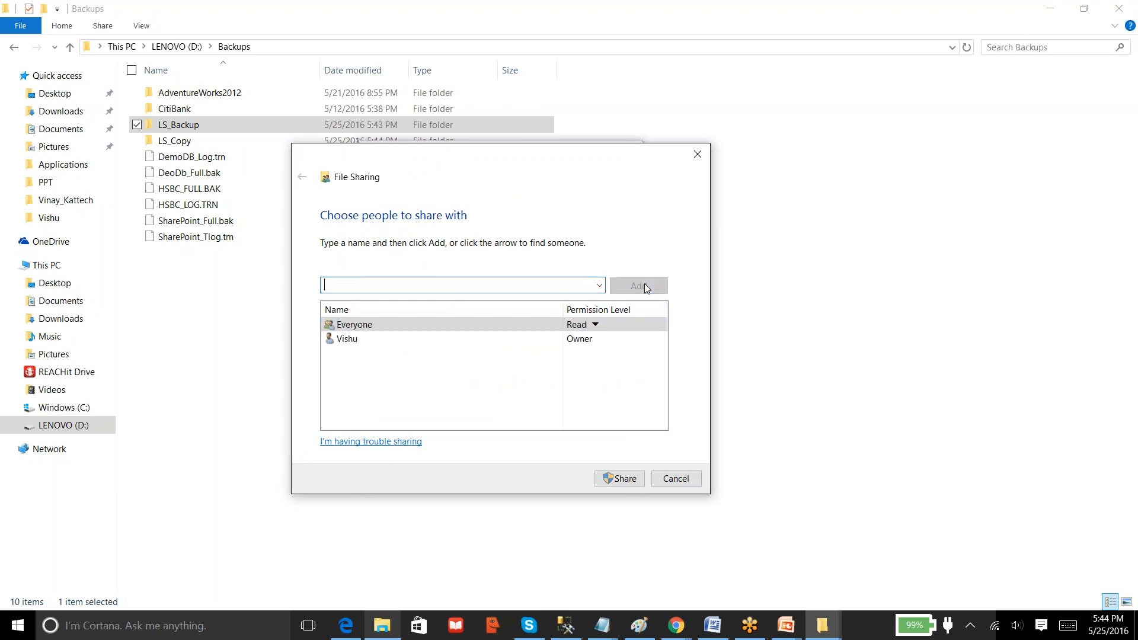
Give Everyone Read/Write permission and share the LS_Backup folder without changing the network discovery setting
{"action": "left_click", "coordinate": [595, 325]}
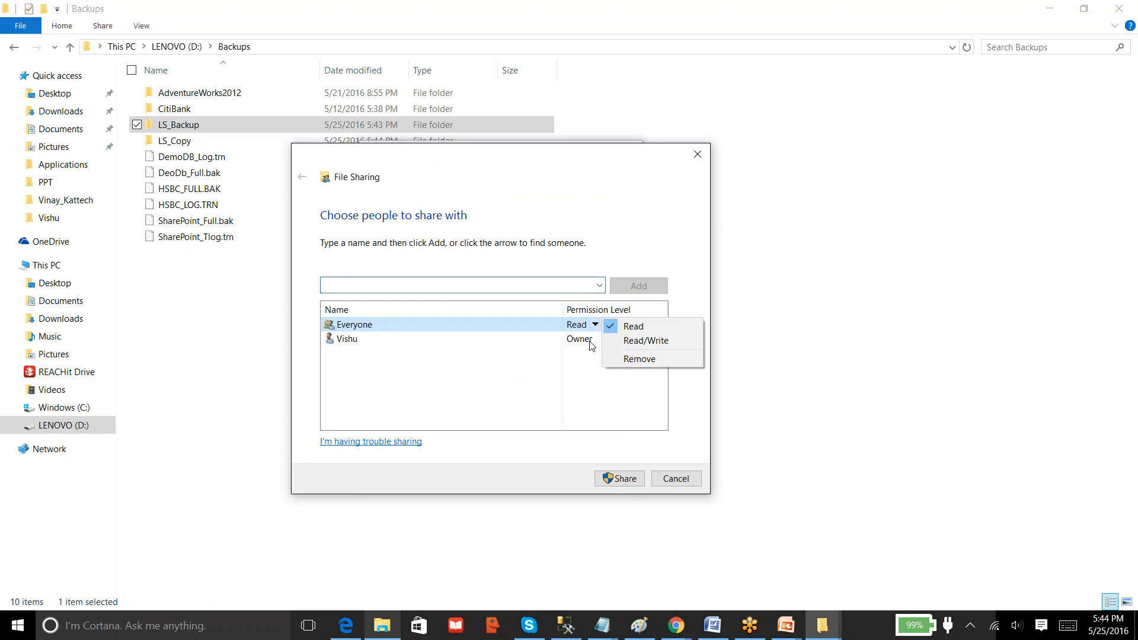
{"action": "left_click", "coordinate": [642, 340]}
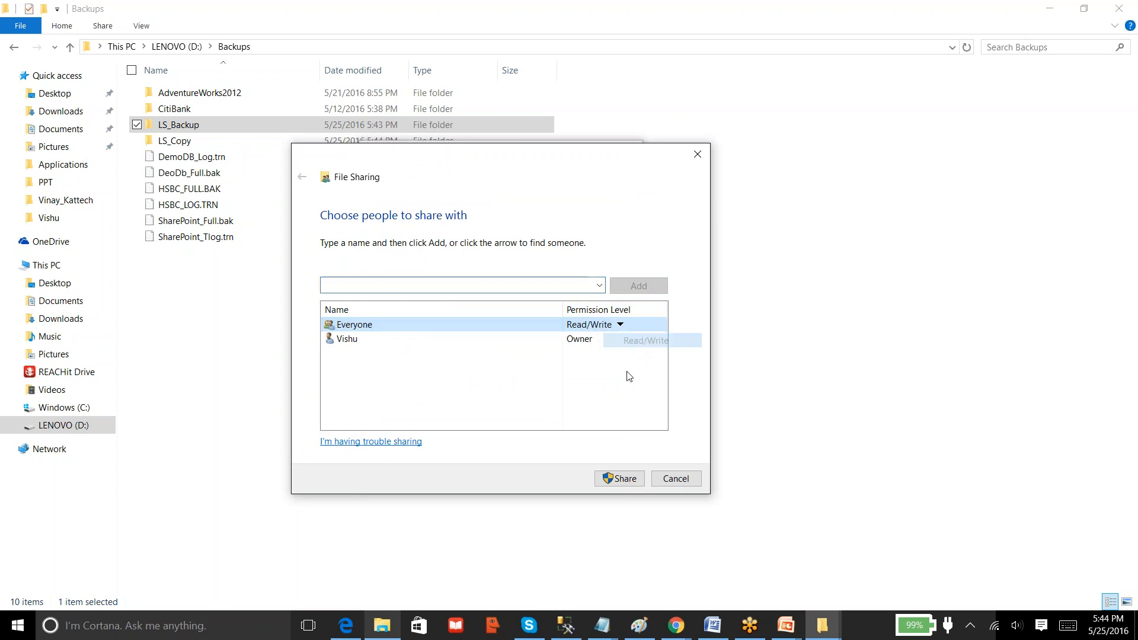
{"action": "left_click", "coordinate": [616, 478]}
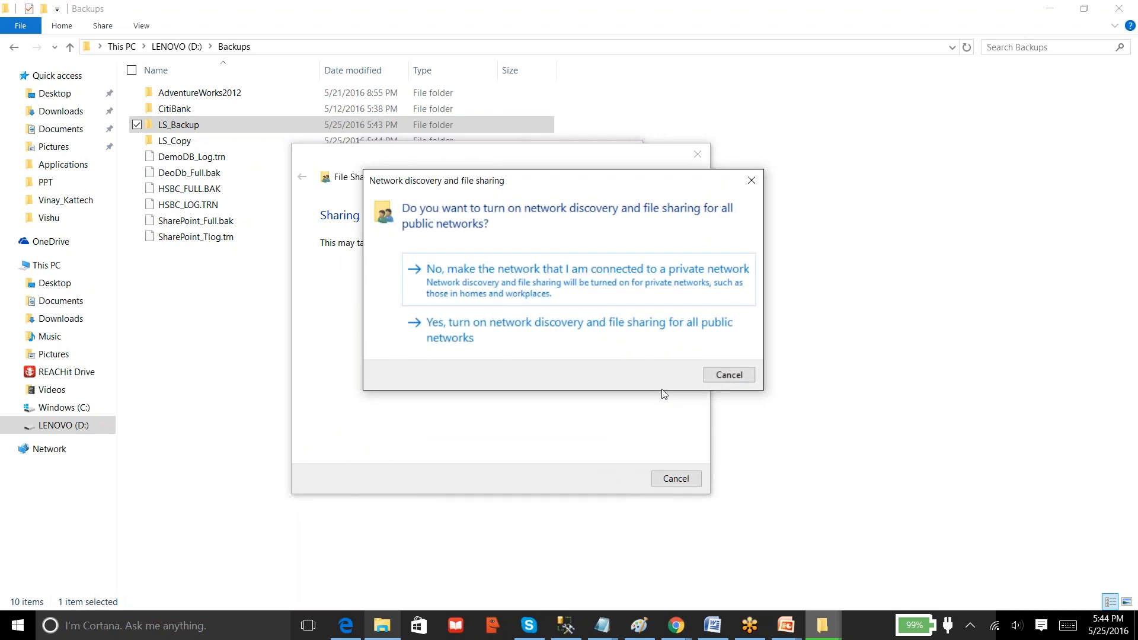
{"action": "left_click", "coordinate": [728, 375]}
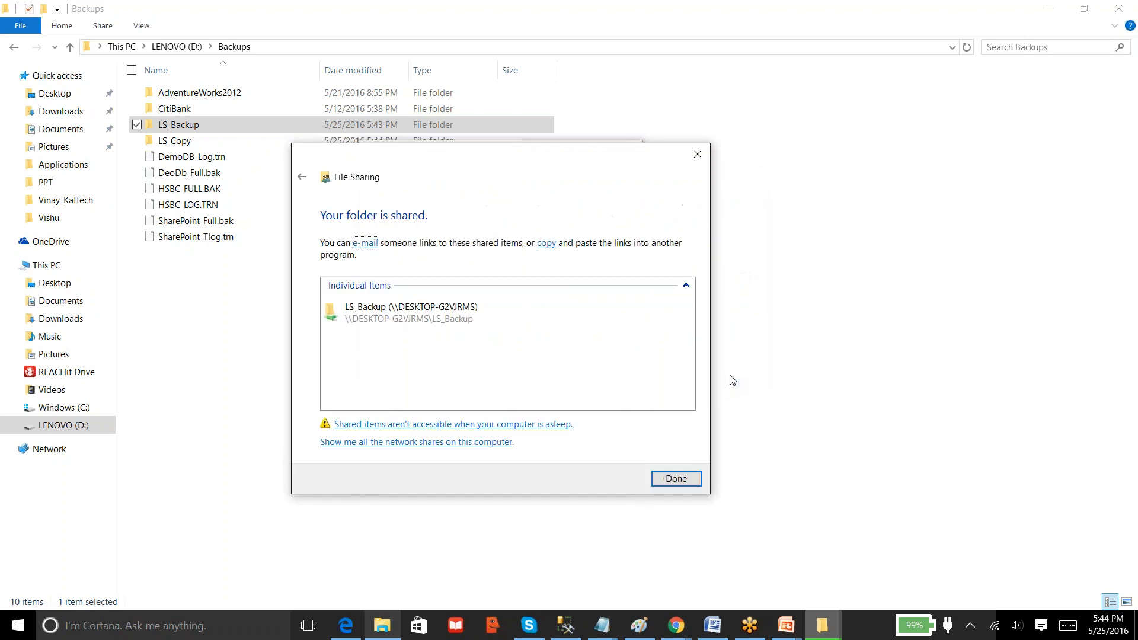
{"action": "left_click", "coordinate": [677, 480]}
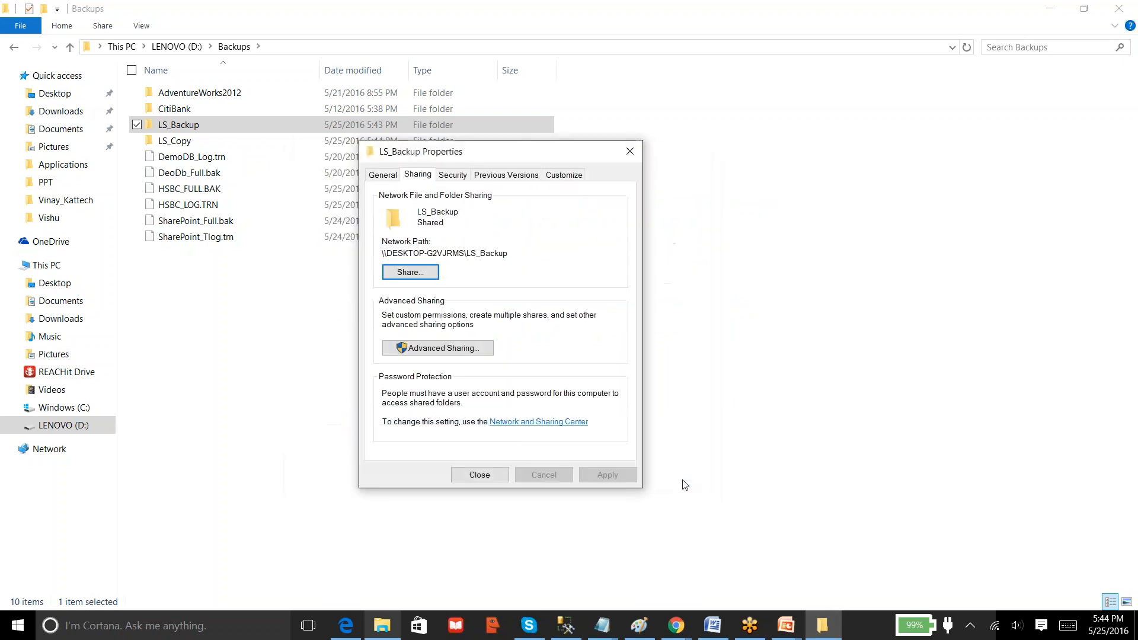
Check the share permissions for Everyone in LS_Backup's advanced sharing settings, then close the folder's properties
{"action": "left_click", "coordinate": [431, 349]}
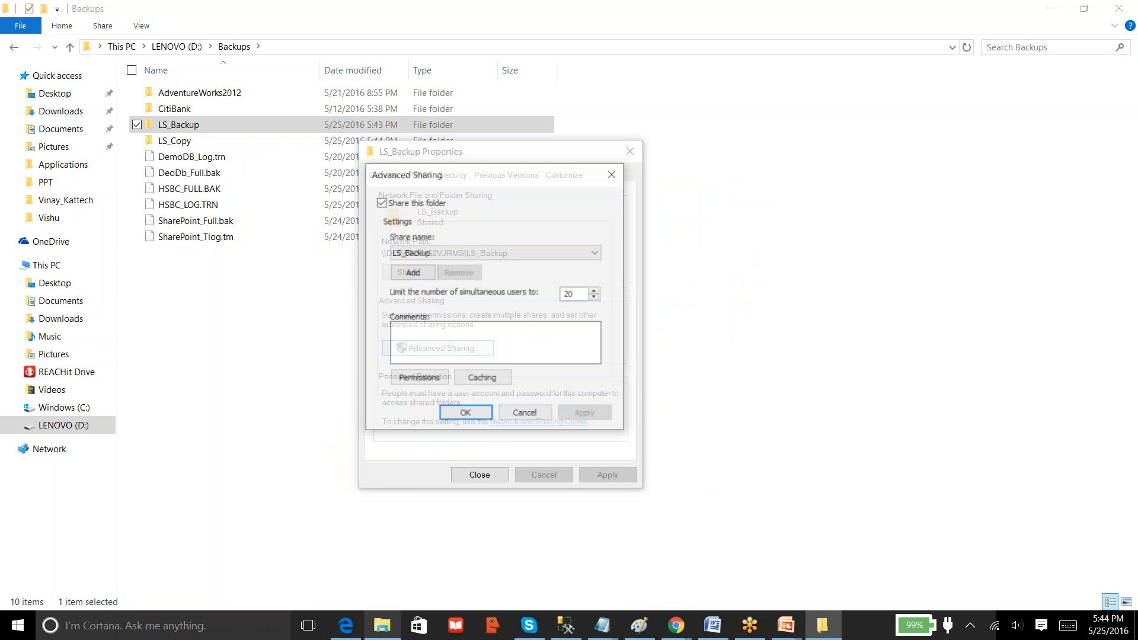
{"action": "left_click", "coordinate": [407, 276]}
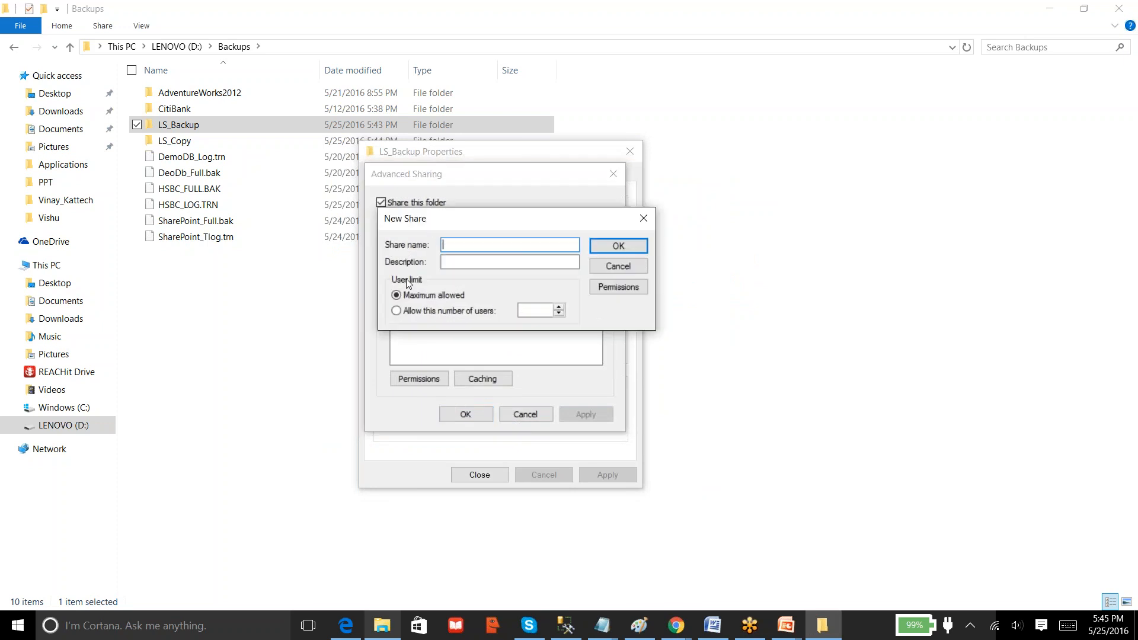
{"action": "left_click", "coordinate": [614, 265]}
{"action": "left_click", "coordinate": [429, 379]}
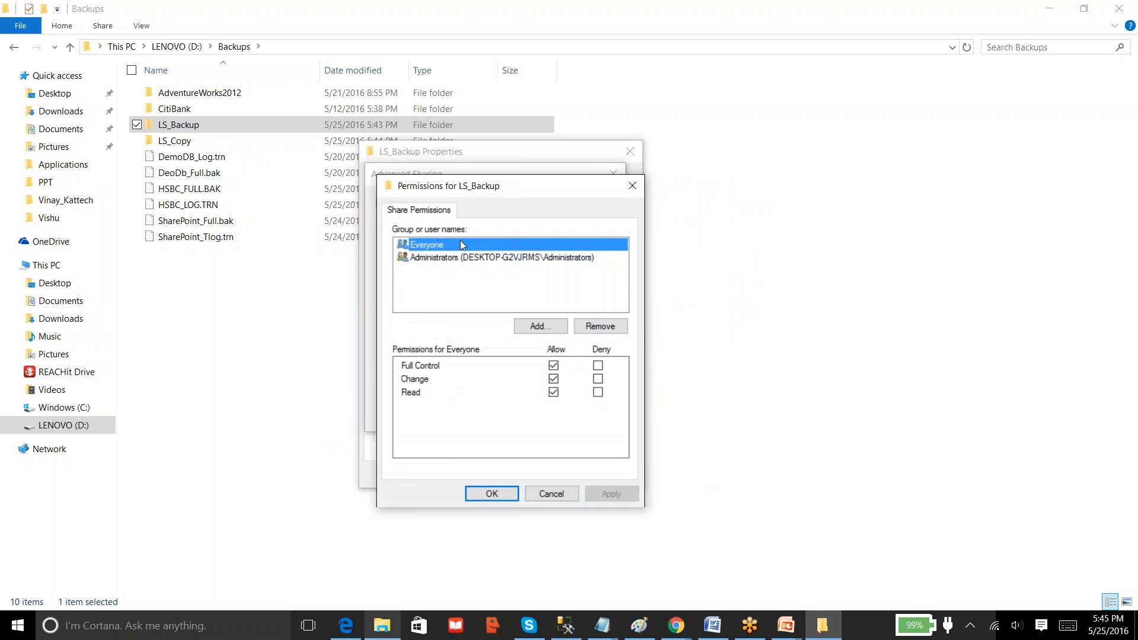
{"action": "left_click", "coordinate": [513, 496]}
{"action": "left_click", "coordinate": [477, 414]}
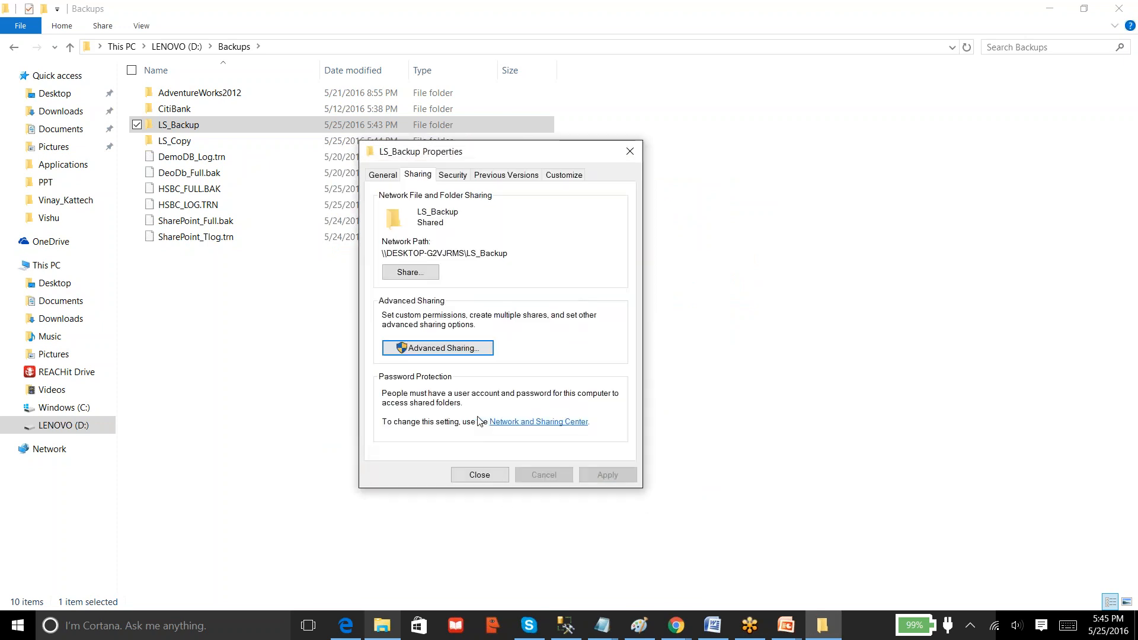
{"action": "left_click", "coordinate": [480, 477]}
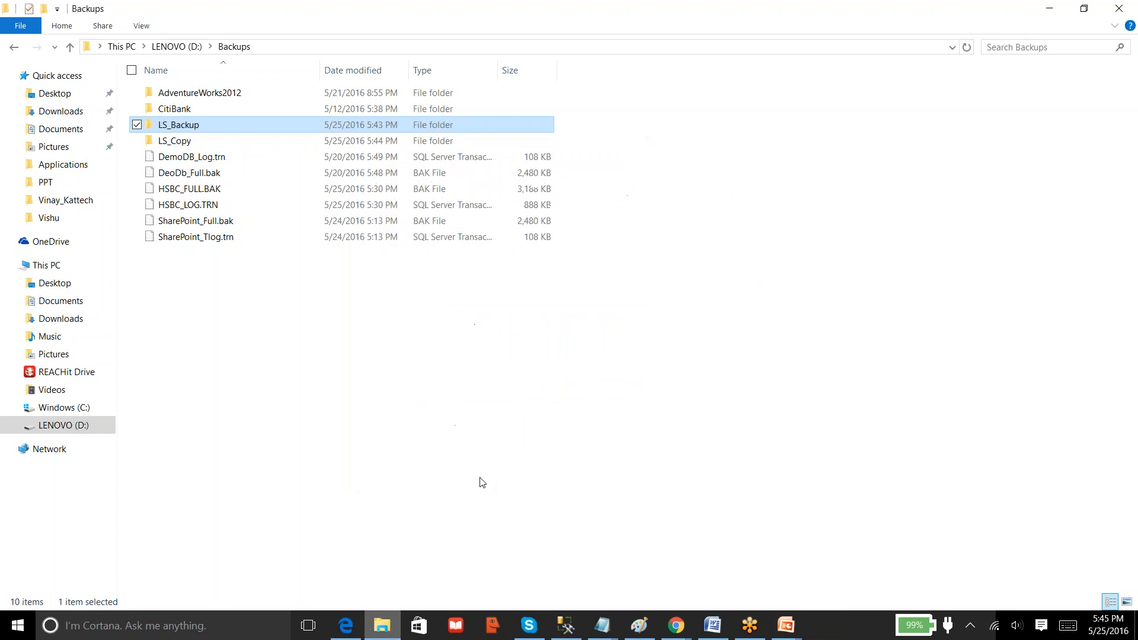
Open the LS_Backup folder to examine its contents
{"action": "left_click", "coordinate": [384, 417]}
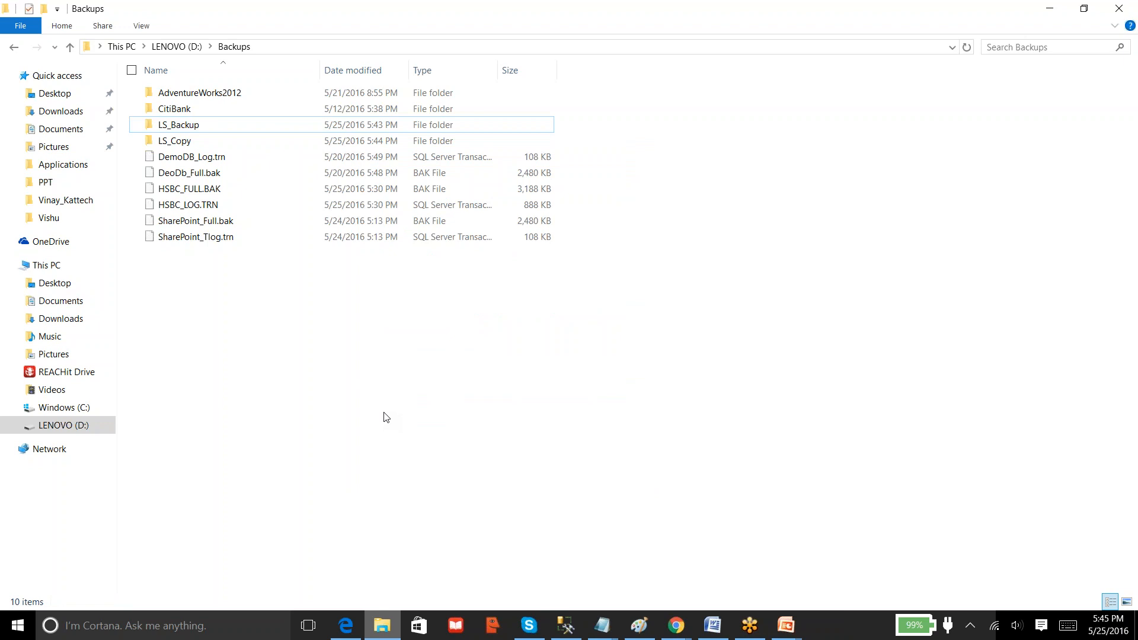
{"action": "double_click", "coordinate": [179, 126]}
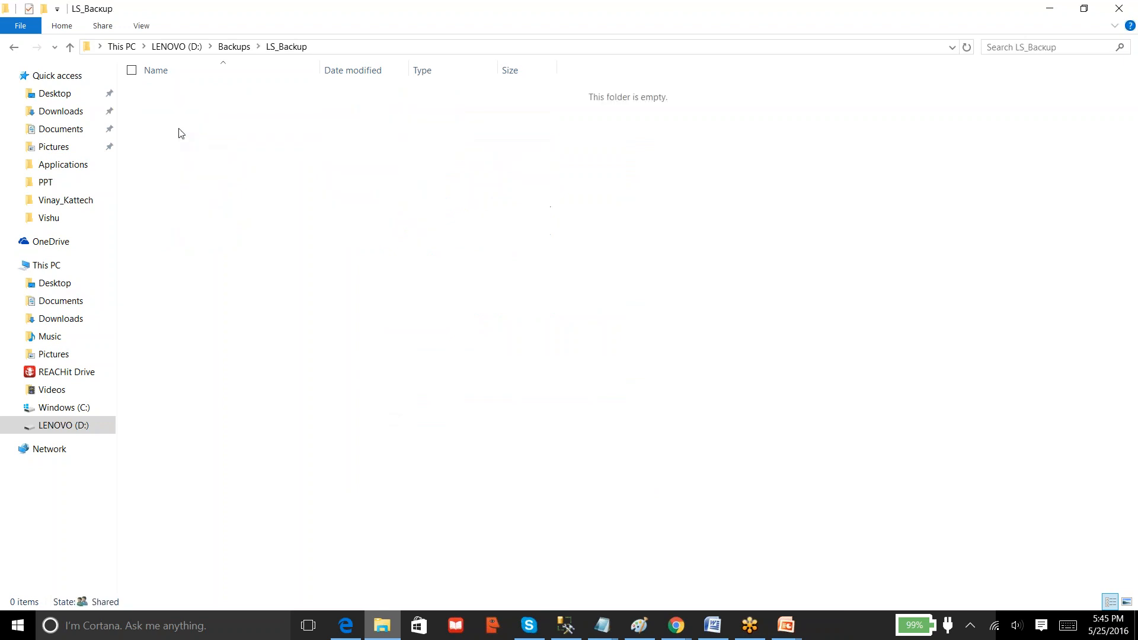
{"action": "left_click", "coordinate": [234, 47]}
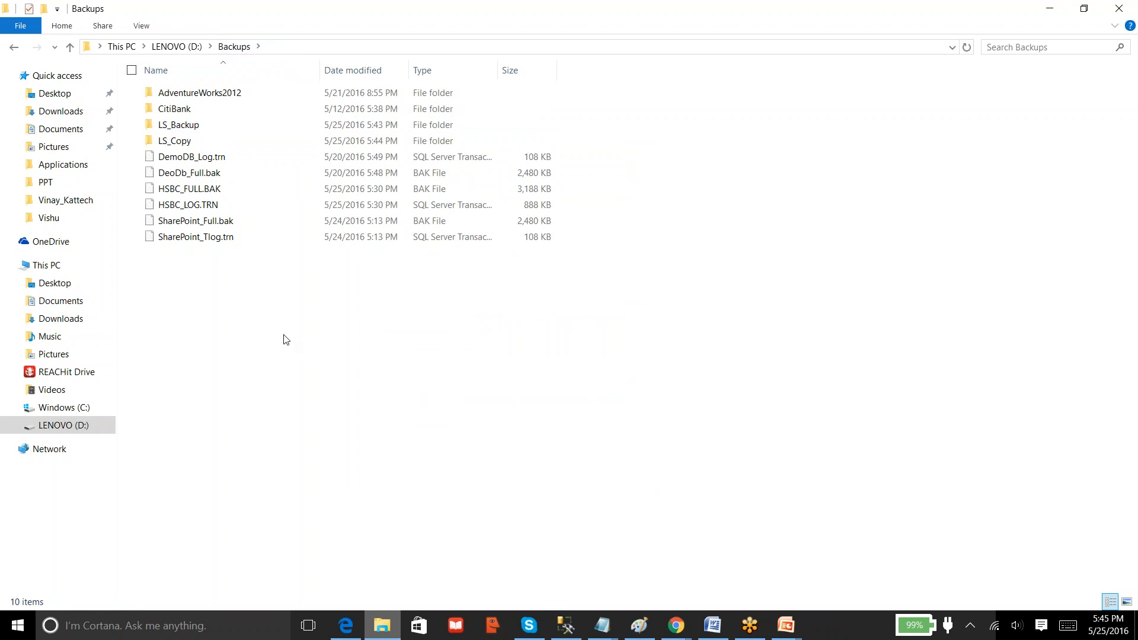
{"action": "key", "text": "super+r"}
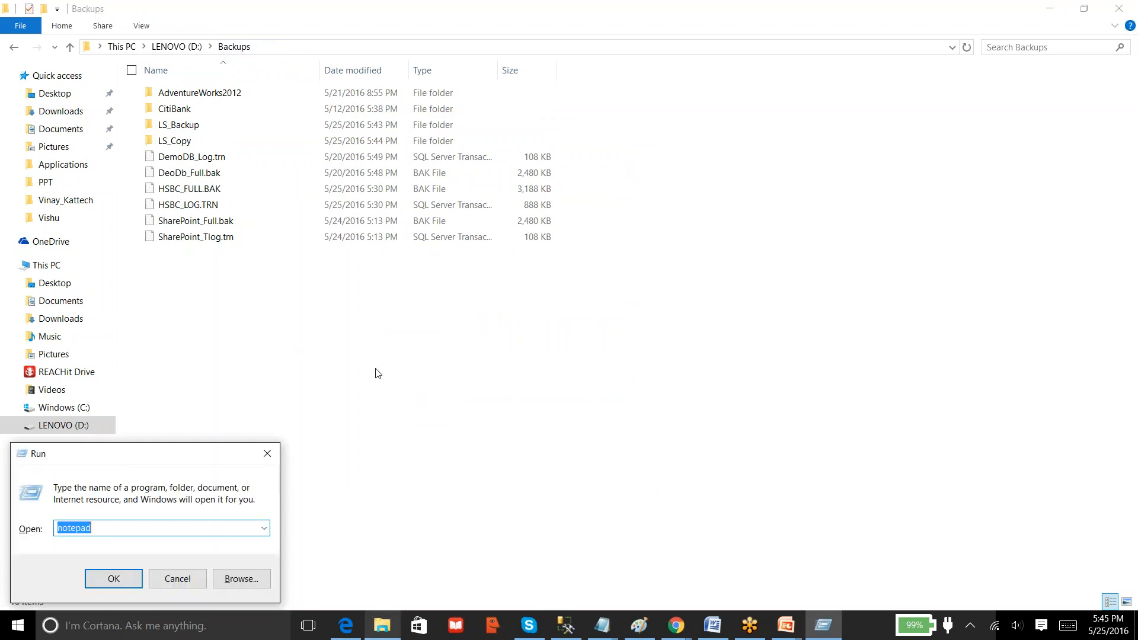
{"action": "type", "text": "\\"}
{"action": "key", "text": "BackSpace"}
{"action": "key", "text": "BackSpace"}
{"action": "type", "text": "cmd"}
{"action": "key", "text": "Return"}
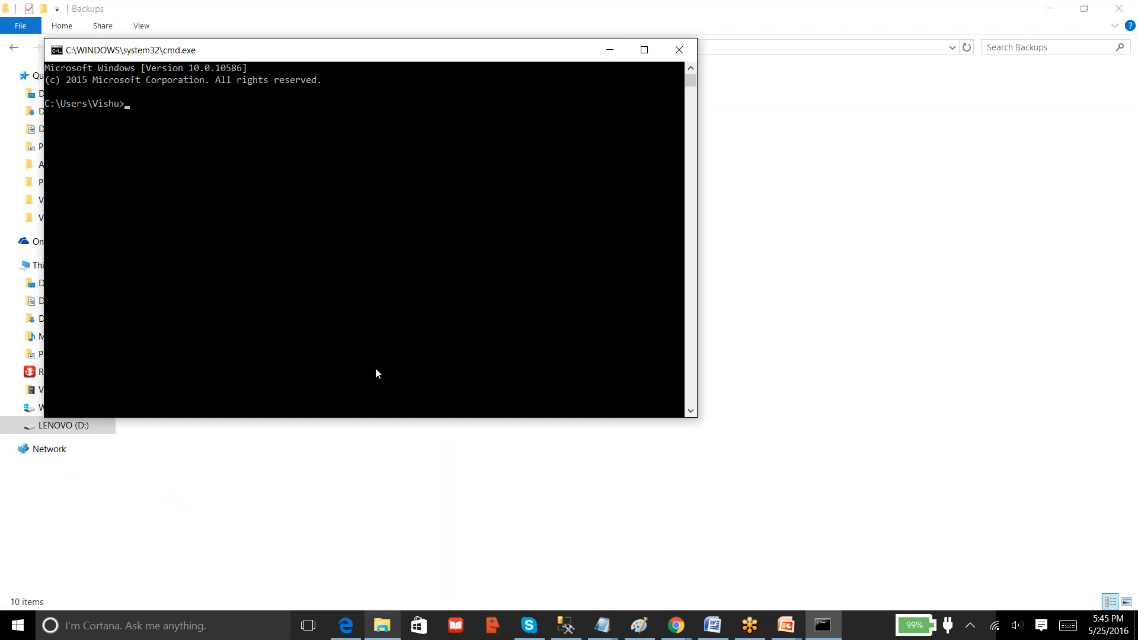
{"action": "left_click", "coordinate": [679, 49]}
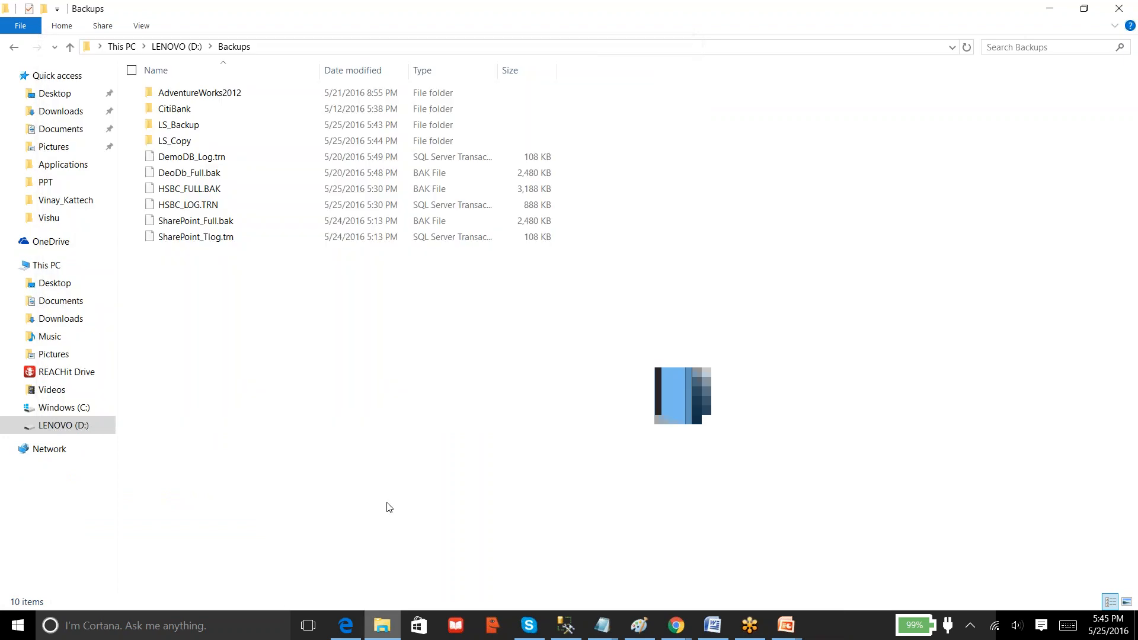
{"action": "right_click", "coordinate": [58, 267]}
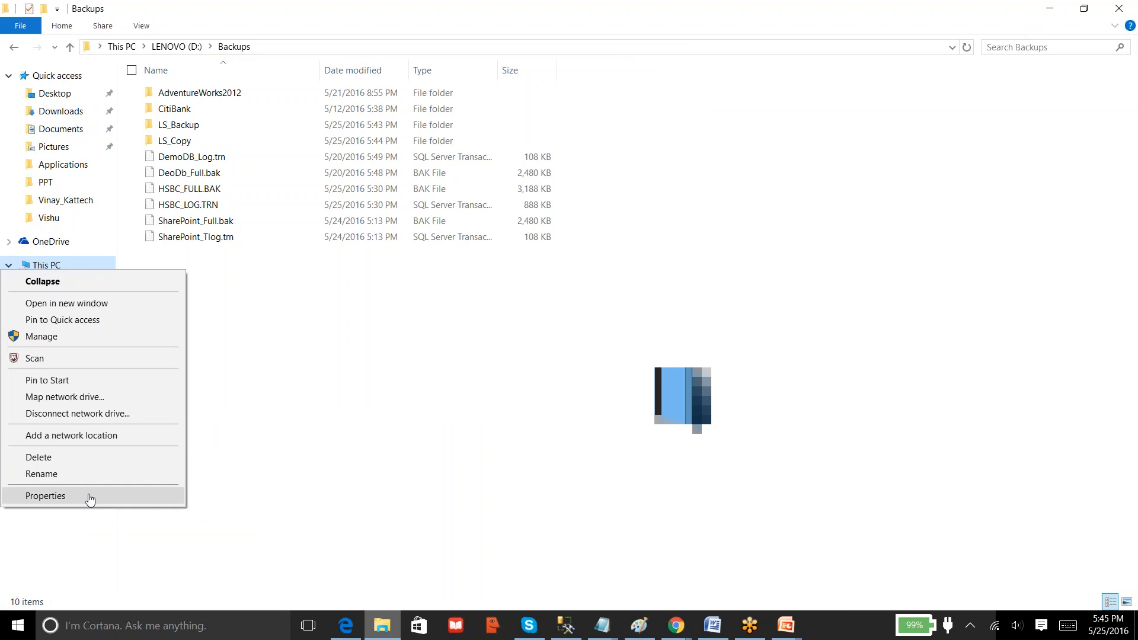
{"action": "left_click", "coordinate": [89, 496]}
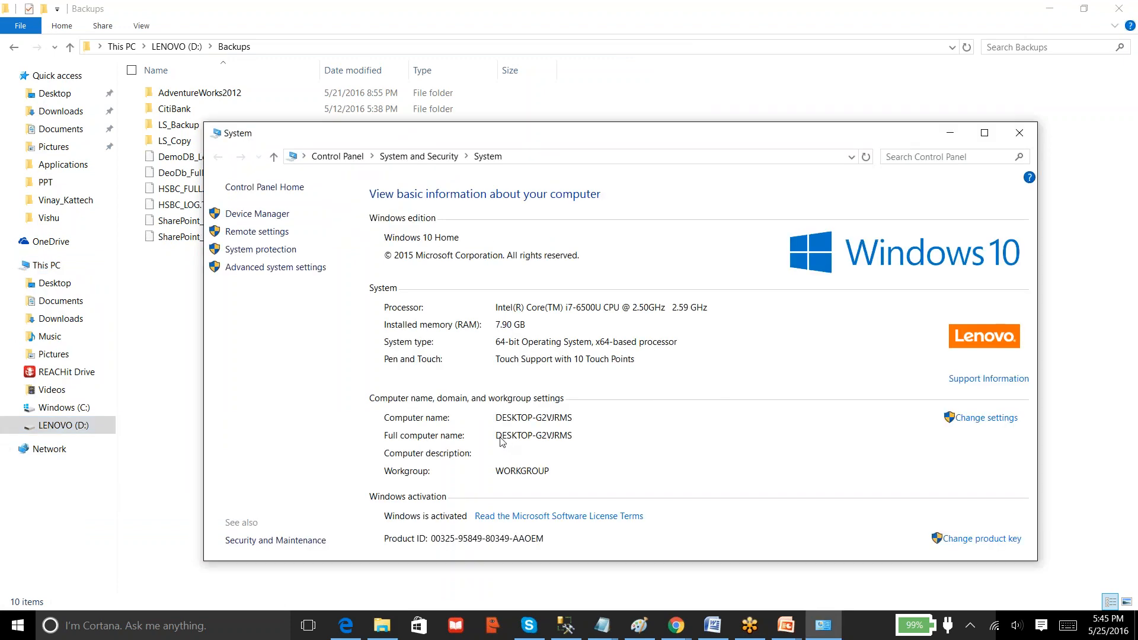
{"action": "left_click", "coordinate": [566, 625]}
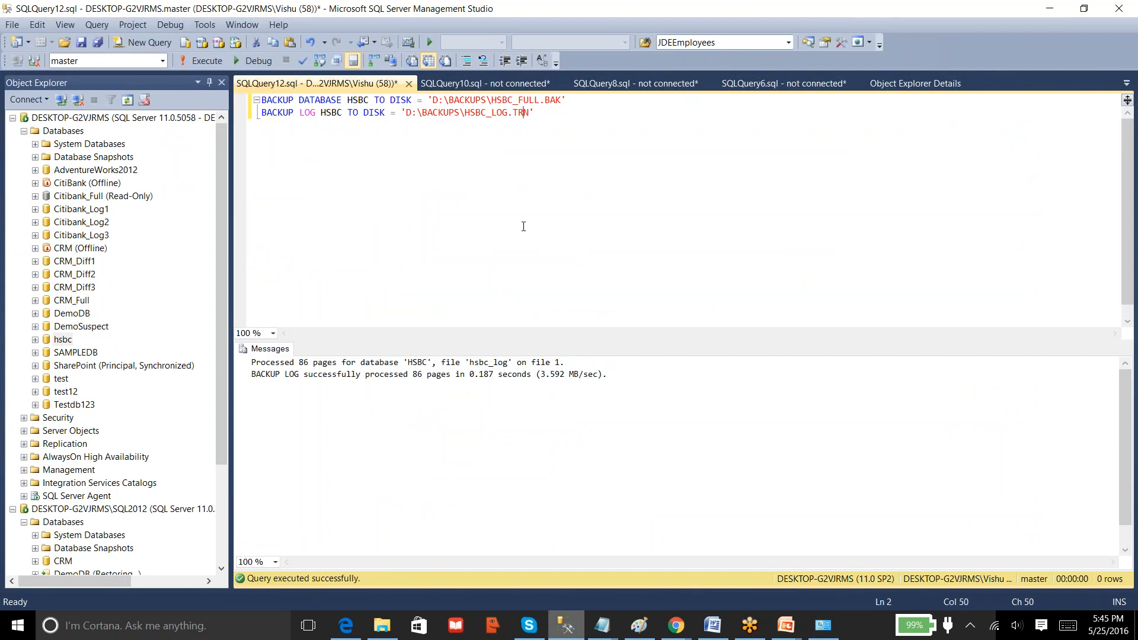
{"action": "key", "text": "End"}
{"action": "key", "text": "Return"}
{"action": "key", "text": "Return"}
{"action": "type", "text": "selet"}
{"action": "key", "text": "BackSpace"}
{"action": "key", "text": "BackSpace"}
{"action": "type", "text": "ct @@"}
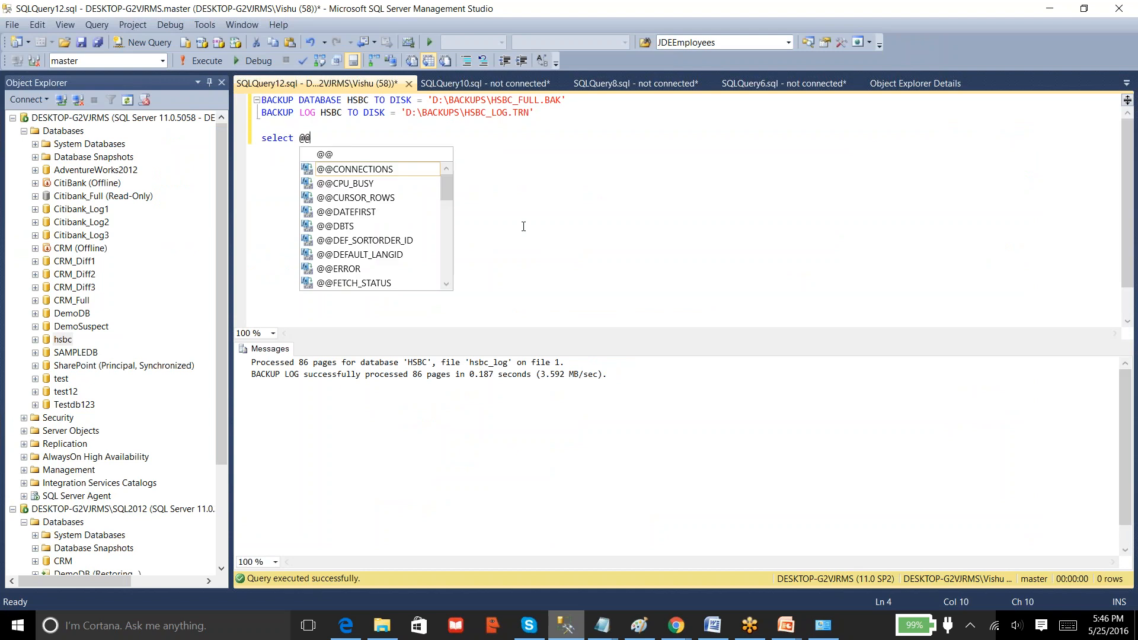
{"action": "type", "text": "servername"}
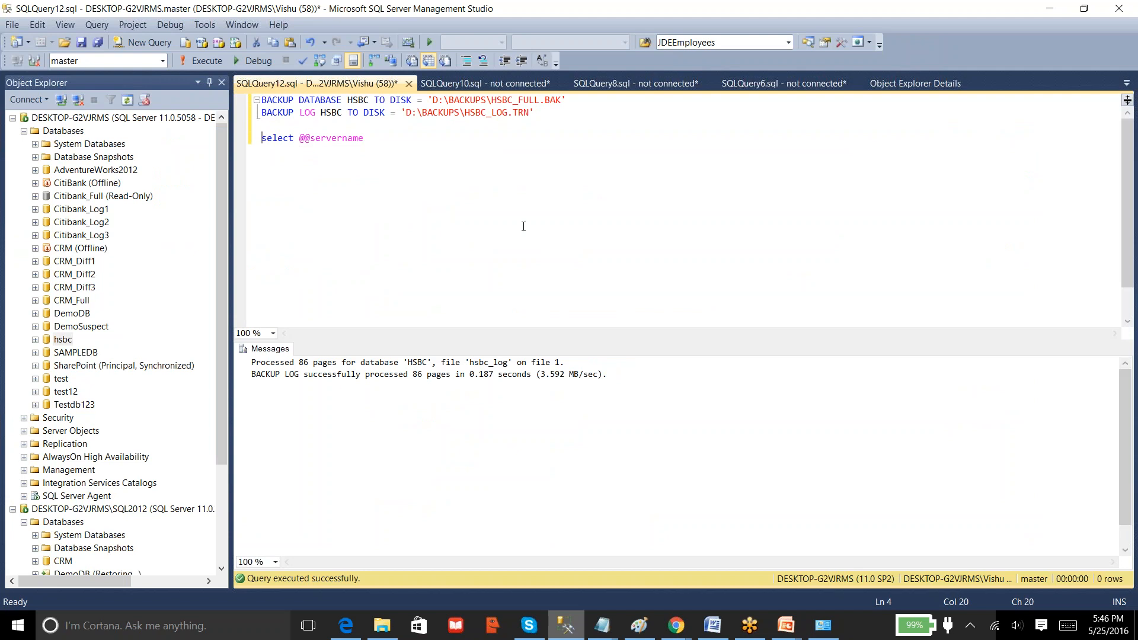
{"action": "key", "text": "shift+Home"}
{"action": "left_click", "coordinate": [188, 64]}
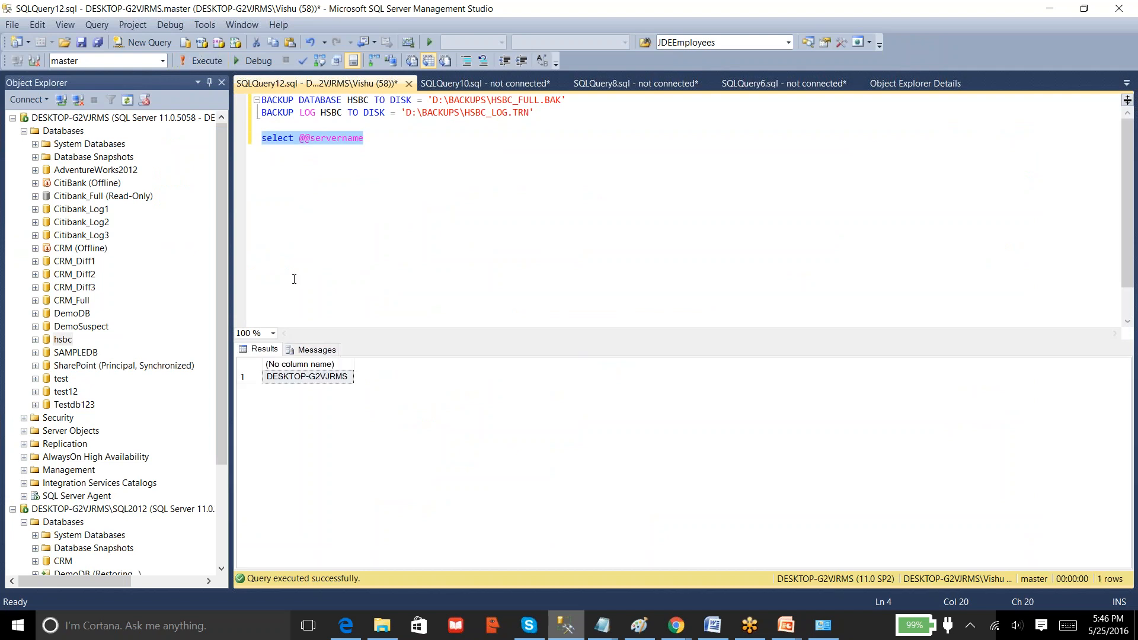
{"action": "left_click", "coordinate": [320, 377]}
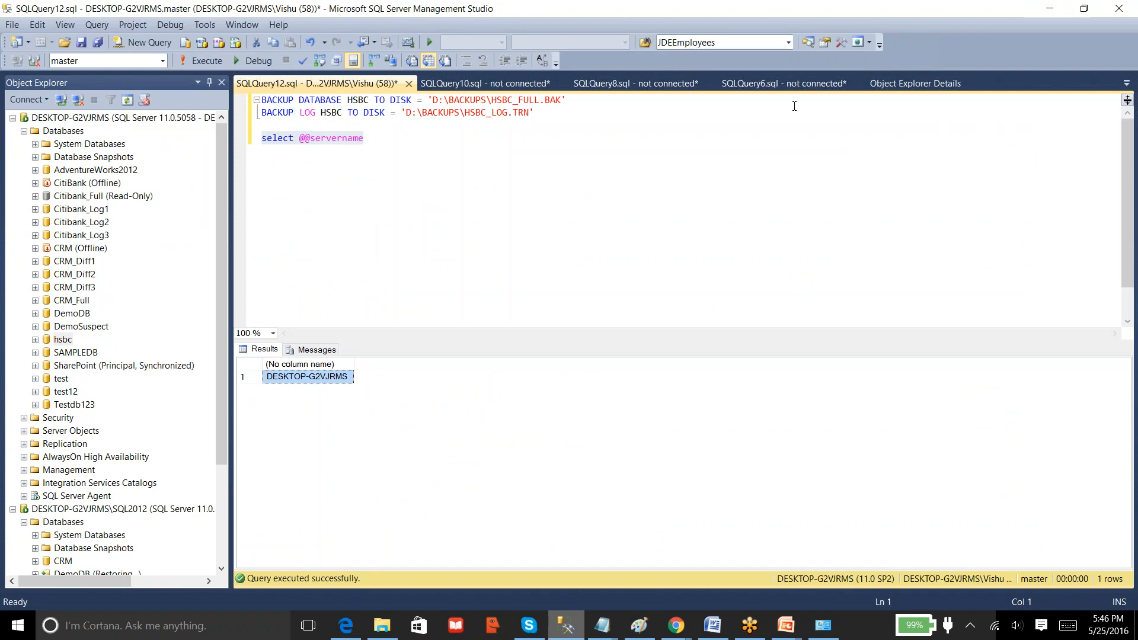
Browse to the network location \\DESKTOP-G2VJRMS\ and open its LS_Backup share to check that it is reachable
{"action": "key", "text": "super+r"}
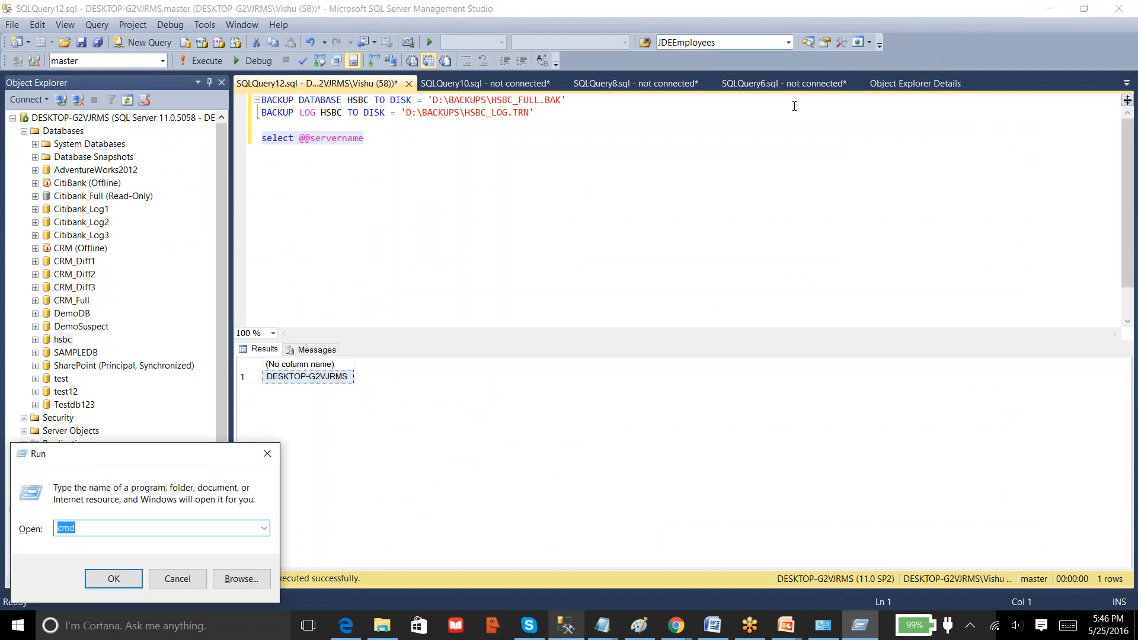
{"action": "type", "text": "\\\\"}
{"action": "type", "text": "DESKTOP-G2VJRMS"}
{"action": "type", "text": "\\"}
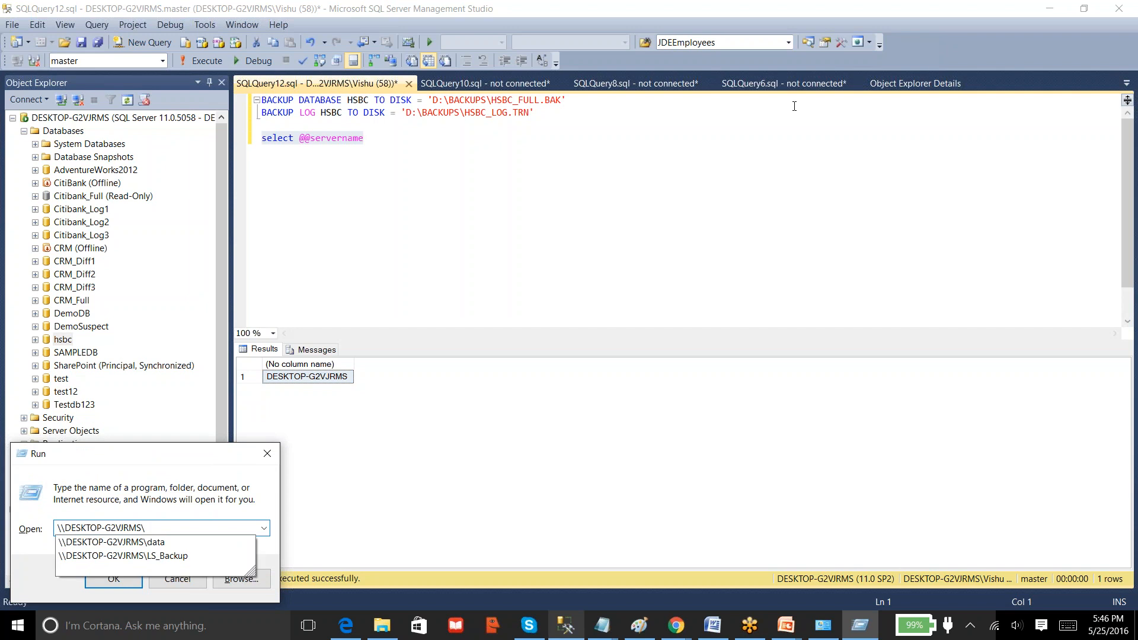
{"action": "key", "text": "Return"}
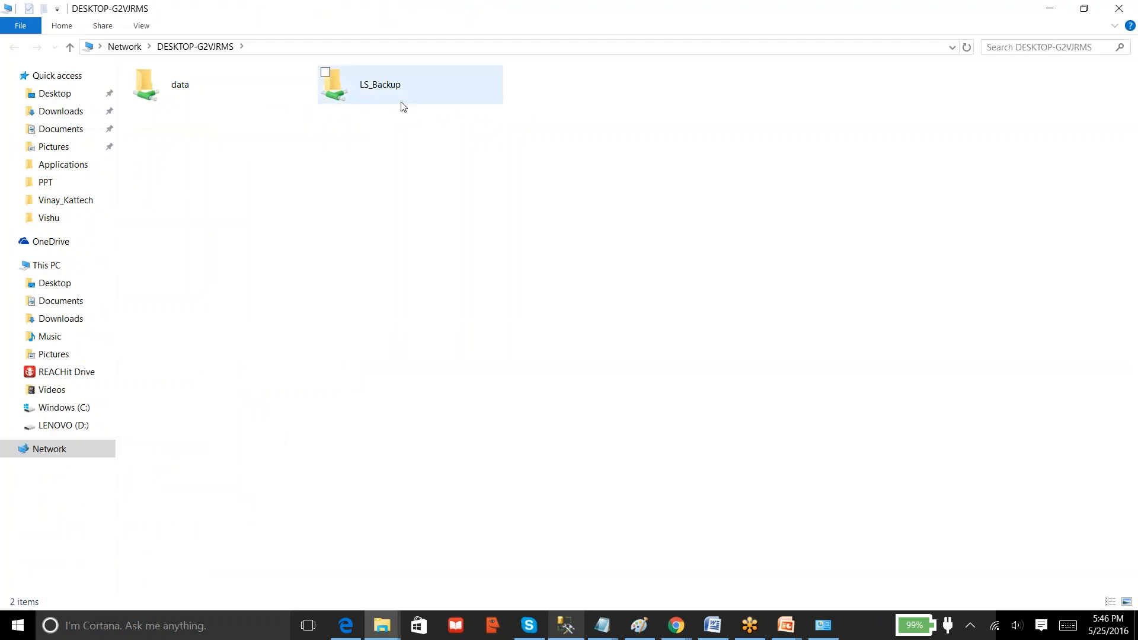
{"action": "left_click", "coordinate": [367, 95]}
{"action": "double_click", "coordinate": [362, 101]}
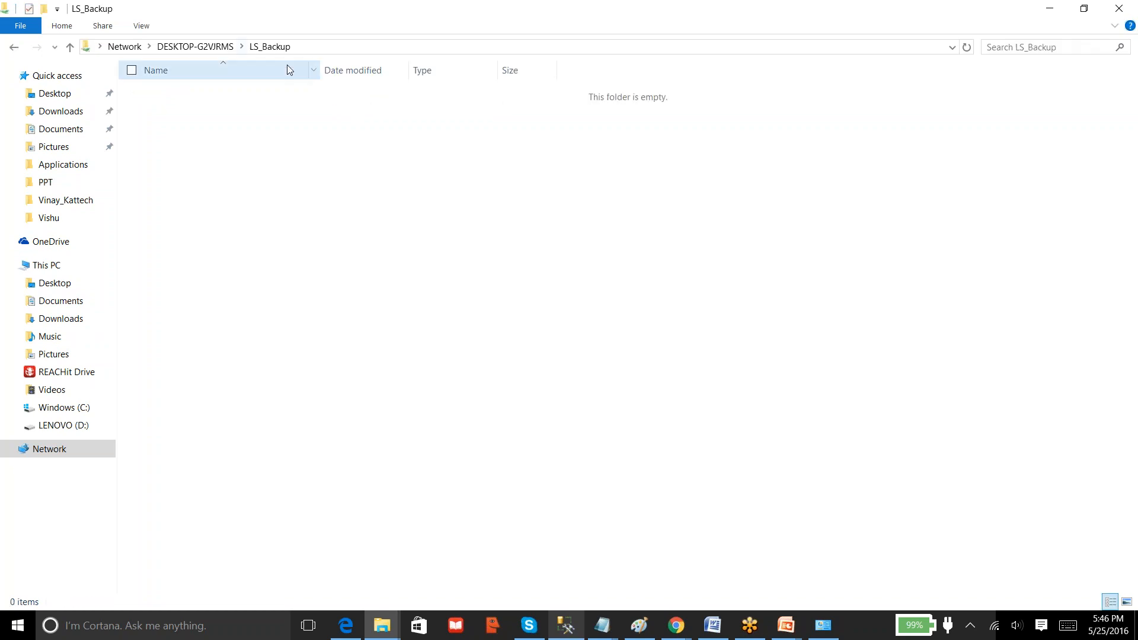
{"action": "left_click", "coordinate": [500, 46]}
In SQL Server Management Studio, open transaction log shipping for the hsbc database and enable it as a primary database
{"action": "left_click", "coordinate": [574, 625]}
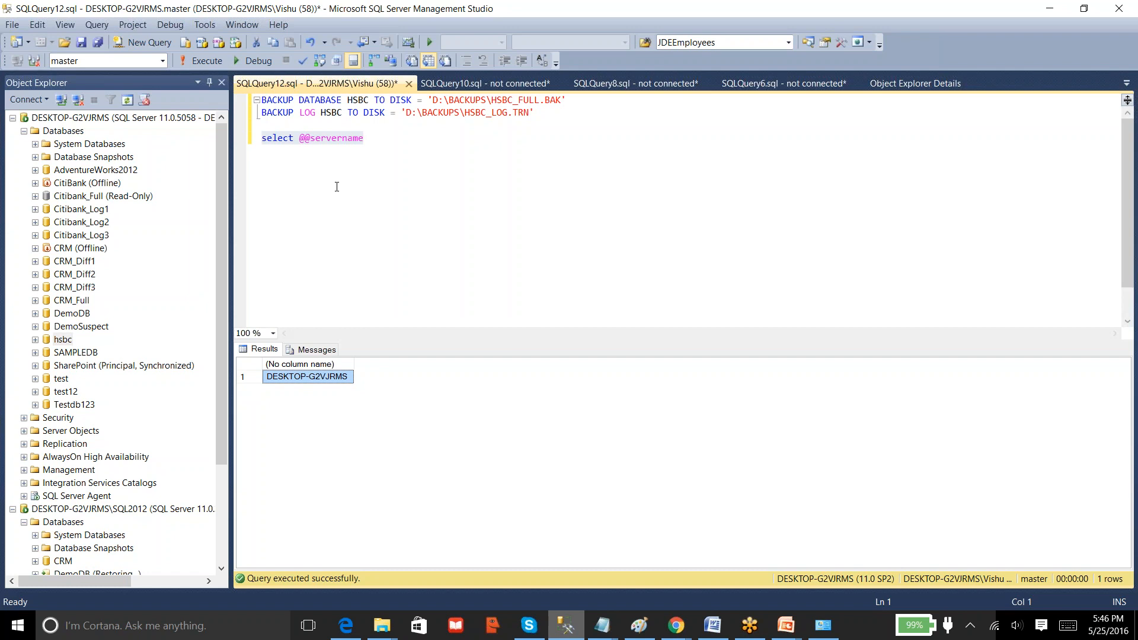
{"action": "left_click", "coordinate": [63, 340]}
{"action": "right_click", "coordinate": [64, 342]}
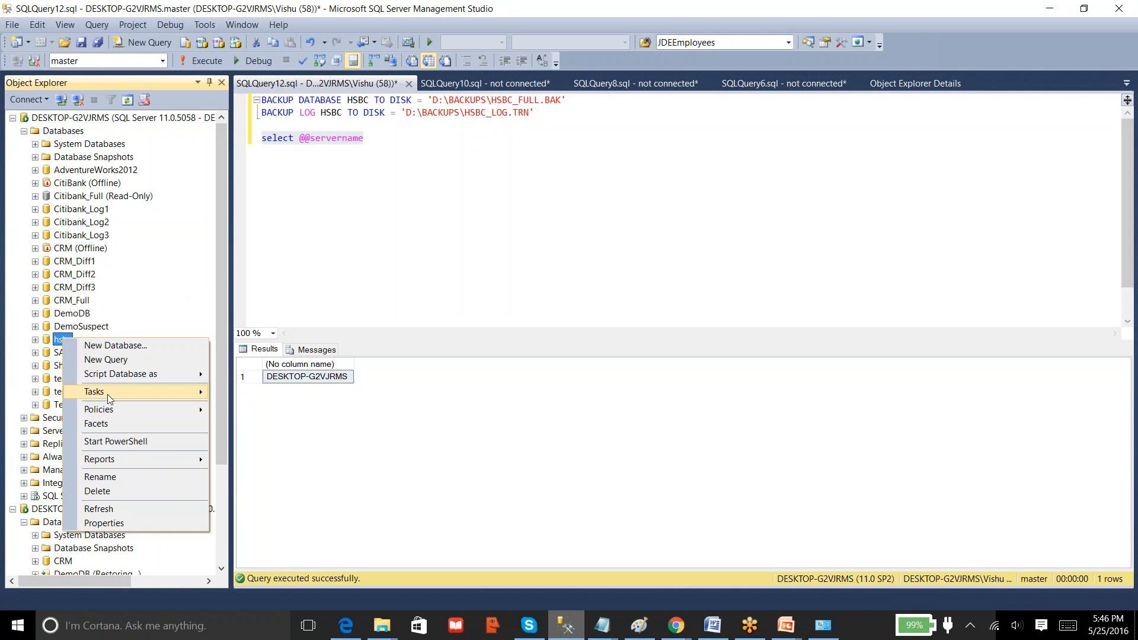
{"action": "mouse_move", "coordinate": [108, 393]}
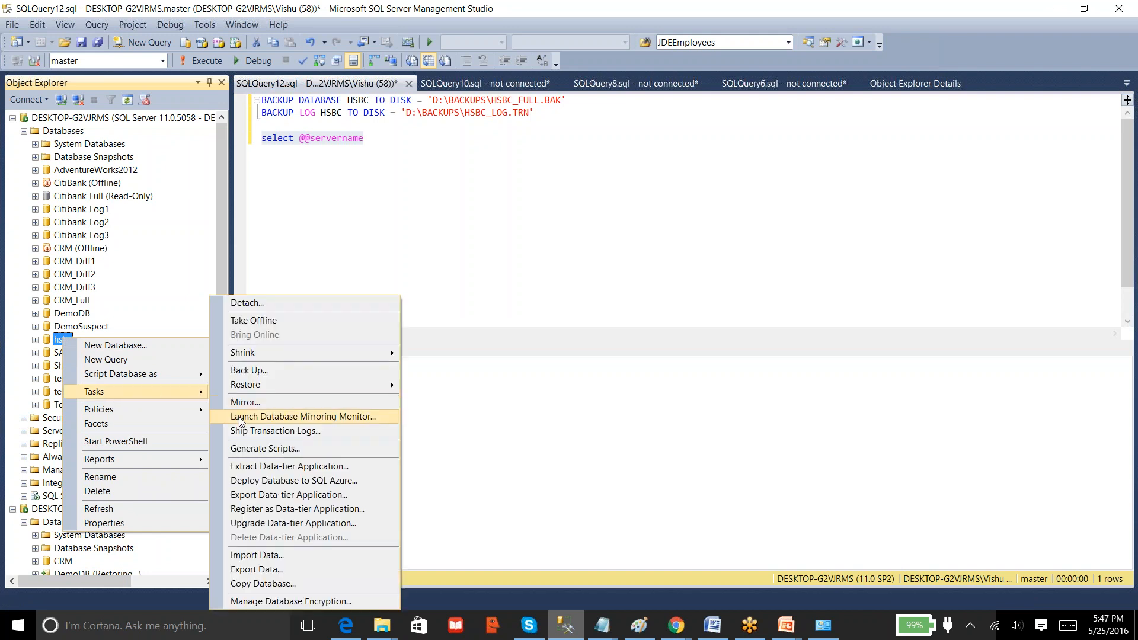
{"action": "left_click", "coordinate": [335, 431]}
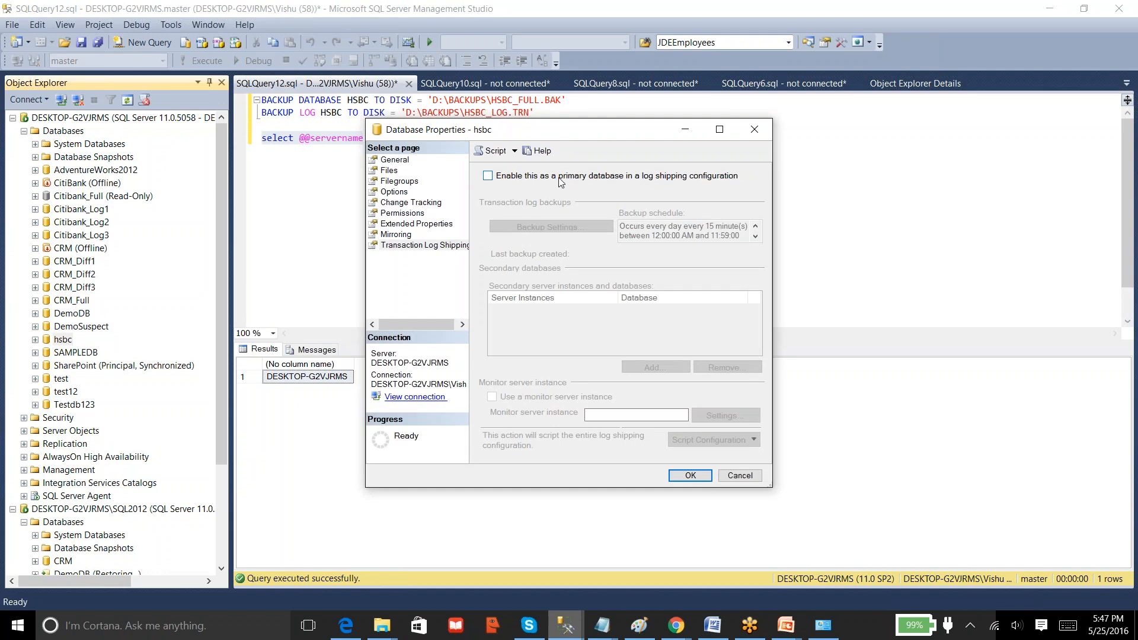
{"action": "left_click", "coordinate": [490, 177]}
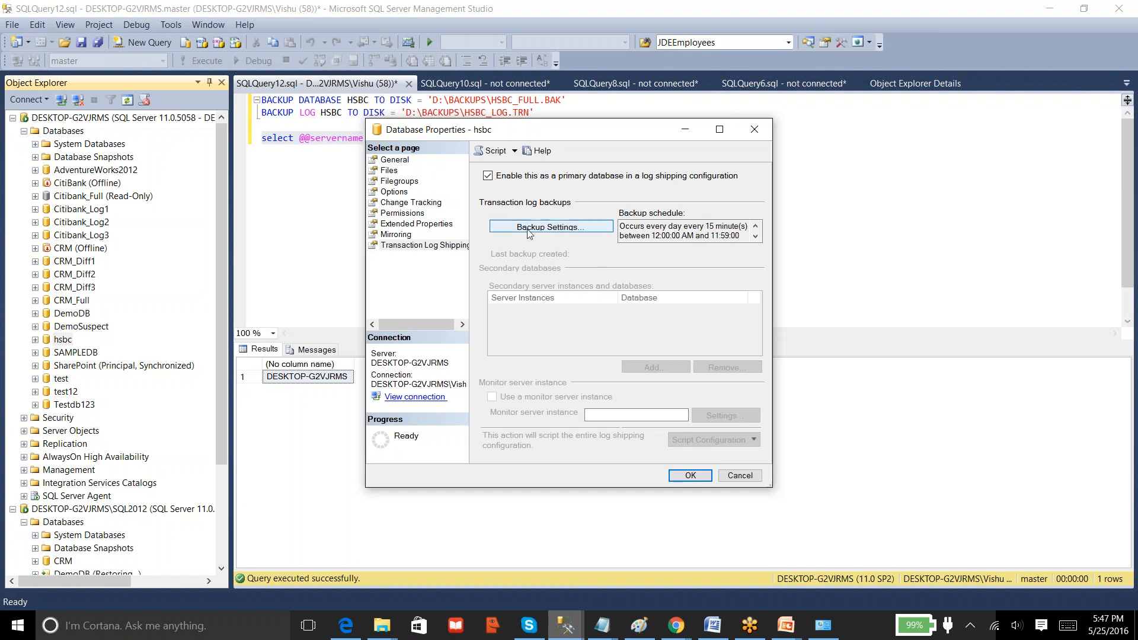
In the transaction log backup settings, set both the network path and the local path of the backup folder to \\DESKTOP-G2VJRMS\LS_Backup
{"action": "left_click", "coordinate": [571, 231]}
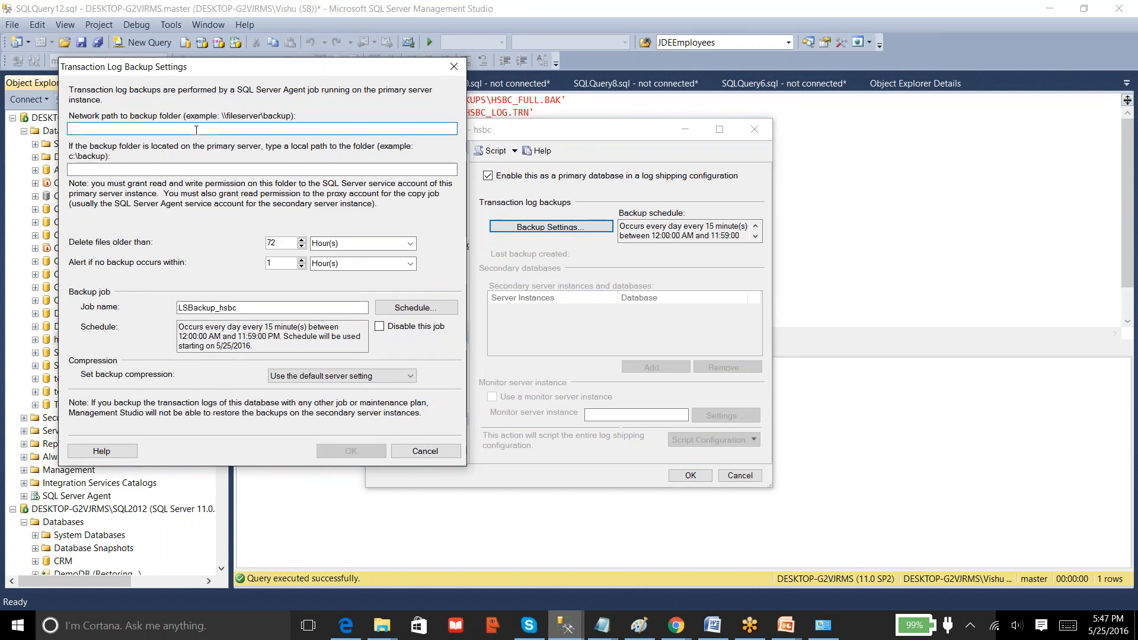
{"action": "type", "text": "DESKTOP-G2VJRMS"}
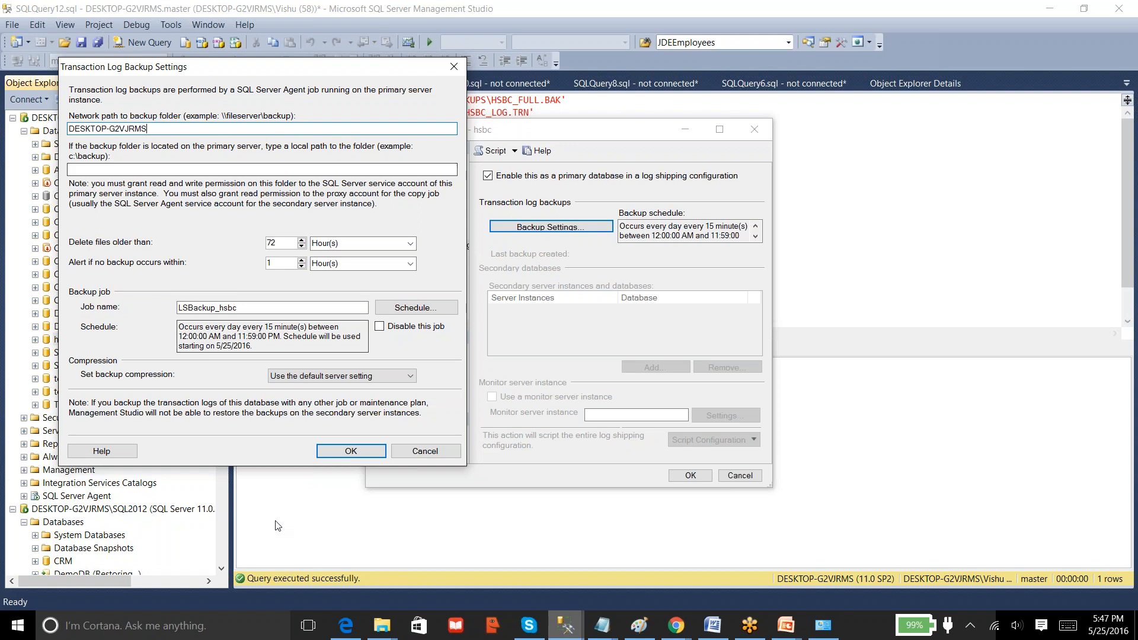
{"action": "left_click", "coordinate": [382, 625]}
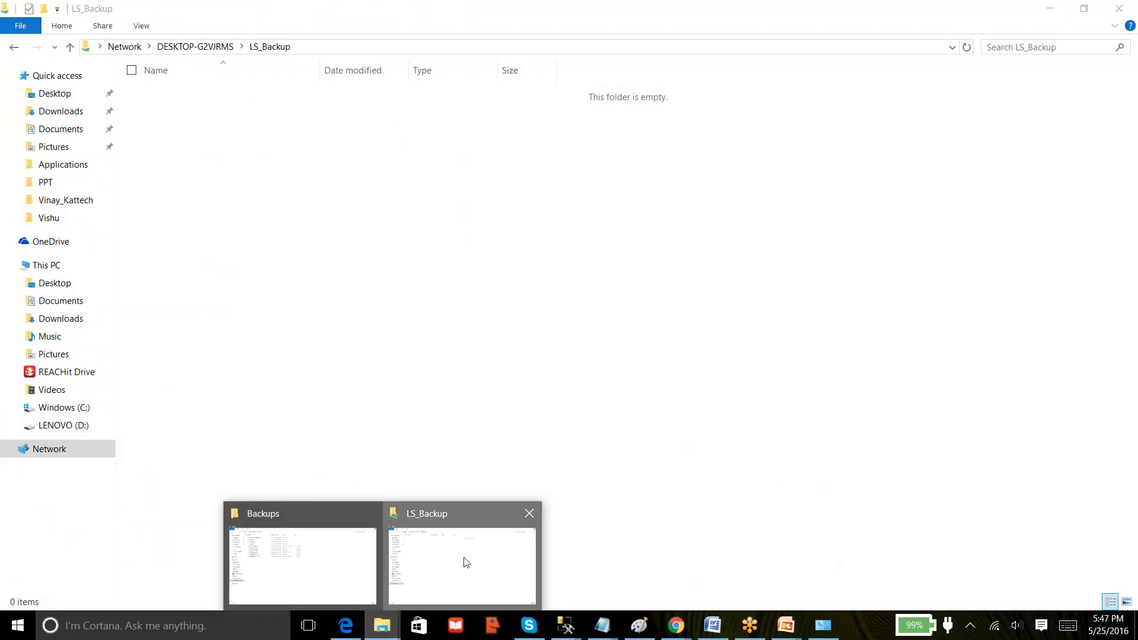
{"action": "left_click", "coordinate": [465, 513]}
{"action": "left_click", "coordinate": [440, 47]}
{"action": "key", "text": "ctrl+c"}
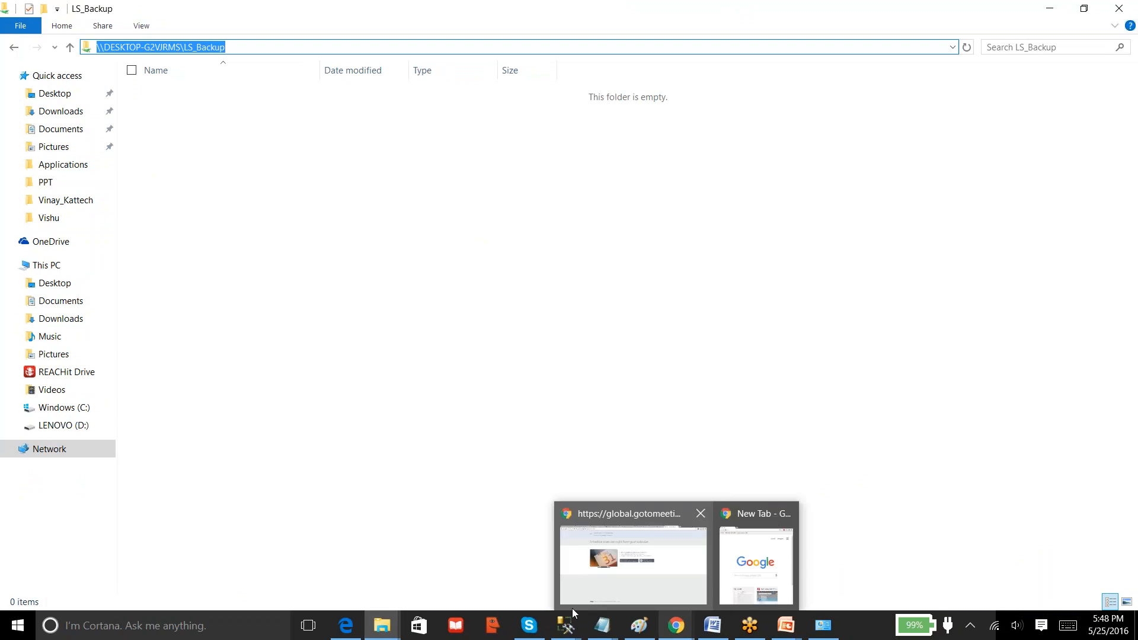
{"action": "mouse_move", "coordinate": [575, 625]}
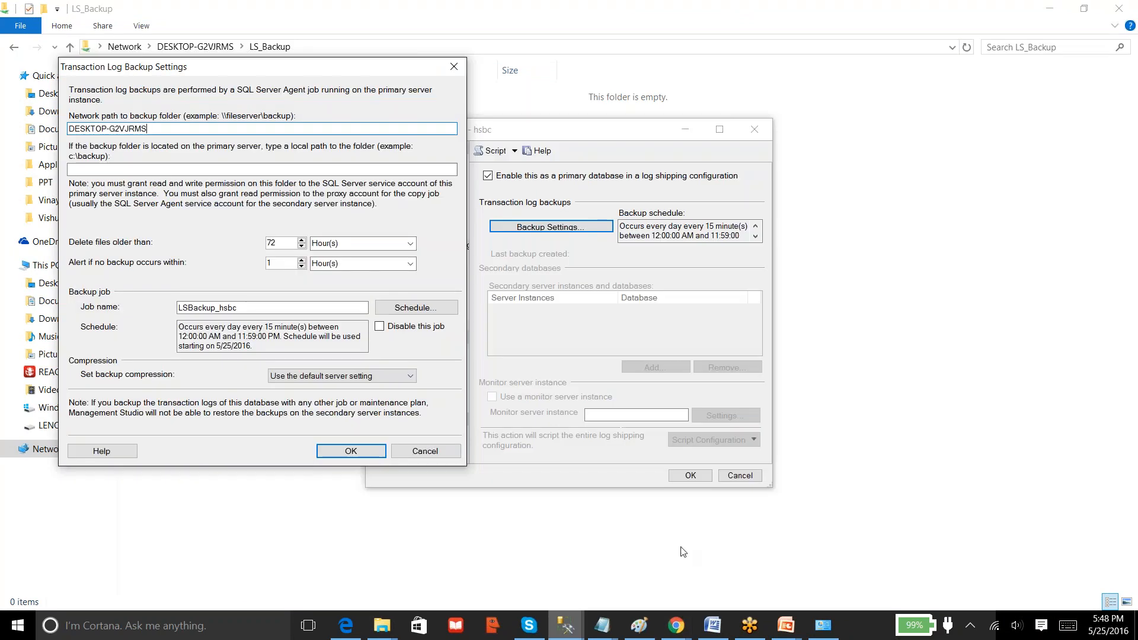
{"action": "left_click", "coordinate": [685, 557]}
{"action": "key", "text": "shift+Tab"}
{"action": "key", "text": "ctrl+v"}
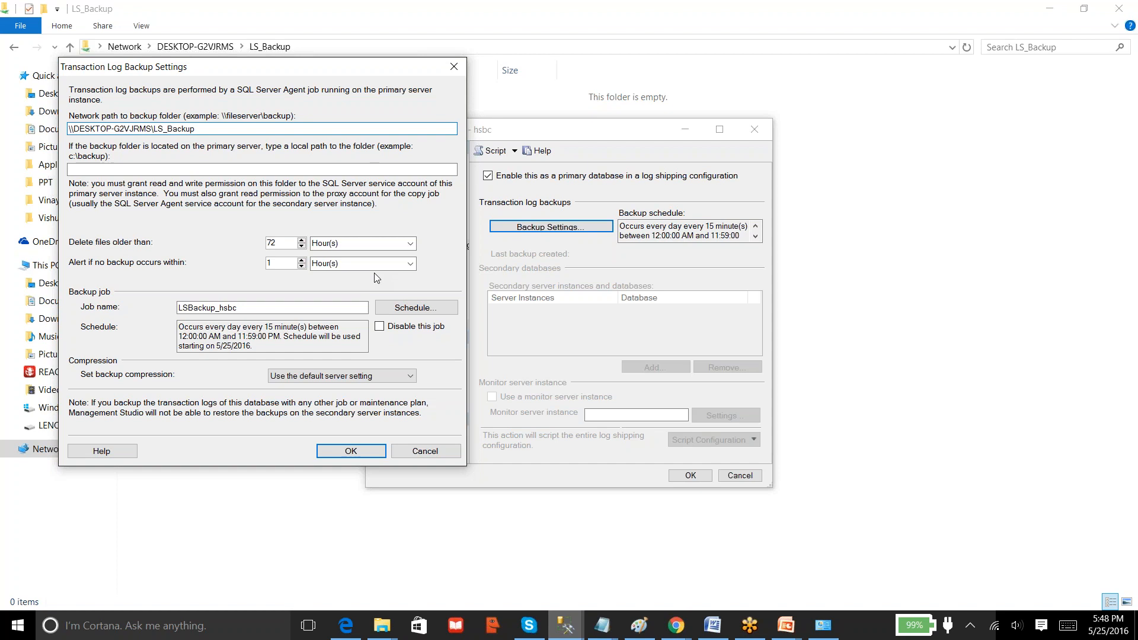
{"action": "left_click", "coordinate": [319, 171]}
{"action": "key", "text": "ctrl+v"}
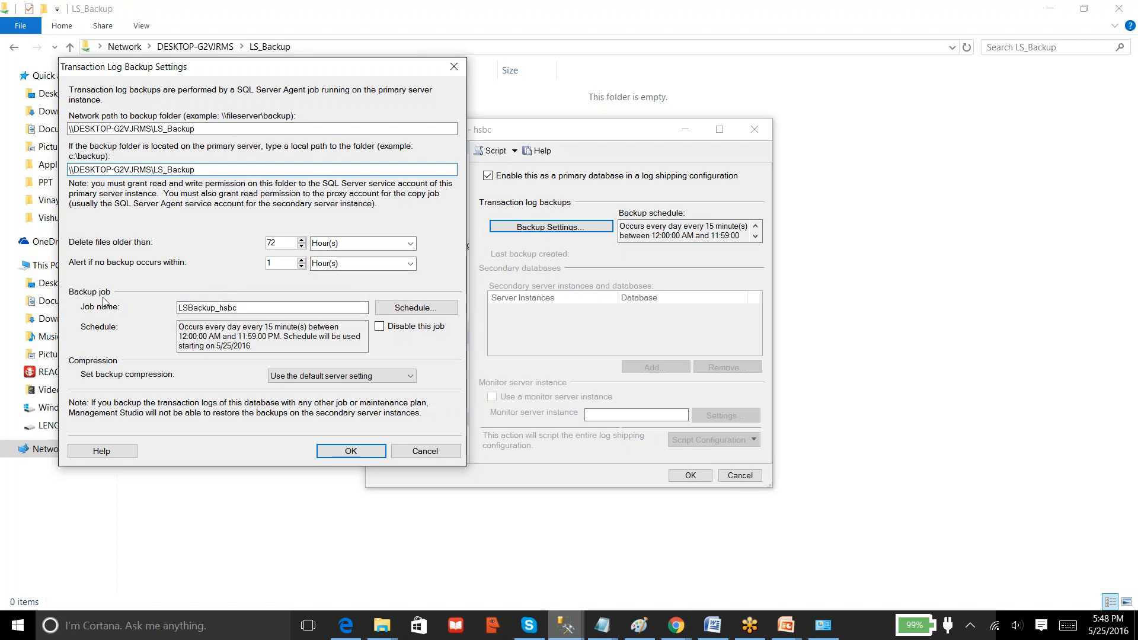
Schedule the LSBackup_hsbc backup job to occur every 3 minutes and accept the transaction log backup settings
{"action": "left_click_drag", "start_coordinate": [238, 307], "coordinate": [156, 309]}
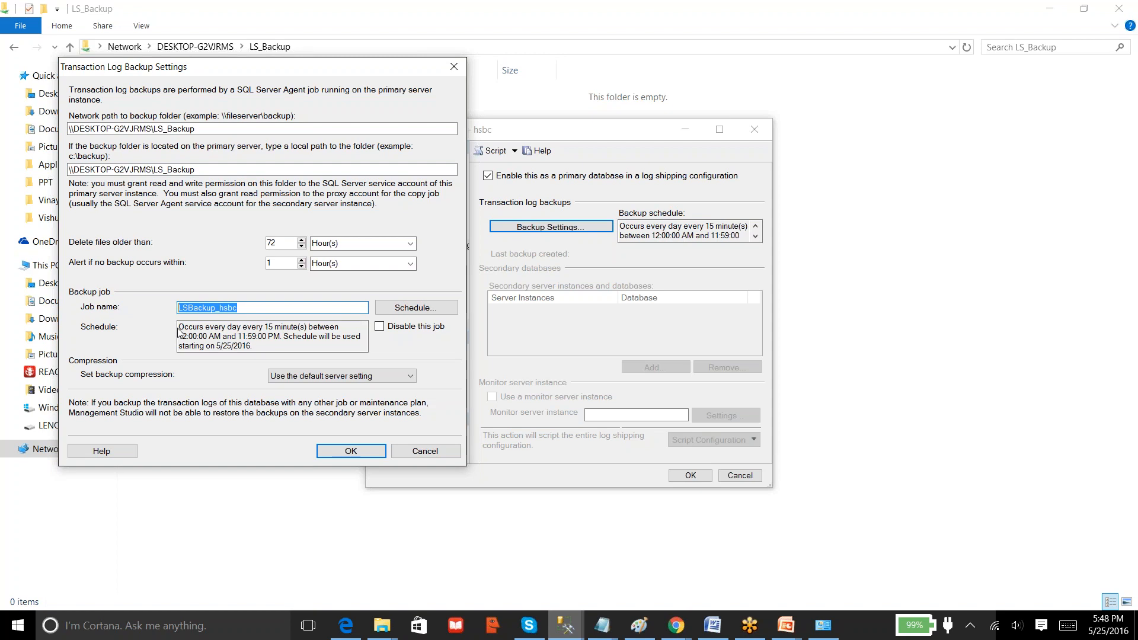
{"action": "left_click_drag", "start_coordinate": [182, 331], "coordinate": [316, 340]}
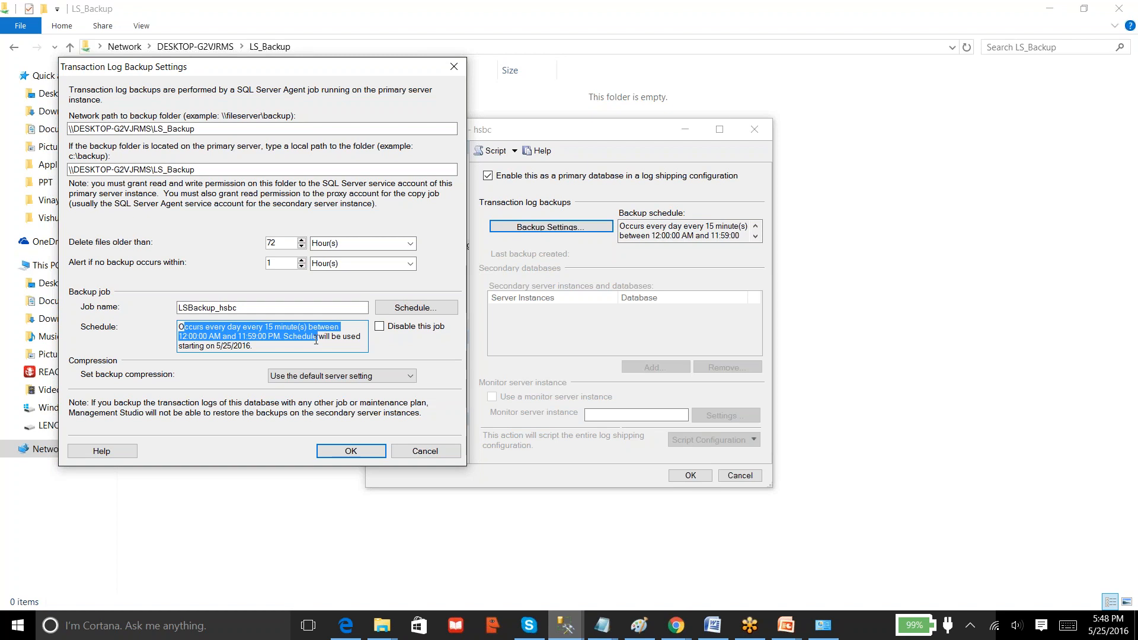
{"action": "left_click", "coordinate": [329, 341]}
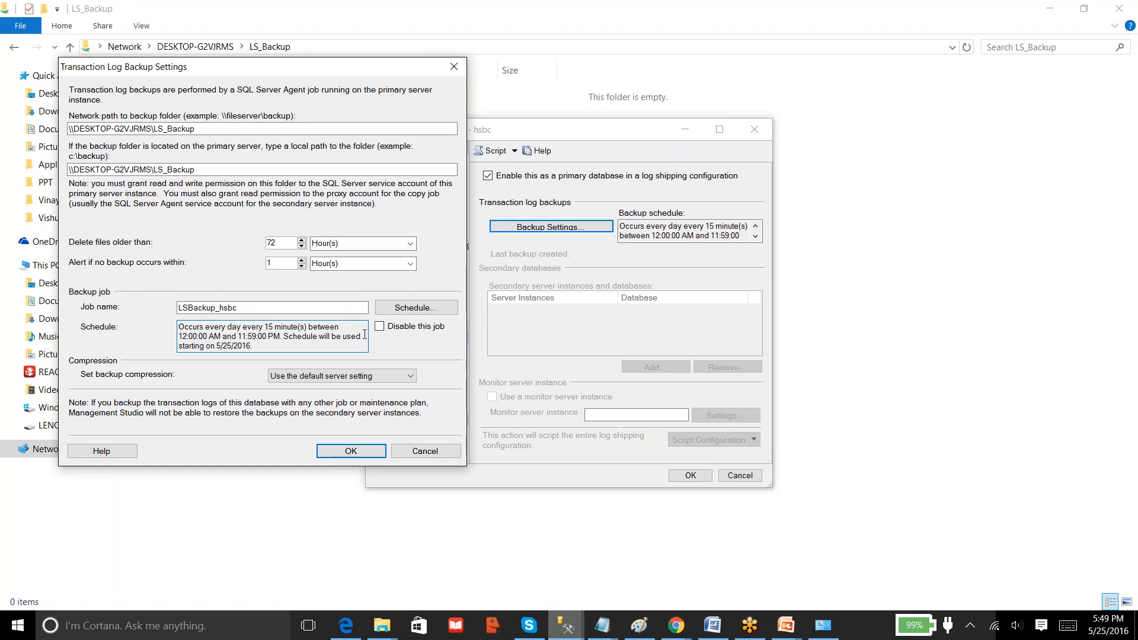
{"action": "left_click", "coordinate": [398, 314]}
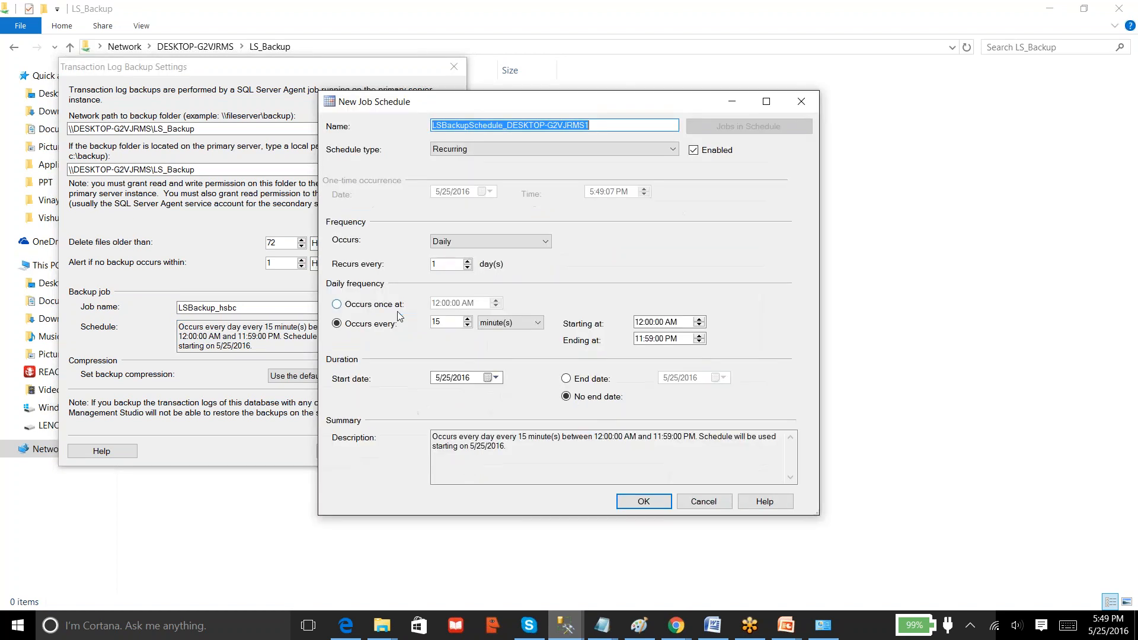
{"action": "double_click", "coordinate": [440, 323]}
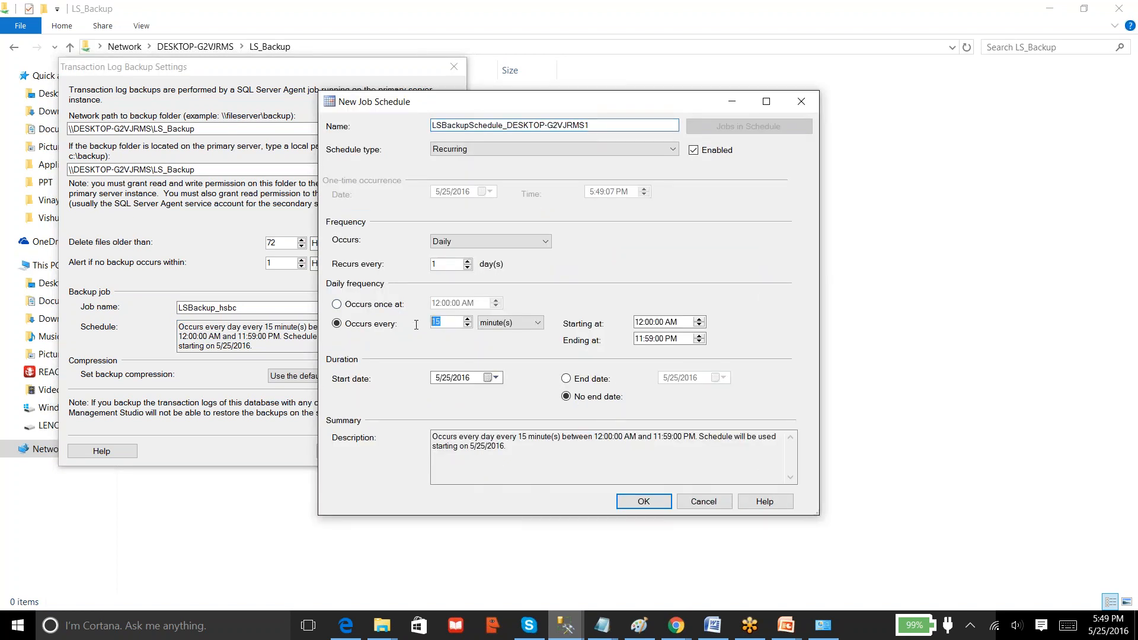
{"action": "type", "text": "3"}
{"action": "double_click", "coordinate": [532, 463]}
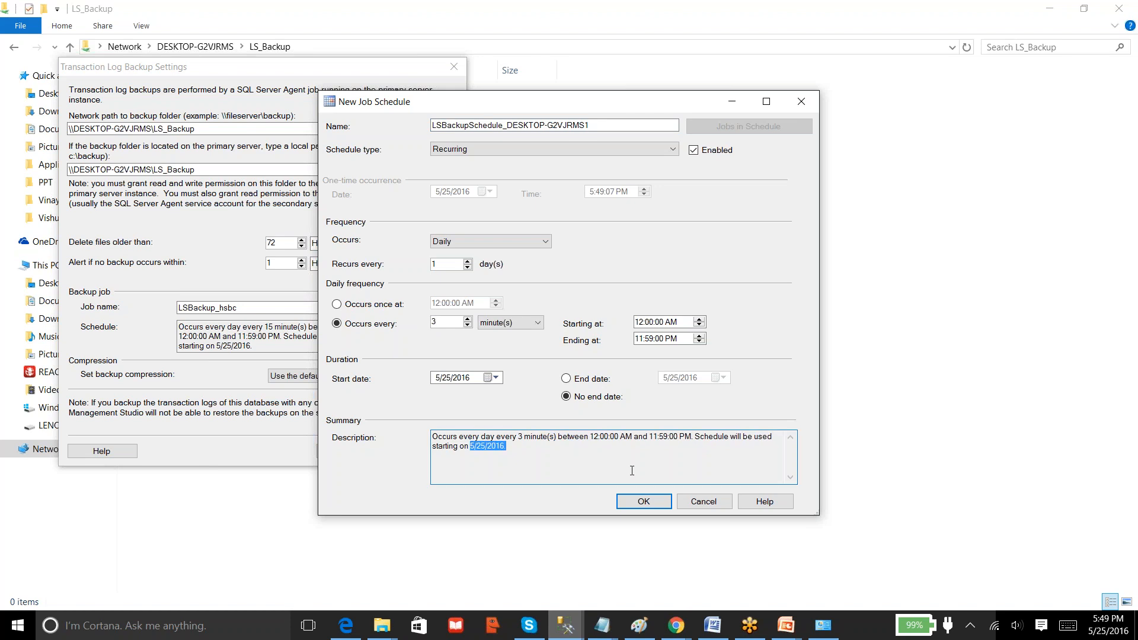
{"action": "left_click", "coordinate": [643, 500]}
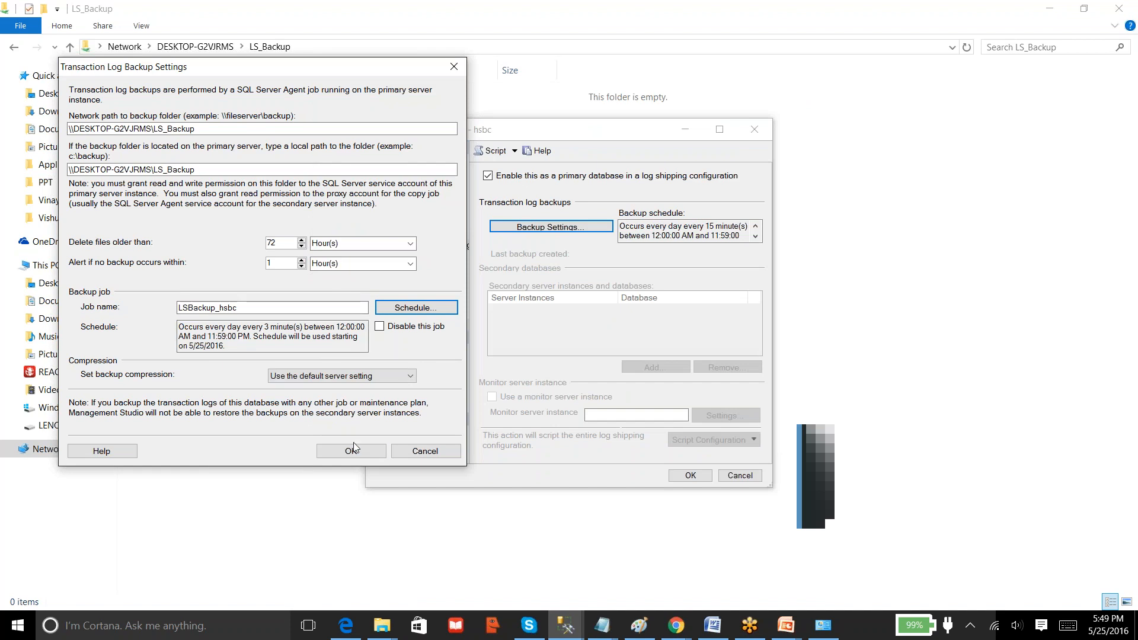
{"action": "left_click", "coordinate": [351, 451]}
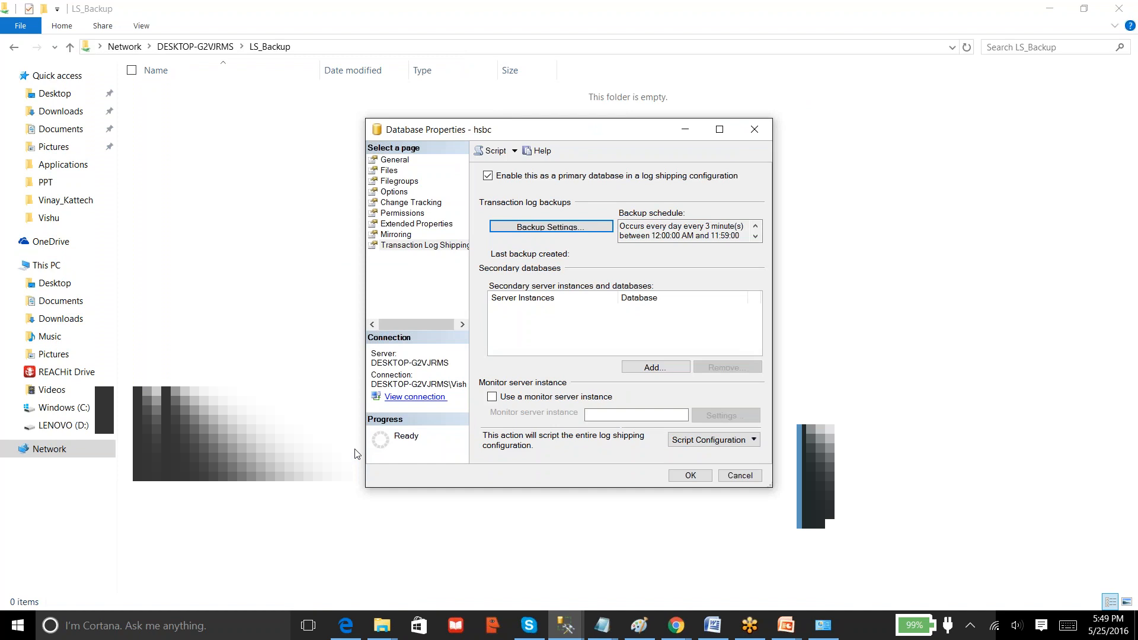
Add a secondary database to the log shipping configuration and connect to DESKTOP-G2VJRMS\SQL2012 as its server instance
{"action": "left_click", "coordinate": [650, 369]}
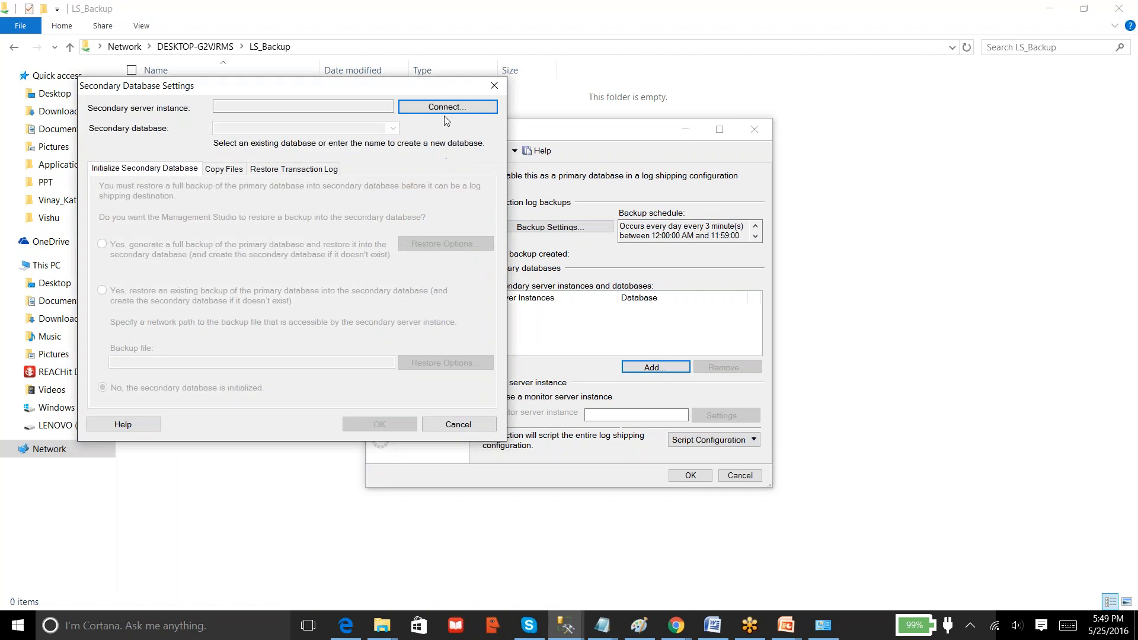
{"action": "left_click", "coordinate": [448, 108]}
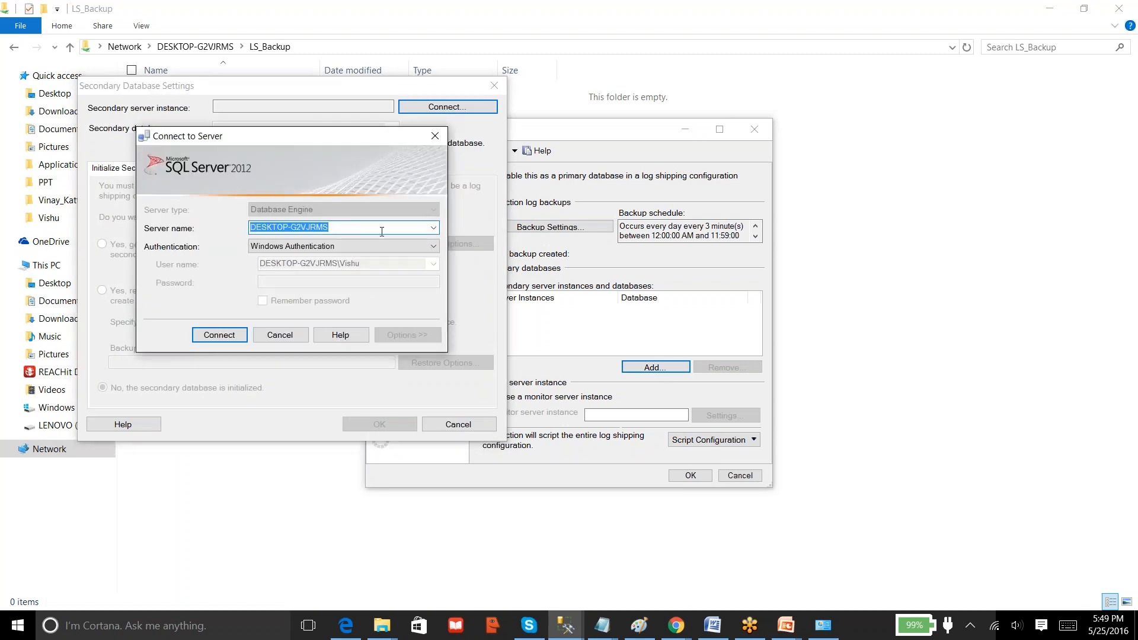
{"action": "left_click", "coordinate": [435, 227]}
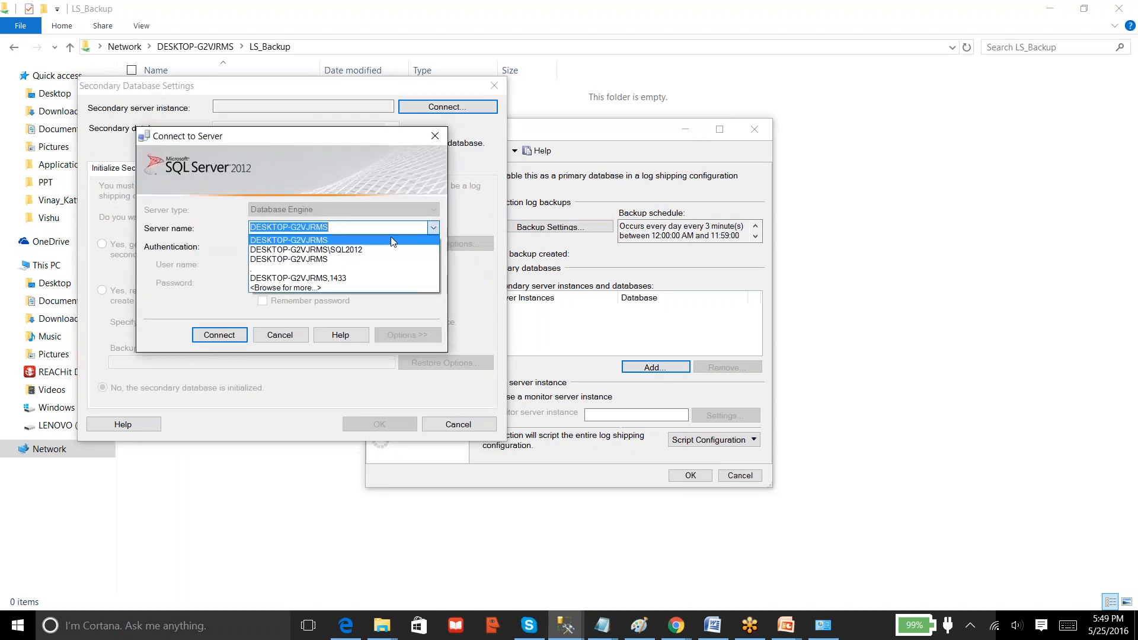
{"action": "left_click", "coordinate": [366, 249]}
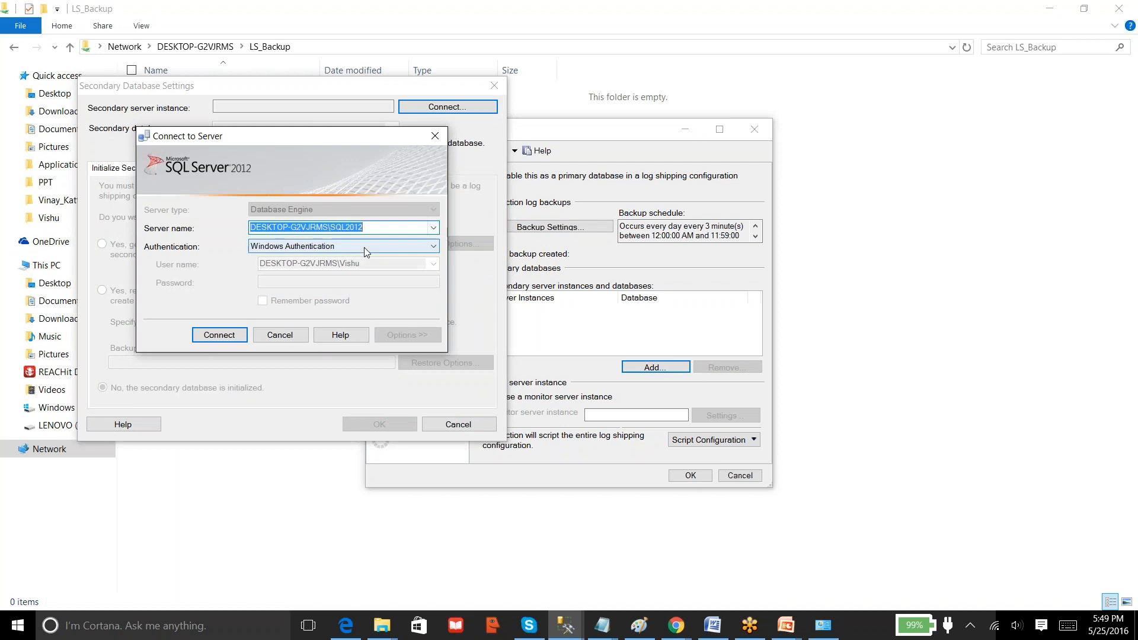
{"action": "left_click", "coordinate": [208, 337]}
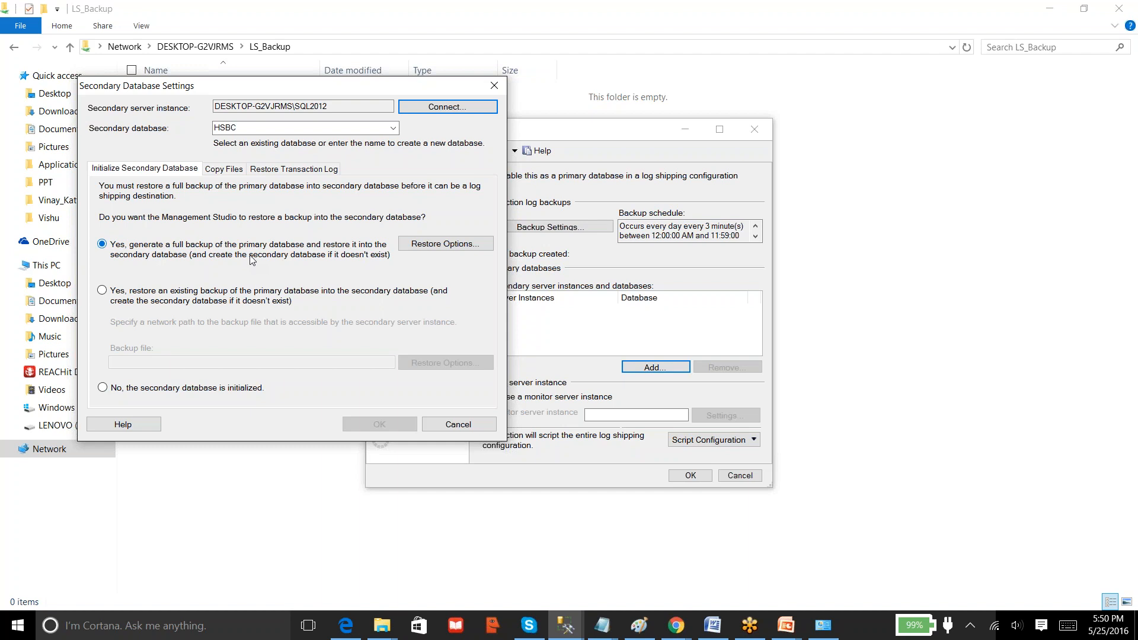
Set the initialization of the secondary database HSBC to "No, the secondary database is initialized"
{"action": "left_click", "coordinate": [191, 294]}
{"action": "left_click", "coordinate": [183, 361]}
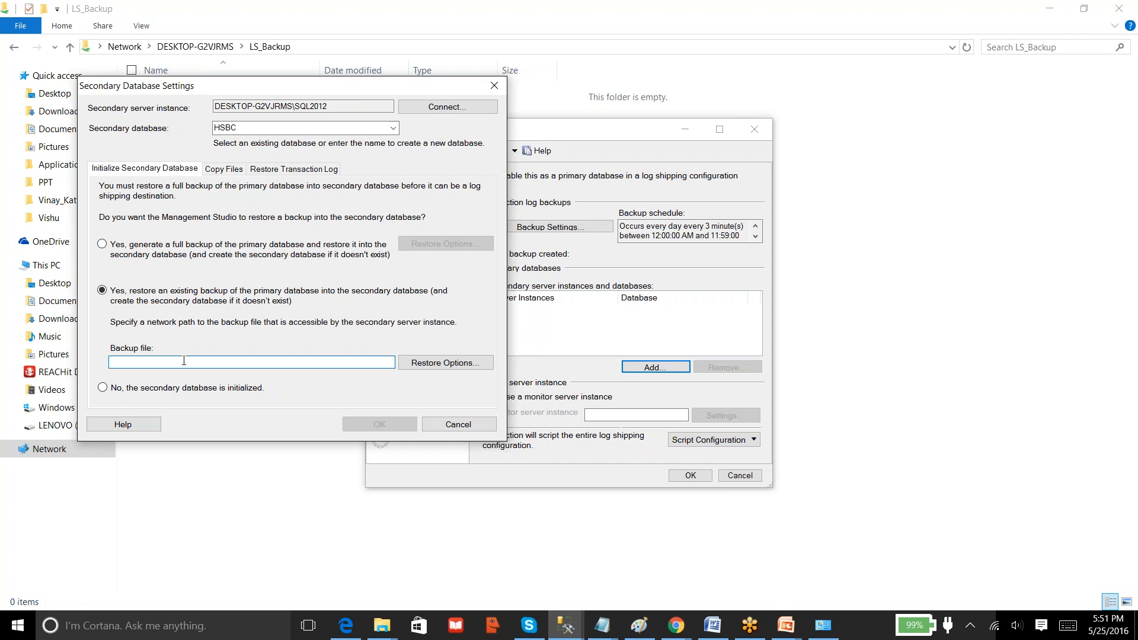
{"action": "left_click", "coordinate": [103, 388]}
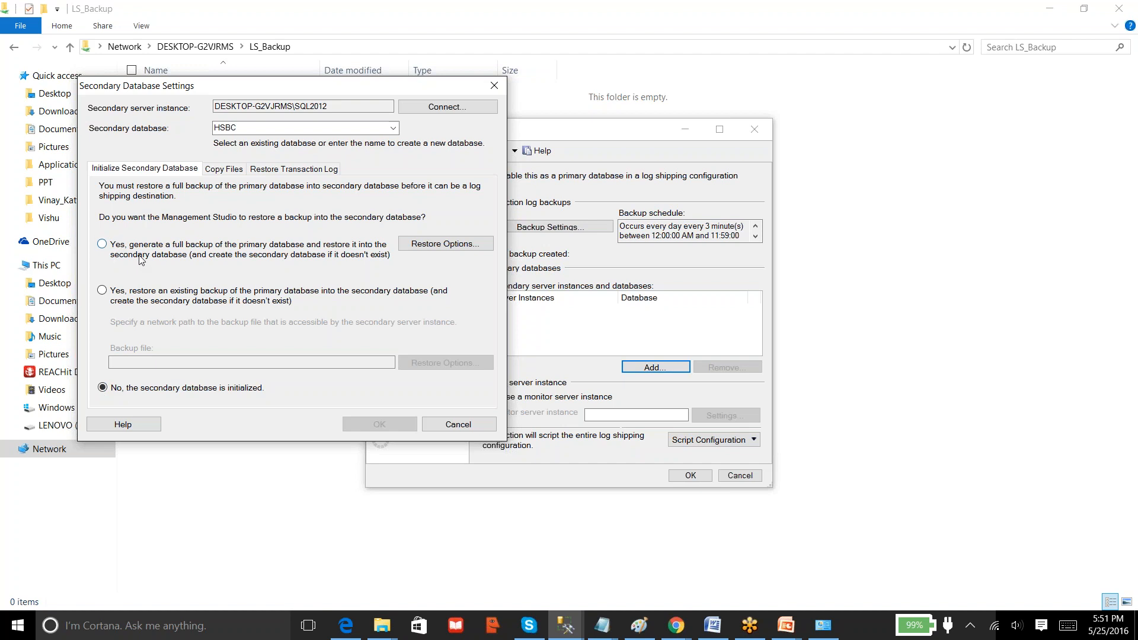
Open the copy files settings, then switch to File Explorer and copy the path of the LS_Copy folder in D:\Backups
{"action": "left_click", "coordinate": [223, 171]}
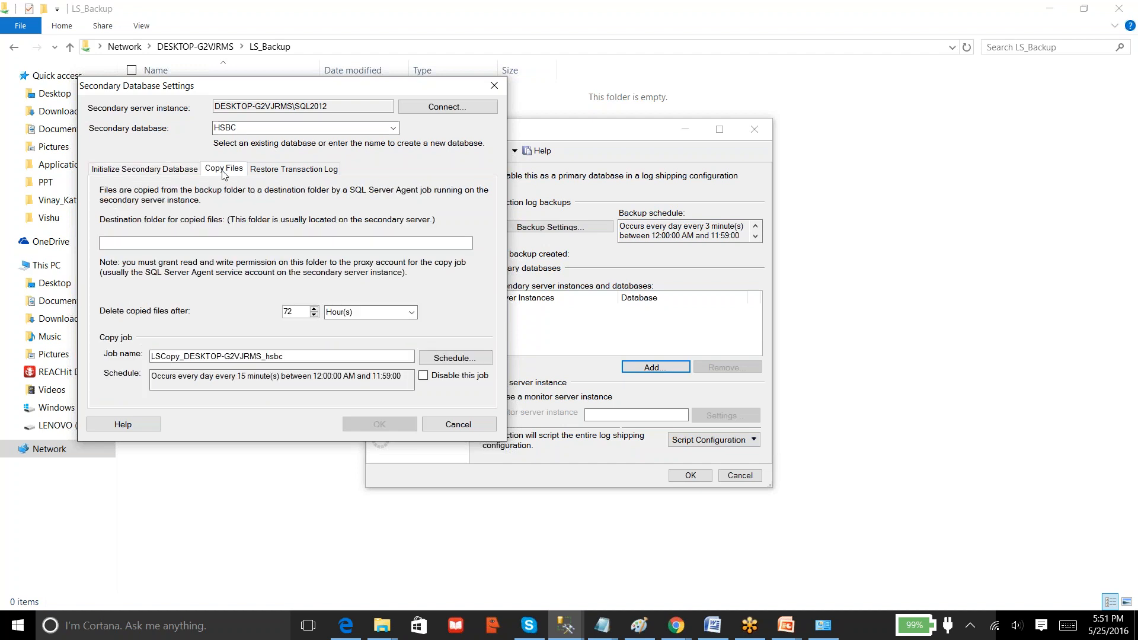
{"action": "left_click", "coordinate": [193, 244]}
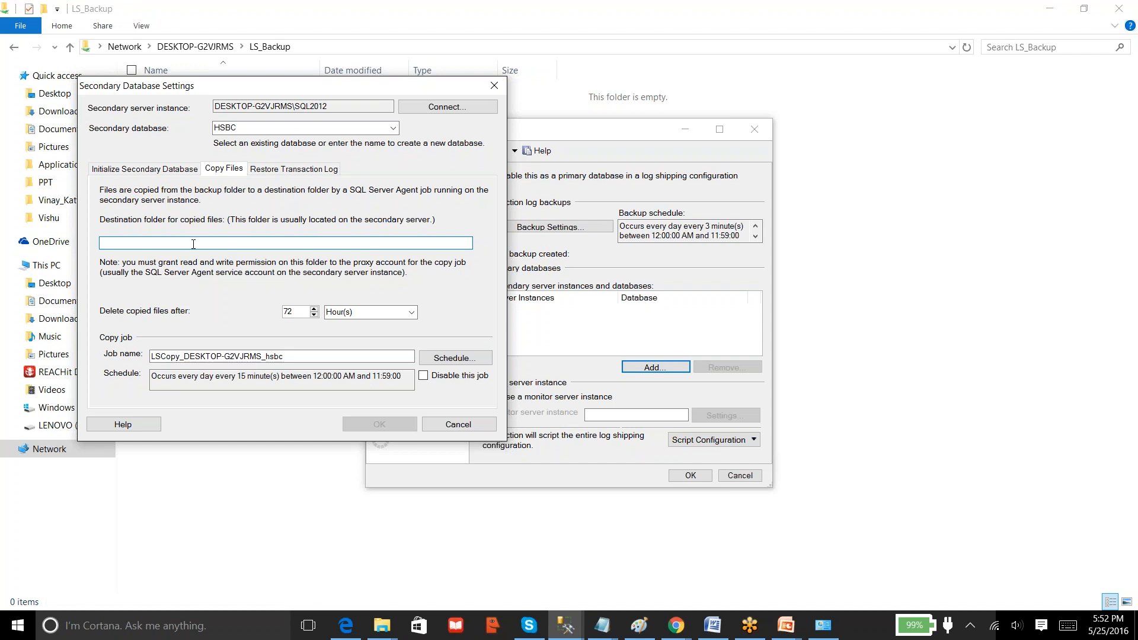
{"action": "left_click", "coordinate": [388, 634]}
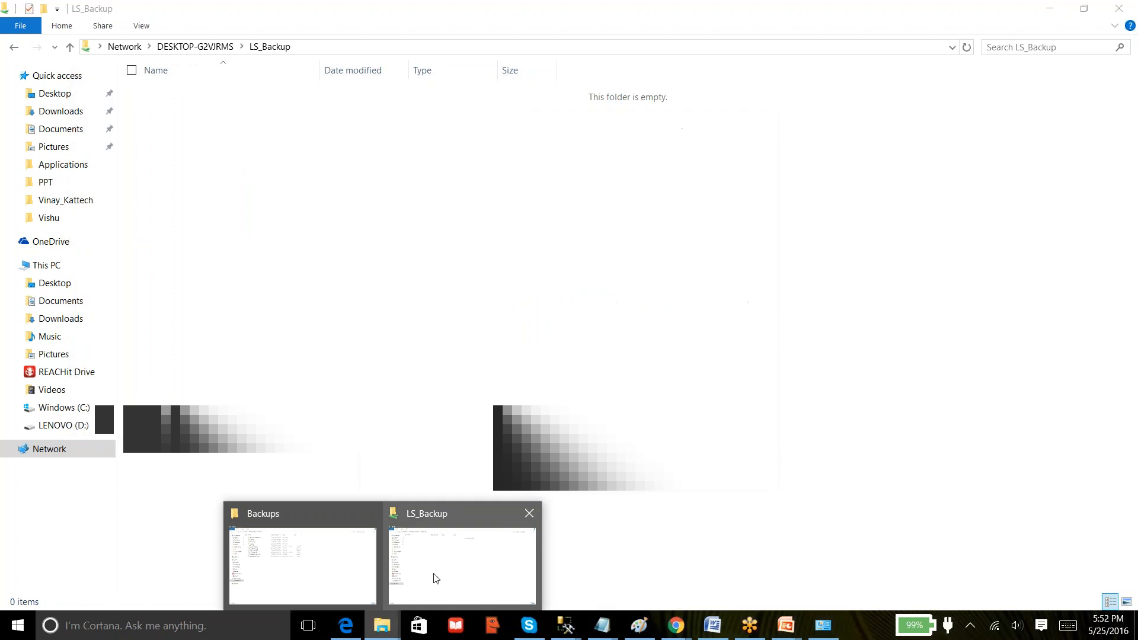
{"action": "left_click", "coordinate": [436, 578]}
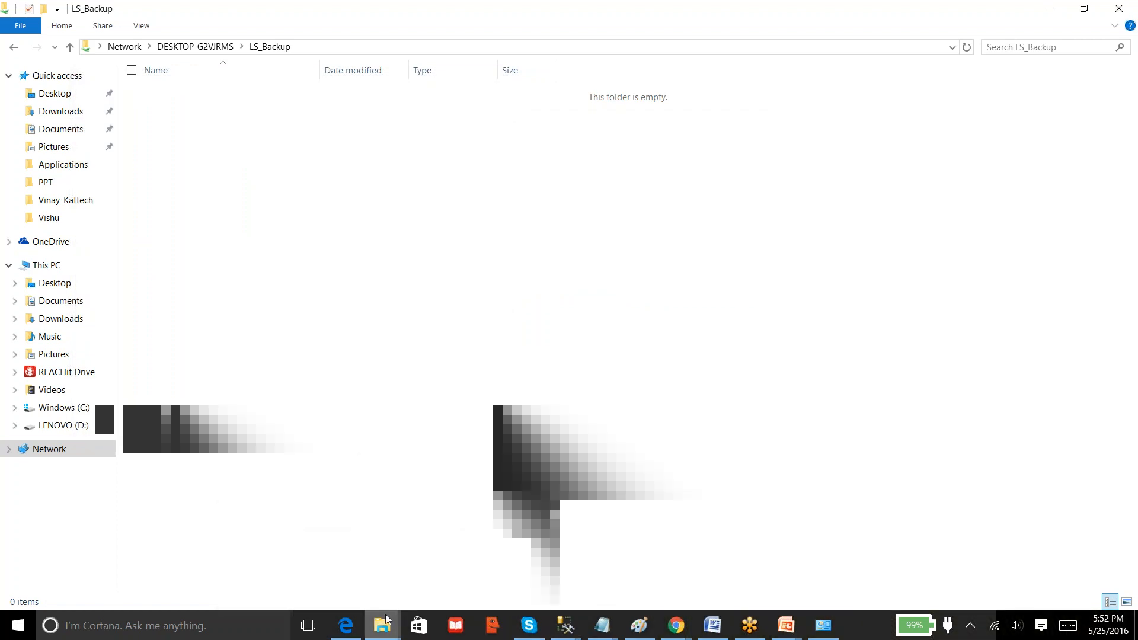
{"action": "mouse_move", "coordinate": [377, 635]}
{"action": "left_click", "coordinate": [306, 554]}
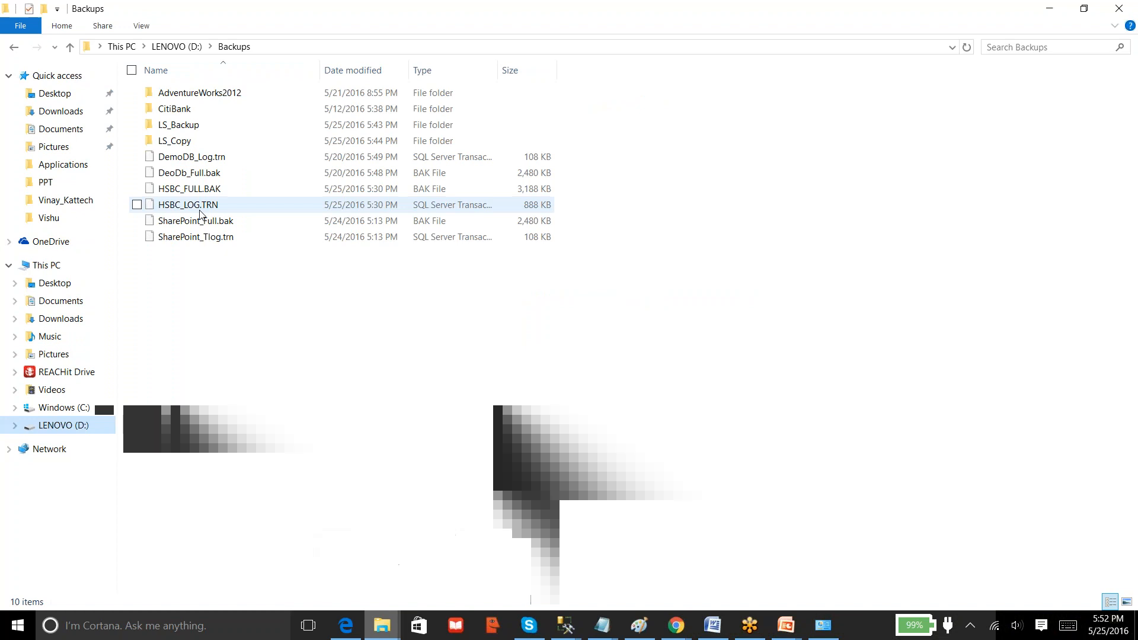
{"action": "left_click", "coordinate": [176, 144]}
{"action": "double_click", "coordinate": [177, 144]}
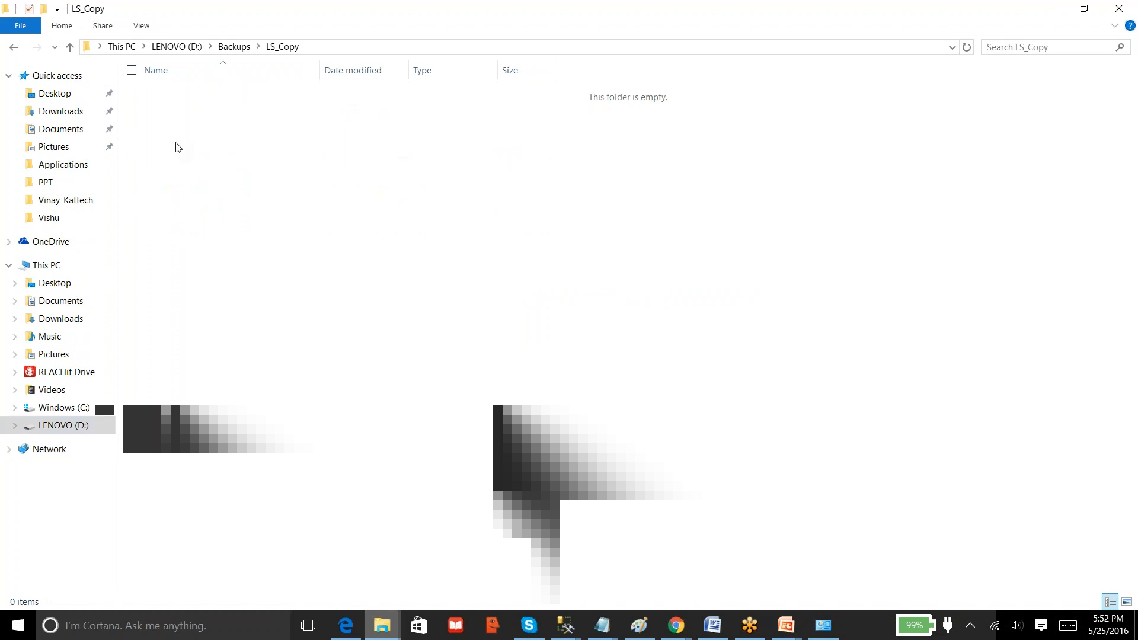
{"action": "left_click", "coordinate": [353, 48]}
{"action": "key", "text": "ctrl+c"}
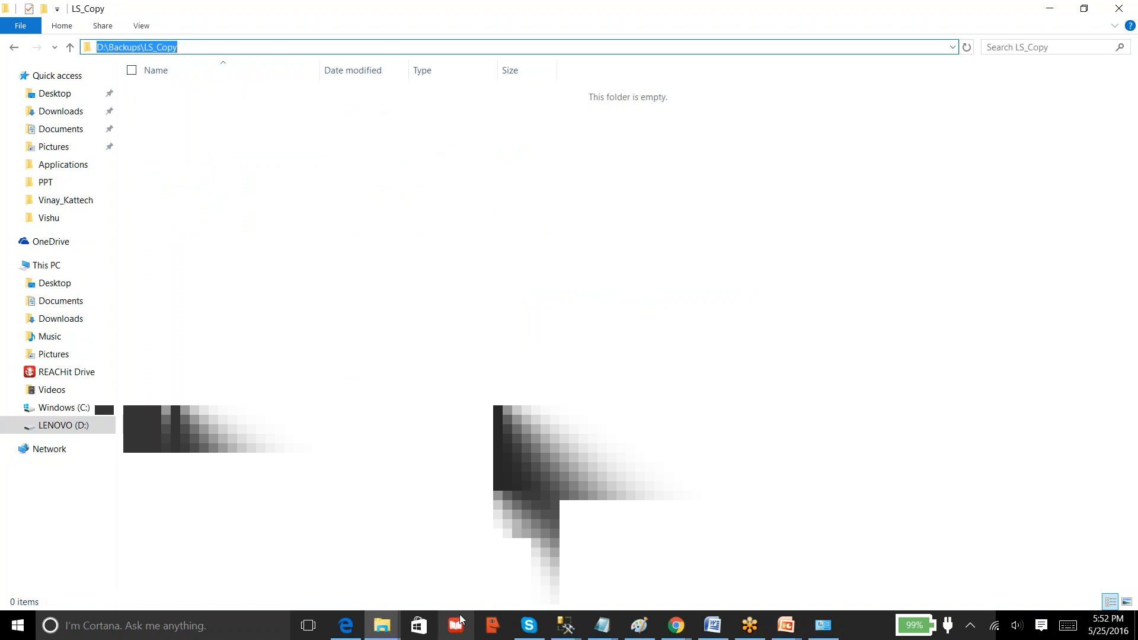
Return to the secondary database settings and set the destination folder for copied files to D:\Backups\LS_Copy
{"action": "mouse_move", "coordinate": [382, 627]}
{"action": "mouse_move", "coordinate": [572, 629]}
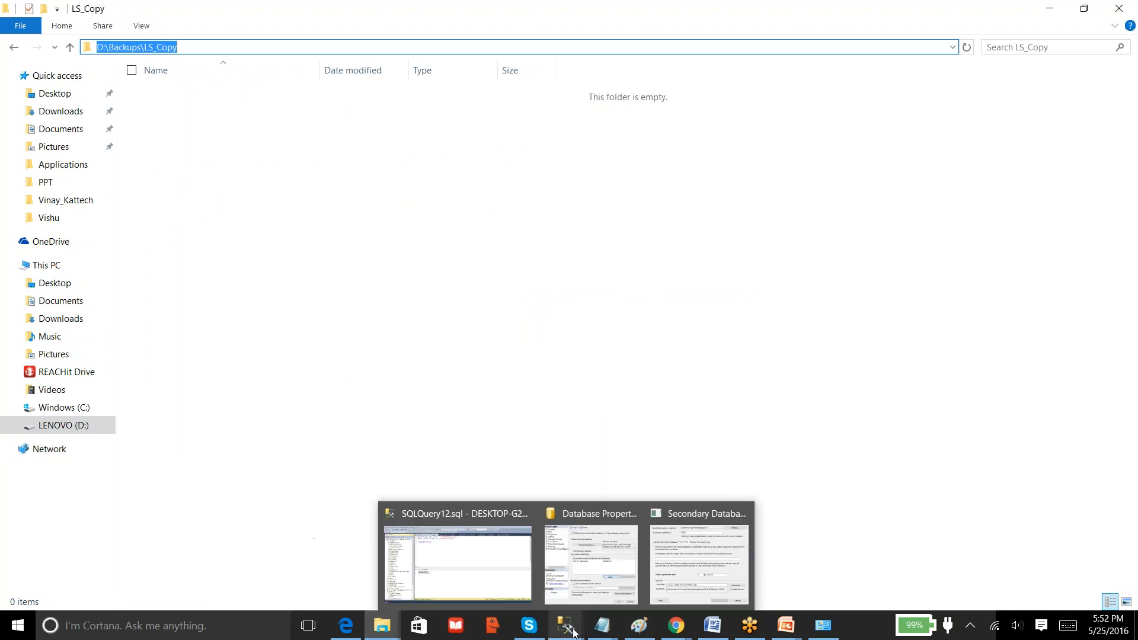
{"action": "left_click", "coordinate": [686, 557]}
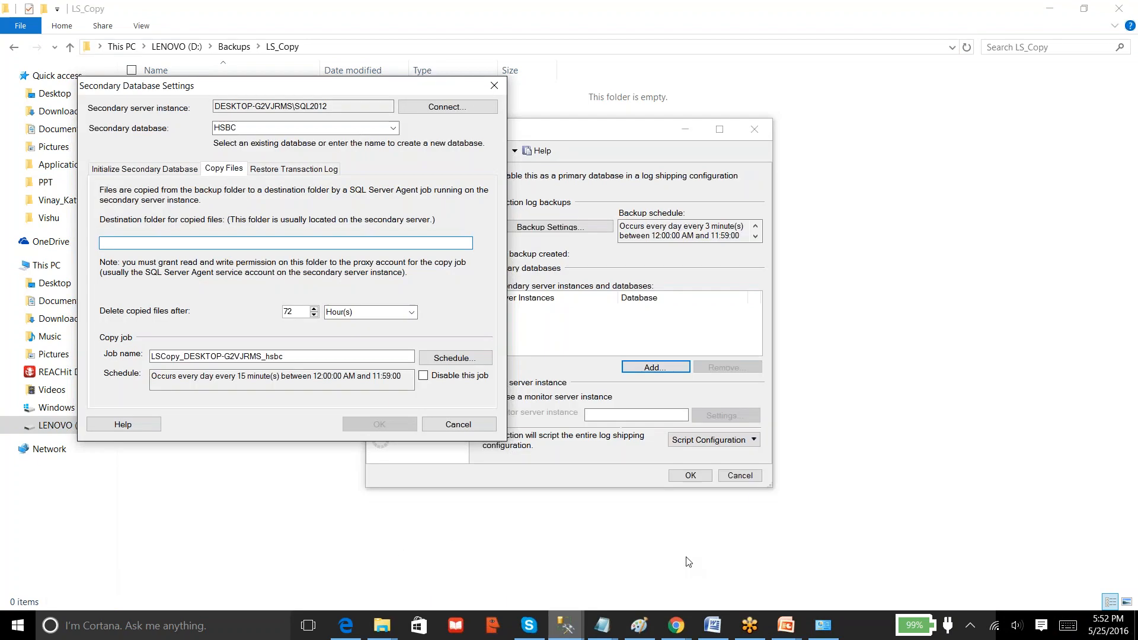
{"action": "key", "text": "ctrl+v"}
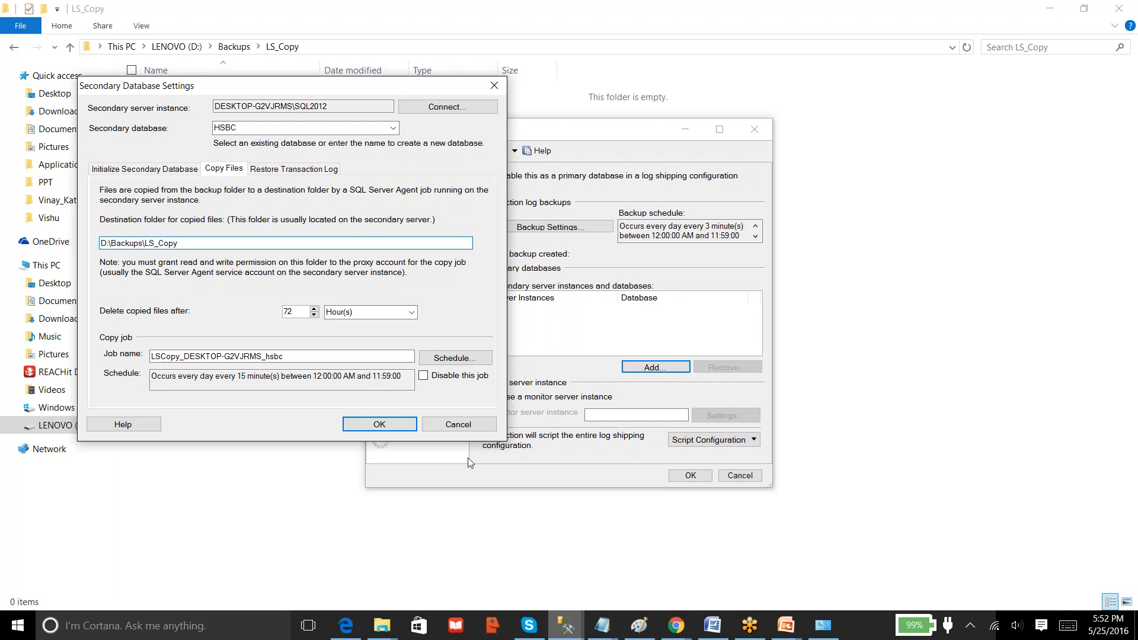
Schedule the copy job LSCopy_DESKTOP-G2VJRMS_hsbc to occur every 3 minutes
{"action": "left_click", "coordinate": [379, 382]}
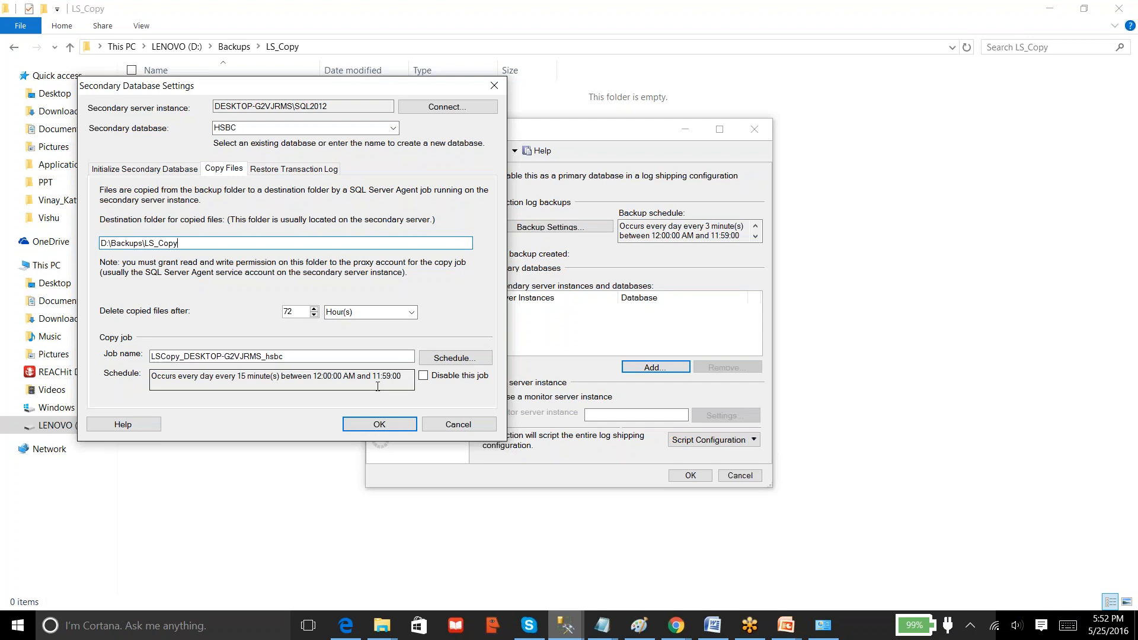
{"action": "left_click", "coordinate": [451, 361]}
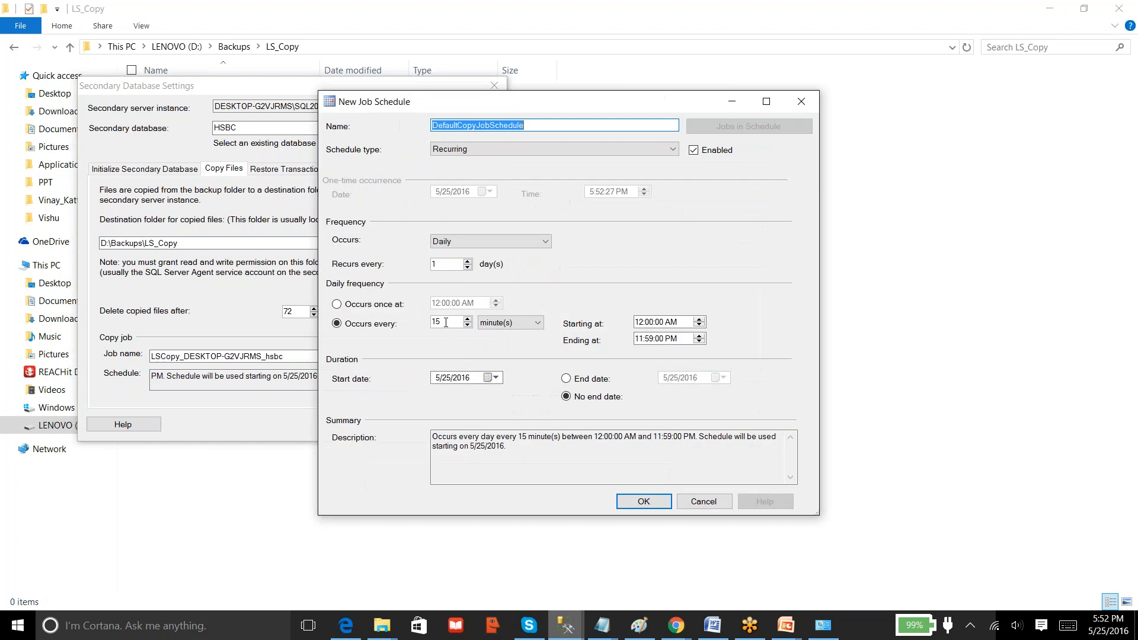
{"action": "left_click", "coordinate": [446, 322]}
{"action": "key", "text": "BackSpace"}
{"action": "key", "text": "BackSpace"}
{"action": "type", "text": "3"}
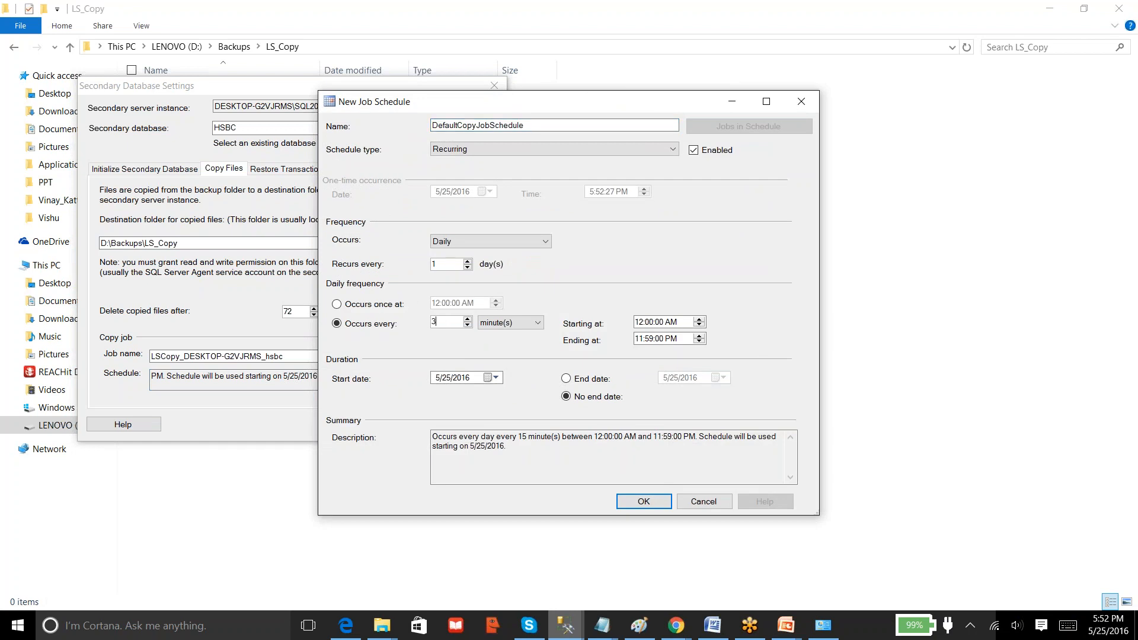
{"action": "left_click", "coordinate": [643, 502]}
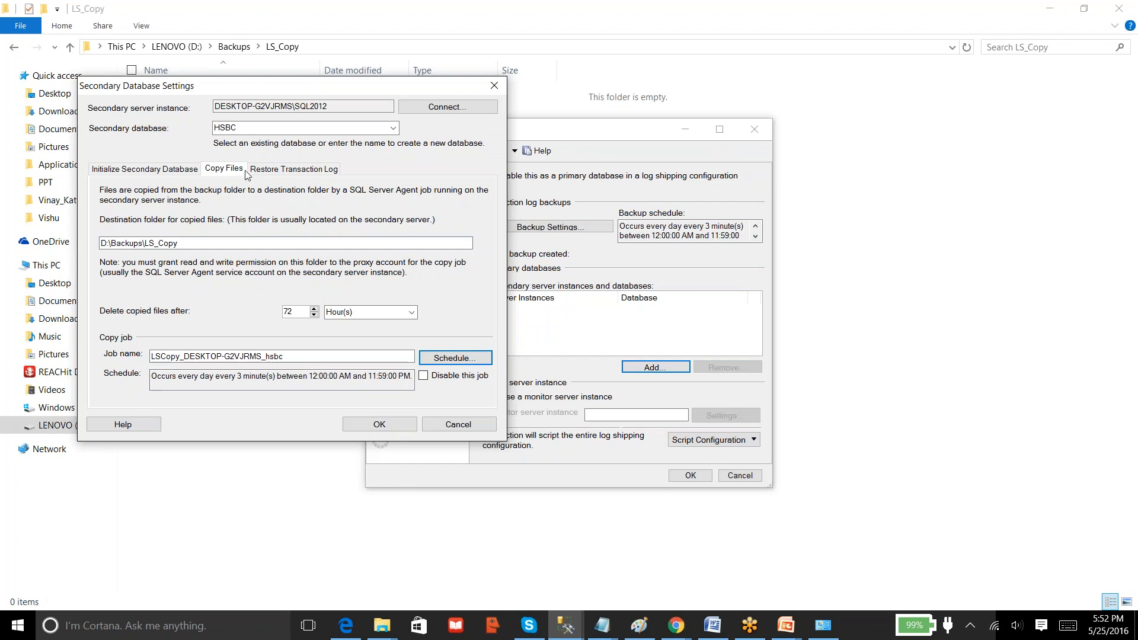
Set the database state for transaction log restores to standby mode, with users disconnected when restoring backups
{"action": "left_click", "coordinate": [276, 172]}
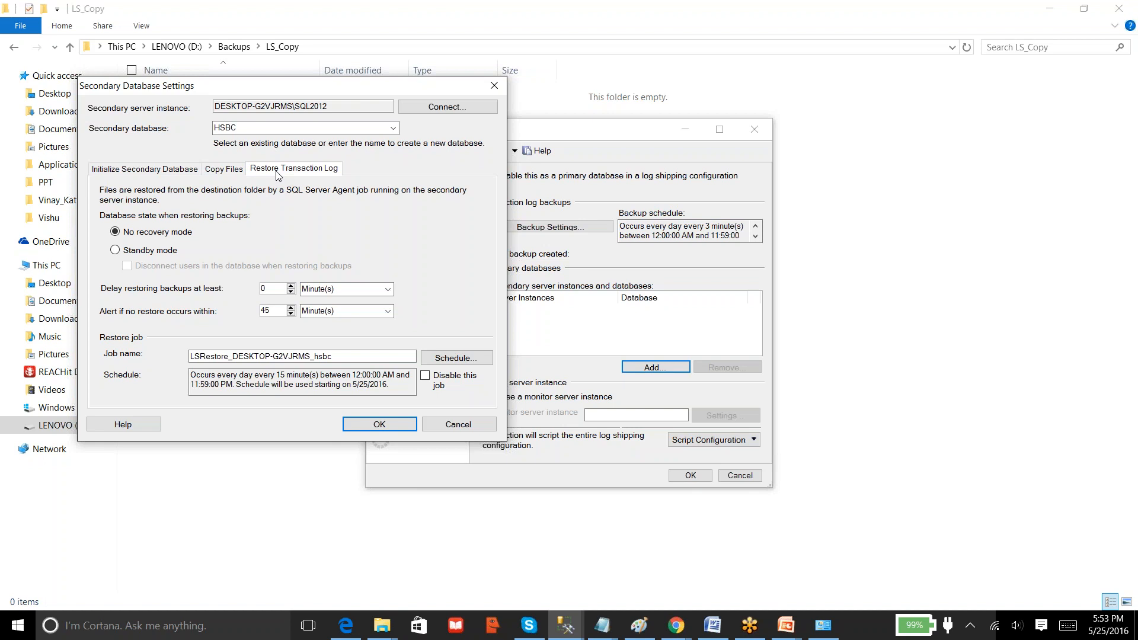
{"action": "left_click", "coordinate": [143, 254]}
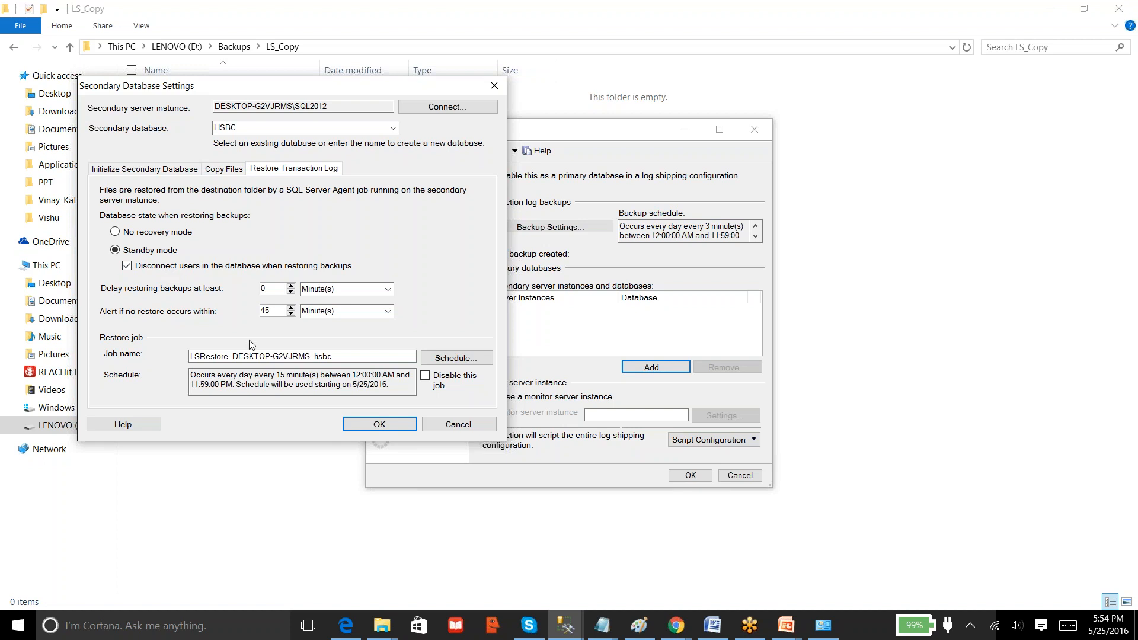
{"action": "left_click_drag", "start_coordinate": [334, 359], "coordinate": [173, 360]}
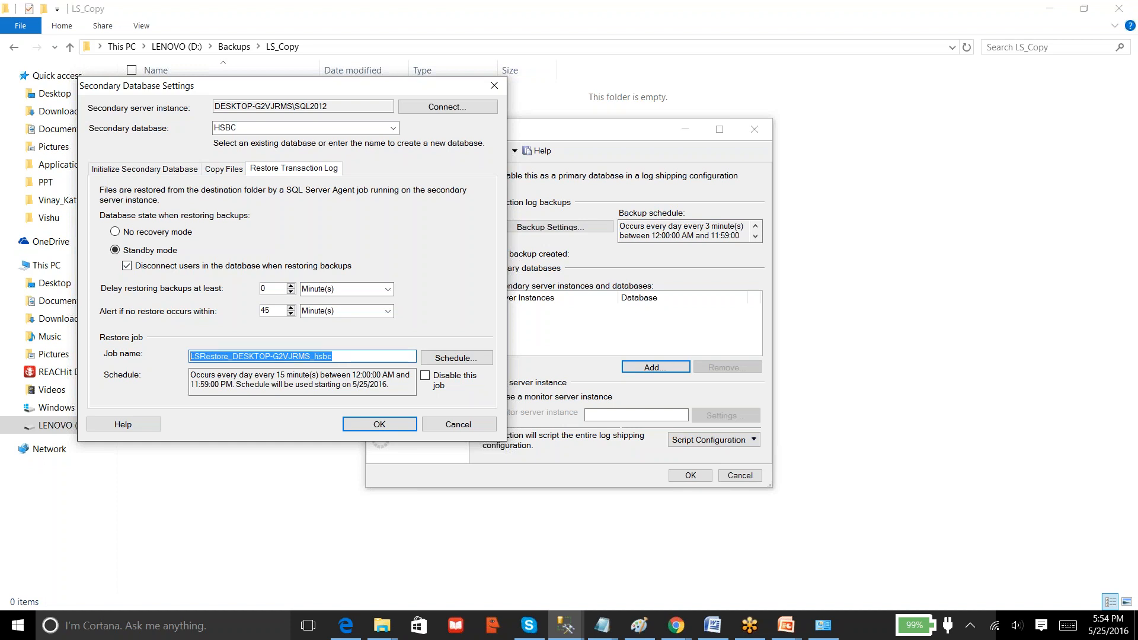
Schedule the restore job LSRestore_DESKTOP-G2VJRMS_hsbc to occur every 3 minutes and accept the secondary database settings
{"action": "left_click", "coordinate": [475, 358]}
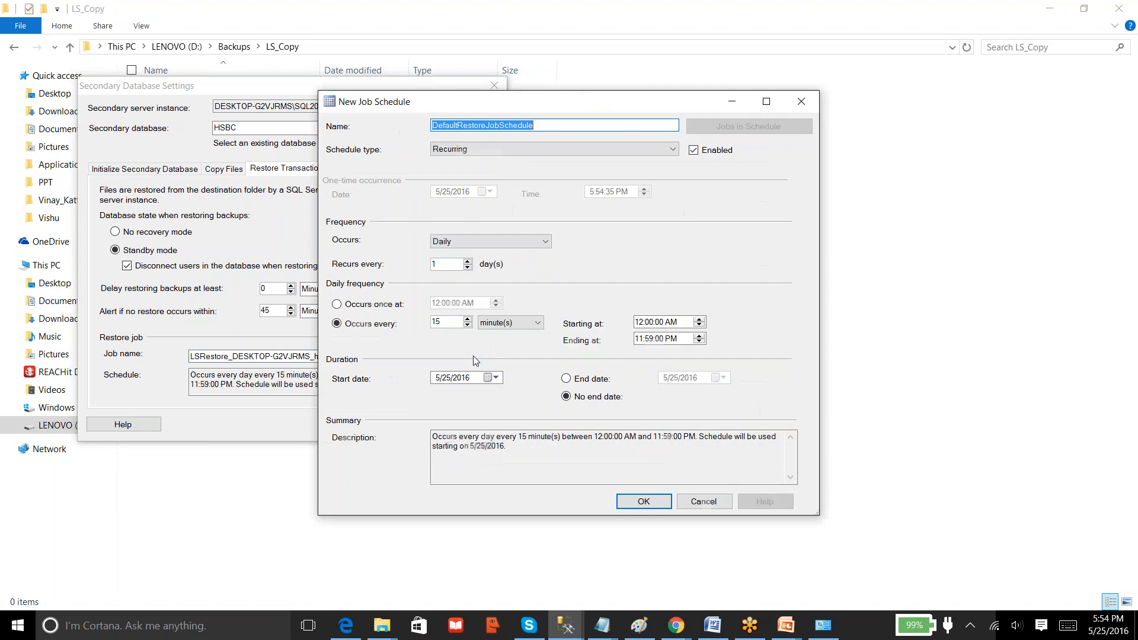
{"action": "double_click", "coordinate": [437, 322]}
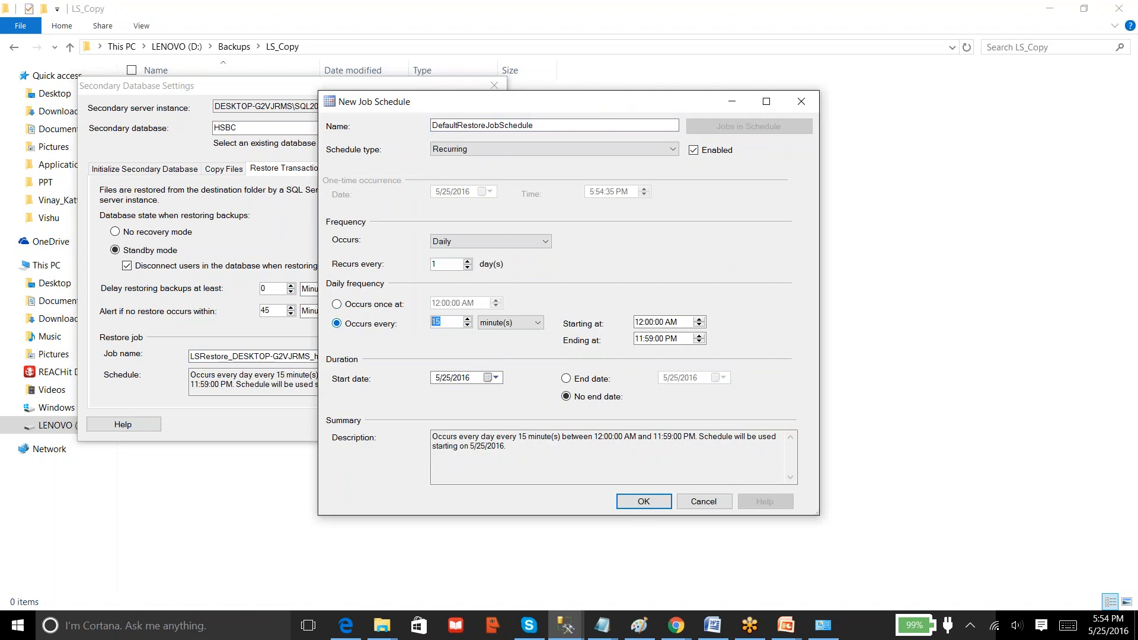
{"action": "type", "text": "3"}
{"action": "left_click", "coordinate": [635, 499]}
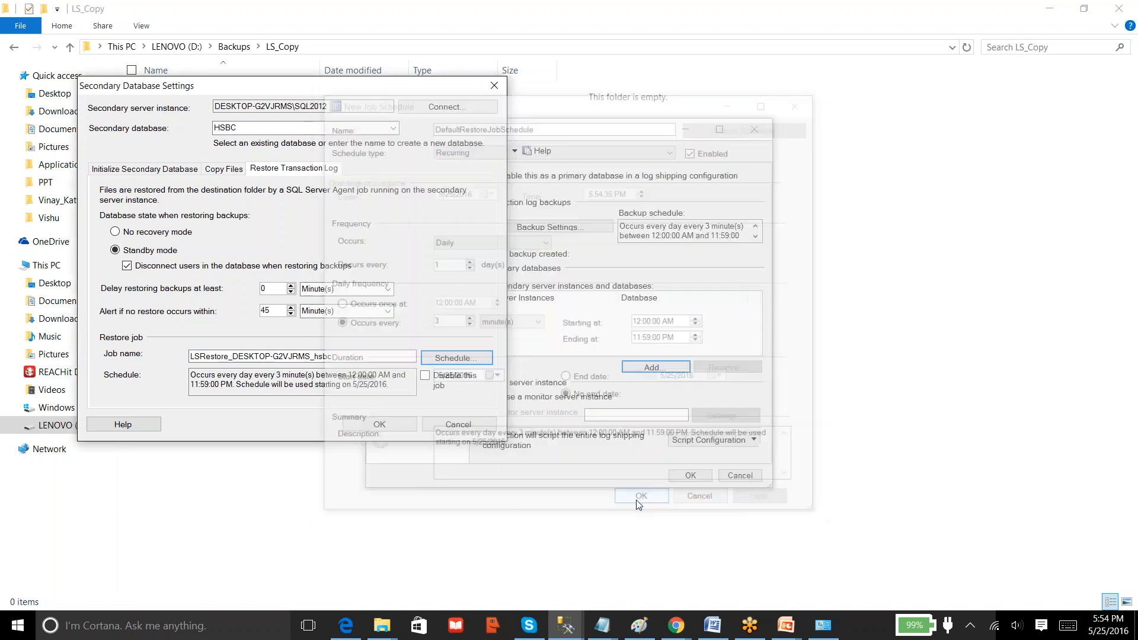
{"action": "left_click", "coordinate": [356, 431]}
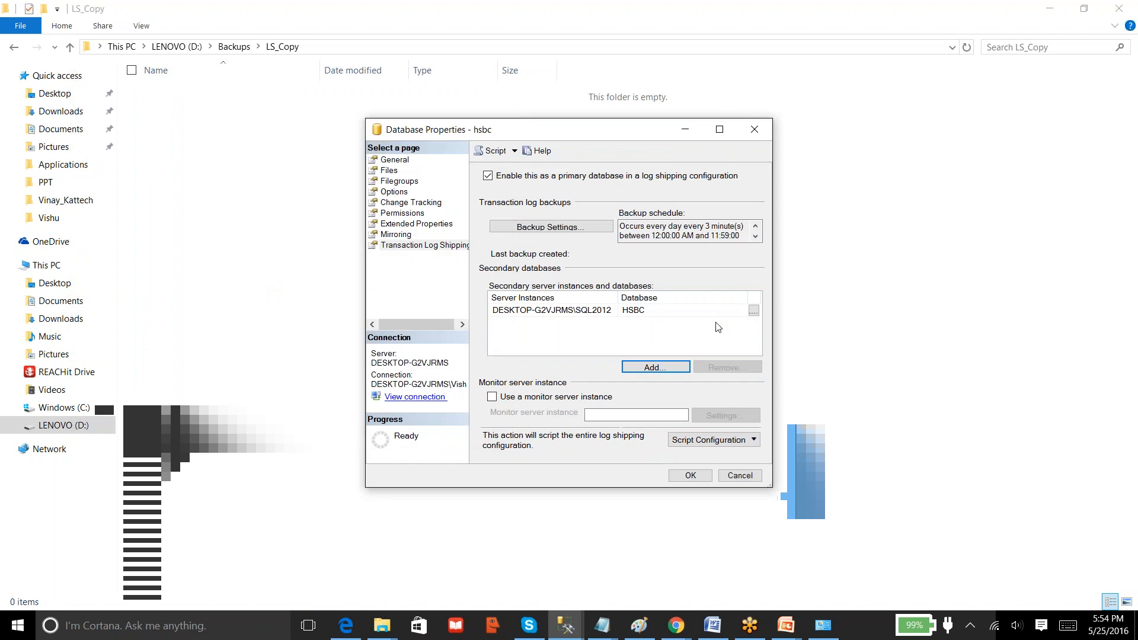
{"action": "left_click", "coordinate": [603, 312]}
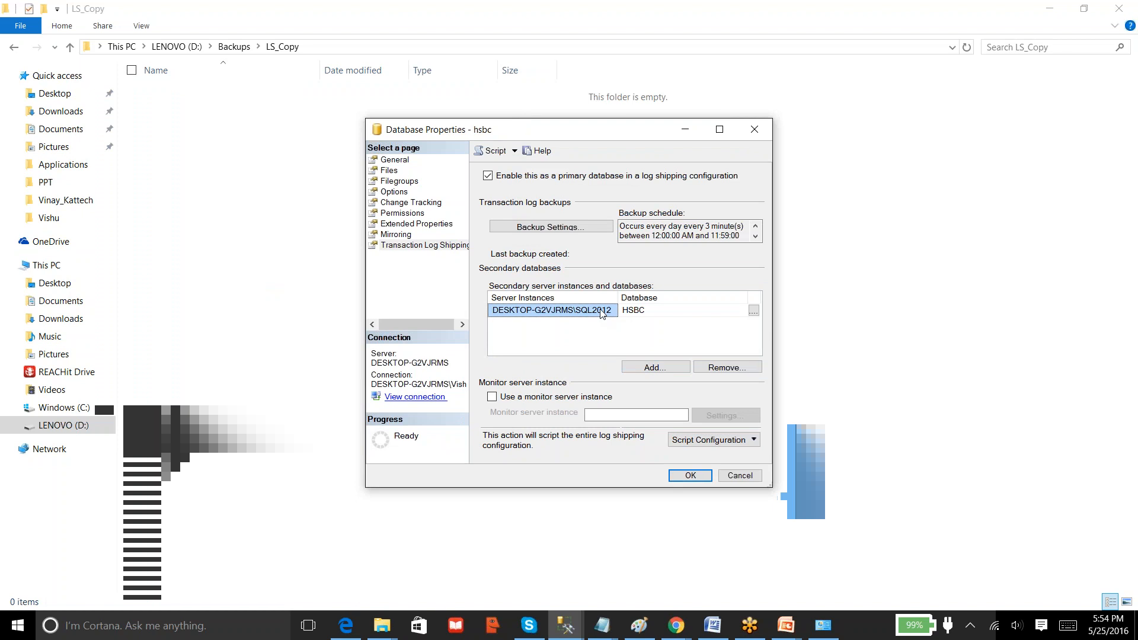
{"action": "left_click", "coordinate": [661, 366]}
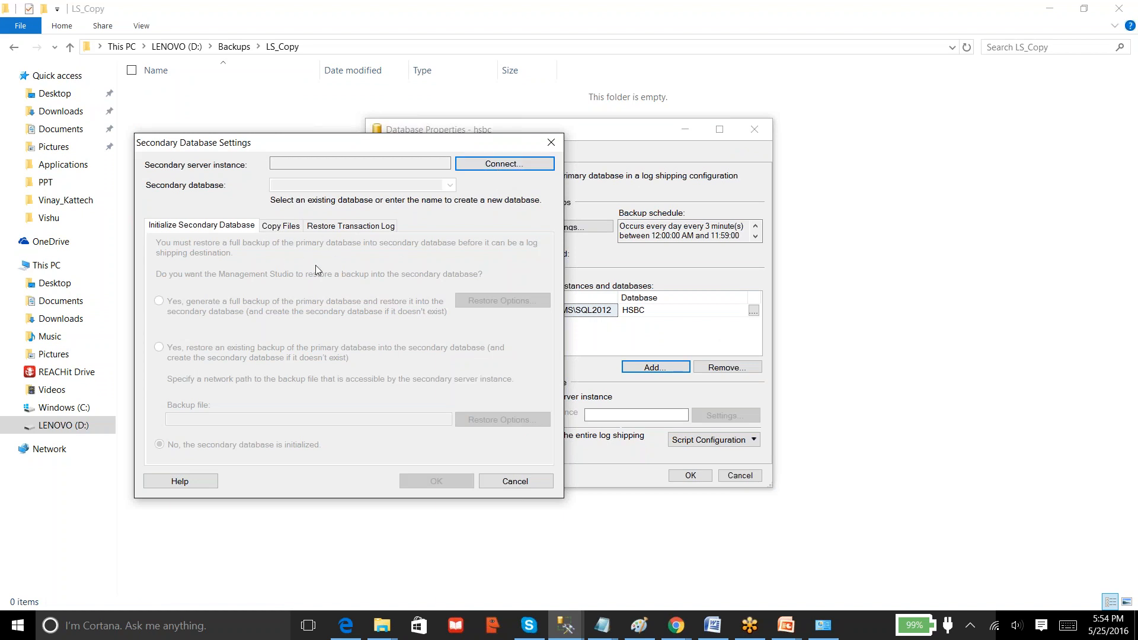
{"action": "left_click", "coordinate": [512, 482]}
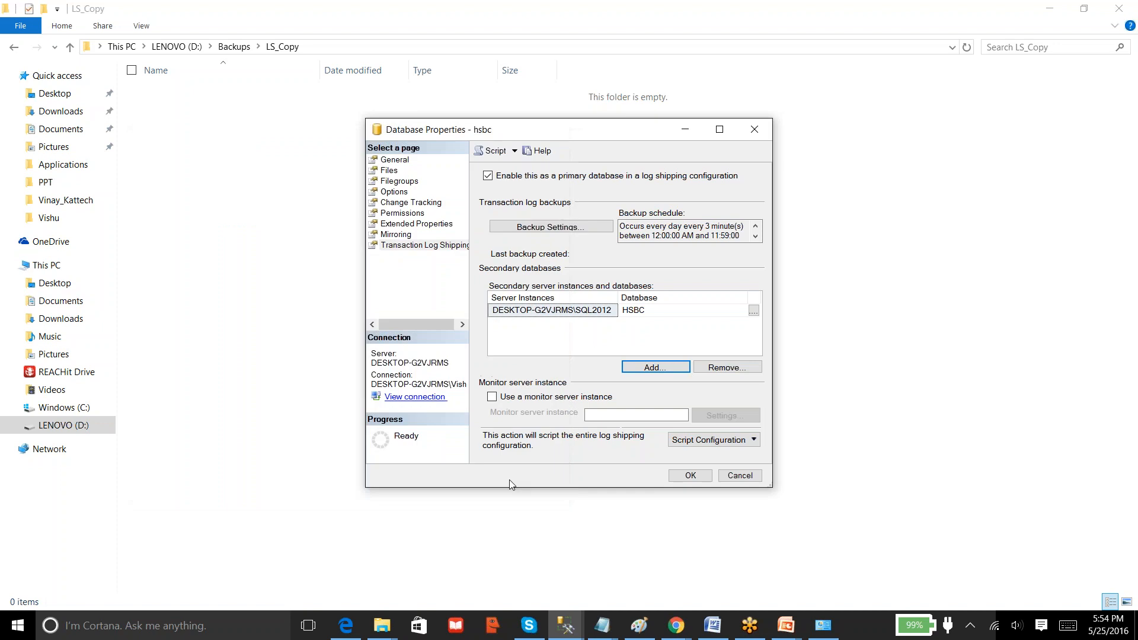
{"action": "left_click", "coordinate": [492, 397]}
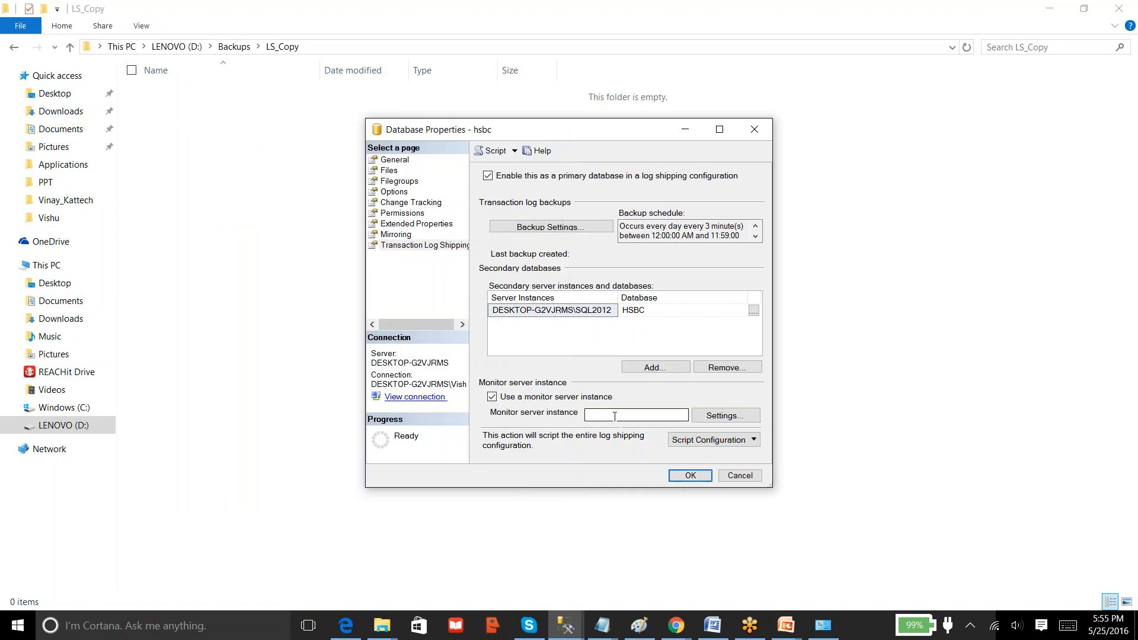
{"action": "left_click", "coordinate": [492, 397]}
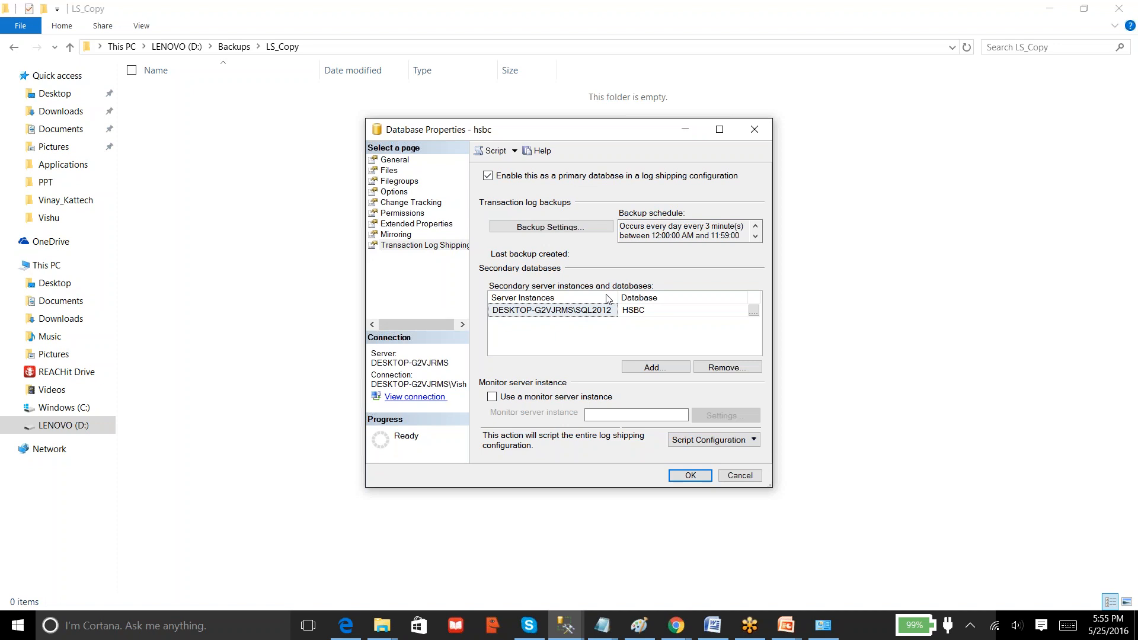
Script the entire log shipping configuration to a new query window
{"action": "left_click", "coordinate": [754, 440]}
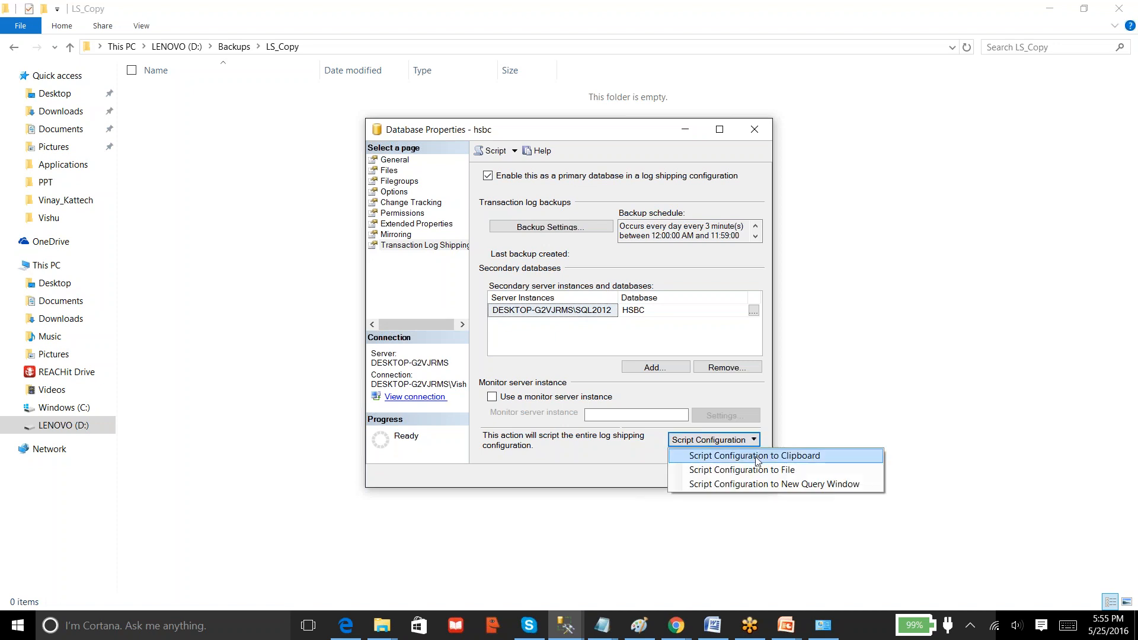
{"action": "left_click", "coordinate": [761, 485]}
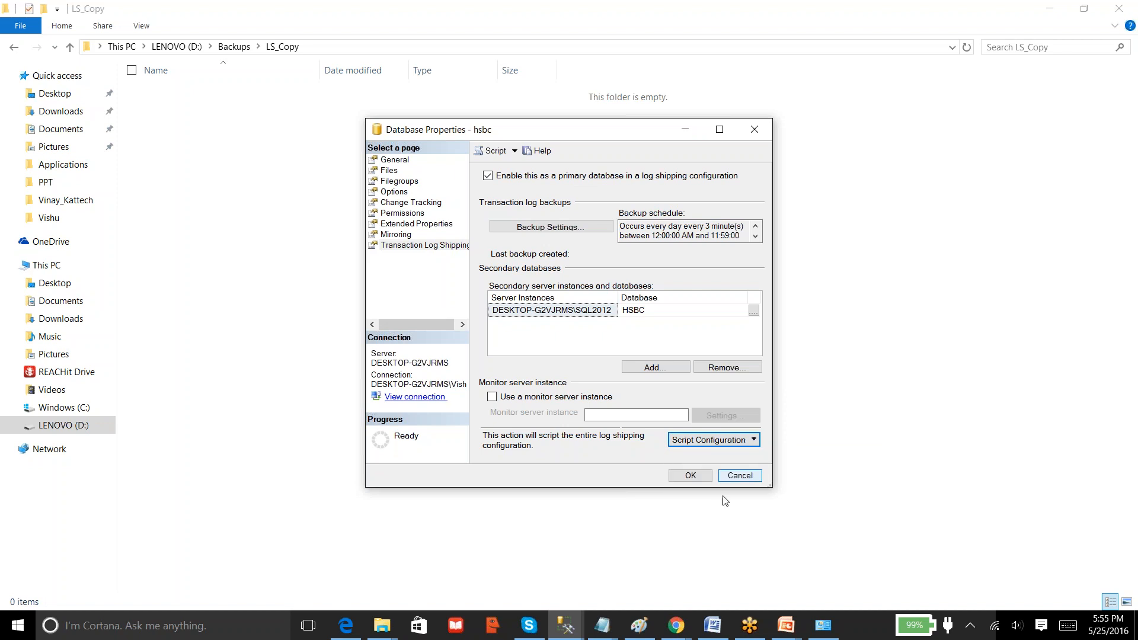
Save the hsbc log shipping configuration from the database properties and close the finished progress report
{"action": "mouse_move", "coordinate": [566, 625]}
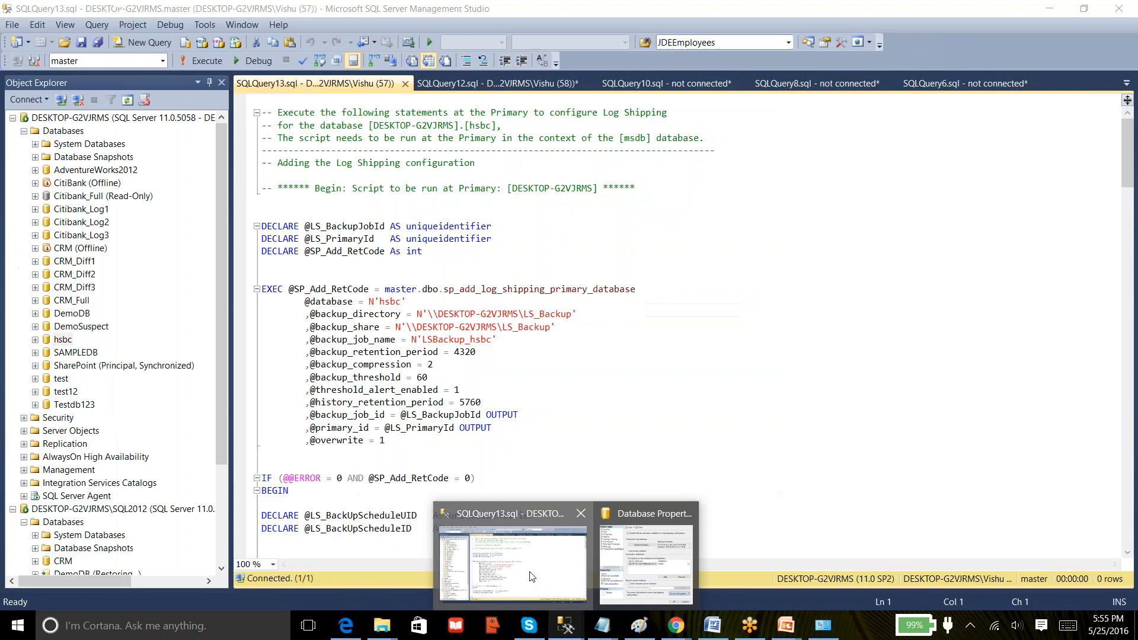
{"action": "left_click", "coordinate": [531, 576]}
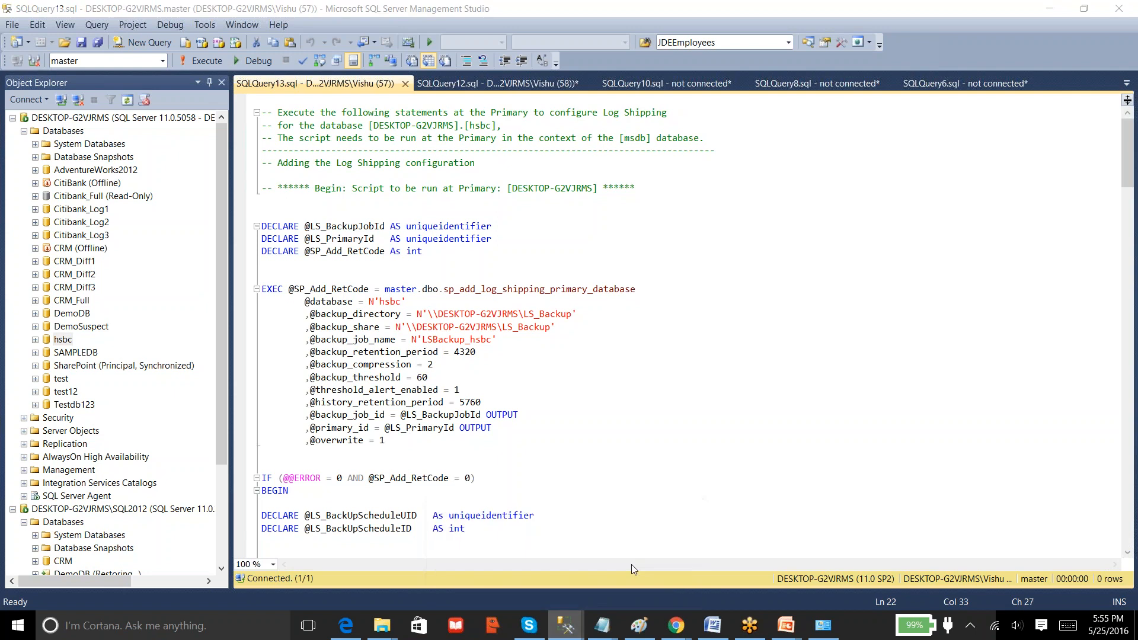
{"action": "right_click", "coordinate": [573, 618]}
{"action": "left_click", "coordinate": [569, 622]}
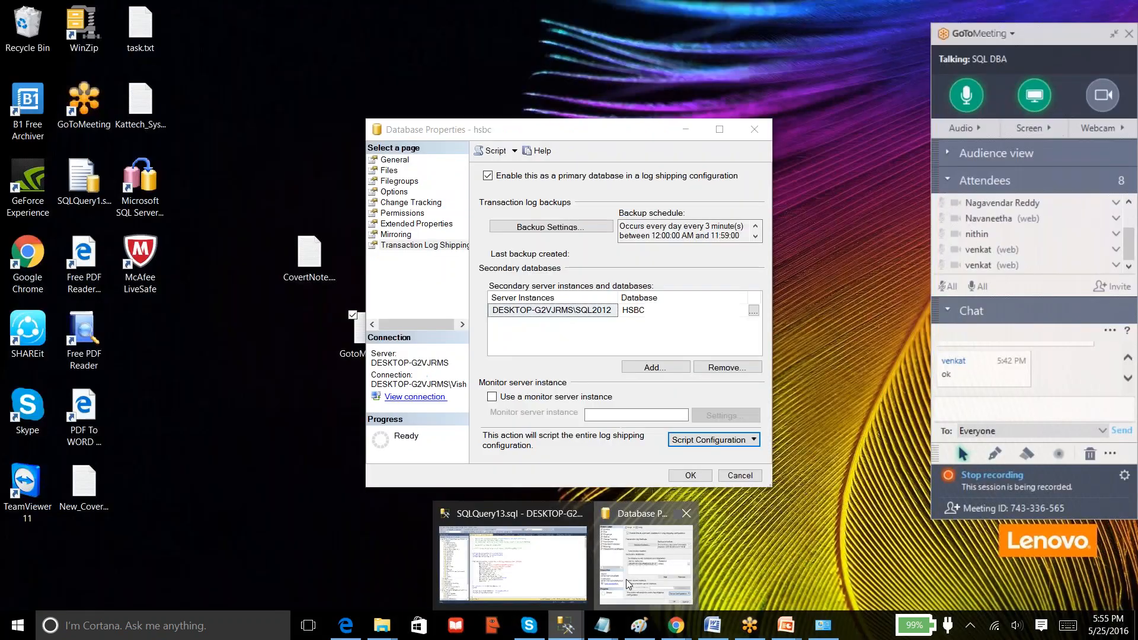
{"action": "left_click", "coordinate": [628, 583]}
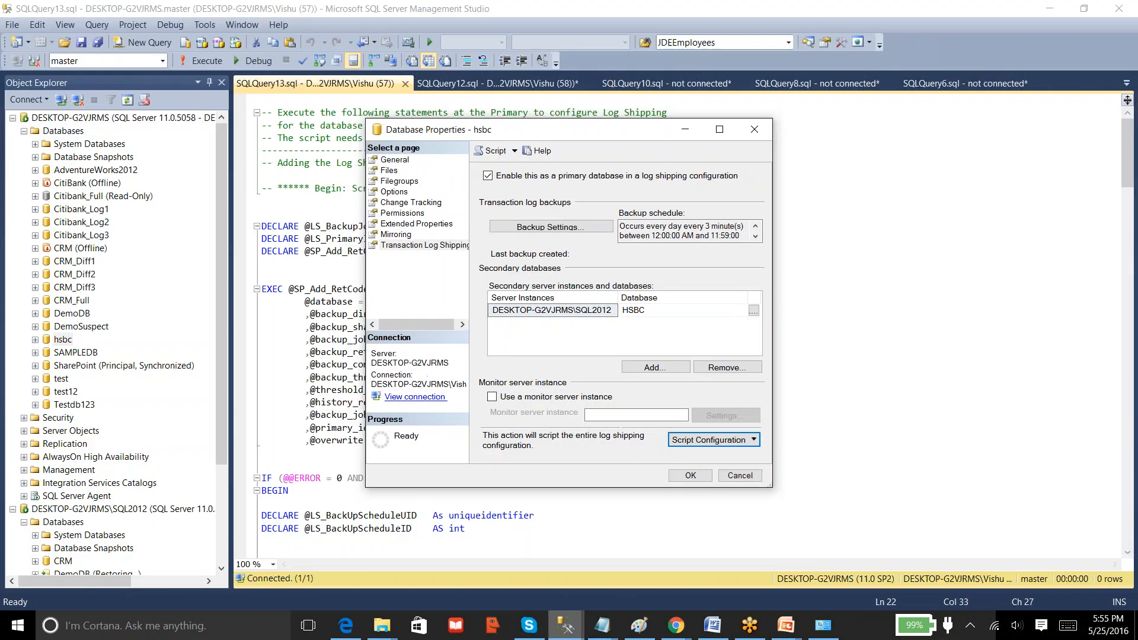
{"action": "left_click", "coordinate": [691, 475]}
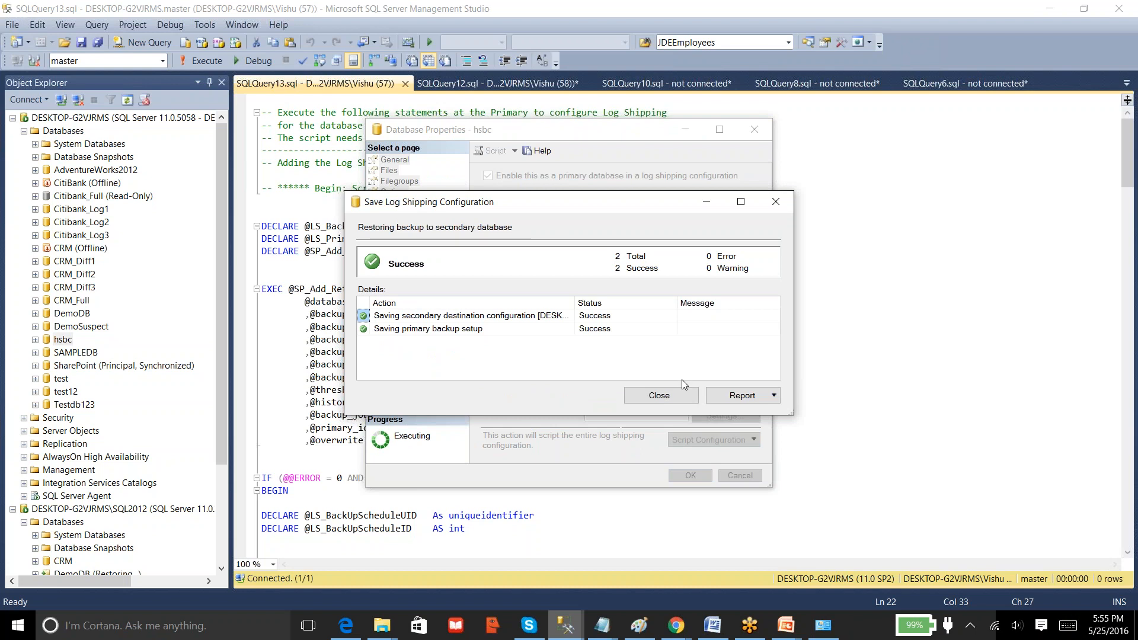
{"action": "left_click", "coordinate": [634, 394]}
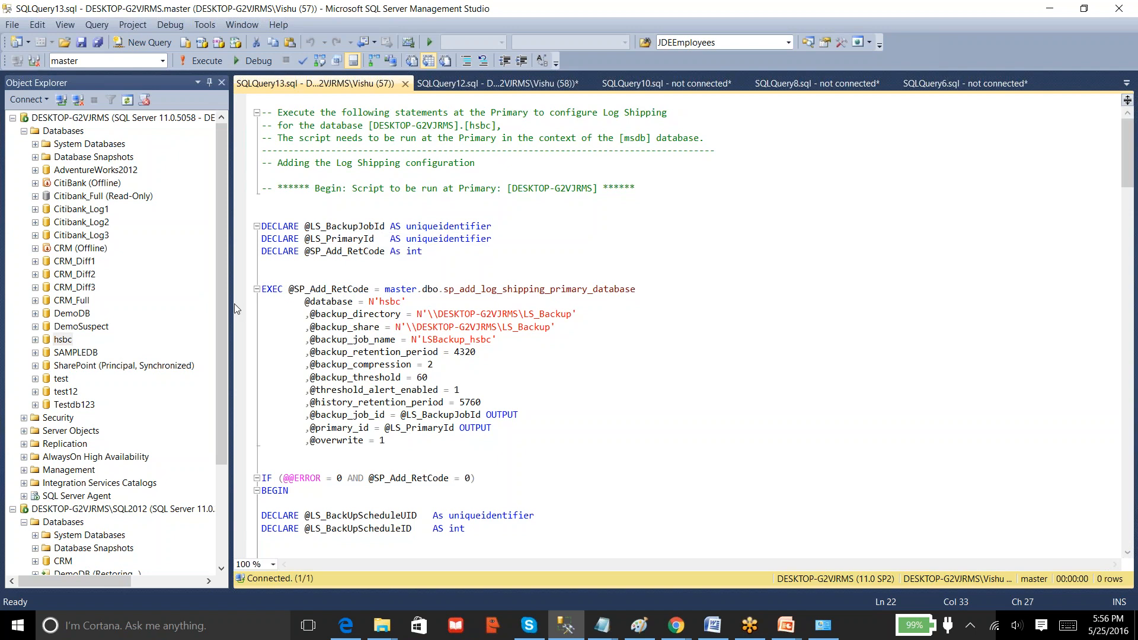
Check the databases on the SQL2012 instance, and collapse the Databases folders of both instances
{"action": "left_click_drag", "start_coordinate": [222, 304], "coordinate": [234, 446]}
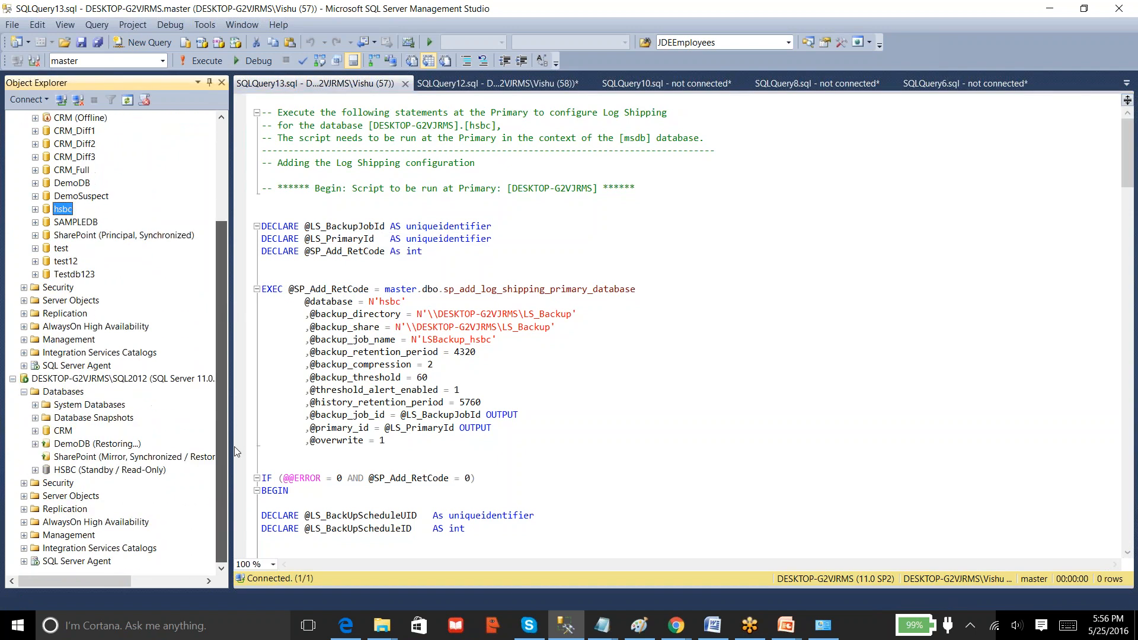
{"action": "left_click", "coordinate": [24, 392]}
{"action": "left_click_drag", "start_coordinate": [220, 379], "coordinate": [215, 282]}
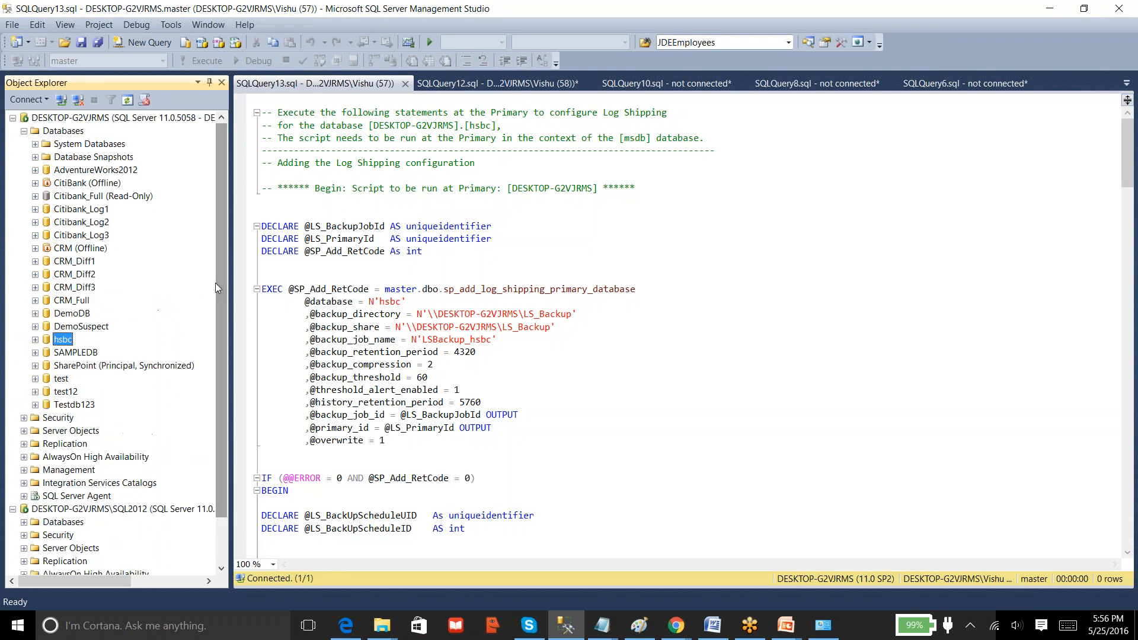
{"action": "left_click", "coordinate": [24, 131]}
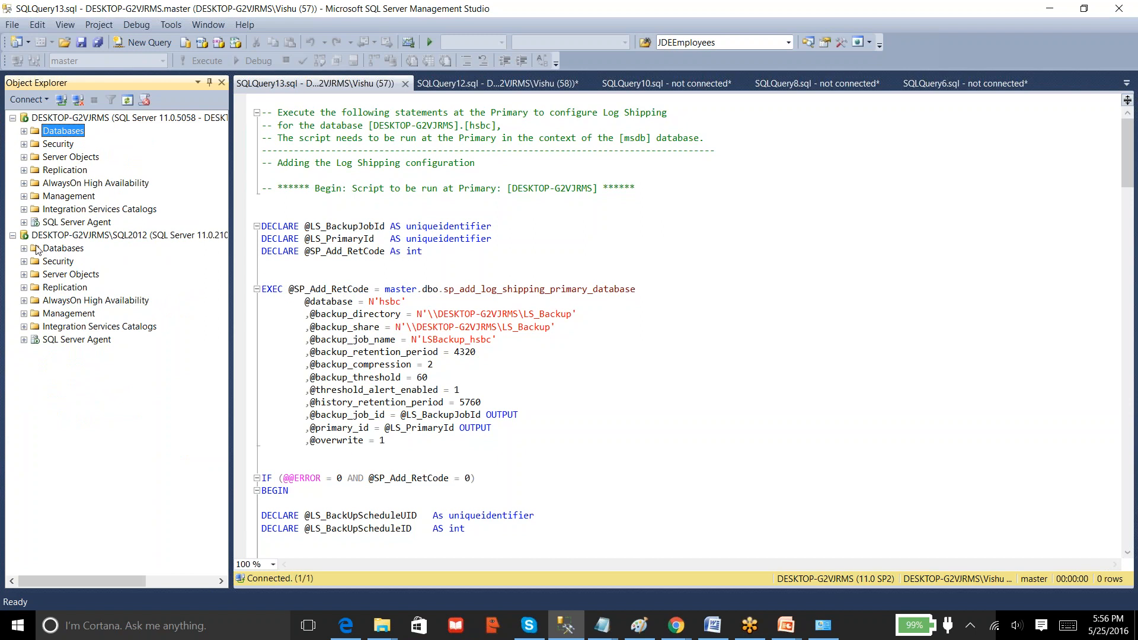
Expand SQL Server Agent on the primary instance DESKTOP-G2VJRMS and refresh its job list
{"action": "left_click", "coordinate": [39, 223]}
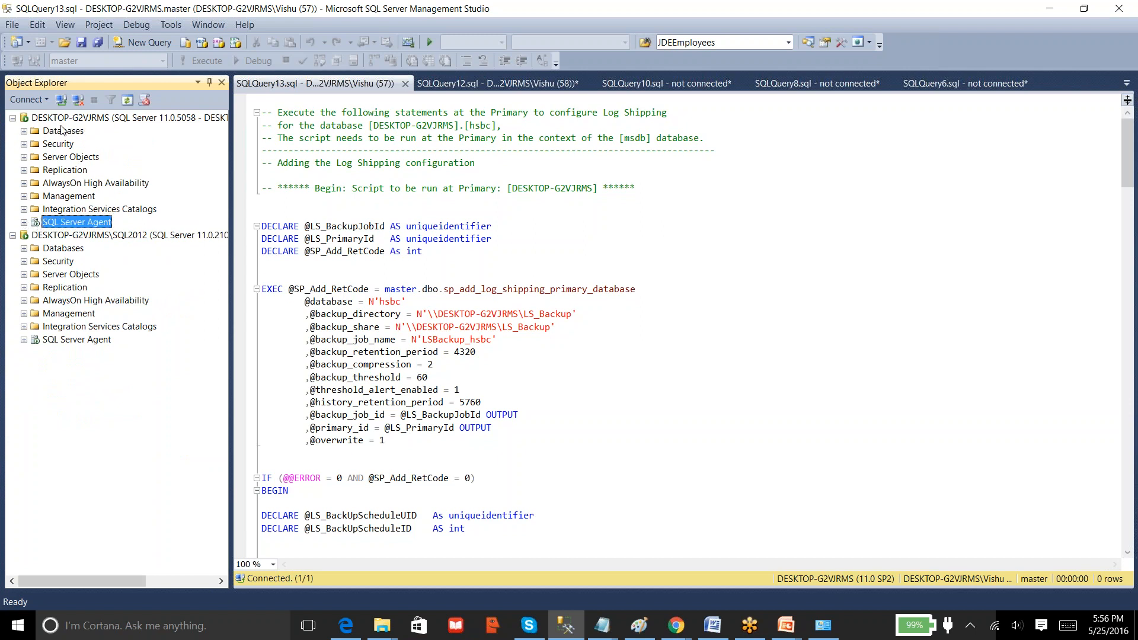
{"action": "left_click", "coordinate": [24, 222]}
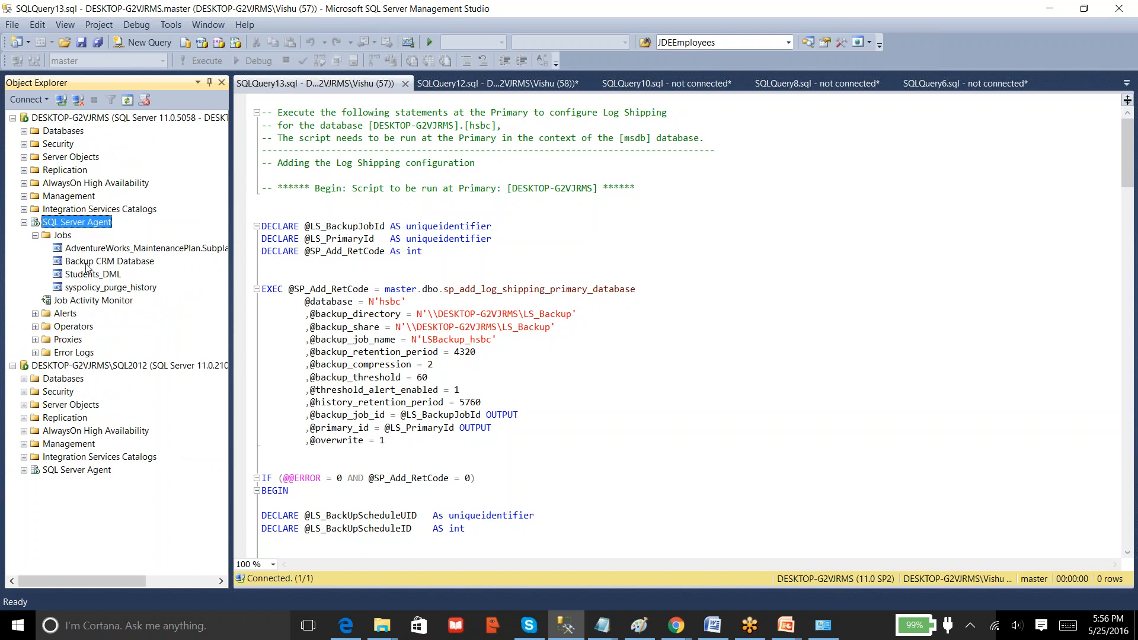
{"action": "left_click", "coordinate": [62, 236]}
{"action": "right_click", "coordinate": [64, 239]}
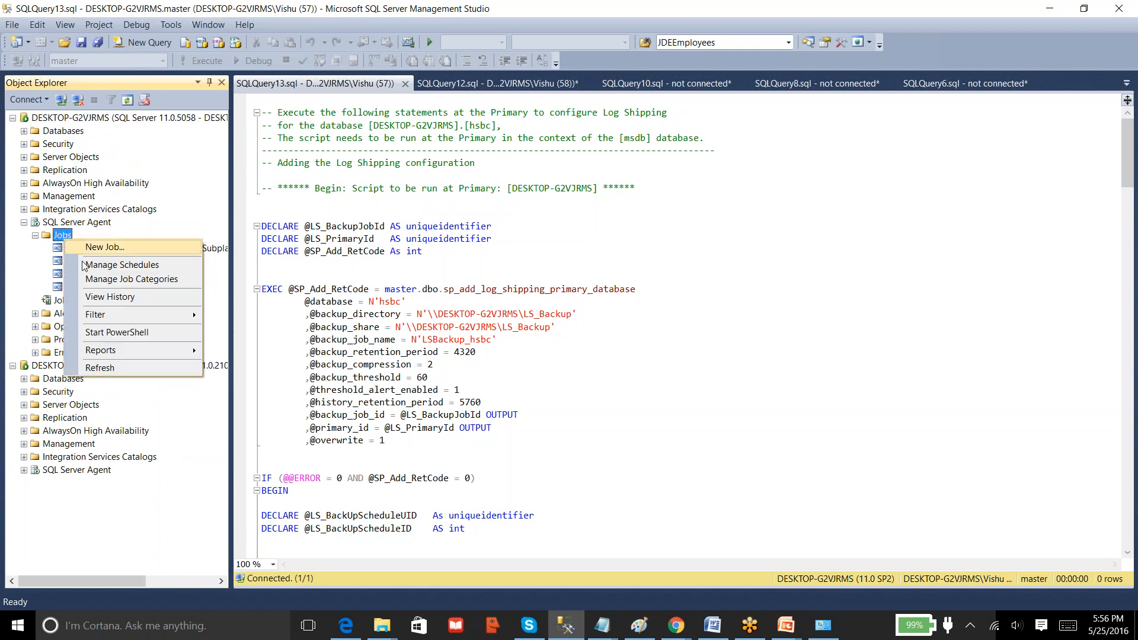
{"action": "left_click", "coordinate": [136, 366]}
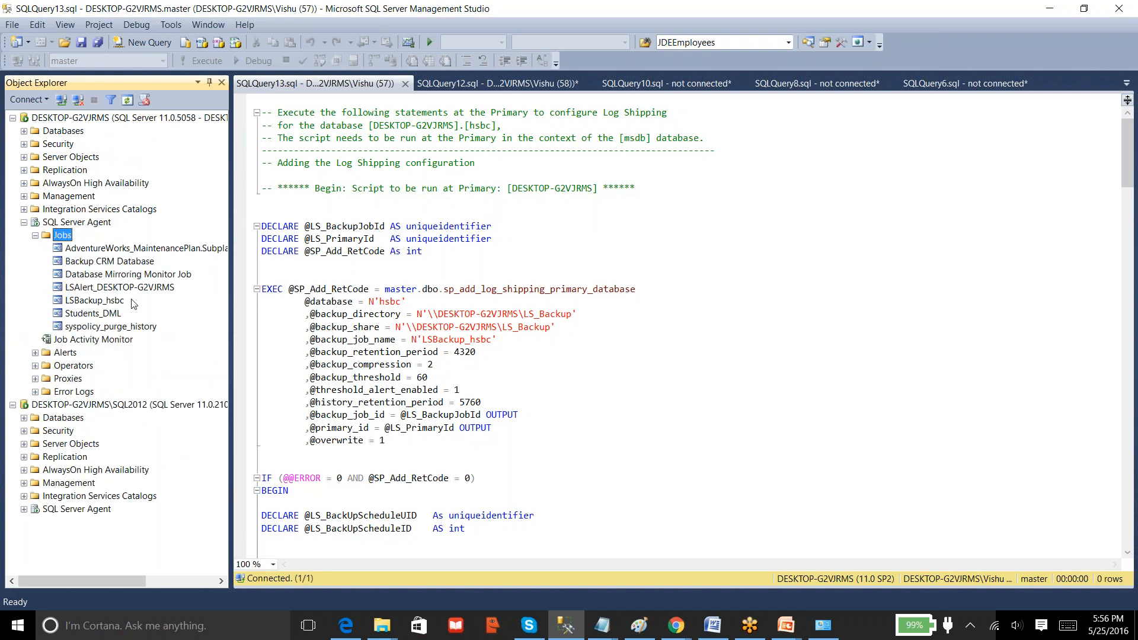
View the history of the LSBackup_hsbc job and check the LS_Backup share for backup files
{"action": "left_click", "coordinate": [108, 302]}
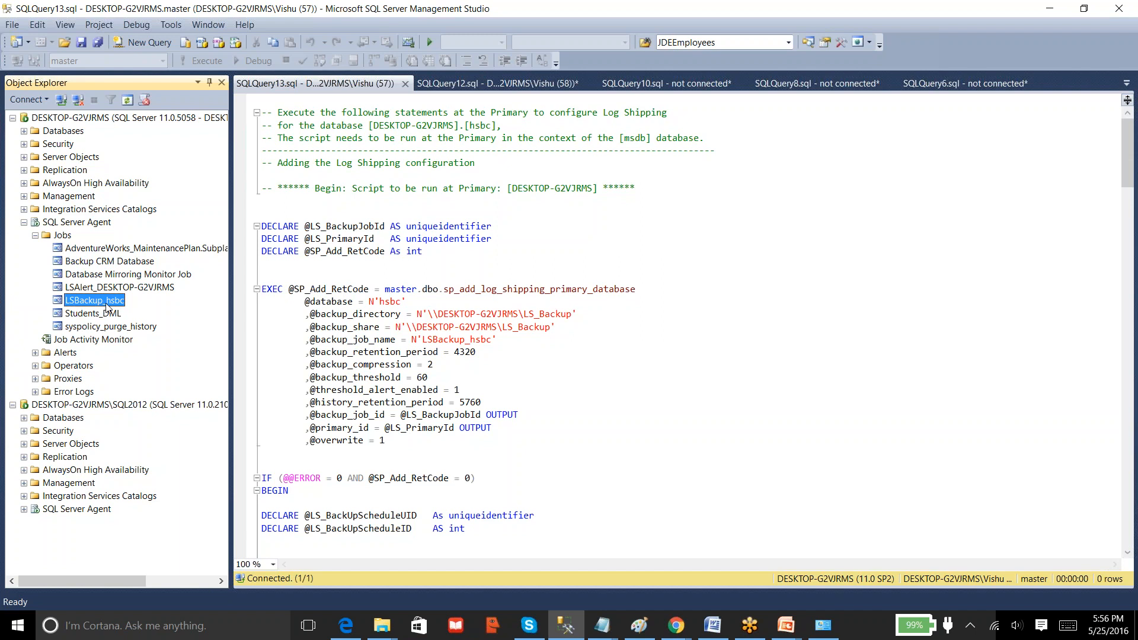
{"action": "right_click", "coordinate": [107, 304]}
{"action": "left_click", "coordinate": [135, 377]}
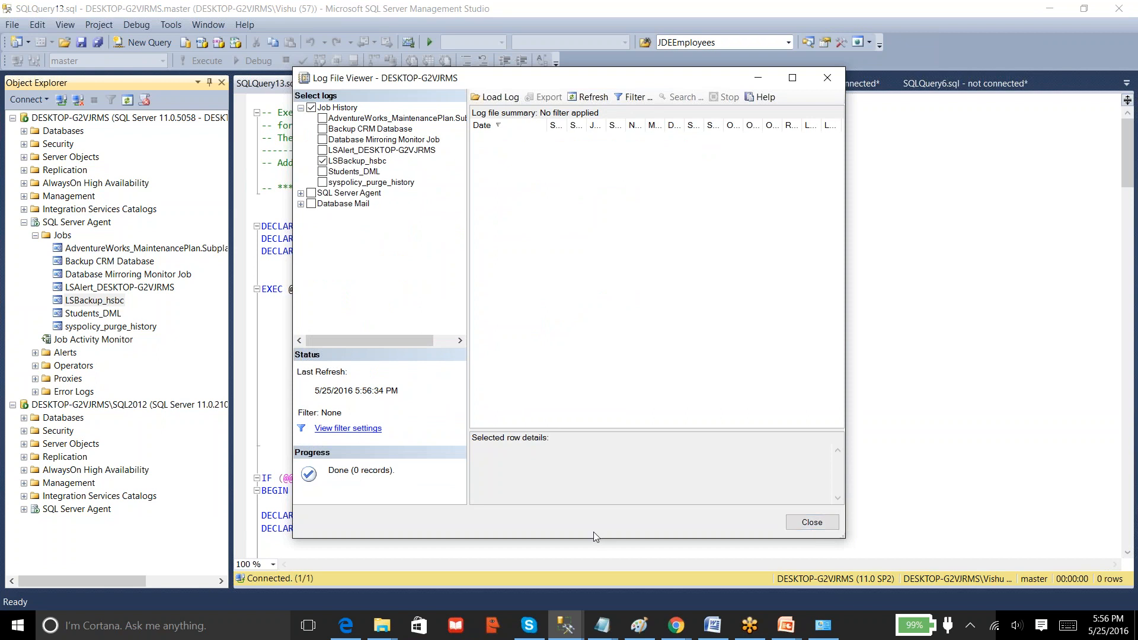
{"action": "mouse_move", "coordinate": [382, 625]}
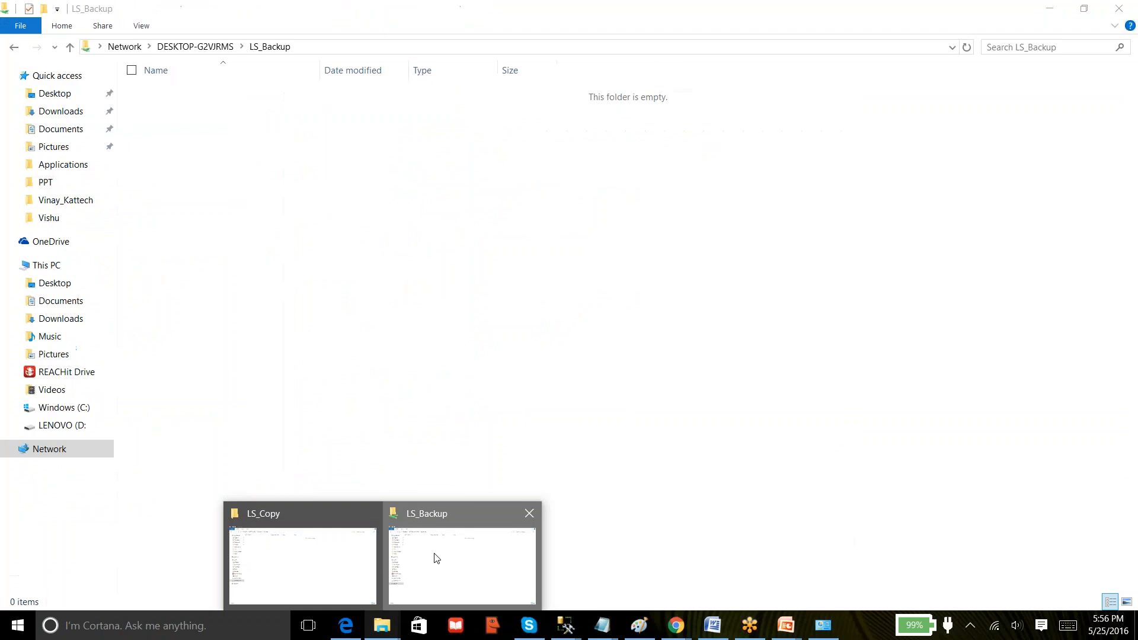
{"action": "left_click", "coordinate": [435, 558]}
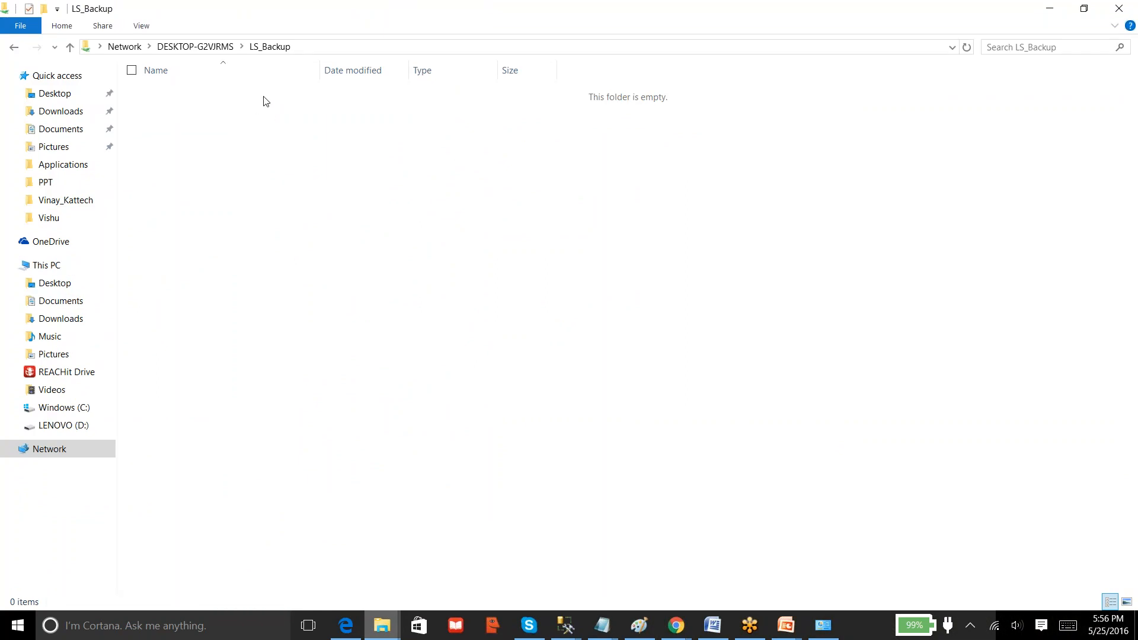
Refresh the LSBackup_hsbc job history and close the Log File Viewer
{"action": "mouse_move", "coordinate": [566, 625]}
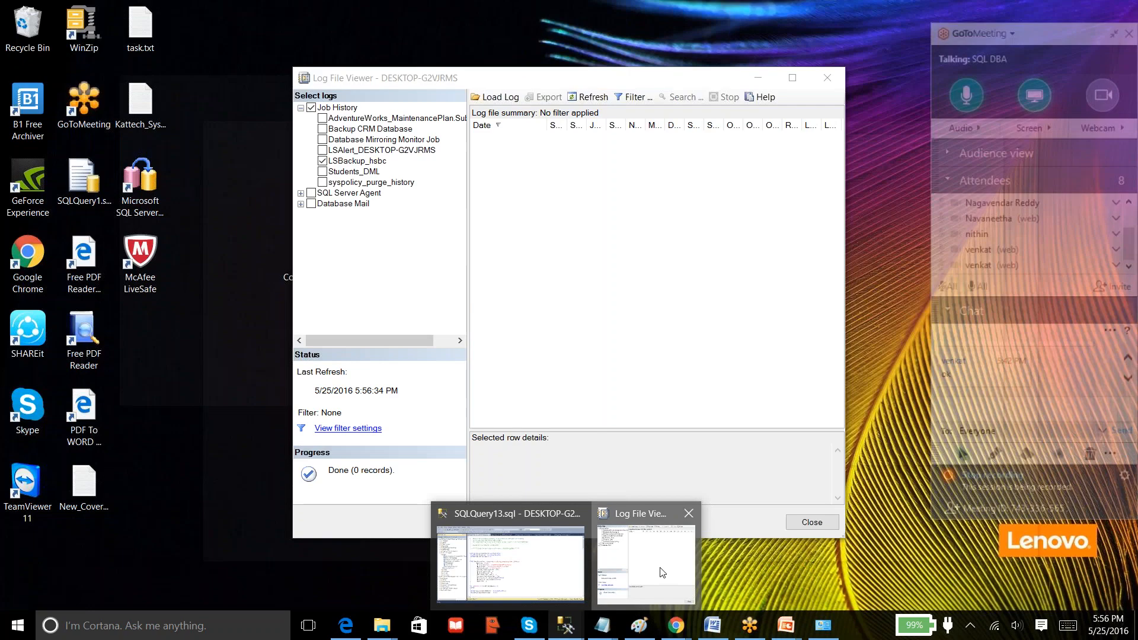
{"action": "left_click", "coordinate": [662, 571]}
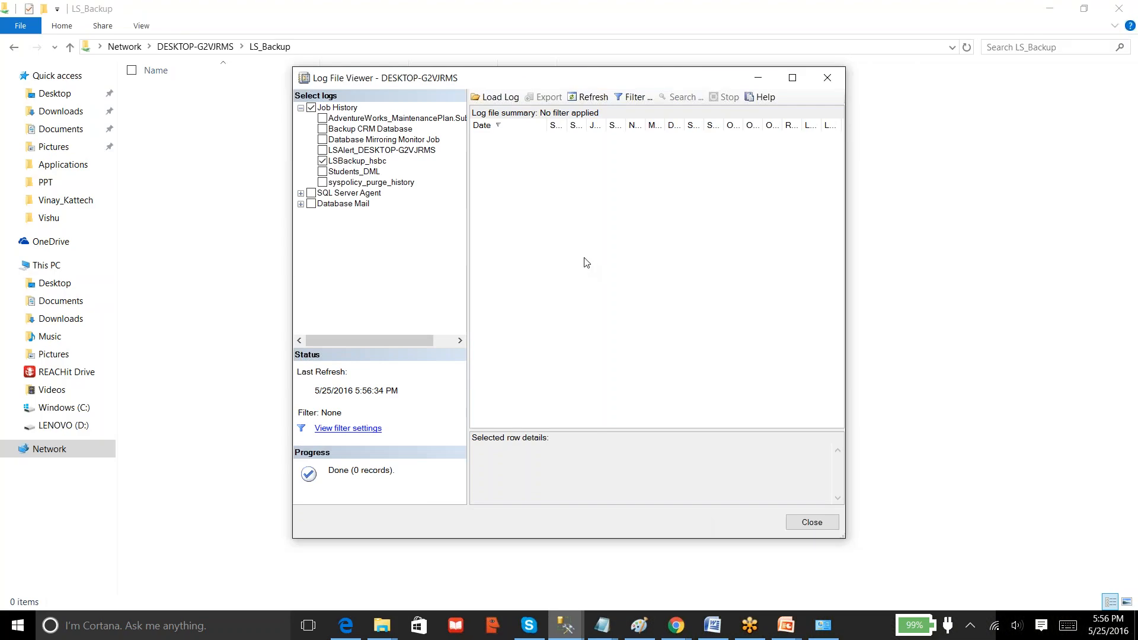
{"action": "left_click", "coordinate": [594, 98]}
{"action": "left_click", "coordinate": [594, 98]}
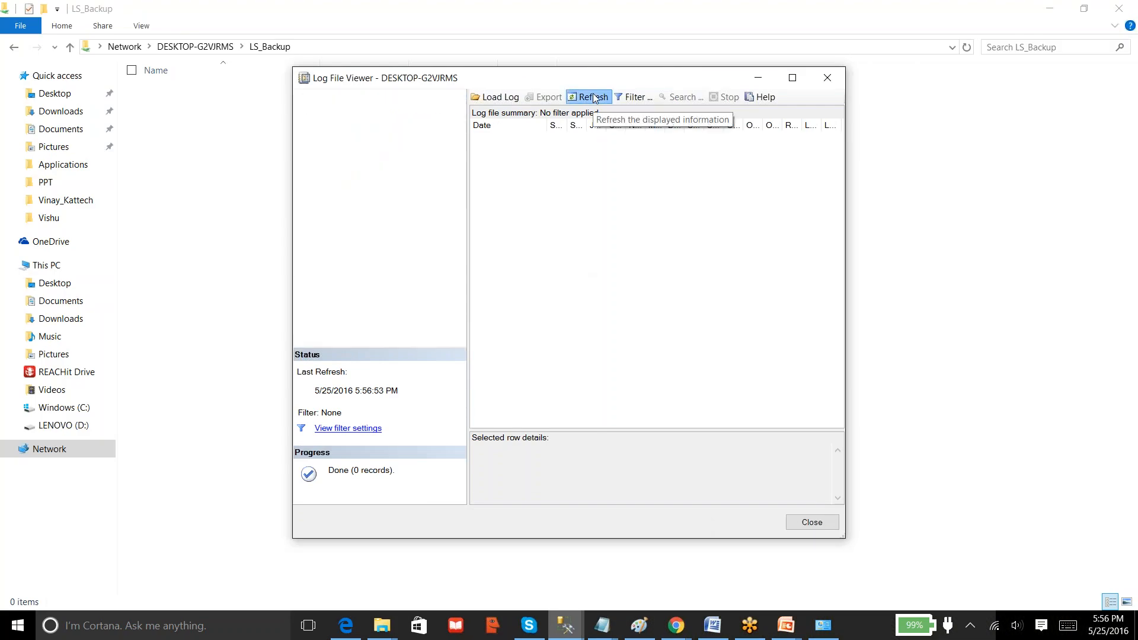
{"action": "left_click", "coordinate": [811, 522]}
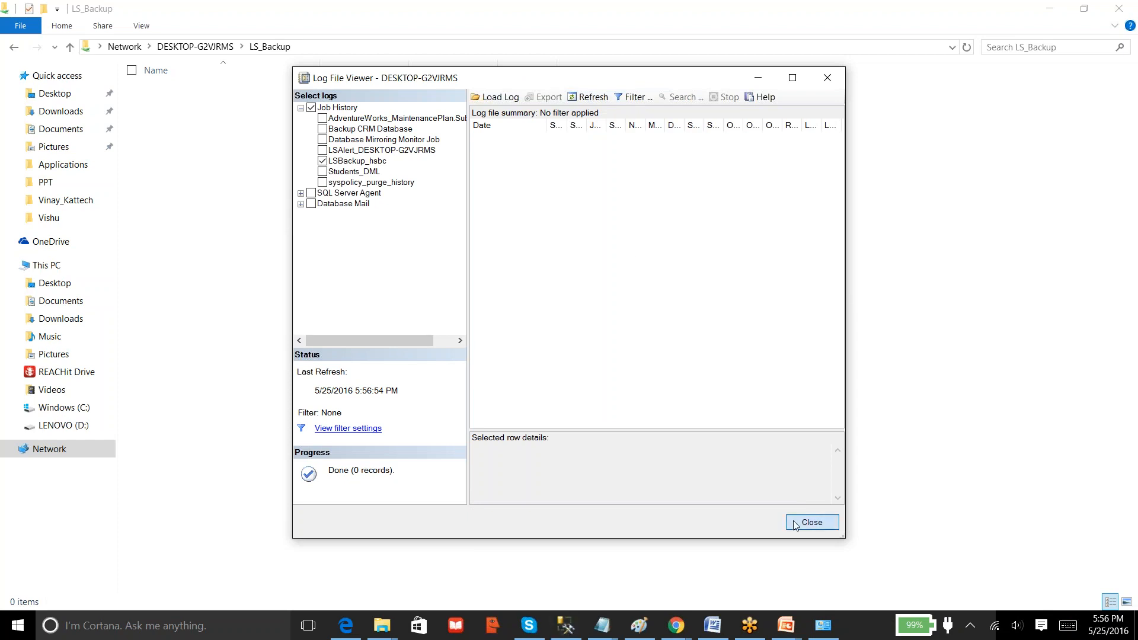
Open the primary instance's Job Activity Monitor and widen the Name and Status columns to read the LSBackup_hsbc status
{"action": "mouse_move", "coordinate": [552, 629]}
{"action": "left_click", "coordinate": [571, 585]}
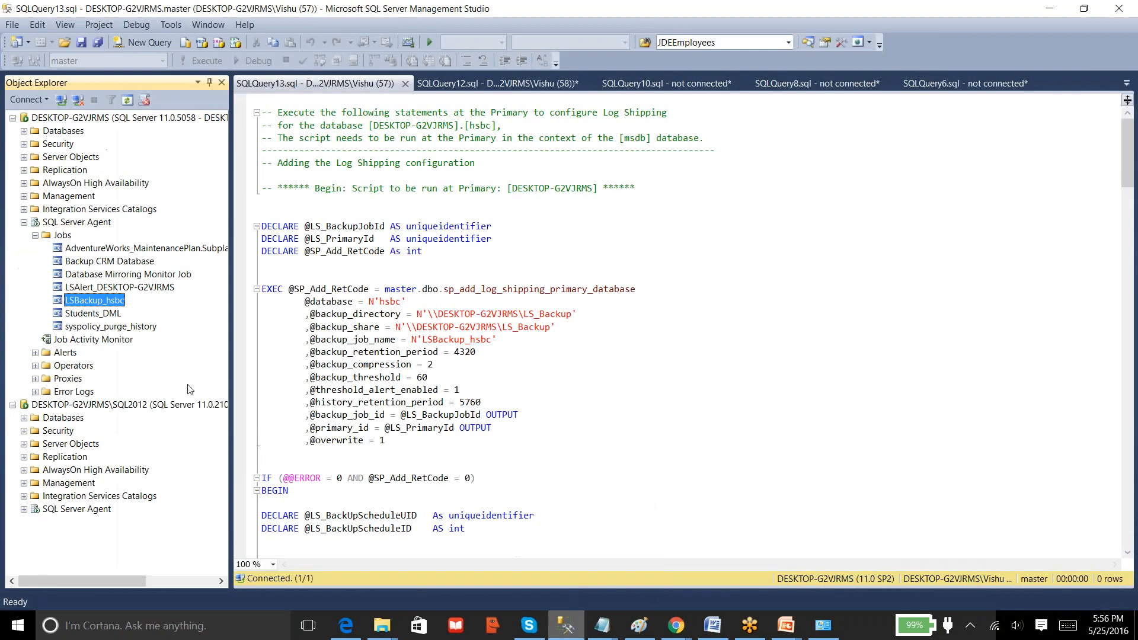
{"action": "left_click", "coordinate": [122, 343]}
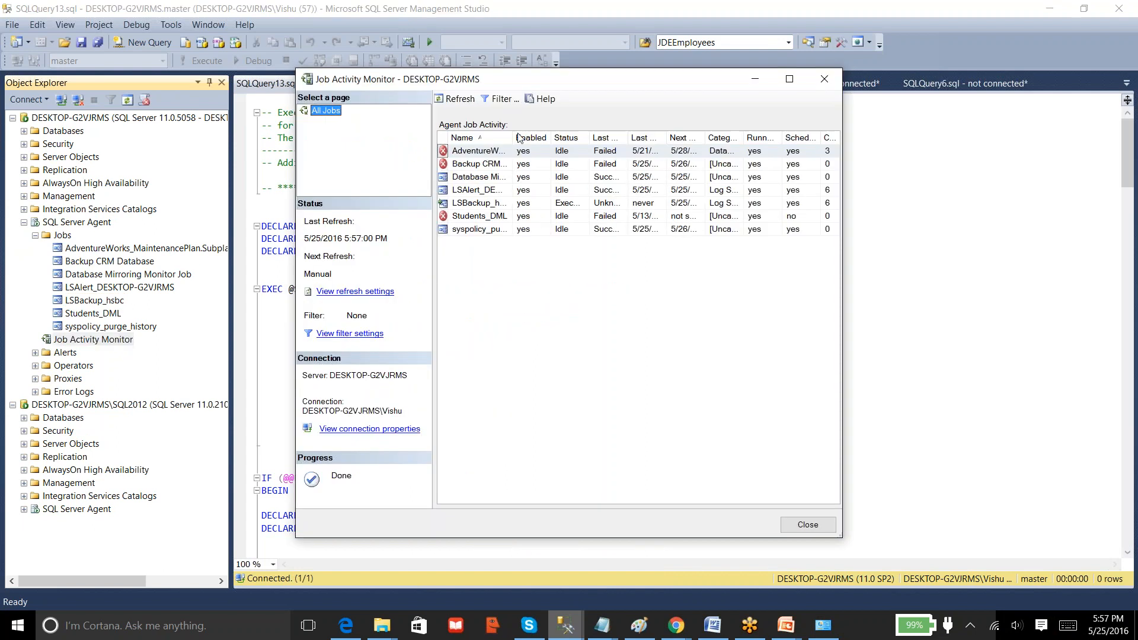
{"action": "double_click", "coordinate": [514, 138]}
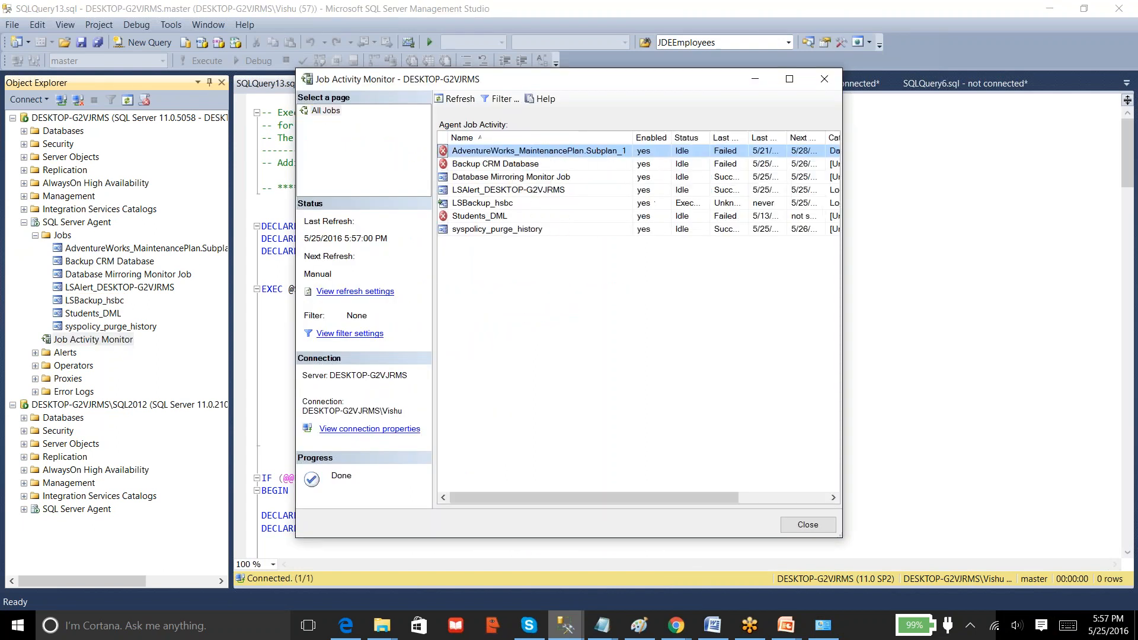
{"action": "left_click", "coordinate": [509, 204]}
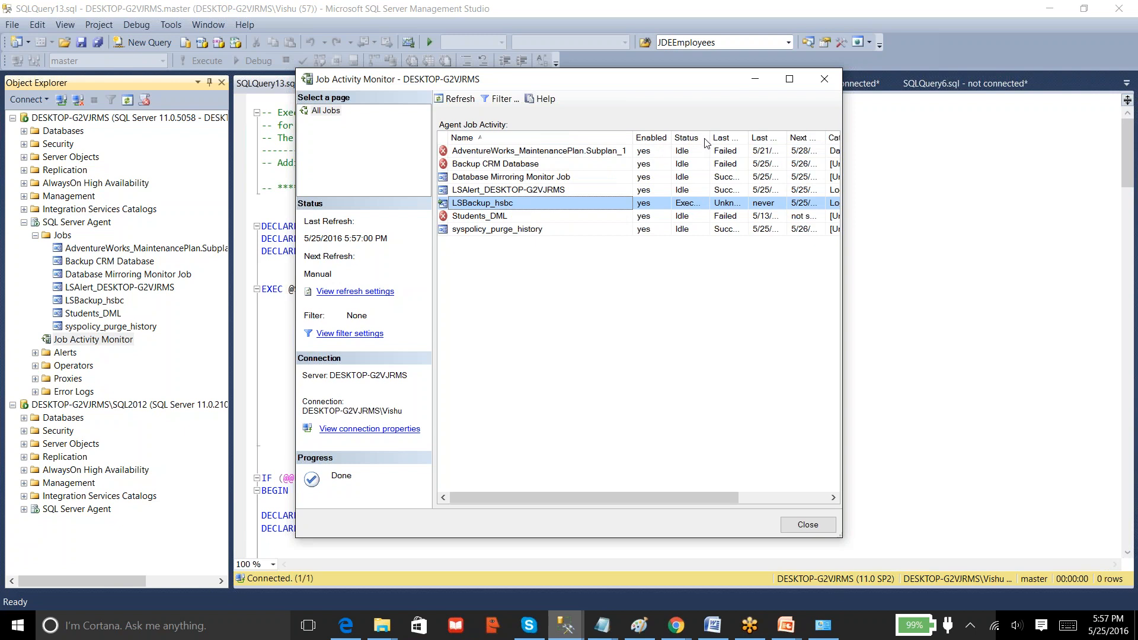
{"action": "left_click_drag", "start_coordinate": [710, 137], "coordinate": [761, 136]}
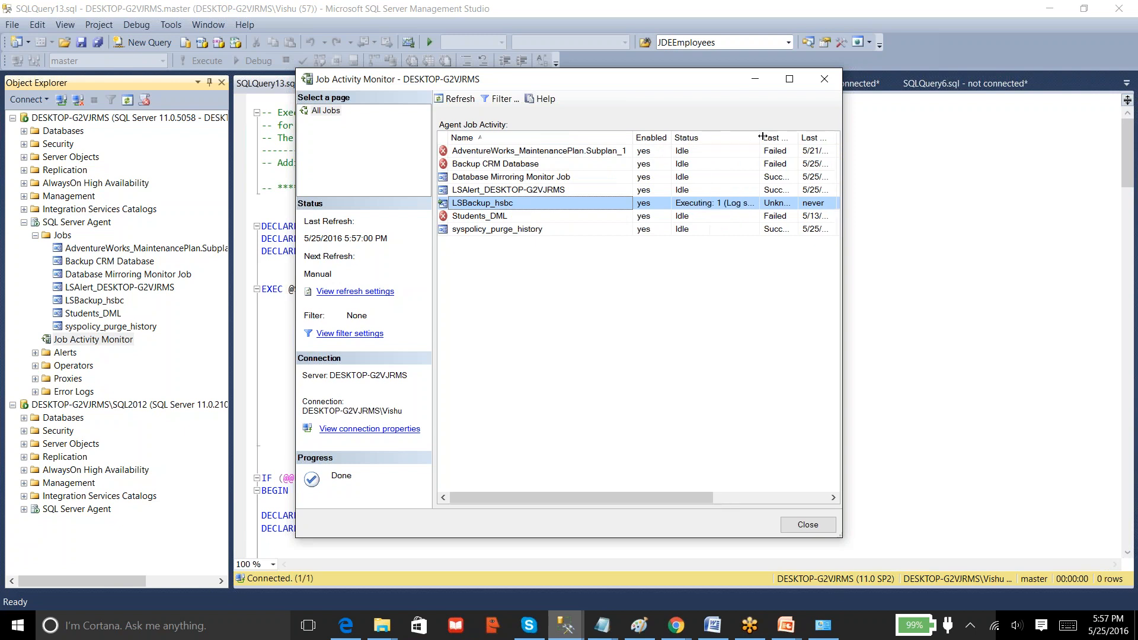
{"action": "left_click", "coordinate": [738, 204]}
Check the LS_Backup folder for the transaction log backup and refresh the job activity list
{"action": "mouse_move", "coordinate": [387, 635]}
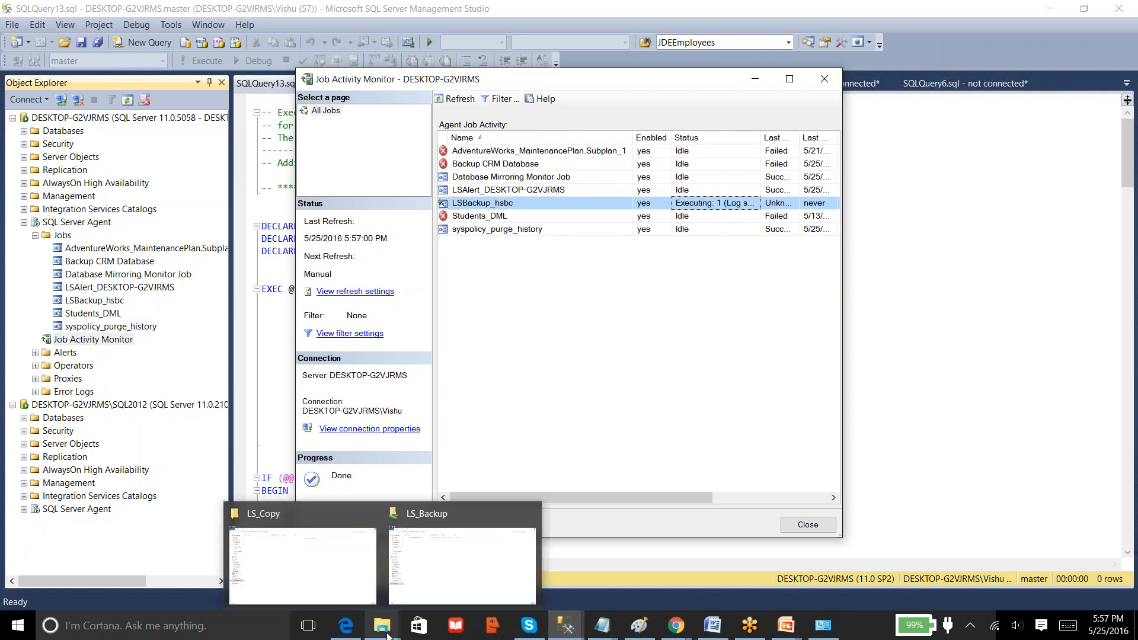
{"action": "left_click", "coordinate": [425, 584]}
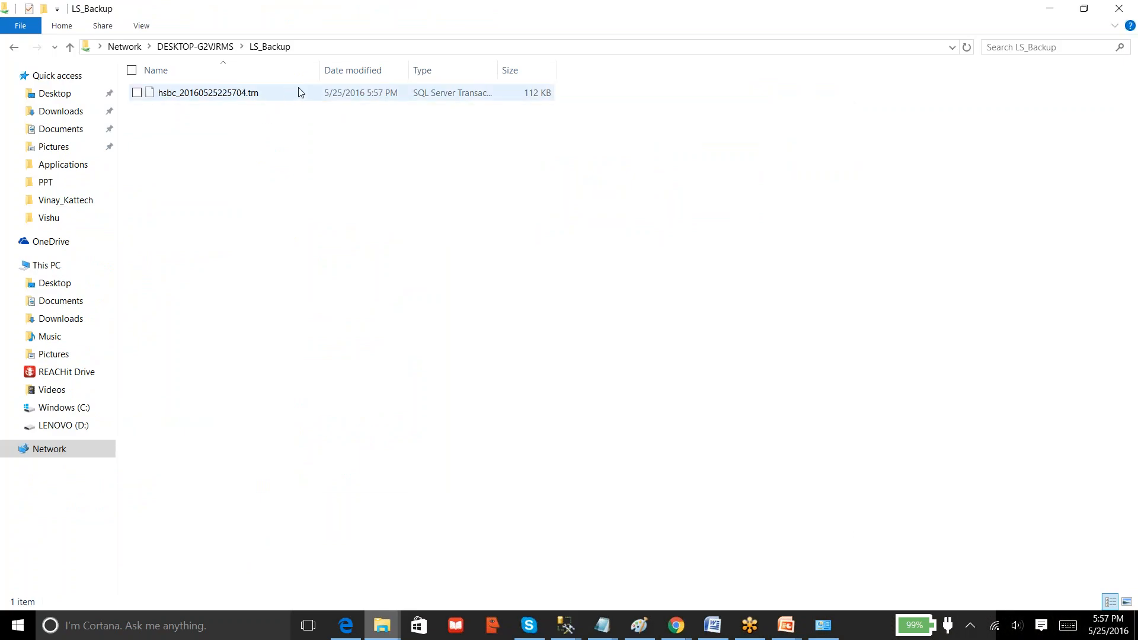
{"action": "mouse_move", "coordinate": [565, 625]}
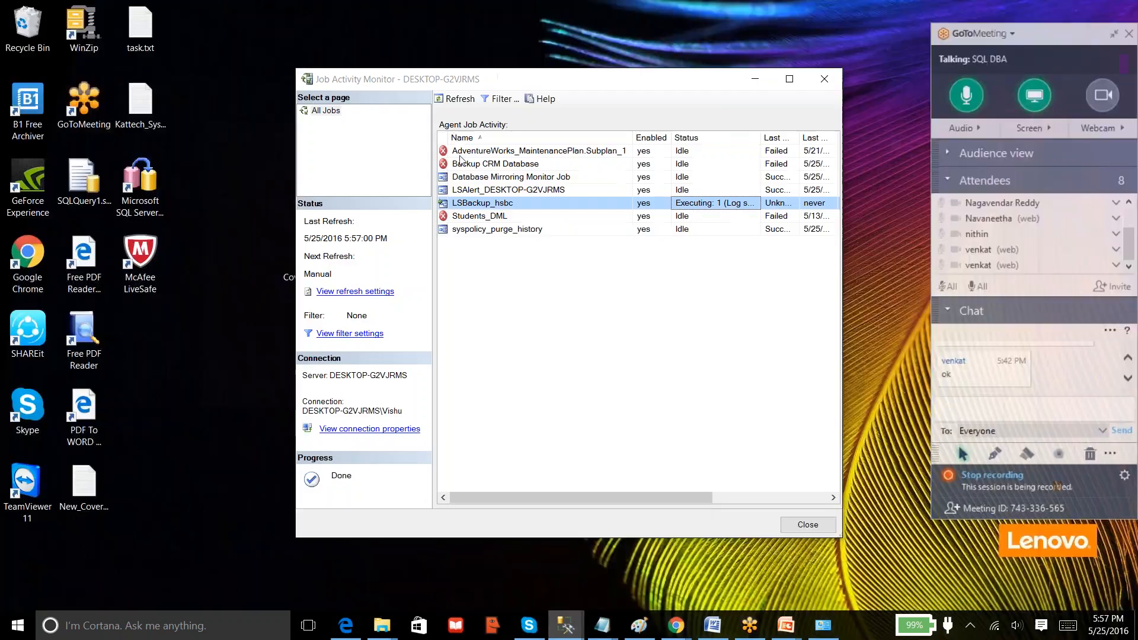
{"action": "left_click", "coordinate": [643, 560]}
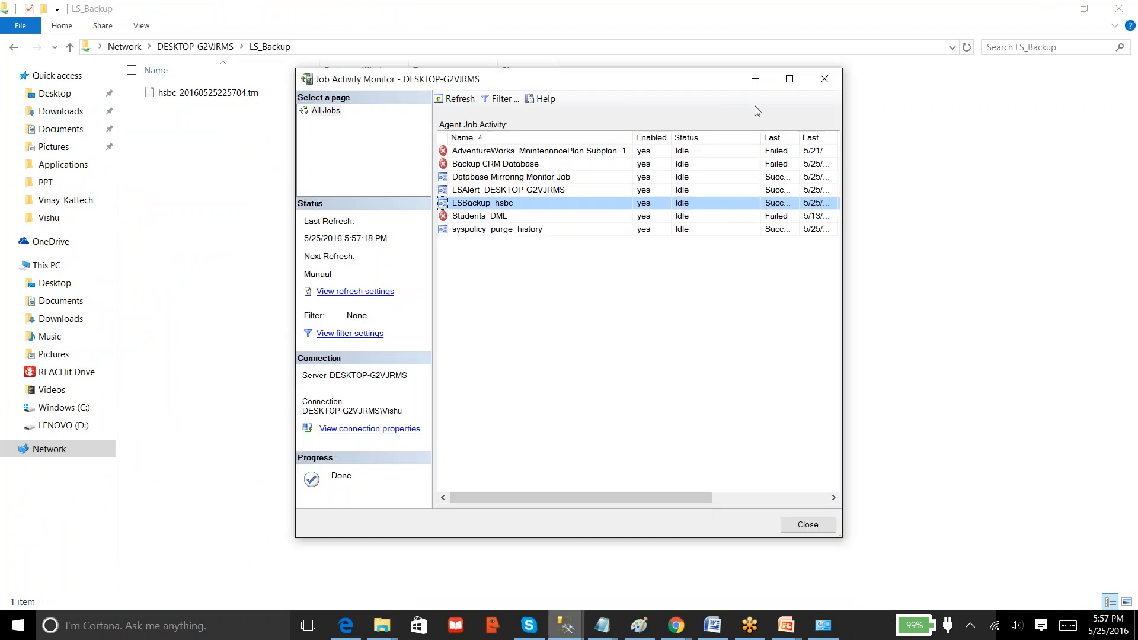
Maximize the Job Activity Monitor, widen Last Run and Next Run to read LSBackup_hsbc's run times, and close it
{"action": "left_click", "coordinate": [789, 79]}
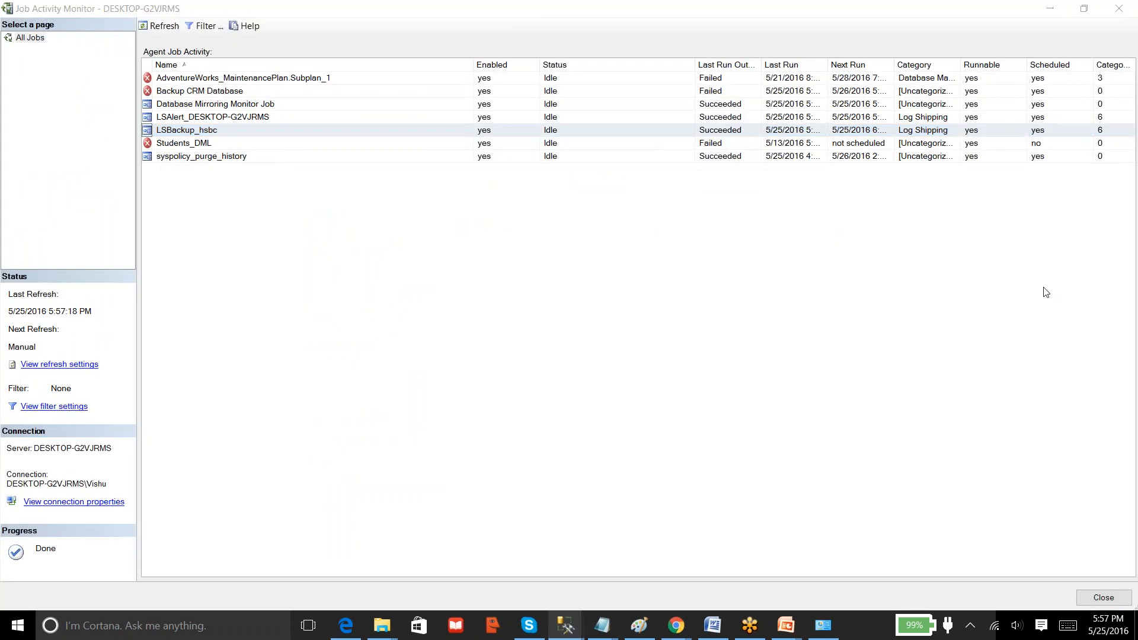
{"action": "double_click", "coordinate": [894, 65]}
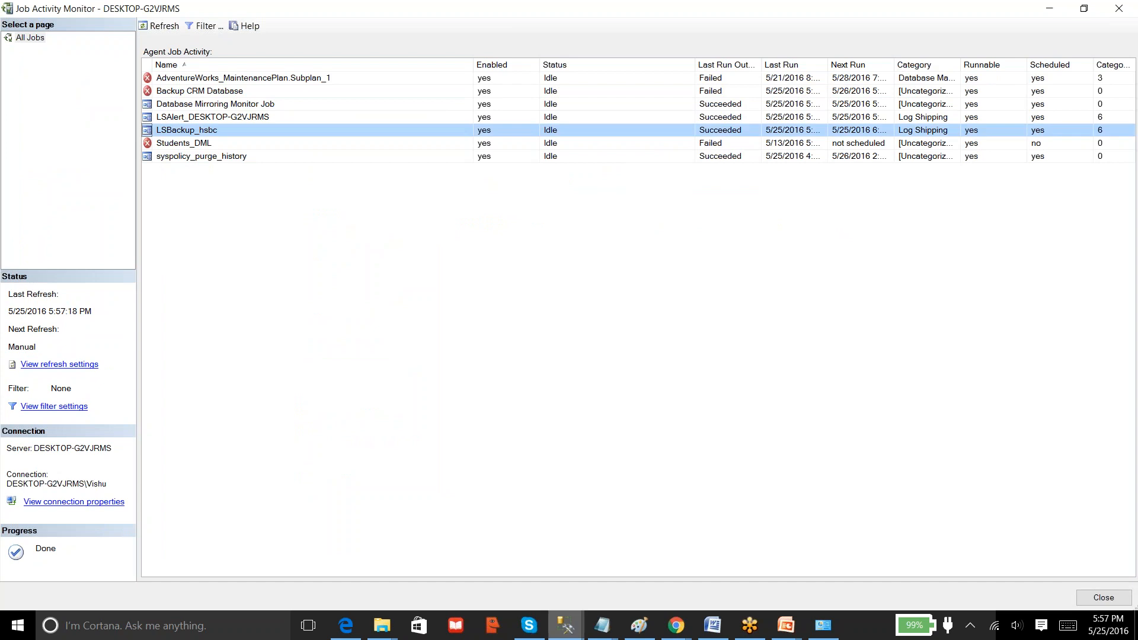
{"action": "double_click", "coordinate": [827, 62]}
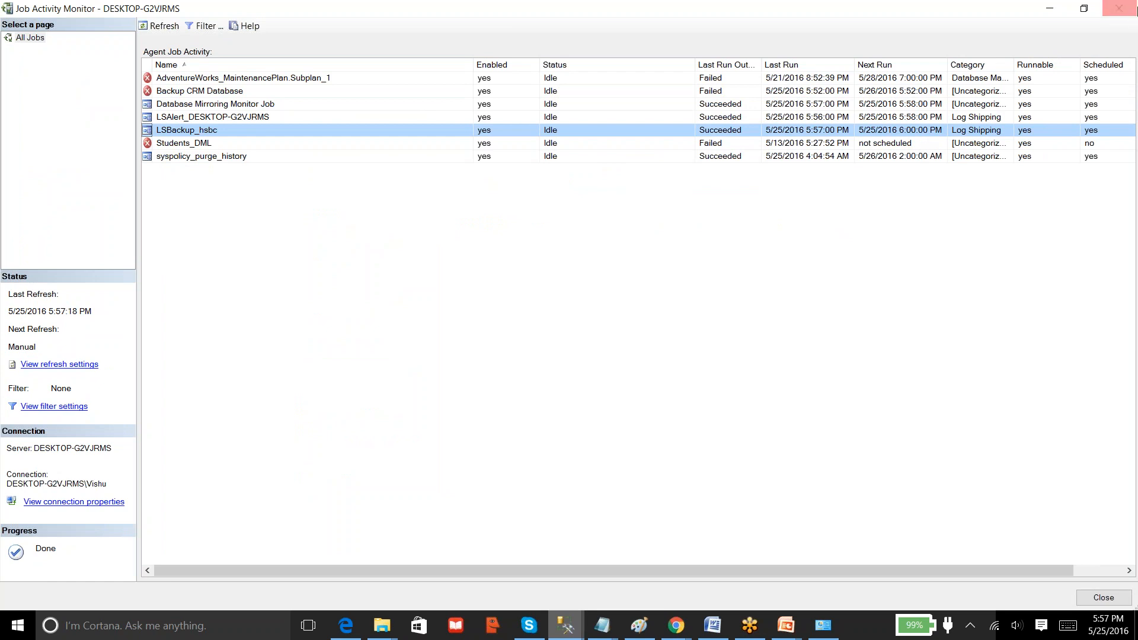
{"action": "left_click", "coordinate": [1118, 12]}
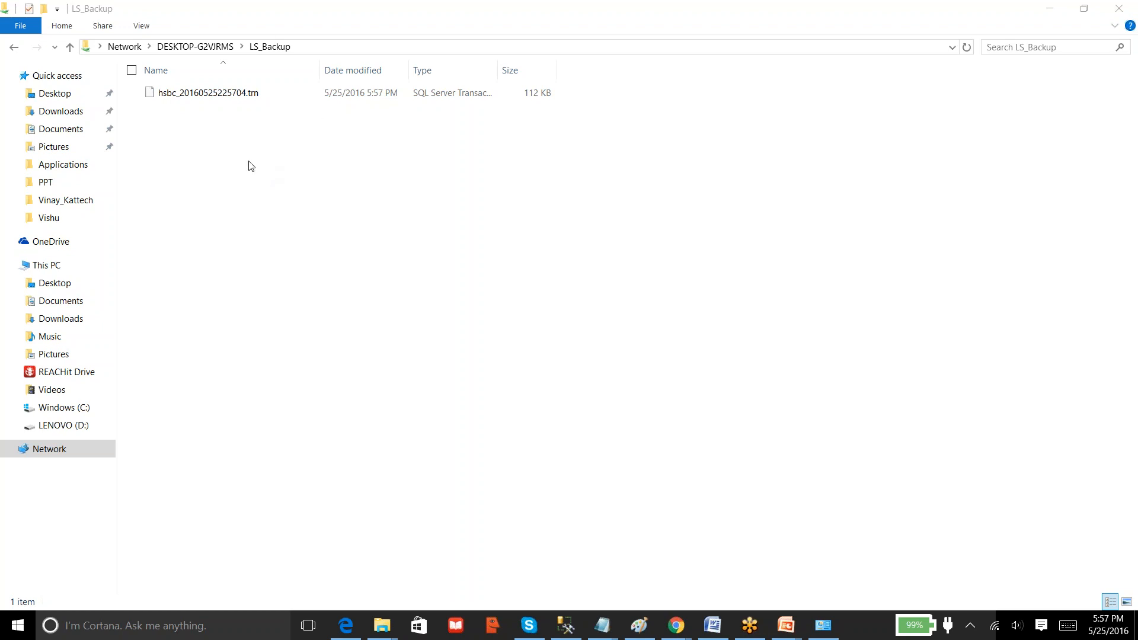
Bring up the LS_Copy folder to check for copied log files and place it as a smaller window over LS_Backup
{"action": "mouse_move", "coordinate": [382, 625]}
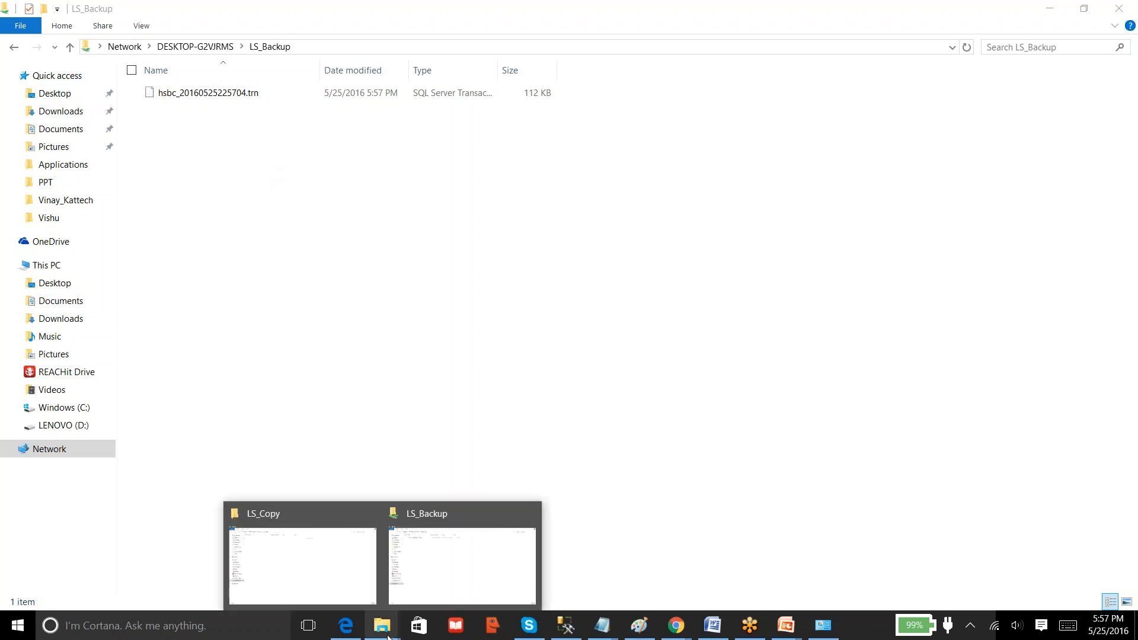
{"action": "left_click", "coordinate": [330, 555]}
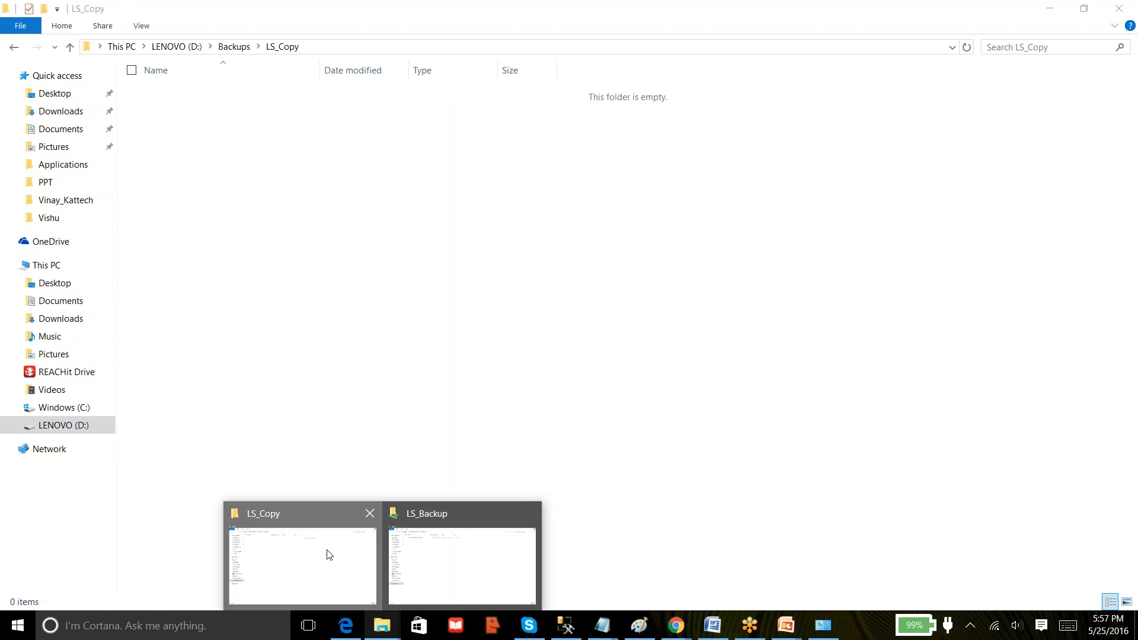
{"action": "left_click", "coordinate": [1083, 9]}
{"action": "left_click_drag", "start_coordinate": [558, 99], "coordinate": [688, 268]}
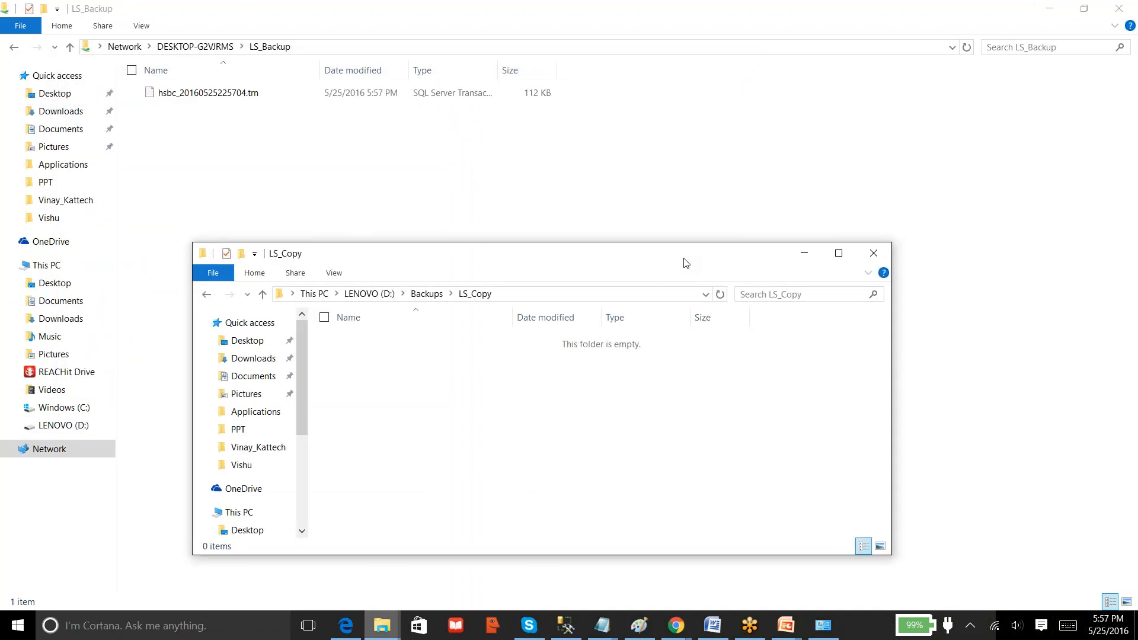
Switch to SQL Server Management Studio, collapse the primary's SQL Server Agent, and expand the SQL2012 instance's agent and refresh its Jobs list
{"action": "left_click", "coordinate": [565, 633]}
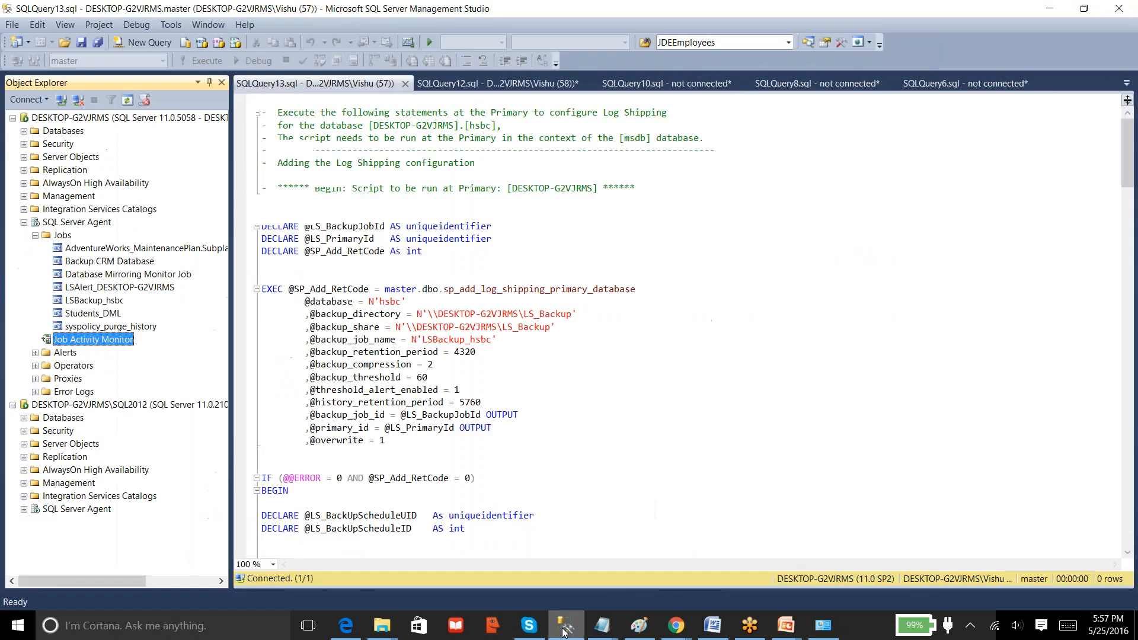
{"action": "left_click", "coordinate": [24, 223]}
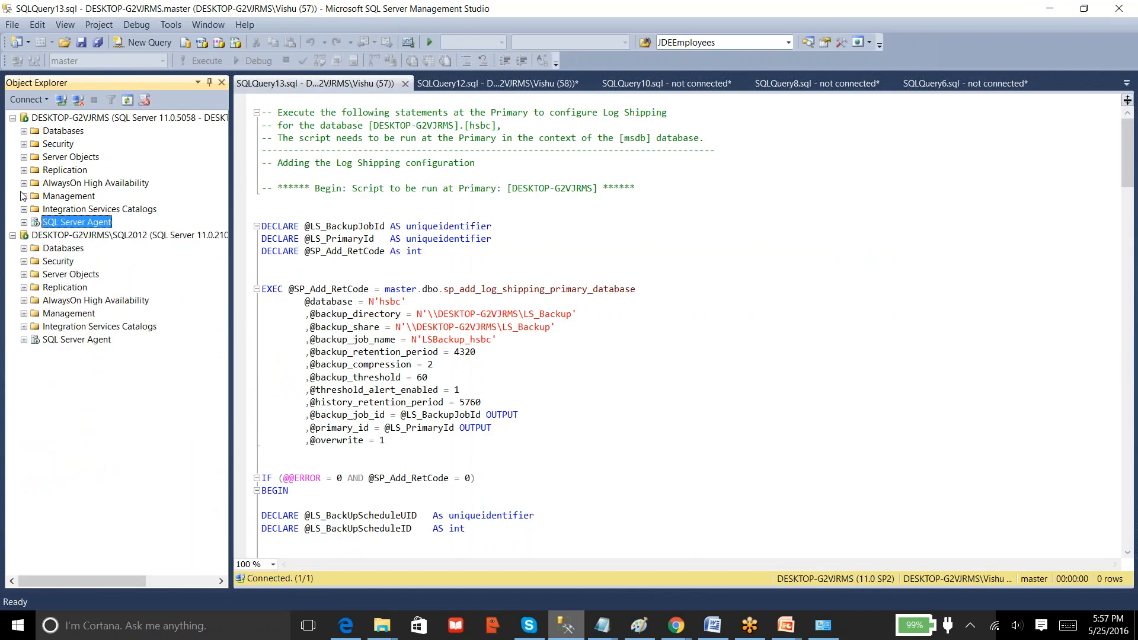
{"action": "left_click", "coordinate": [48, 237]}
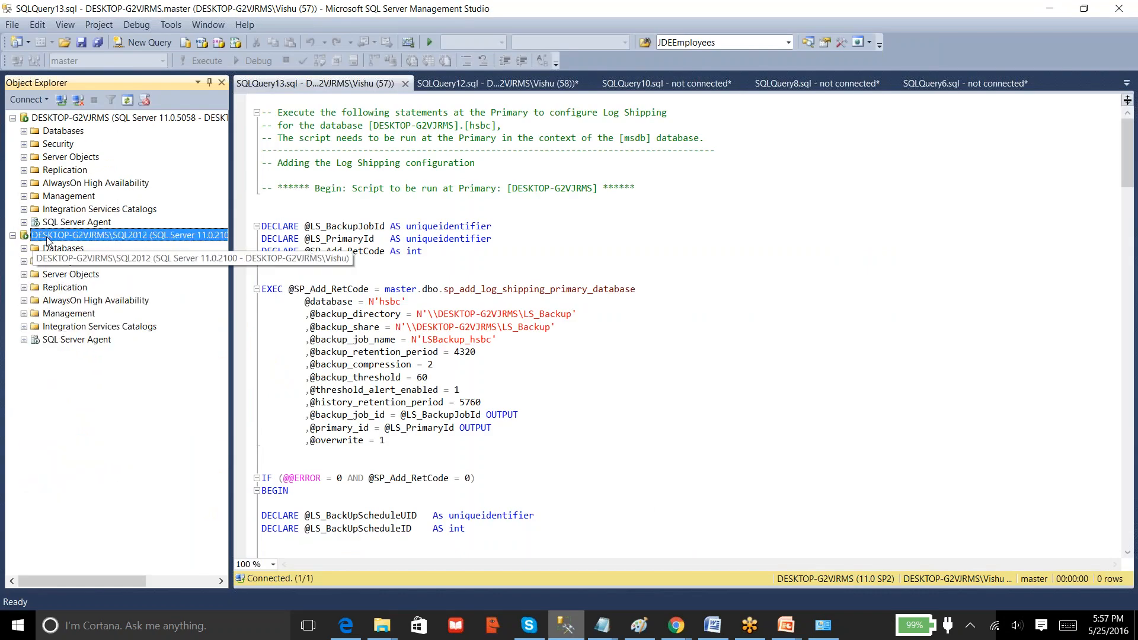
{"action": "left_click", "coordinate": [23, 340]}
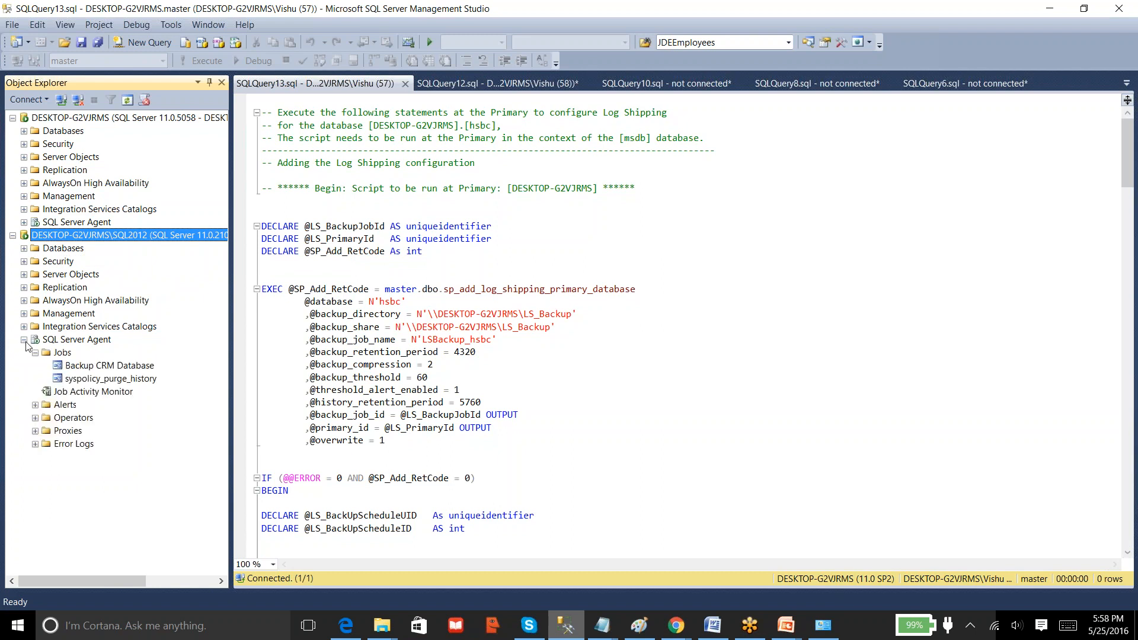
{"action": "right_click", "coordinate": [62, 352]}
{"action": "left_click", "coordinate": [101, 484]}
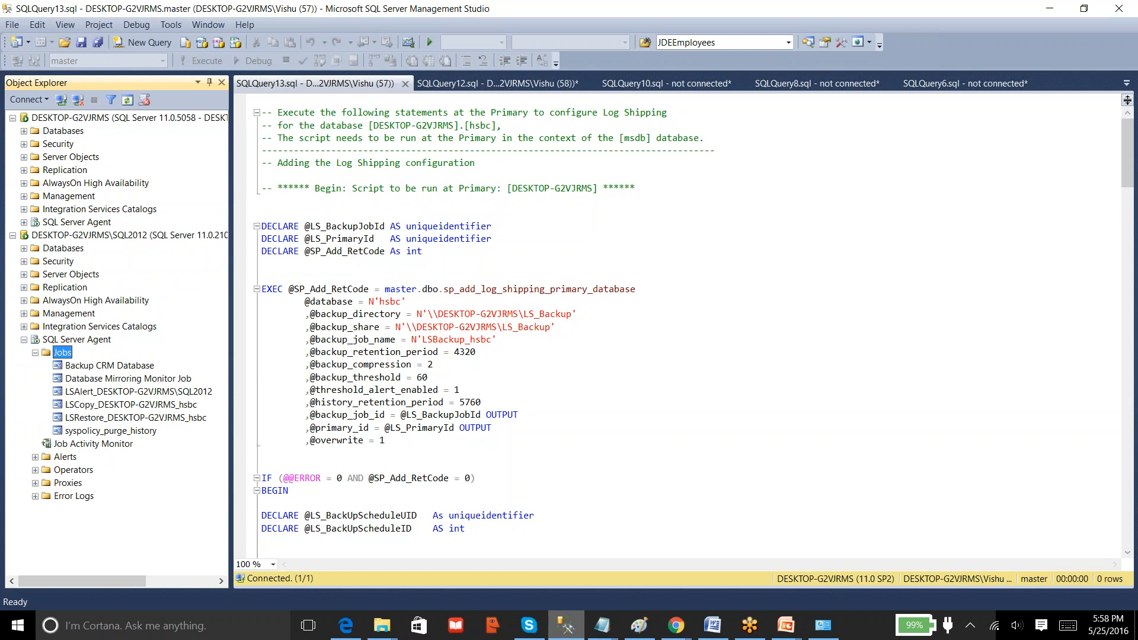
Open the Job Activity Monitor for the DESKTOP-G2VJRMS\SQL2012 instance and maximize its window
{"action": "left_click", "coordinate": [105, 408]}
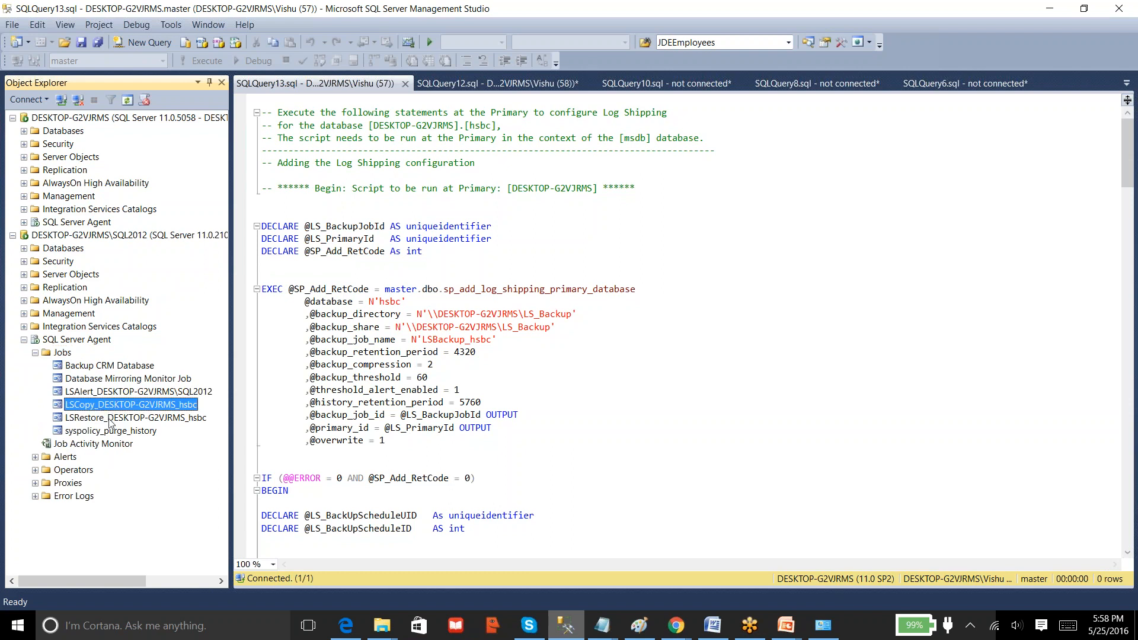
{"action": "left_click", "coordinate": [109, 422]}
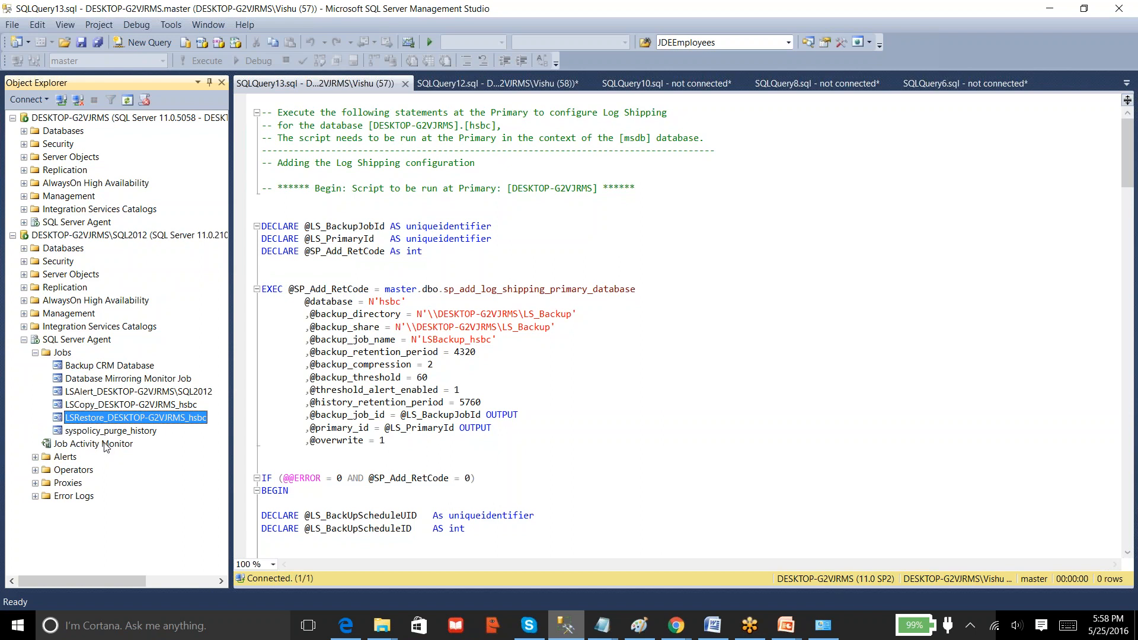
{"action": "double_click", "coordinate": [106, 444]}
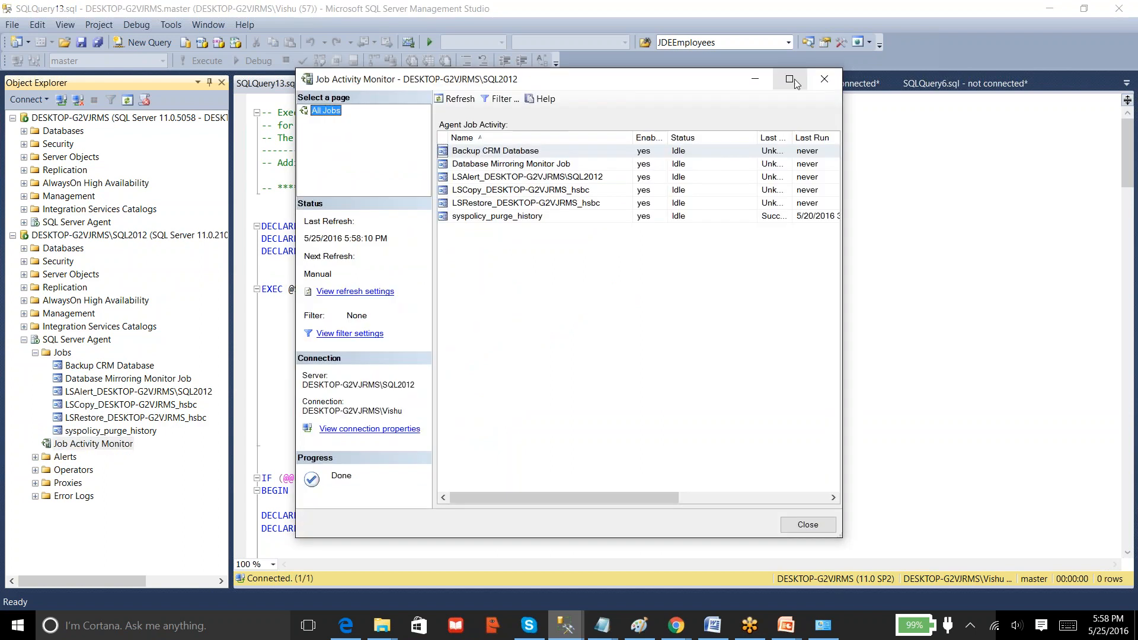
{"action": "left_click", "coordinate": [790, 80]}
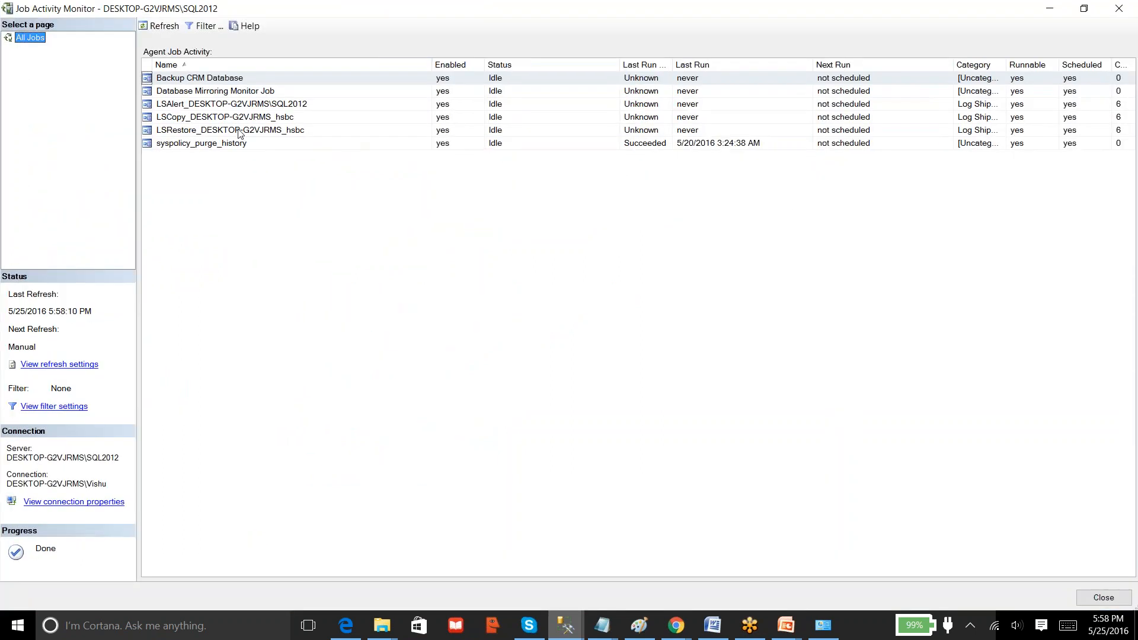
Review the schedule list in the LSCopy_DESKTOP-G2VJRMS_hsbc job's properties and close them without changes
{"action": "left_click", "coordinate": [220, 120]}
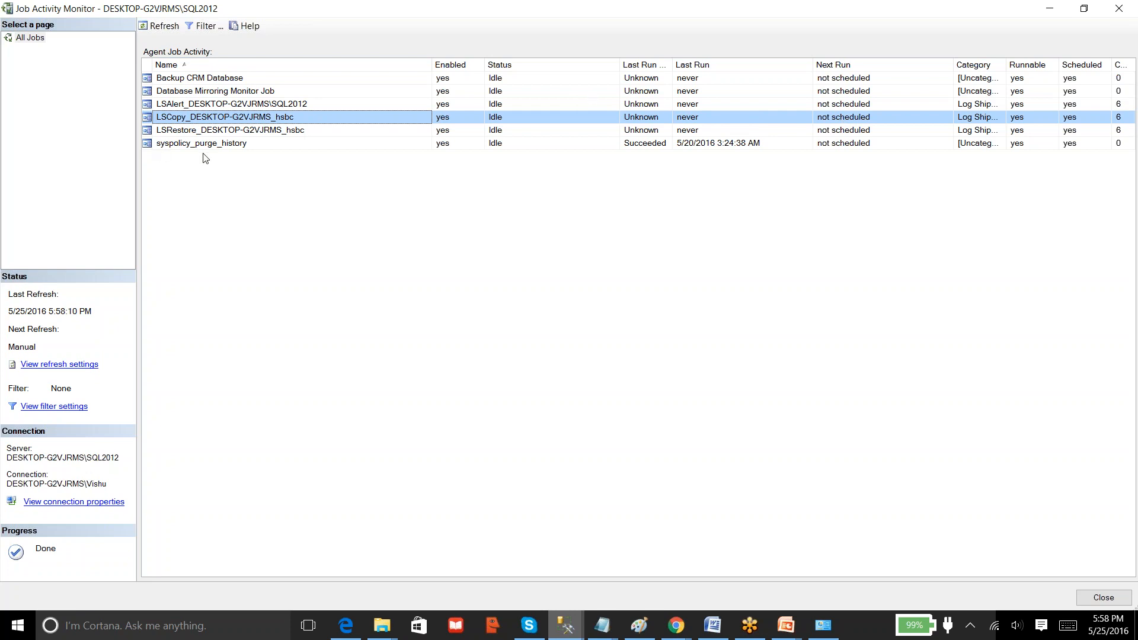
{"action": "double_click", "coordinate": [247, 117]}
{"action": "left_click", "coordinate": [392, 181]}
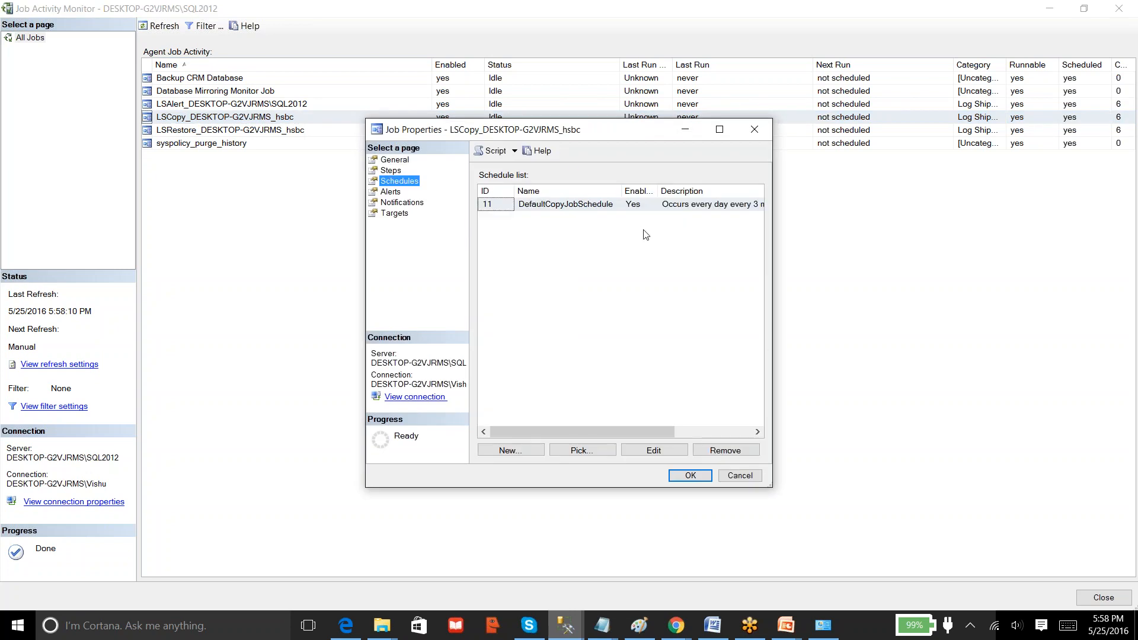
{"action": "left_click", "coordinate": [694, 205]}
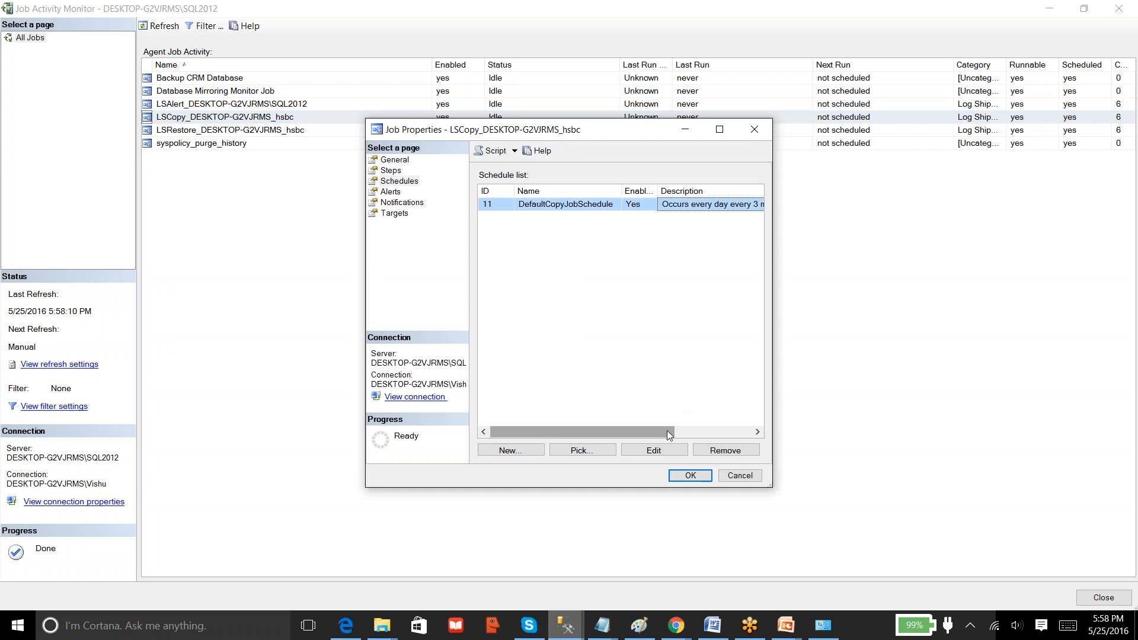
{"action": "left_click_drag", "start_coordinate": [665, 431], "coordinate": [730, 492]}
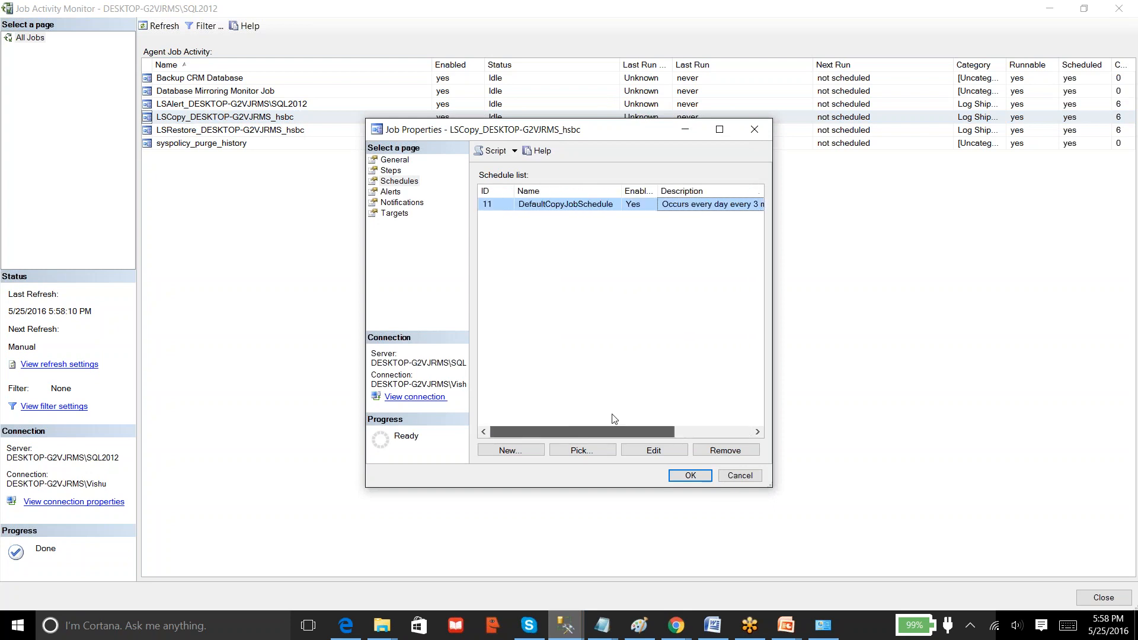
{"action": "left_click", "coordinate": [738, 475]}
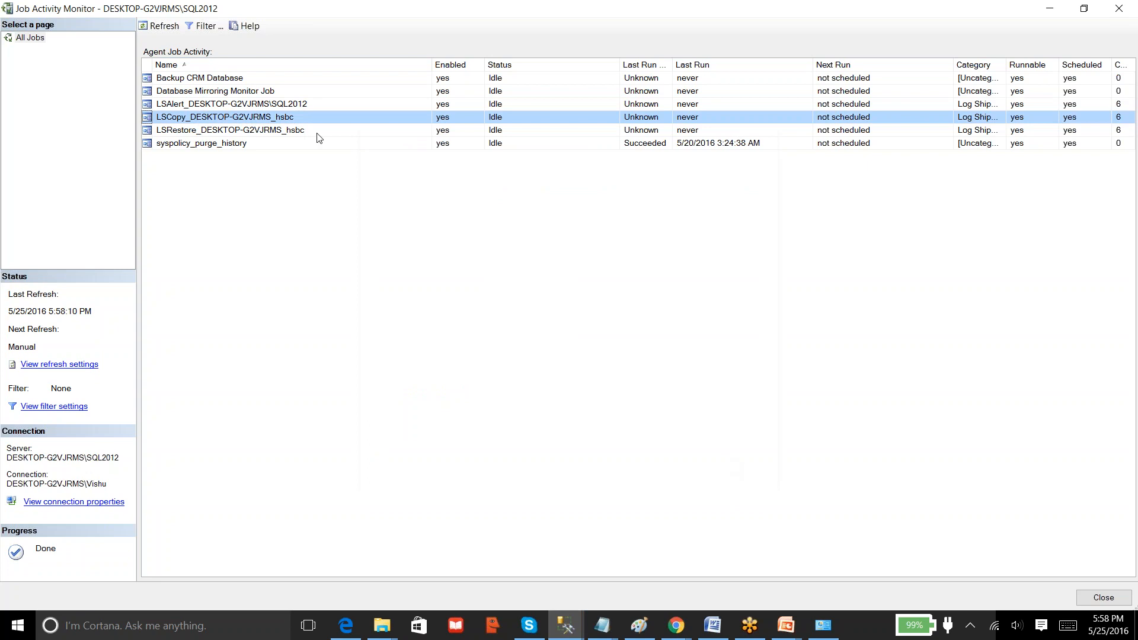
Select the LSCopy_DESKTOP-G2VJRMS_hsbc job and refresh the job activity list to check its run status
{"action": "left_click", "coordinate": [273, 117]}
{"action": "left_click", "coordinate": [171, 26]}
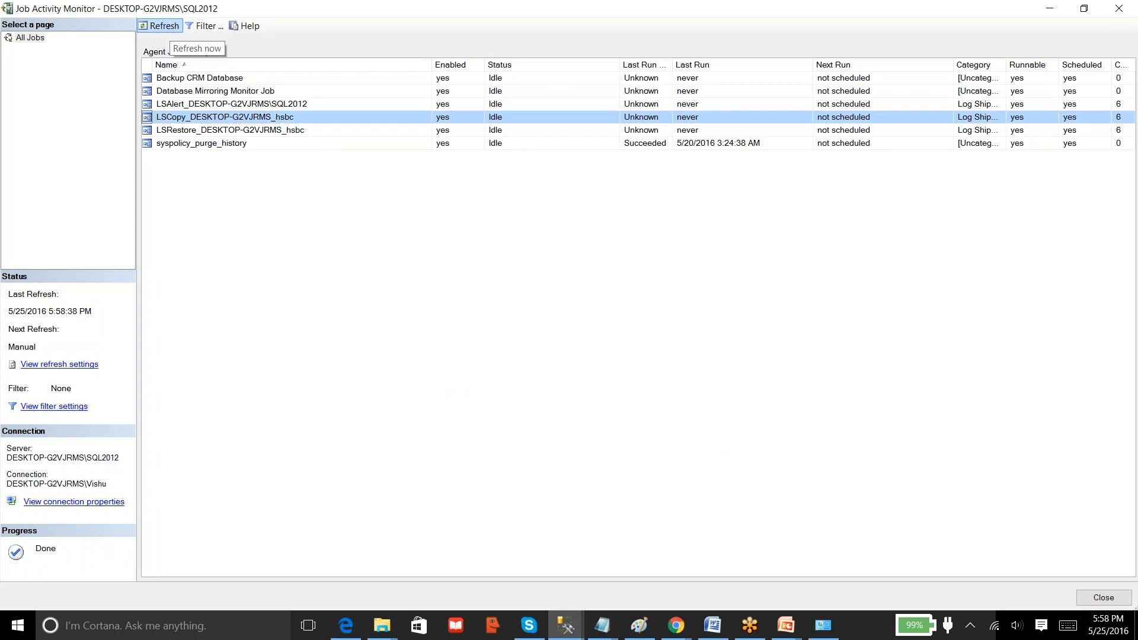
{"action": "left_click", "coordinate": [171, 26]}
{"action": "left_click", "coordinate": [171, 26]}
Inspect the settings of DefaultCopyJobSchedule in the LSCopy_DESKTOP-G2VJRMS_hsbc job, cancelling out of both dialogs
{"action": "double_click", "coordinate": [224, 118]}
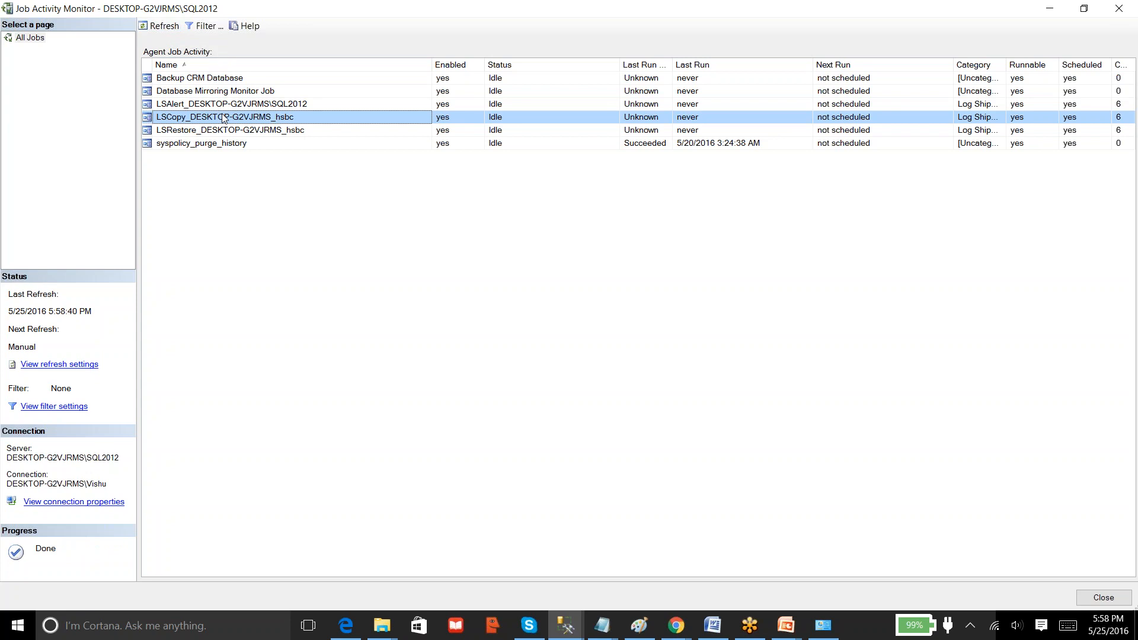
{"action": "left_click", "coordinate": [398, 181]}
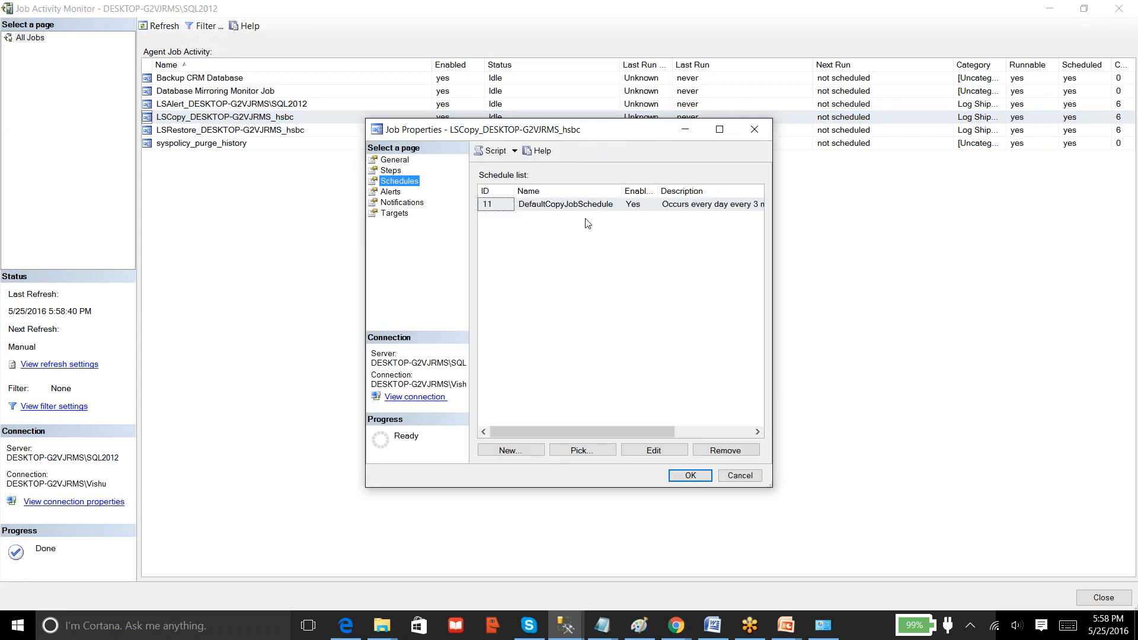
{"action": "left_click", "coordinate": [586, 205]}
{"action": "left_click", "coordinate": [645, 450]}
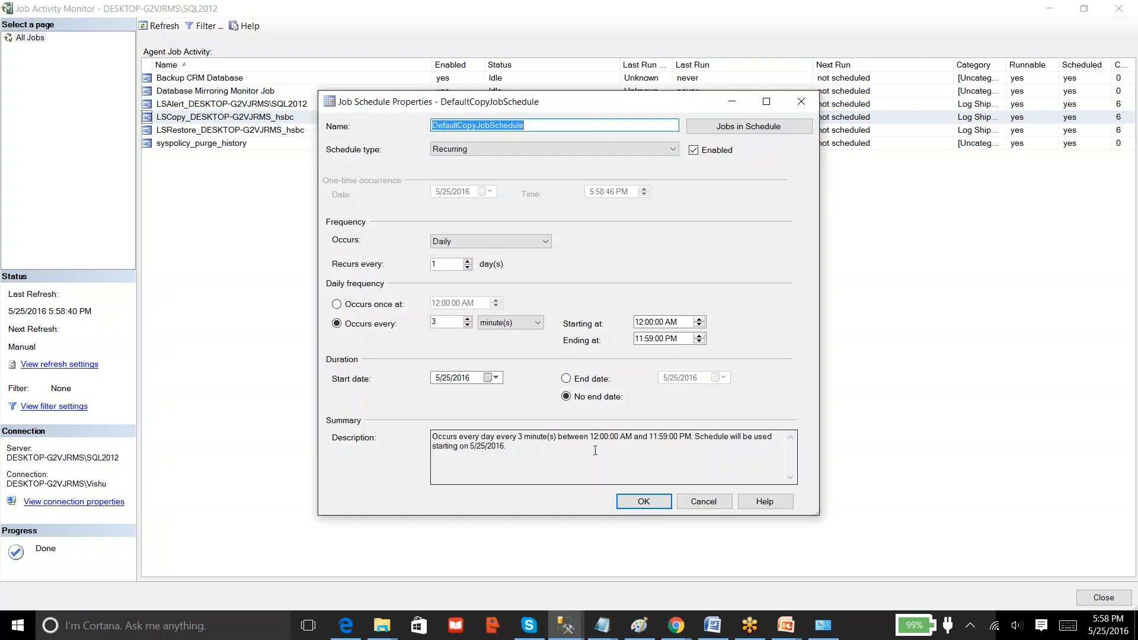
{"action": "left_click", "coordinate": [701, 504]}
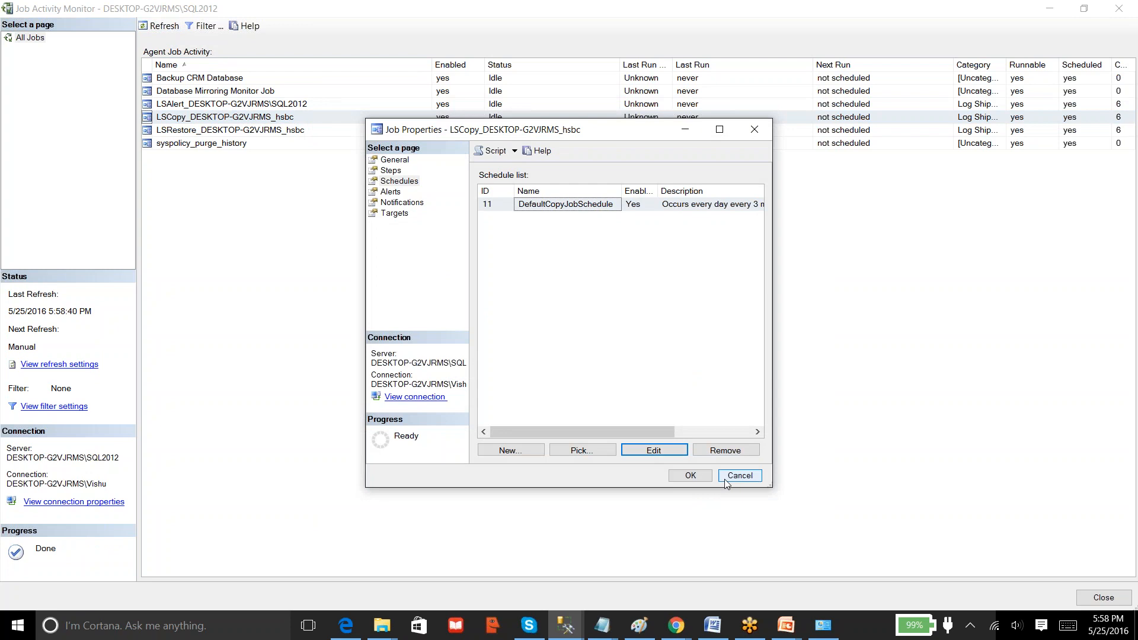
{"action": "left_click", "coordinate": [727, 480]}
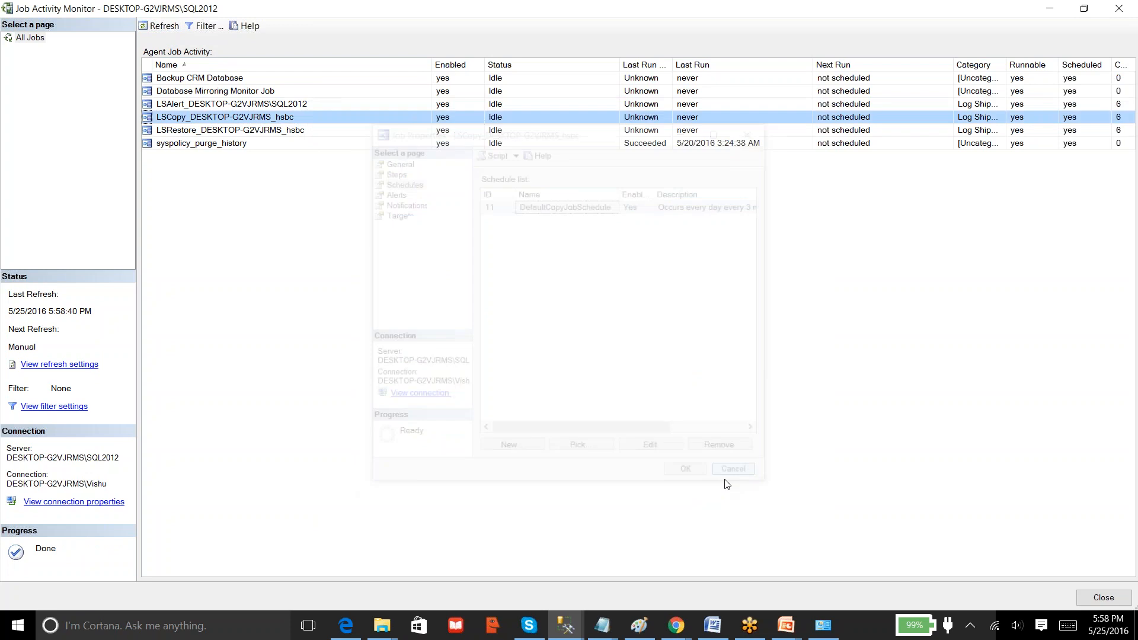
Refresh the job activity list repeatedly while watching the status and last run of the LSCopy_DESKTOP-G2VJRMS_hsbc job
{"action": "left_click", "coordinate": [161, 27]}
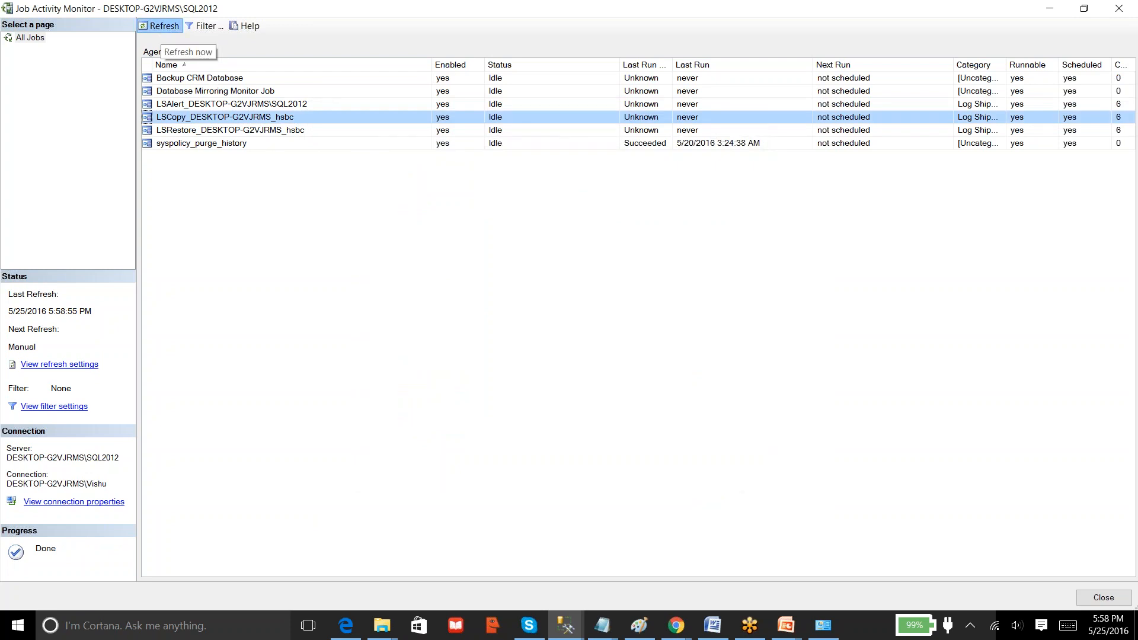
{"action": "left_click", "coordinate": [162, 27]}
{"action": "left_click", "coordinate": [161, 28]}
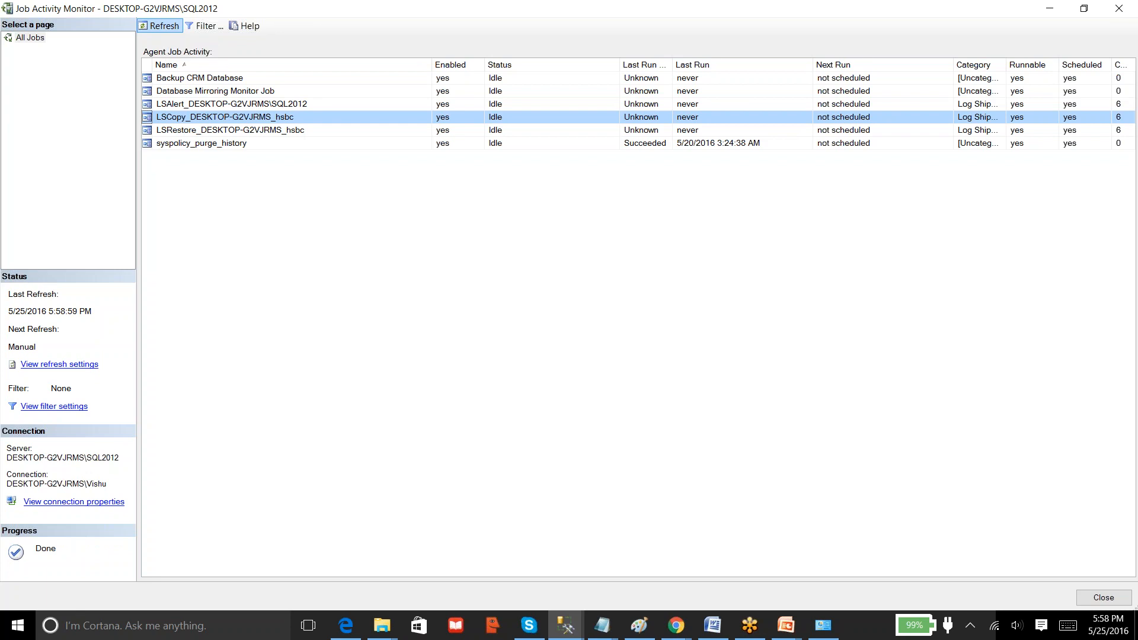
{"action": "left_click", "coordinate": [160, 26]}
{"action": "left_click", "coordinate": [160, 26]}
{"action": "left_click", "coordinate": [160, 26]}
{"action": "left_click", "coordinate": [160, 26]}
{"action": "left_click", "coordinate": [160, 26]}
{"action": "left_click", "coordinate": [160, 26]}
{"action": "left_click", "coordinate": [160, 26]}
{"action": "left_click", "coordinate": [159, 26]}
{"action": "left_click", "coordinate": [161, 26]}
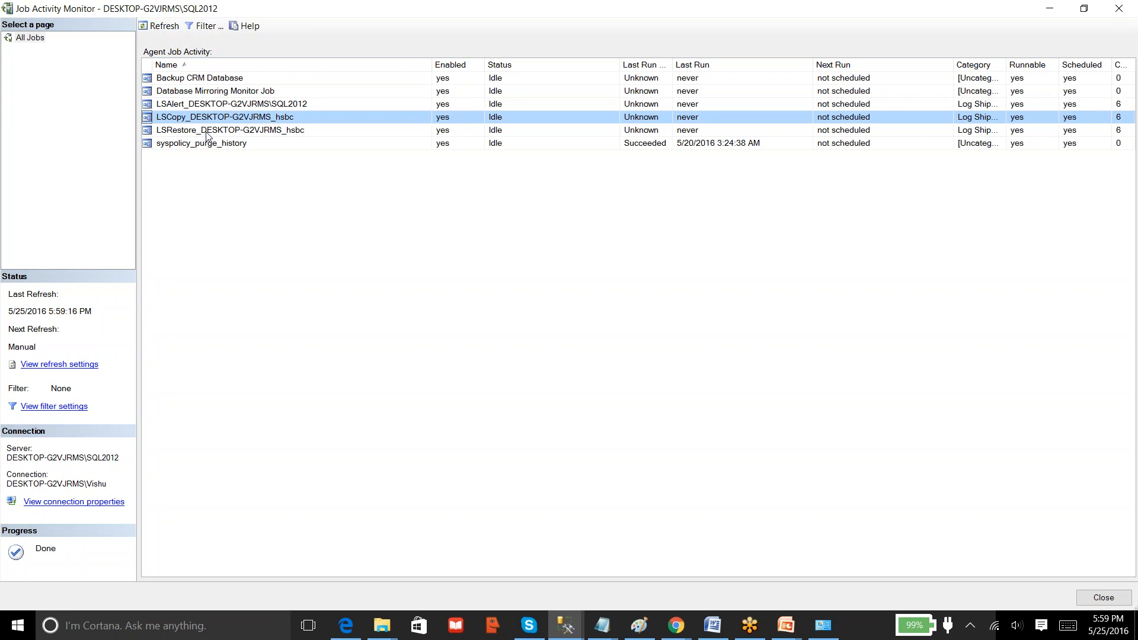
{"action": "left_click", "coordinate": [204, 118]}
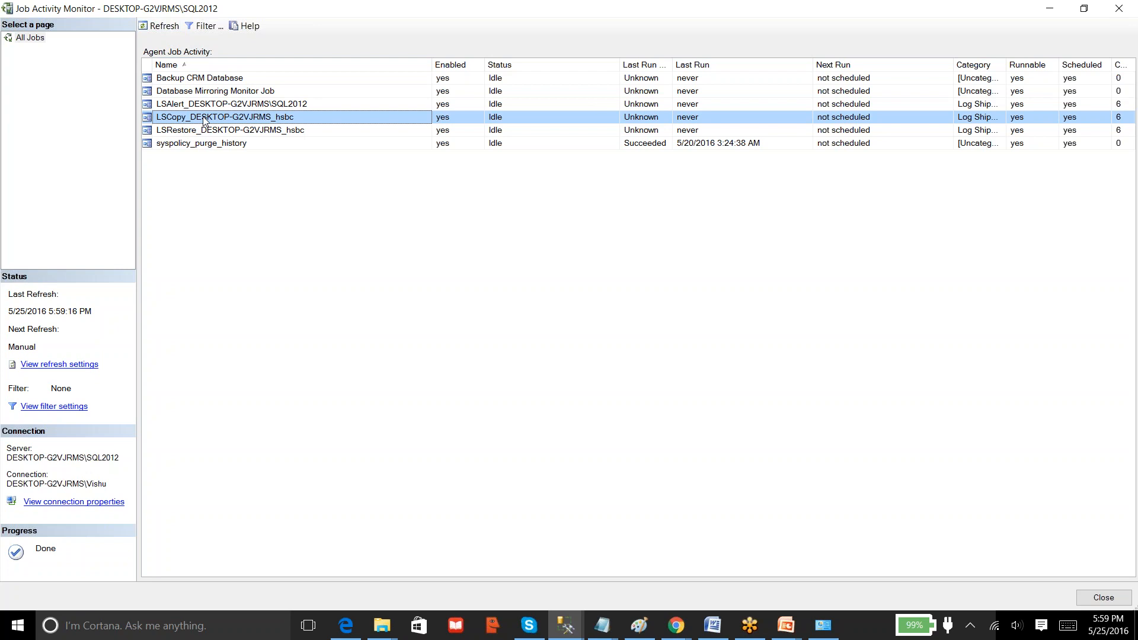
{"action": "left_click", "coordinate": [153, 27]}
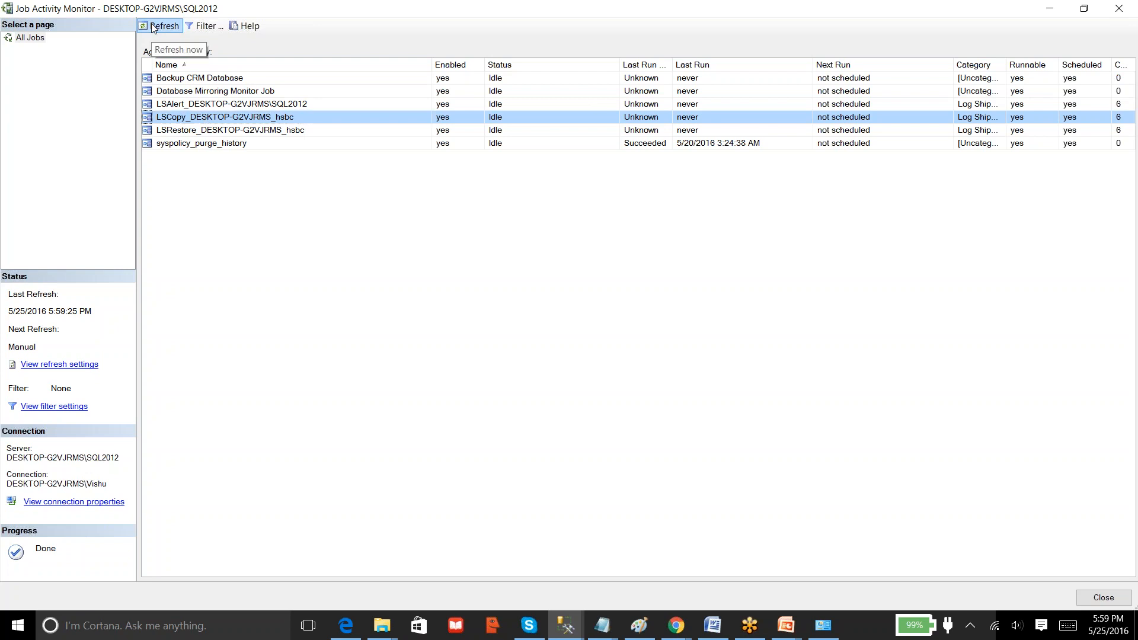
{"action": "left_click", "coordinate": [154, 27]}
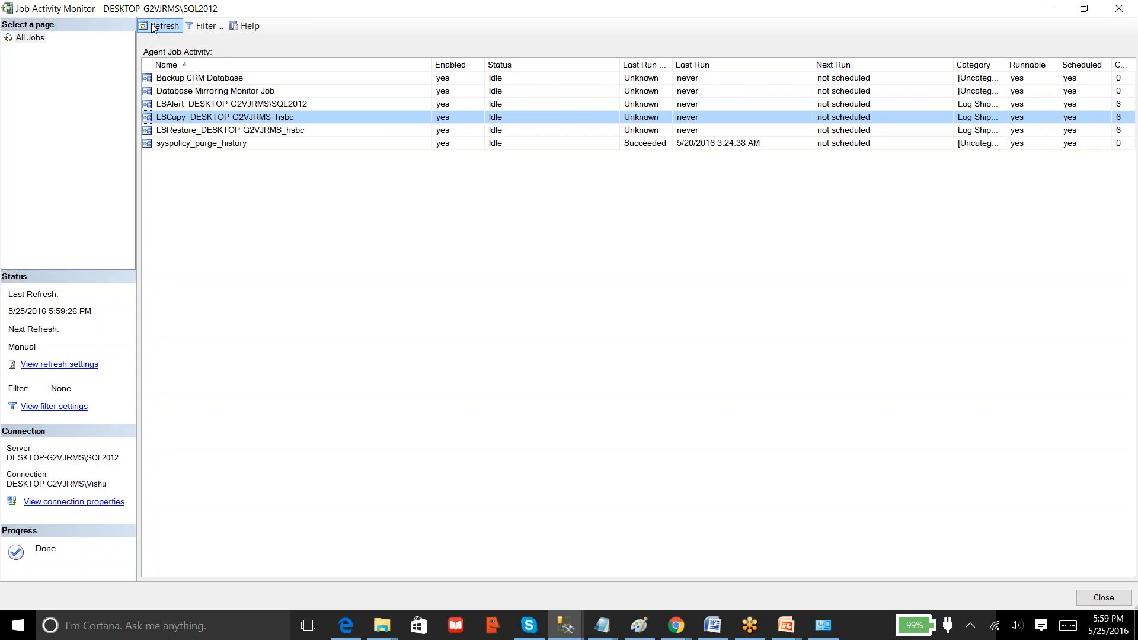
Return to the main query window and expand the tables of the HSBC database on the SQL2012 instance
{"action": "left_click", "coordinate": [578, 627]}
{"action": "left_click", "coordinate": [521, 554]}
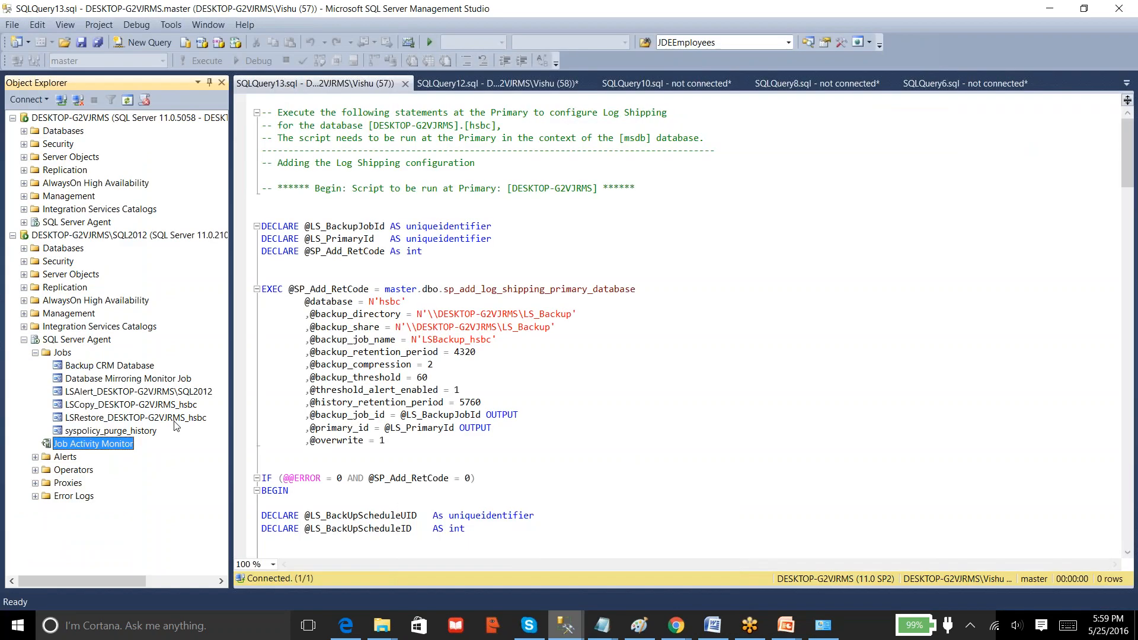
{"action": "left_click", "coordinate": [23, 249]}
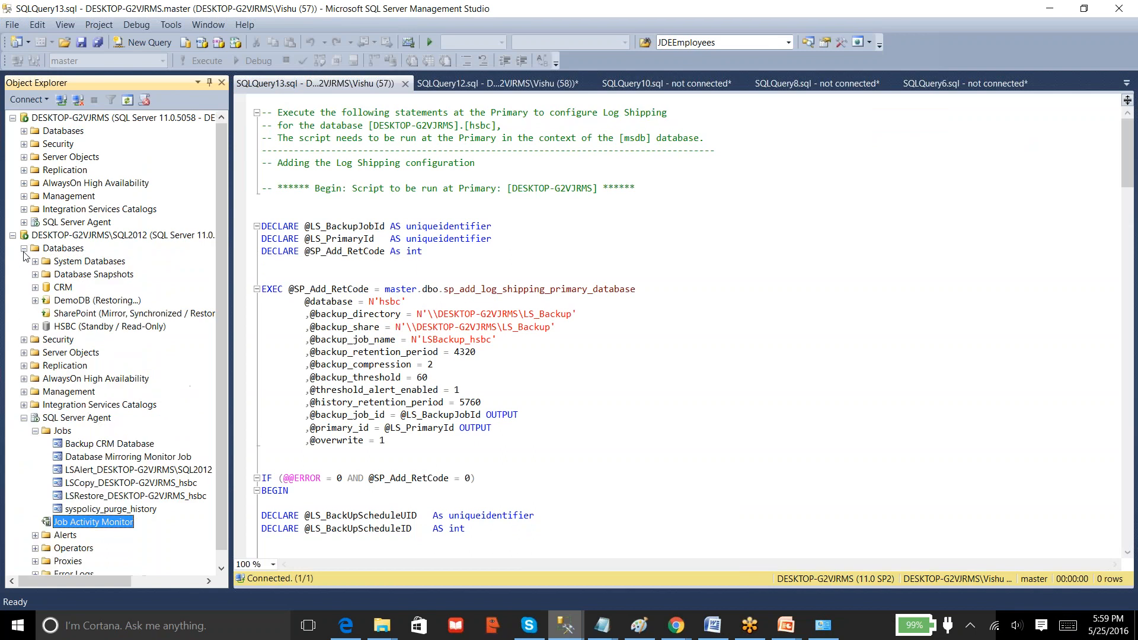
{"action": "left_click", "coordinate": [34, 326]}
{"action": "left_click", "coordinate": [46, 352]}
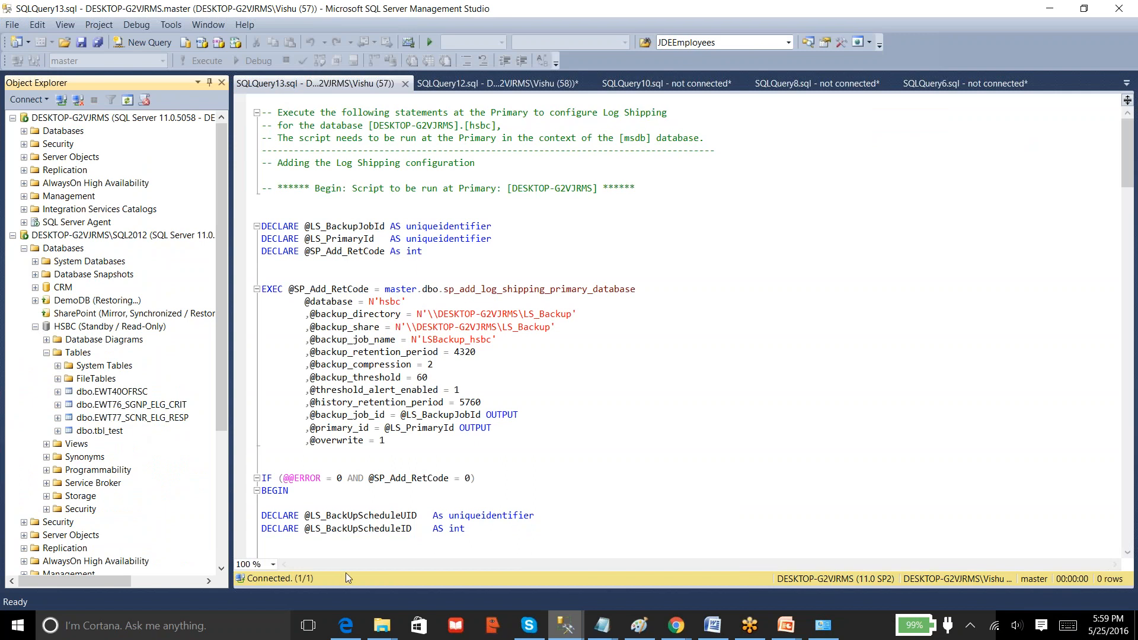
Switch back to the Job Activity Monitor and refresh it to recheck the log shipping jobs
{"action": "mouse_move", "coordinate": [566, 625]}
{"action": "left_click", "coordinate": [593, 584]}
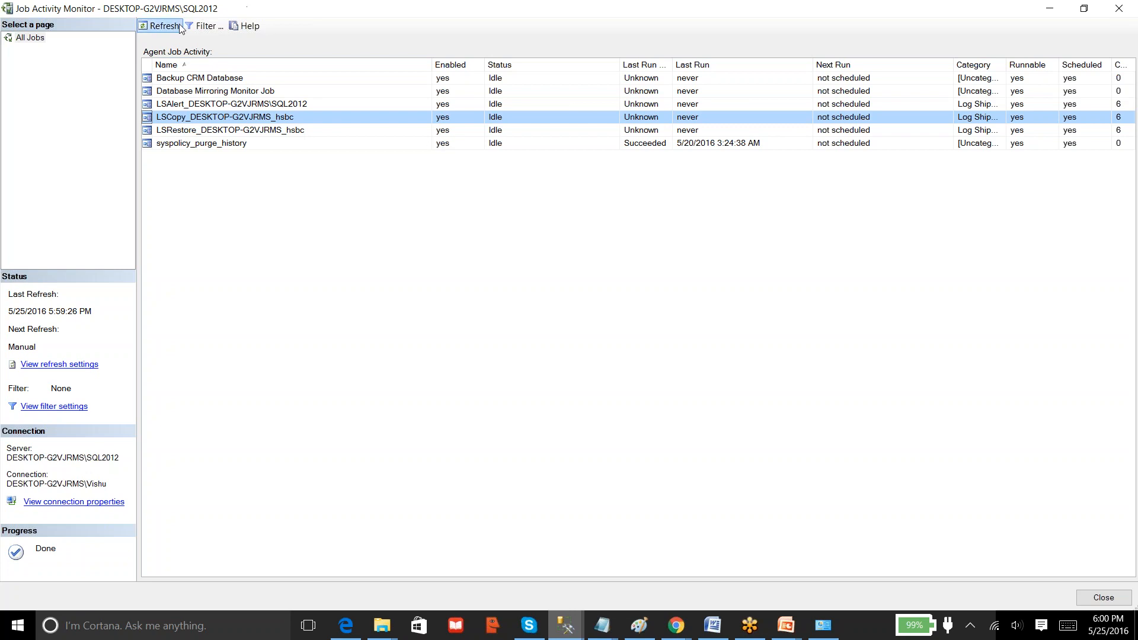
{"action": "left_click", "coordinate": [161, 26]}
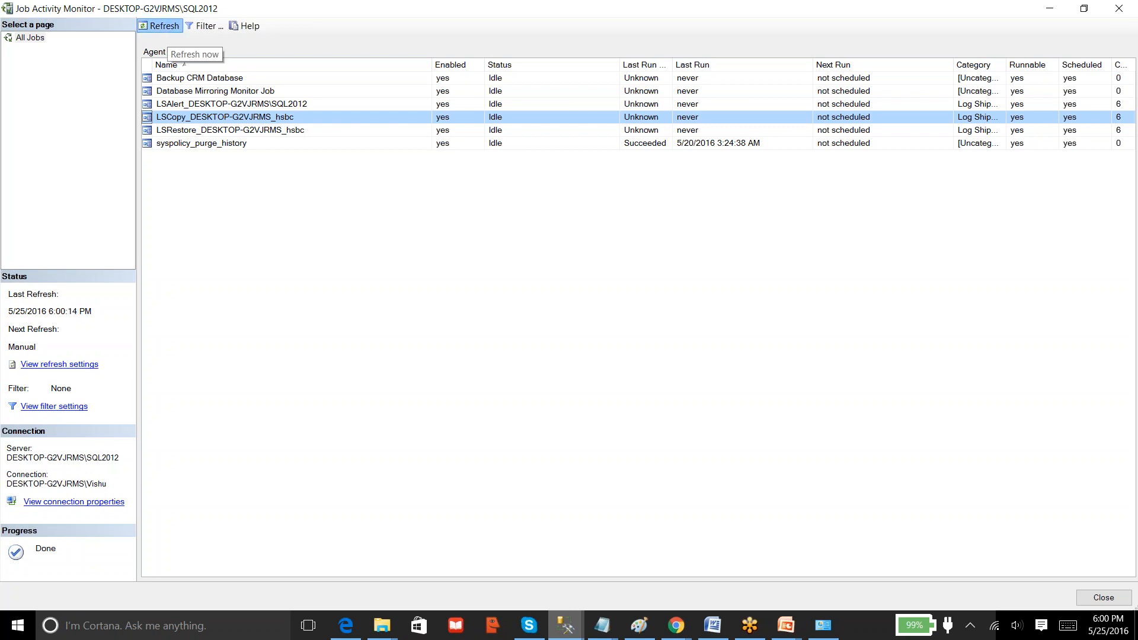
{"action": "left_click", "coordinate": [161, 27]}
{"action": "left_click", "coordinate": [160, 26]}
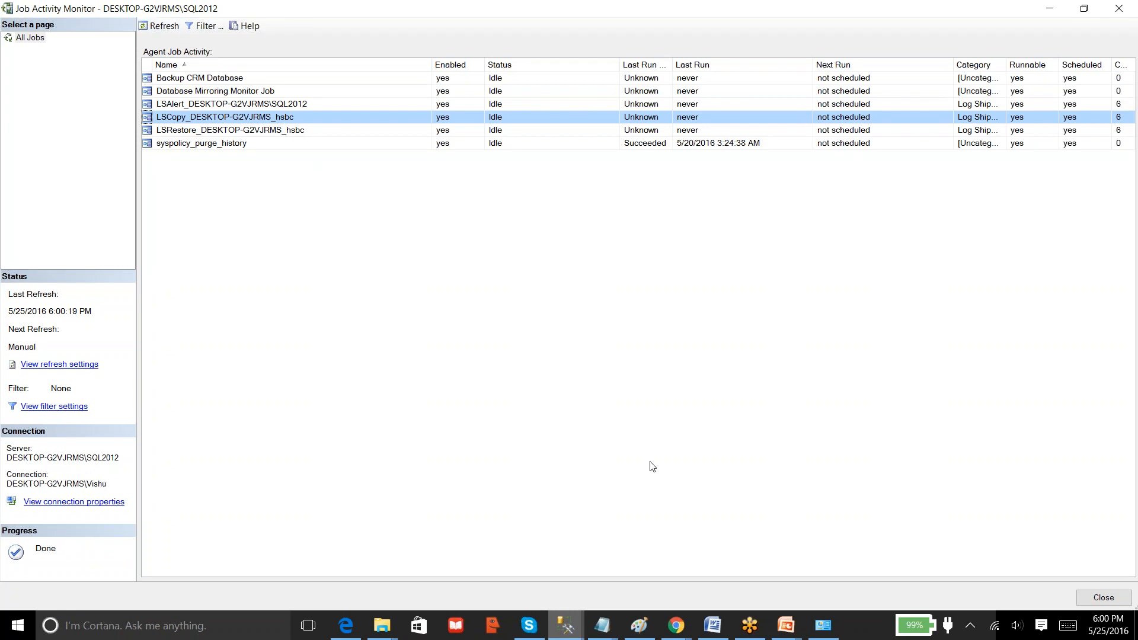
Return to the main query window and collapse the HSBC database in the SQL2012 instance
{"action": "mouse_move", "coordinate": [567, 627]}
{"action": "left_click", "coordinate": [506, 544]}
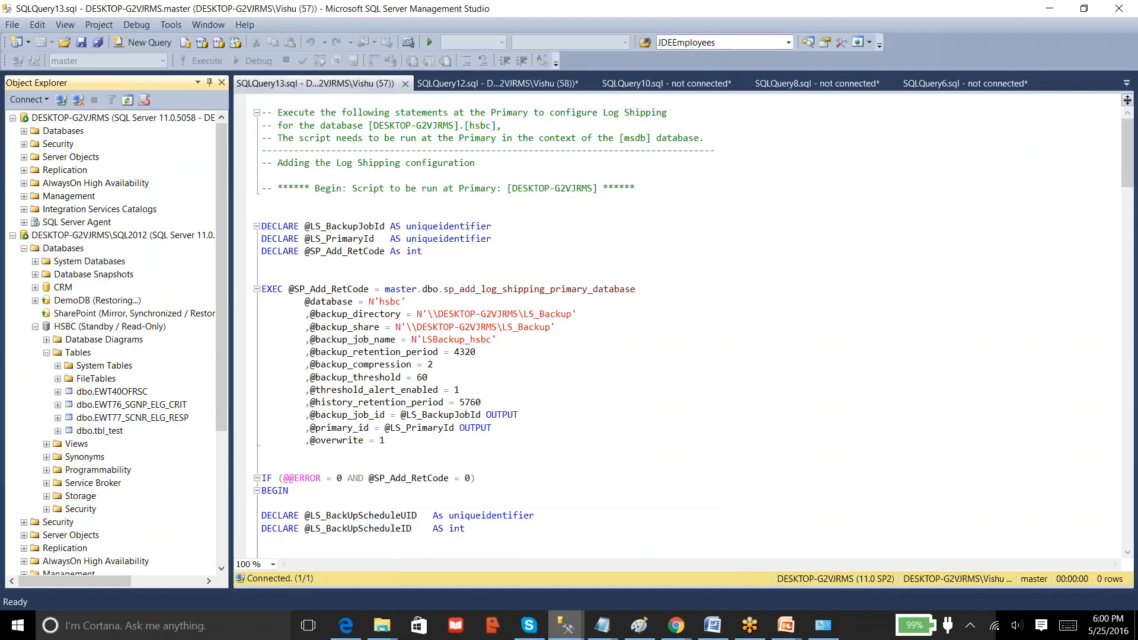
{"action": "left_click", "coordinate": [35, 327]}
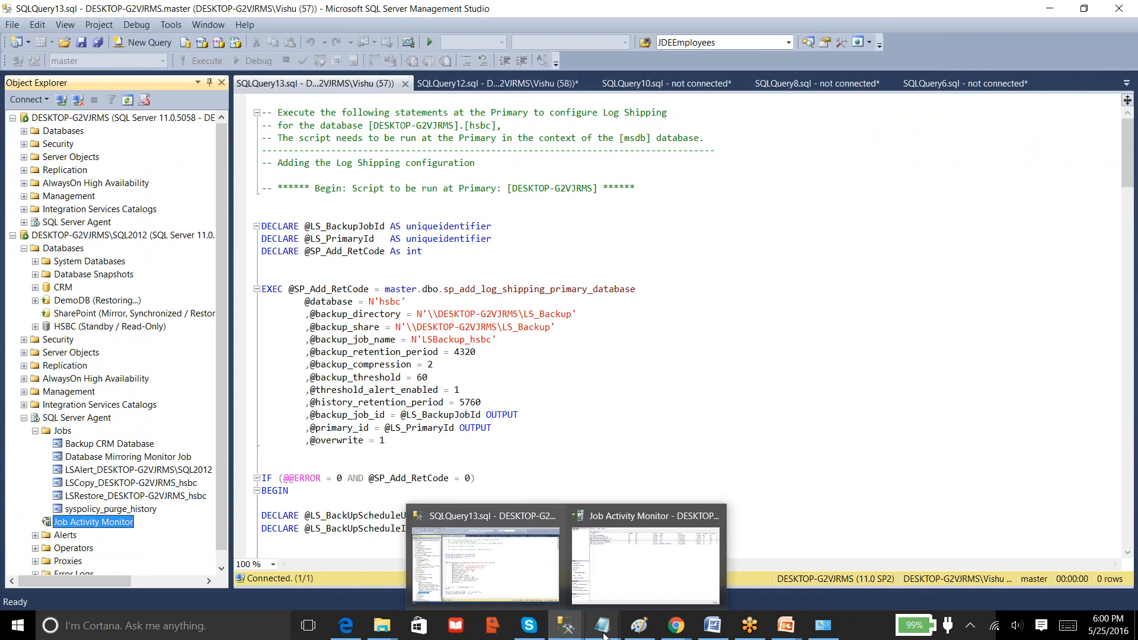
Refresh the Job Activity Monitor, and view the history of the LSCopy_DESKTOP-G2VJRMS_hsbc job before closing the log viewer
{"action": "mouse_move", "coordinate": [566, 625]}
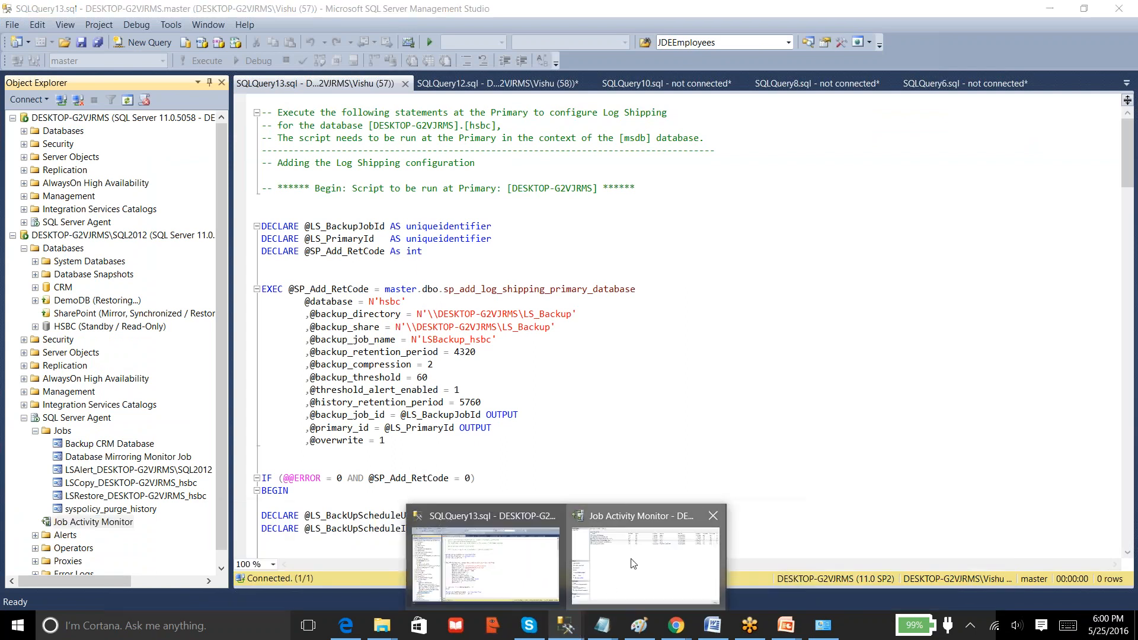
{"action": "left_click", "coordinate": [646, 562]}
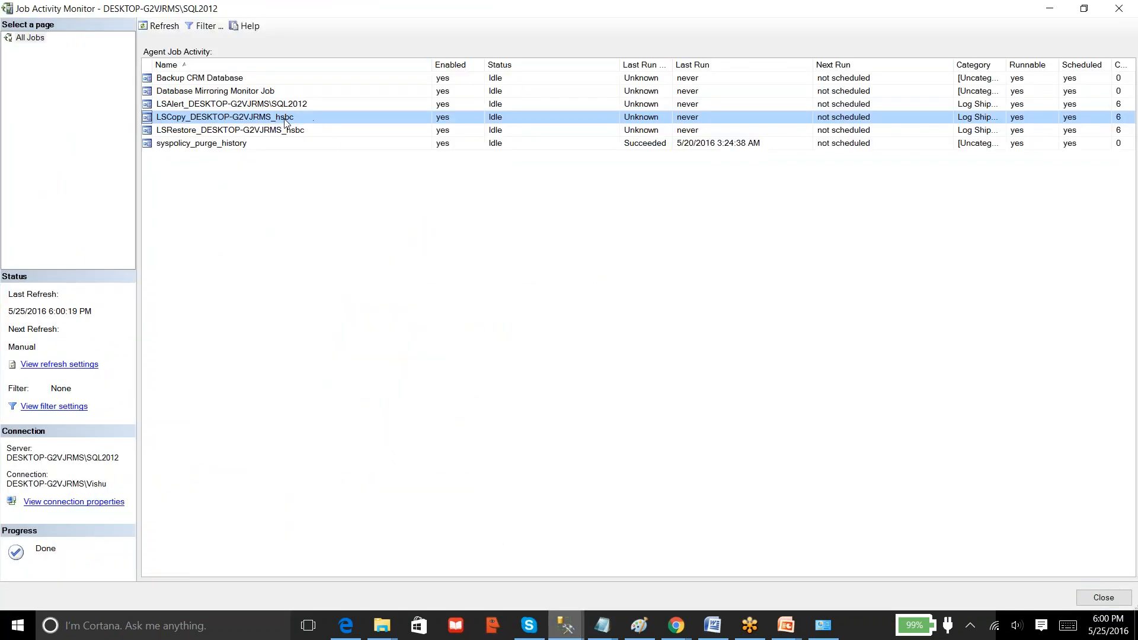
{"action": "left_click", "coordinate": [156, 26]}
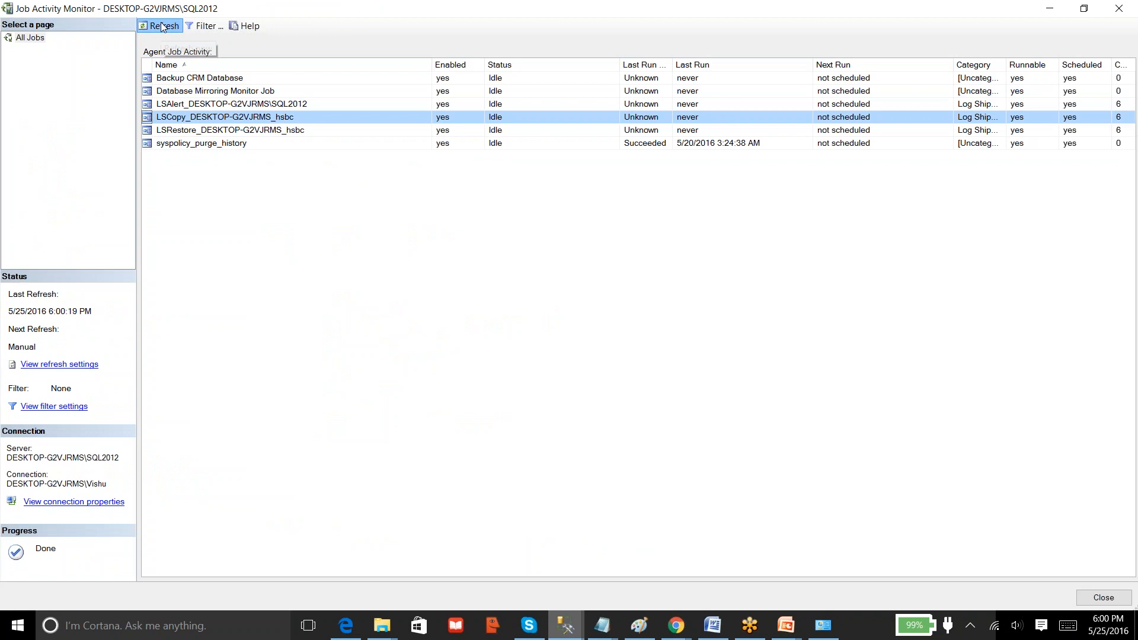
{"action": "right_click", "coordinate": [258, 118]}
{"action": "left_click", "coordinate": [316, 221]}
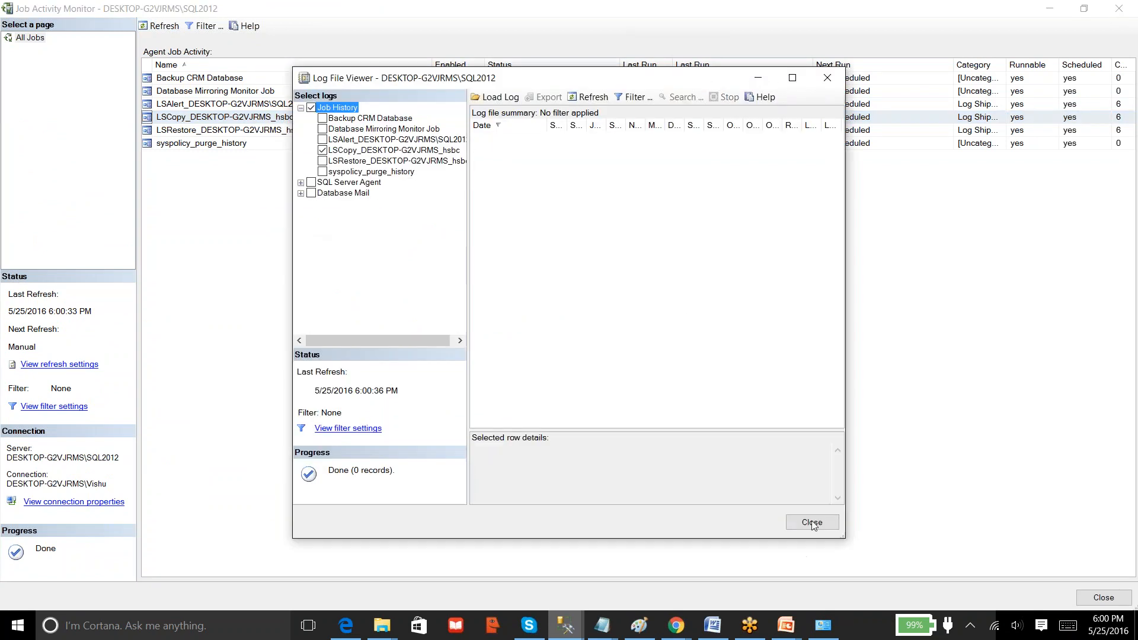
{"action": "left_click", "coordinate": [811, 522]}
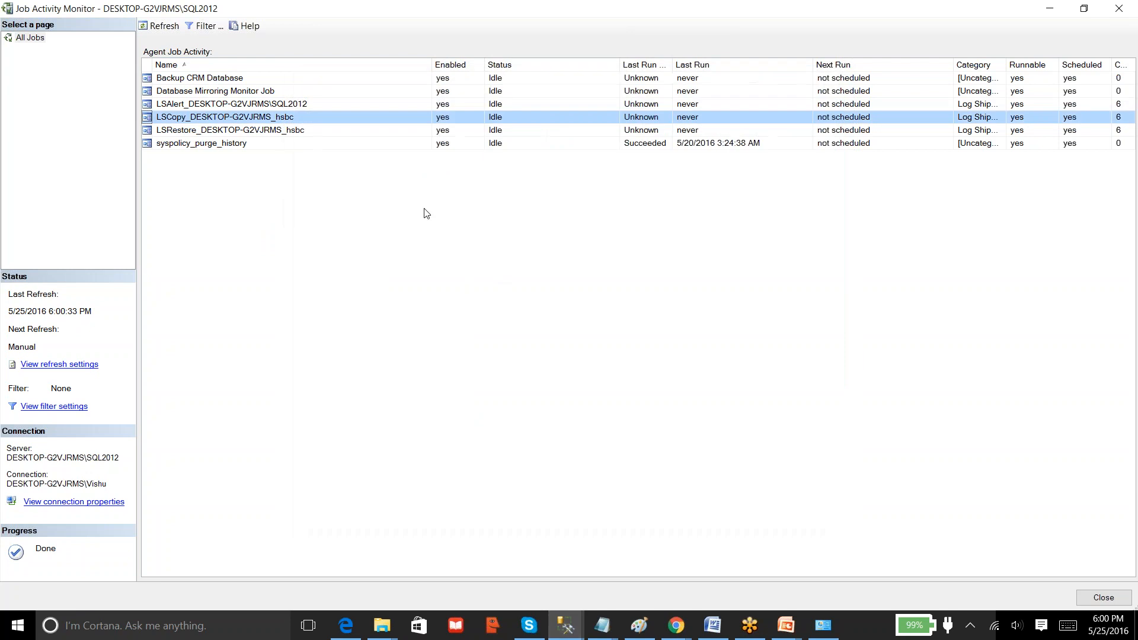
Review the DefaultCopyJobSchedule settings in the LSCopy_DESKTOP-G2VJRMS_hsbc job's properties, and close the dialogs without changing the schedule
{"action": "double_click", "coordinate": [323, 121]}
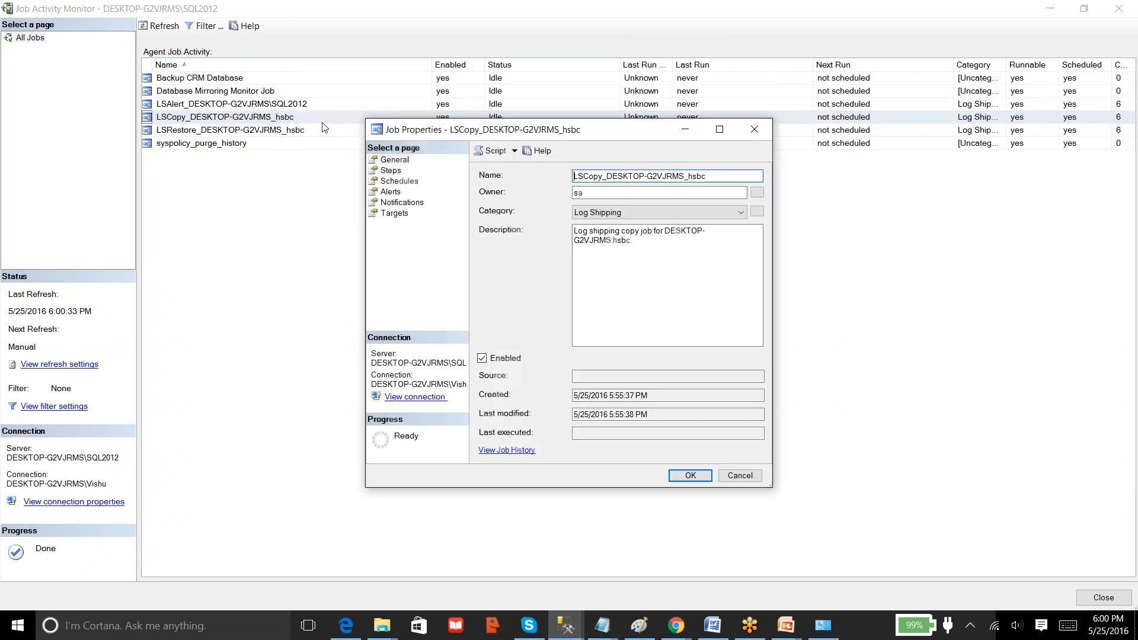
{"action": "left_click", "coordinate": [393, 181]}
{"action": "double_click", "coordinate": [595, 204]}
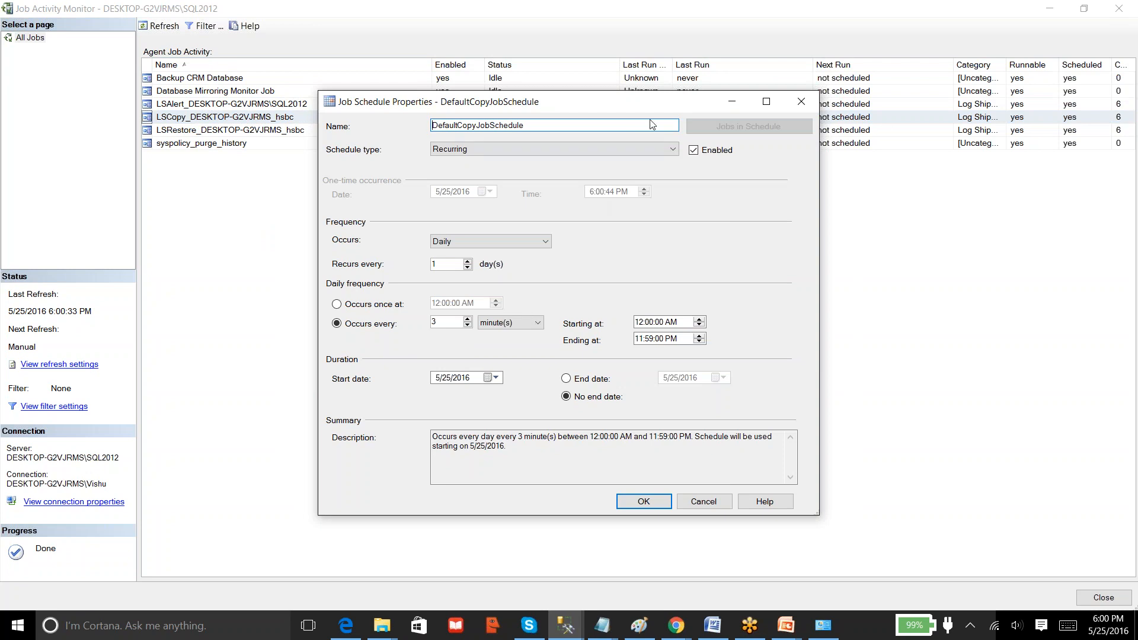
{"action": "left_click", "coordinate": [709, 155]}
{"action": "left_click", "coordinate": [709, 155]}
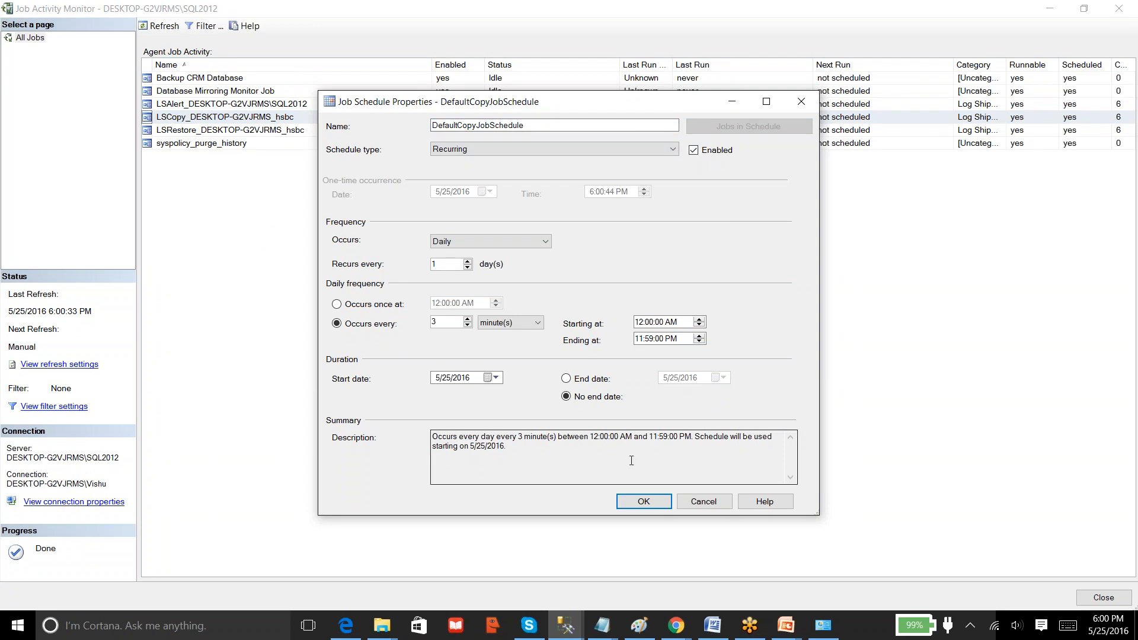
{"action": "left_click", "coordinate": [592, 468]}
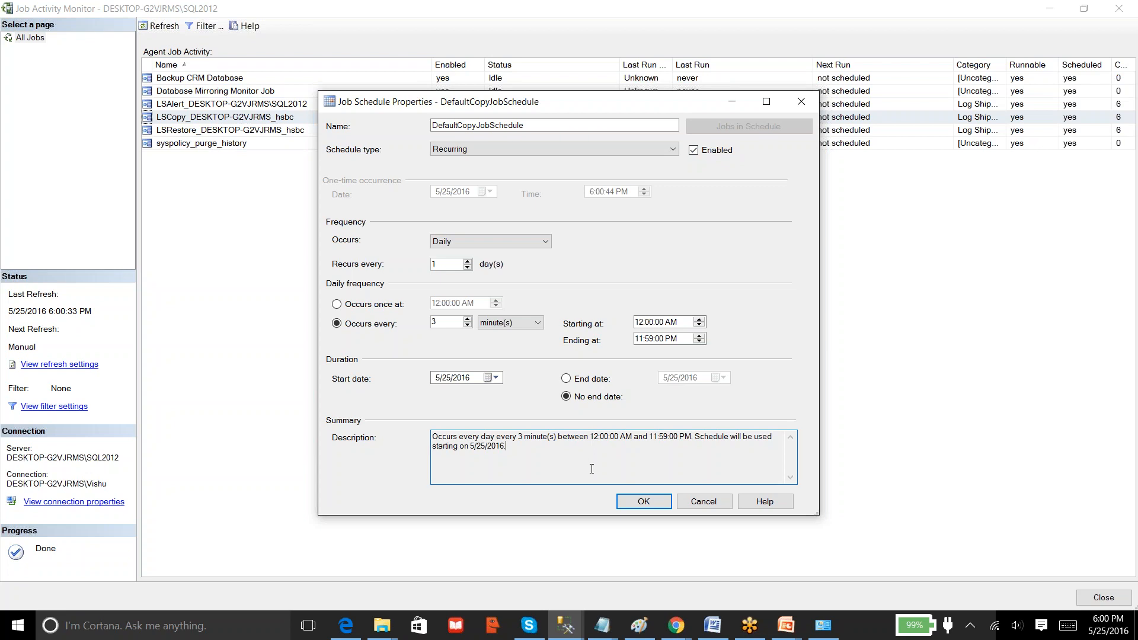
{"action": "left_click", "coordinate": [652, 503]}
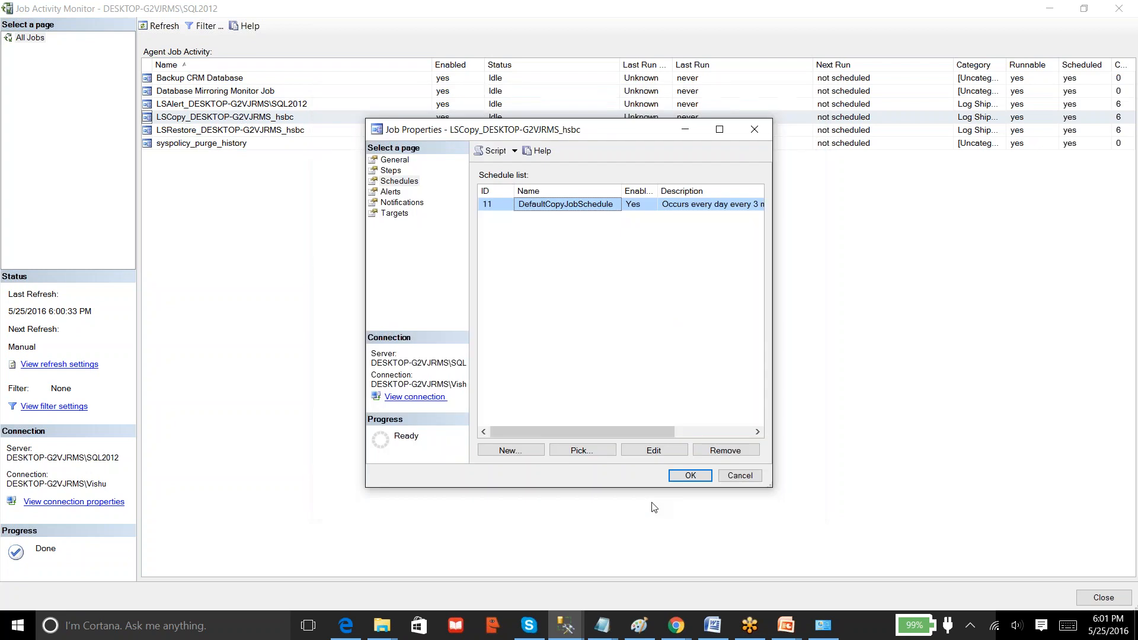
{"action": "left_click", "coordinate": [690, 475]}
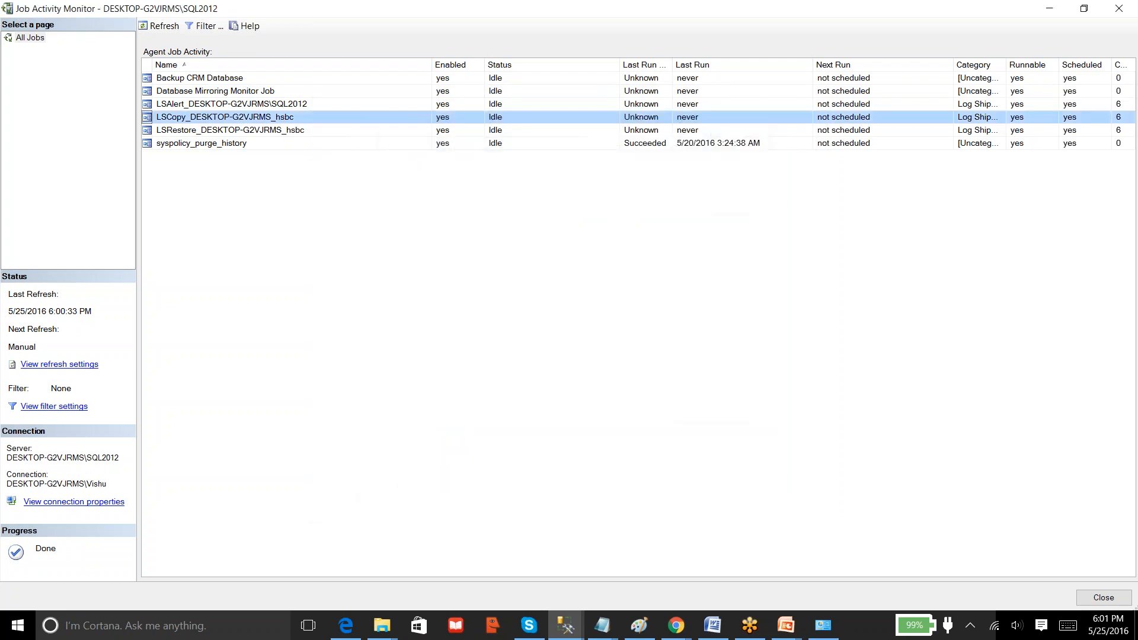
Try to start the LSCopy_DESKTOP-G2VJRMS_hsbc job manually, and dismiss the start report
{"action": "right_click", "coordinate": [285, 118]}
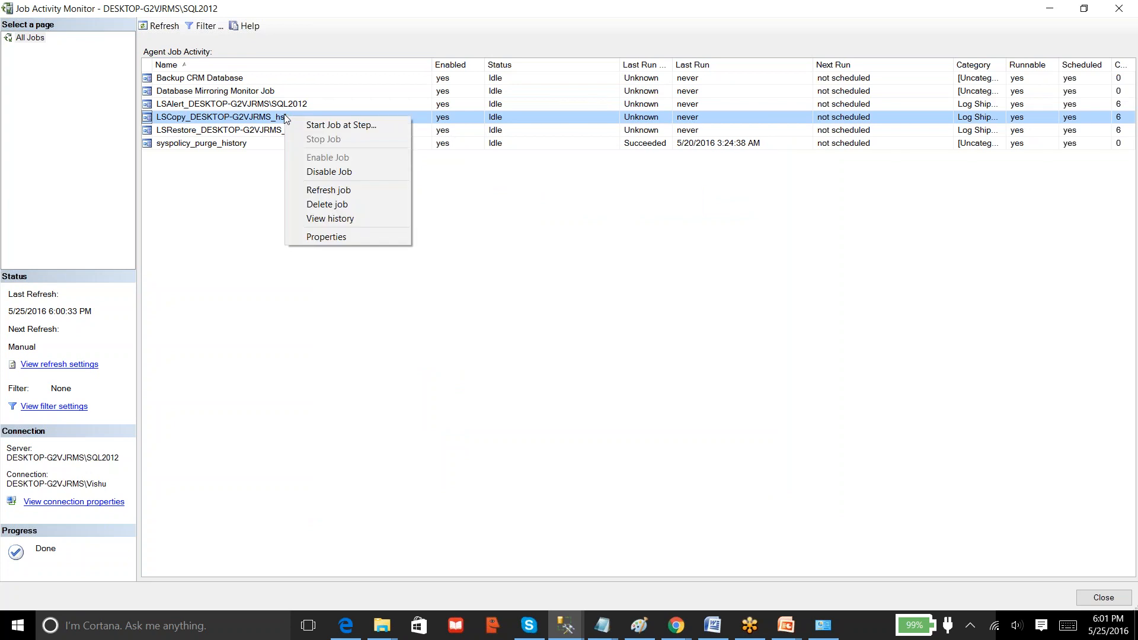
{"action": "left_click", "coordinate": [313, 124]}
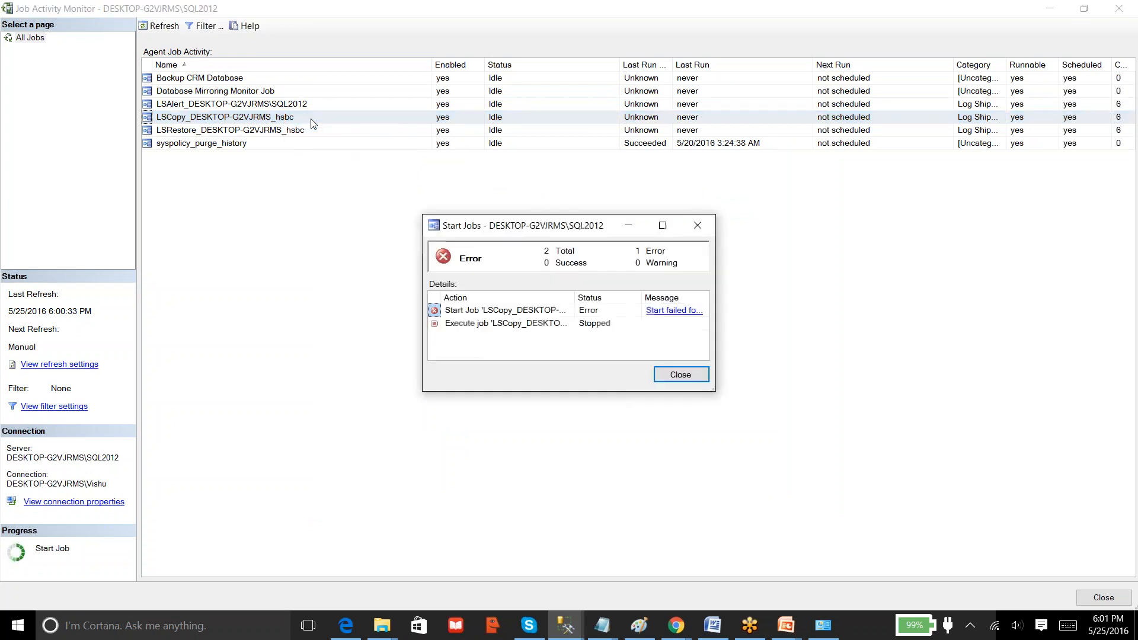
{"action": "left_click", "coordinate": [680, 375]}
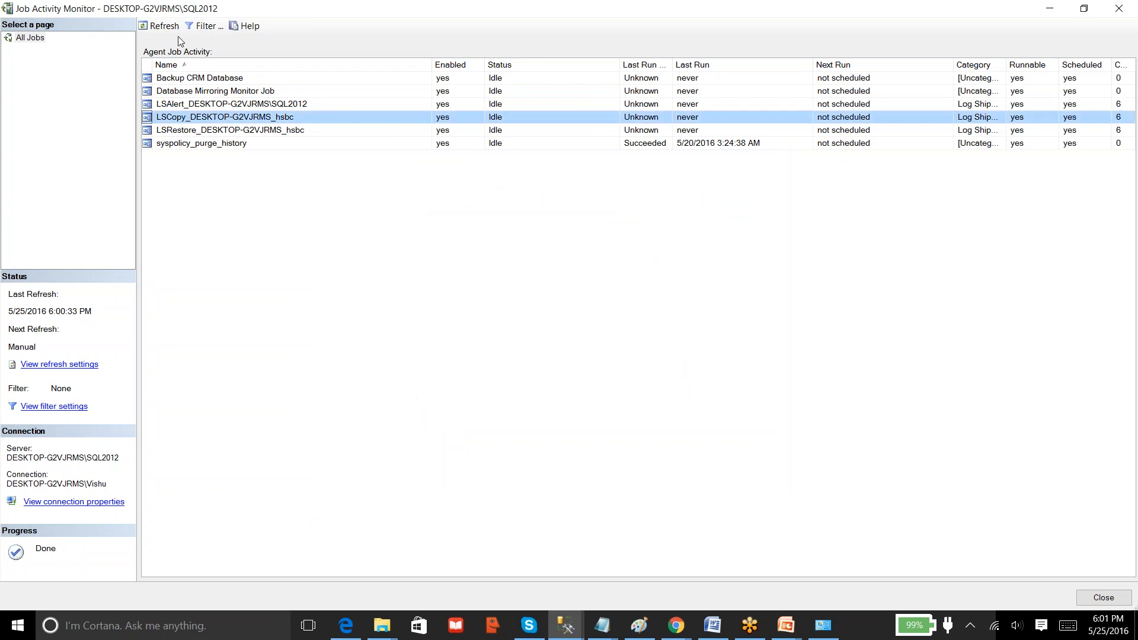
Refresh the job list and check the LSCopy_DESKTOP-G2VJRMS_hsbc job's history, closing the log viewer when done
{"action": "left_click", "coordinate": [161, 26]}
{"action": "left_click", "coordinate": [161, 26]}
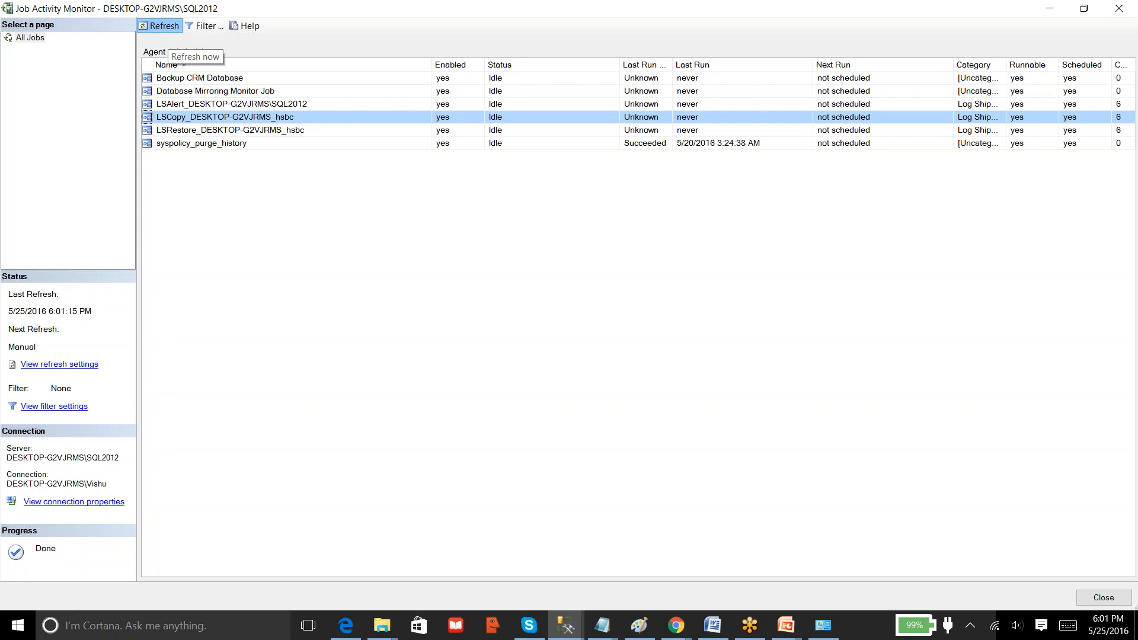
{"action": "left_click", "coordinate": [161, 26]}
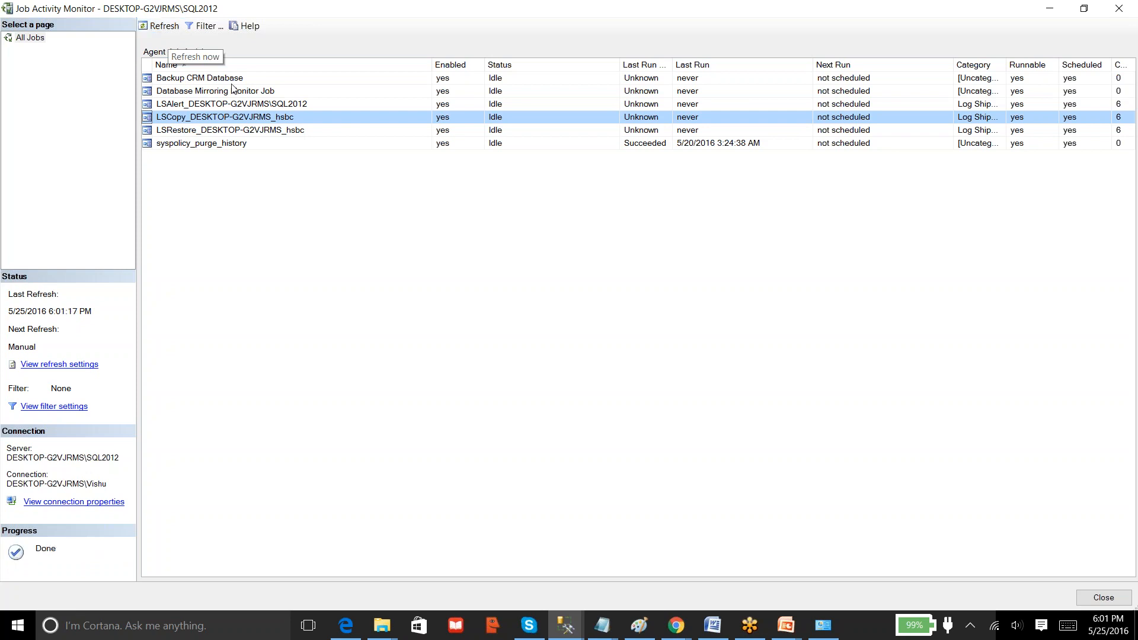
{"action": "right_click", "coordinate": [259, 121]}
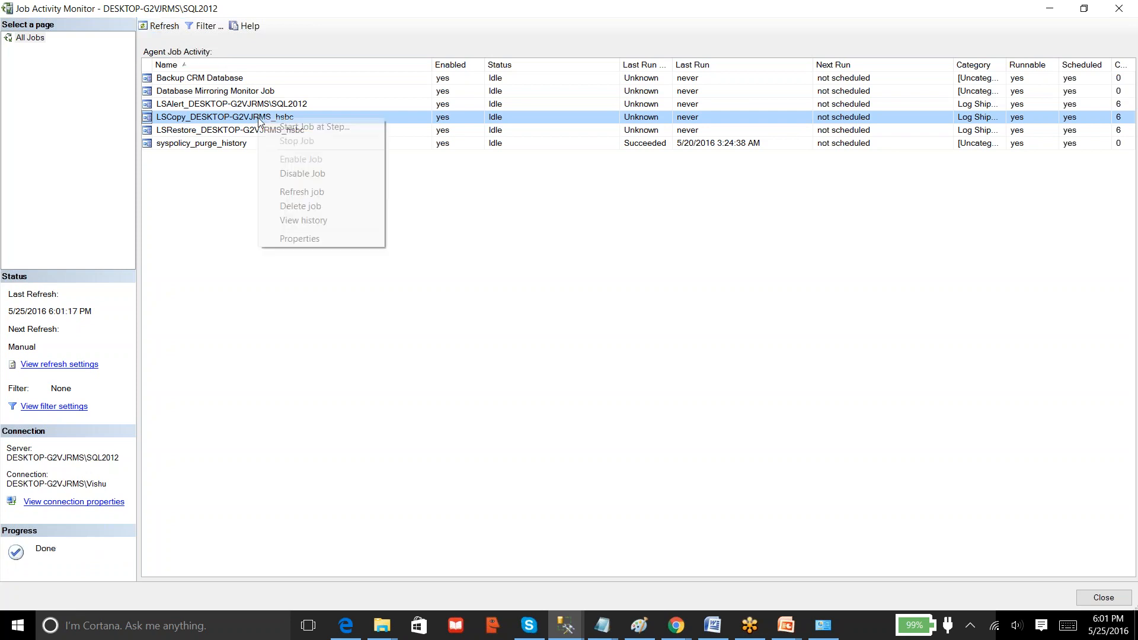
{"action": "left_click", "coordinate": [298, 220]}
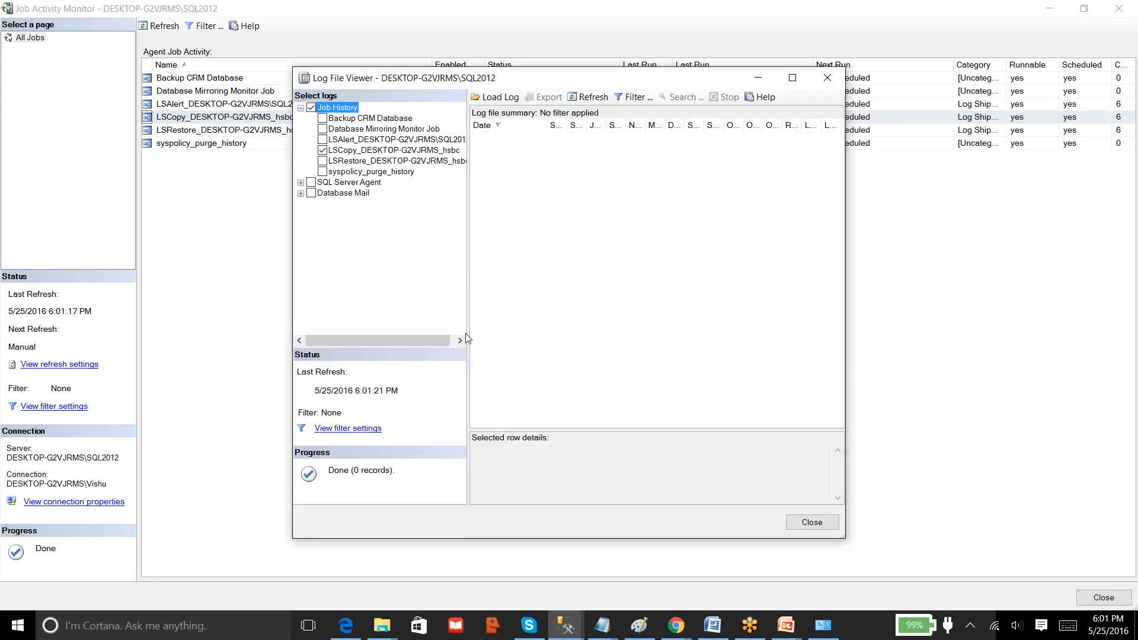
{"action": "left_click", "coordinate": [812, 521]}
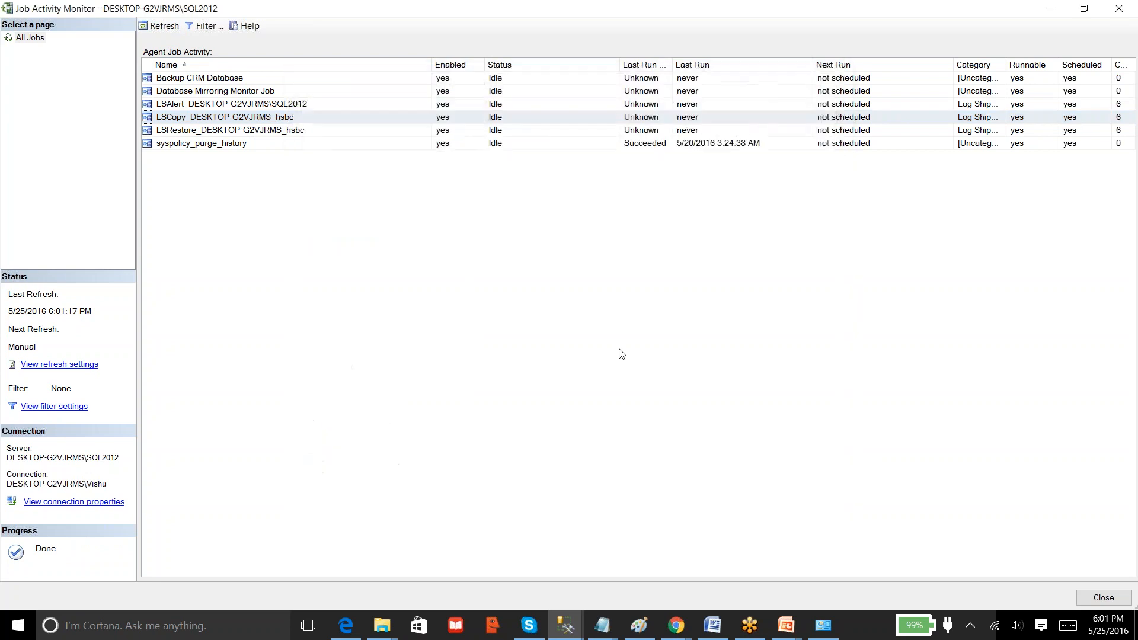
Retry starting the LSCopy_DESKTOP-G2VJRMS_hsbc job, read the detailed error message, and close the error and report dialogs
{"action": "right_click", "coordinate": [289, 120]}
{"action": "left_click", "coordinate": [312, 130]}
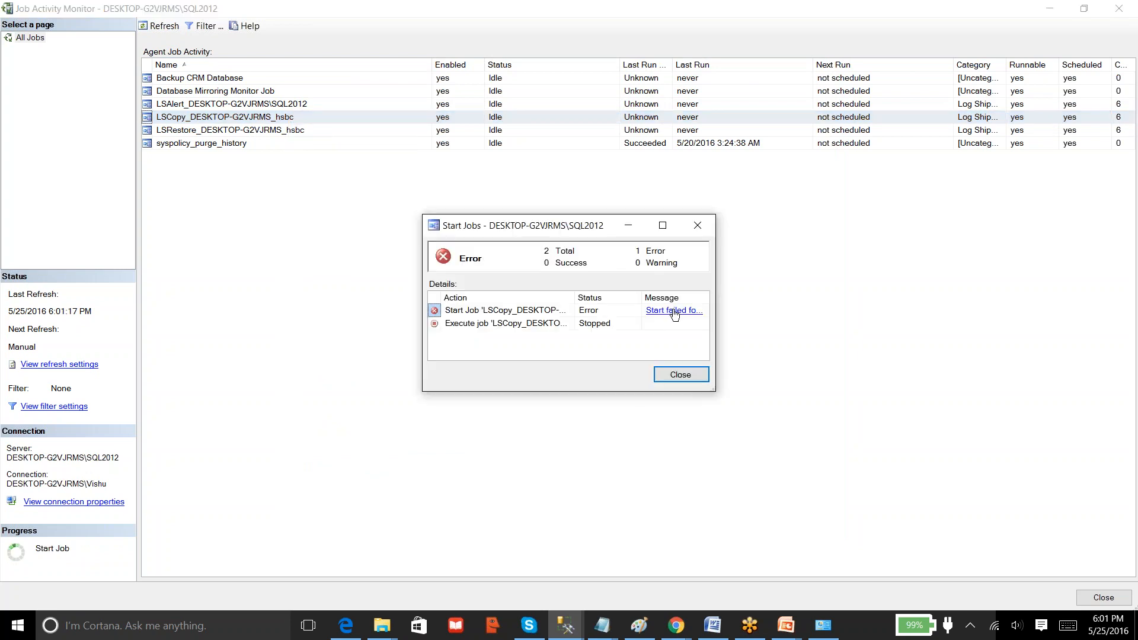
{"action": "left_click", "coordinate": [673, 310]}
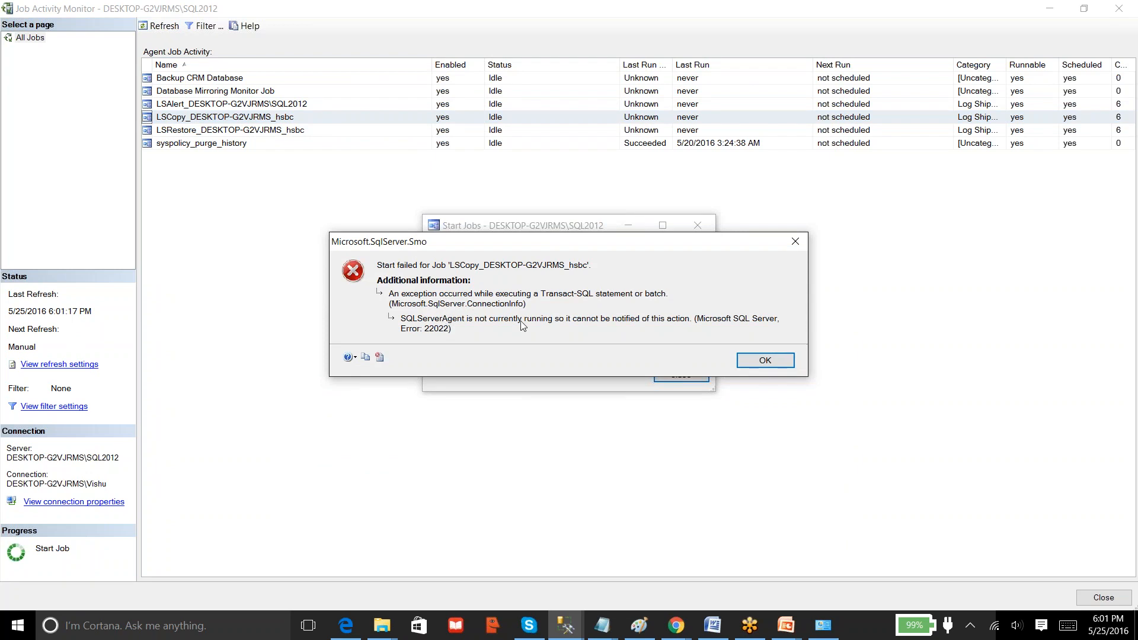
{"action": "left_click", "coordinate": [762, 359]}
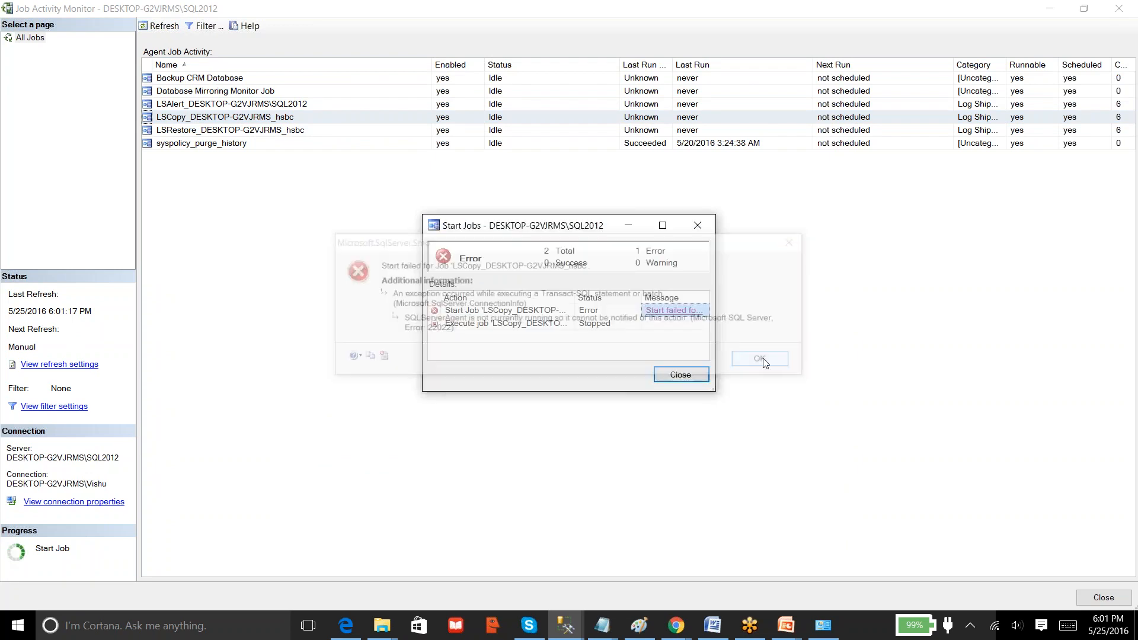
{"action": "left_click", "coordinate": [683, 379]}
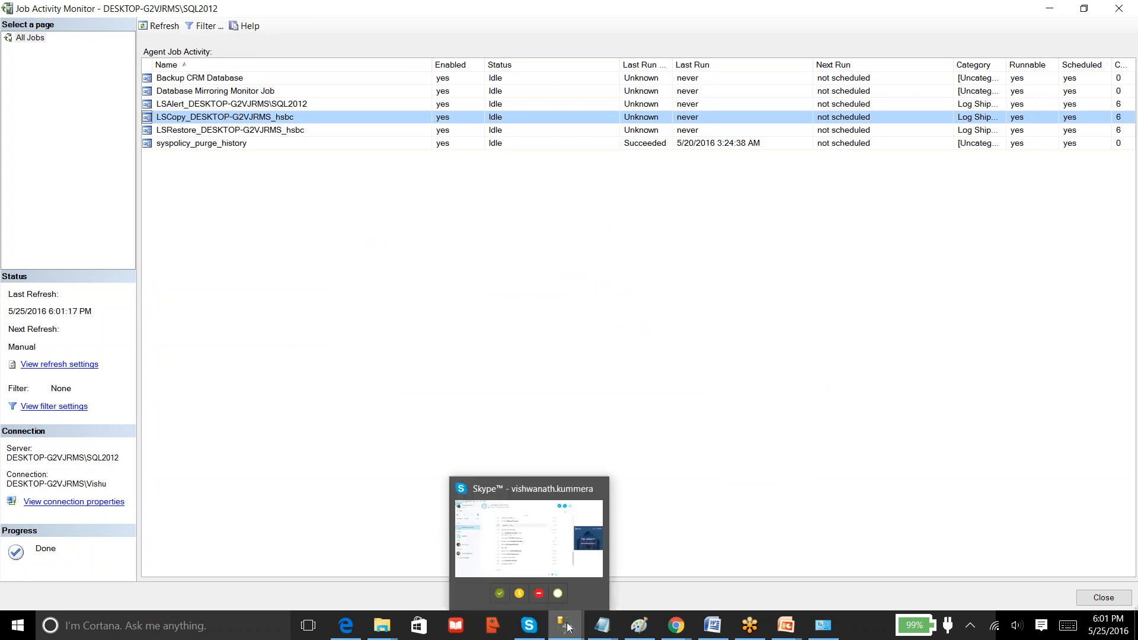
Return to the main query window, refresh the SQL2012 instance, and check the available actions for its SQL Server Agent
{"action": "mouse_move", "coordinate": [565, 625]}
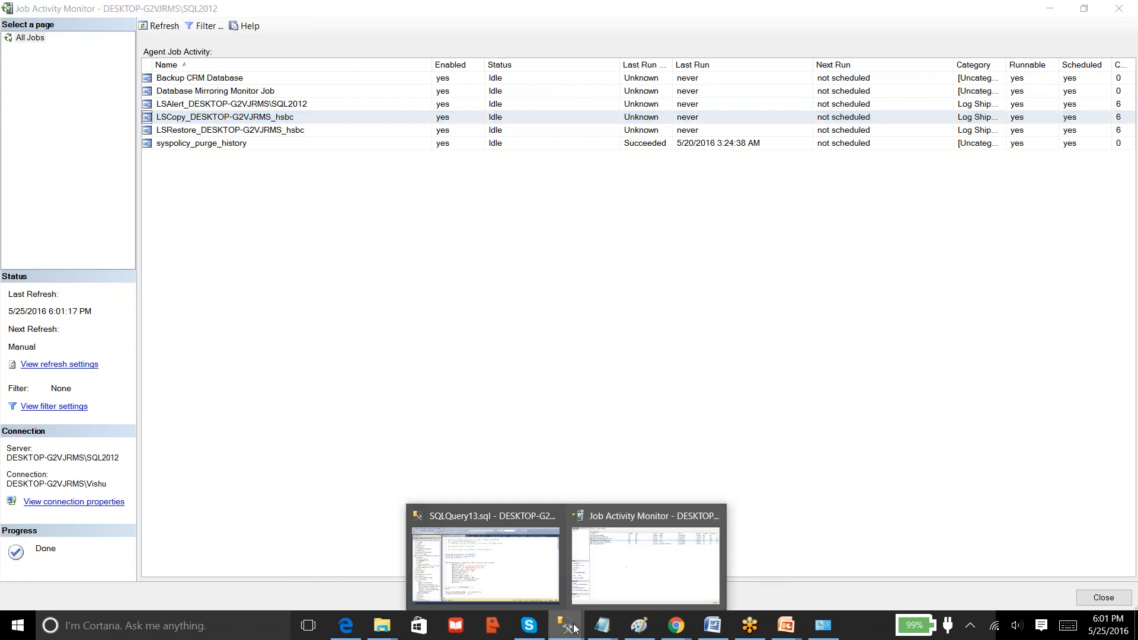
{"action": "left_click", "coordinate": [520, 562]}
{"action": "right_click", "coordinate": [105, 237]}
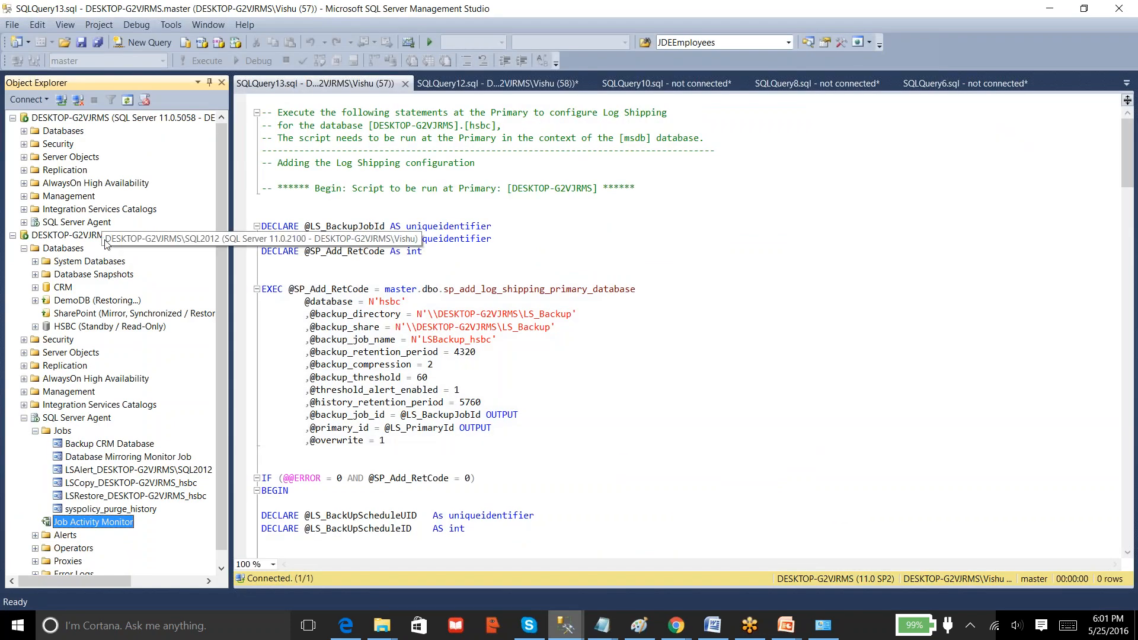
{"action": "left_click", "coordinate": [190, 472]}
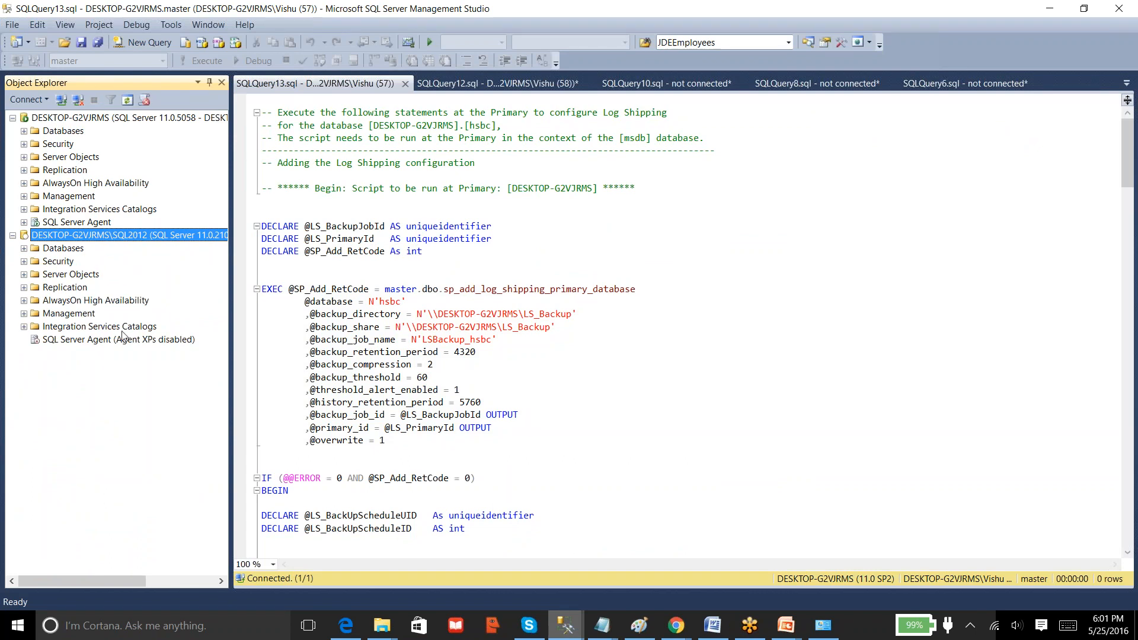
{"action": "right_click", "coordinate": [82, 342]}
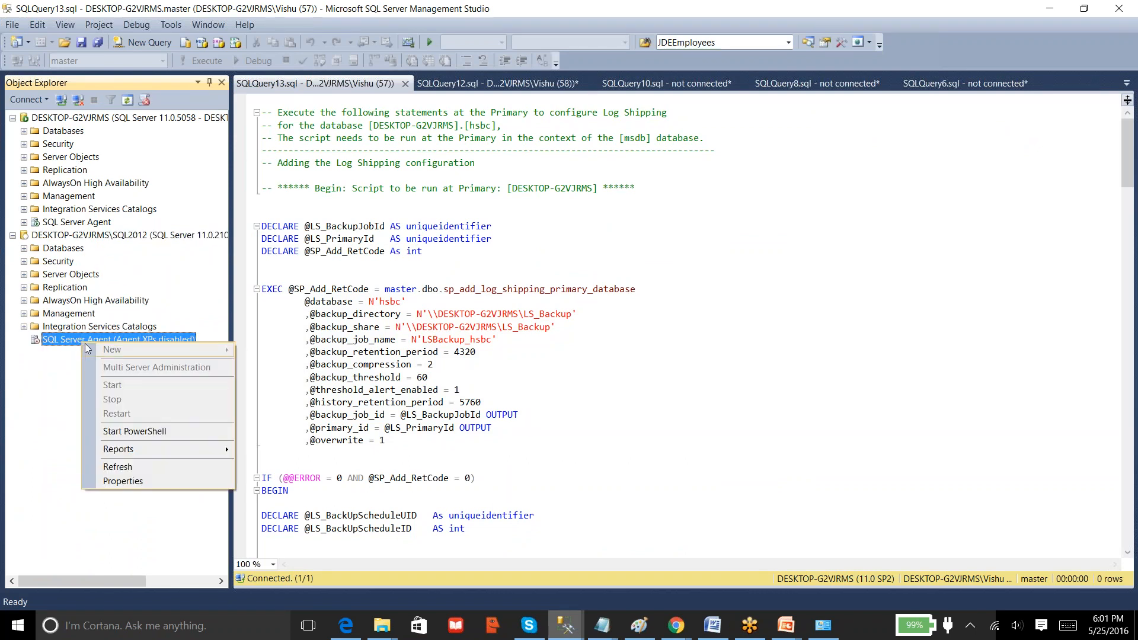
{"action": "left_click", "coordinate": [57, 410]}
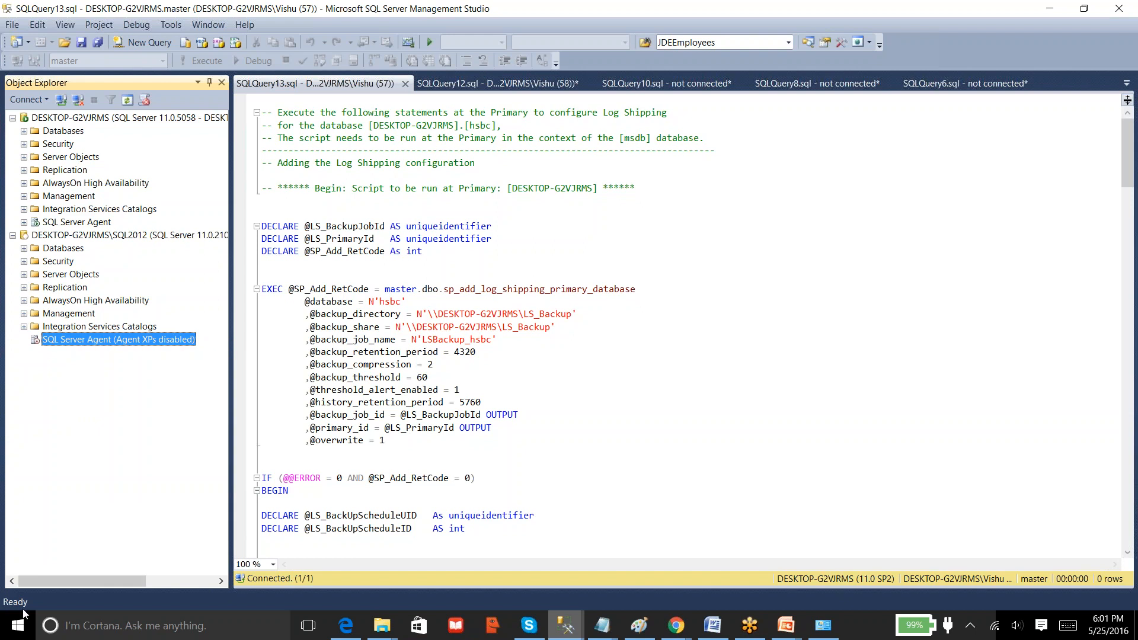
Switch to SQL Server Configuration Manager, start the SQL Server Agent (SQL2012) service, and minimize the window
{"action": "left_click", "coordinate": [92, 626]}
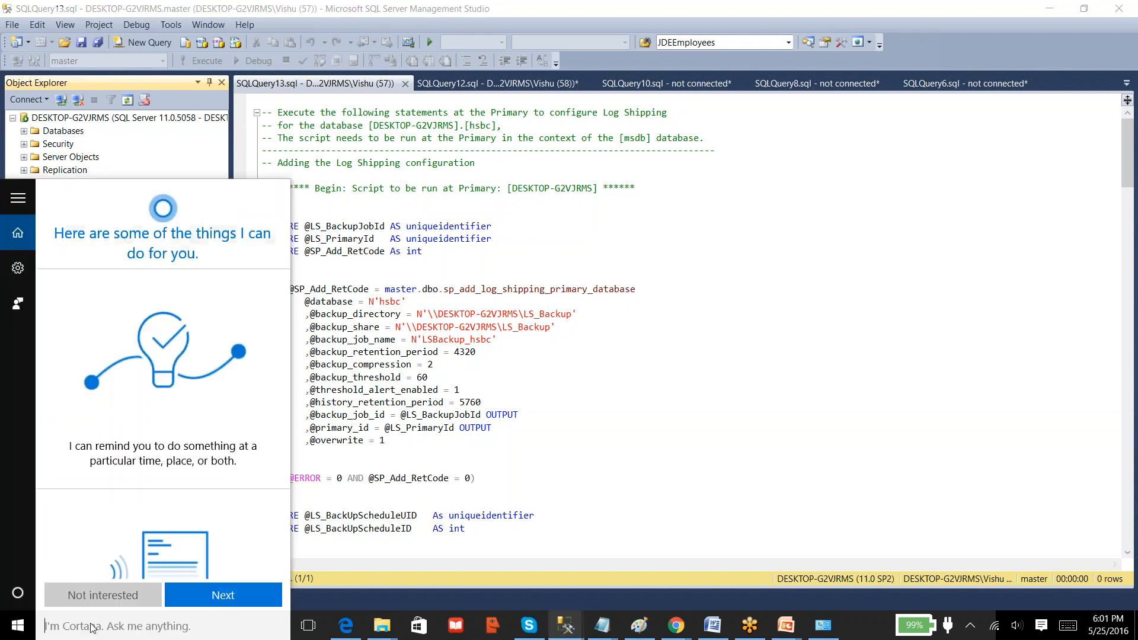
{"action": "type", "text": "c"}
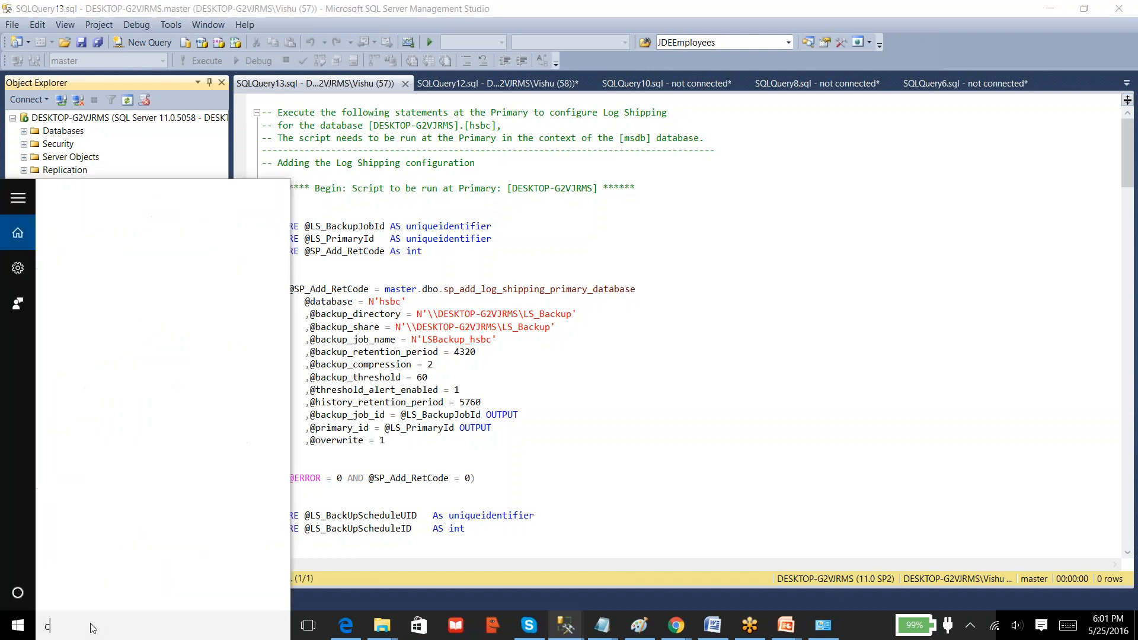
{"action": "type", "text": "onfi"}
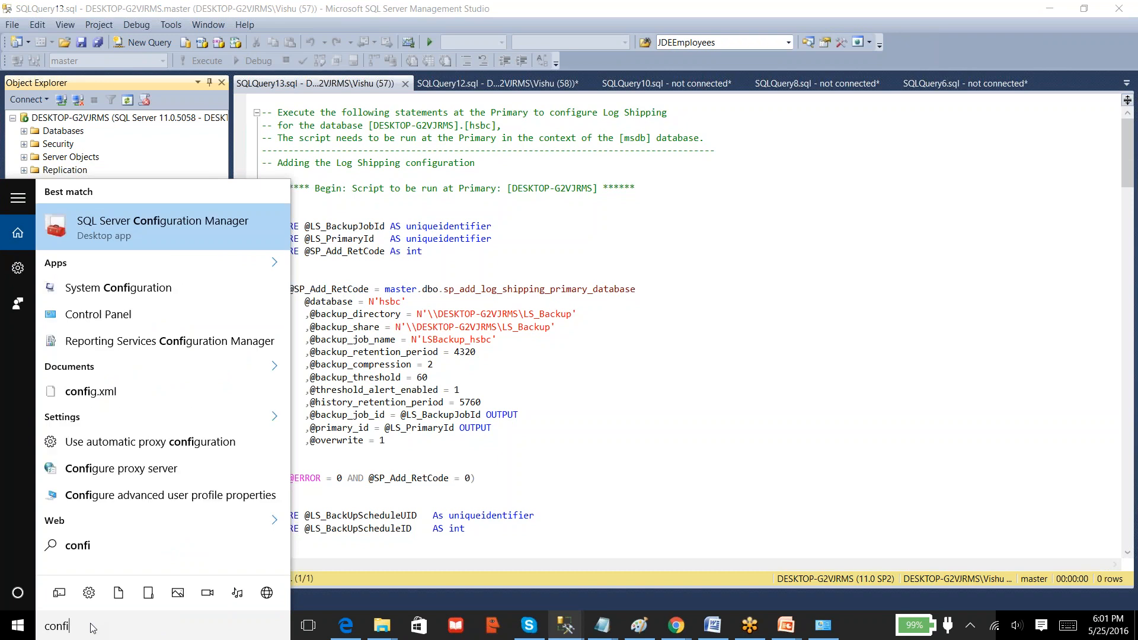
{"action": "left_click", "coordinate": [191, 229]}
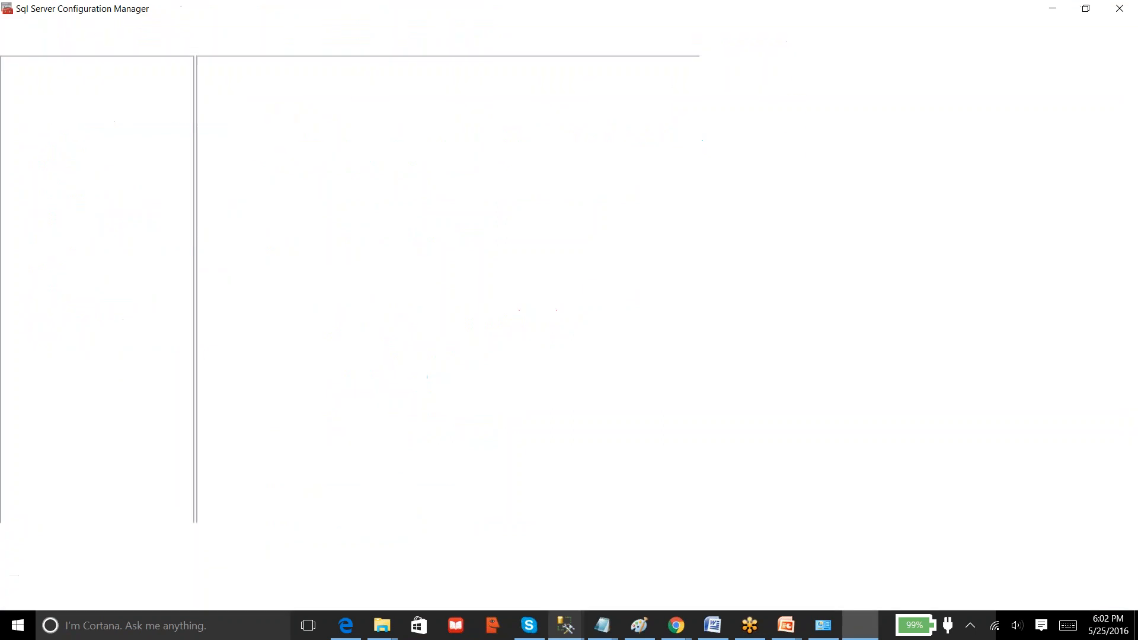
{"action": "right_click", "coordinate": [296, 124]}
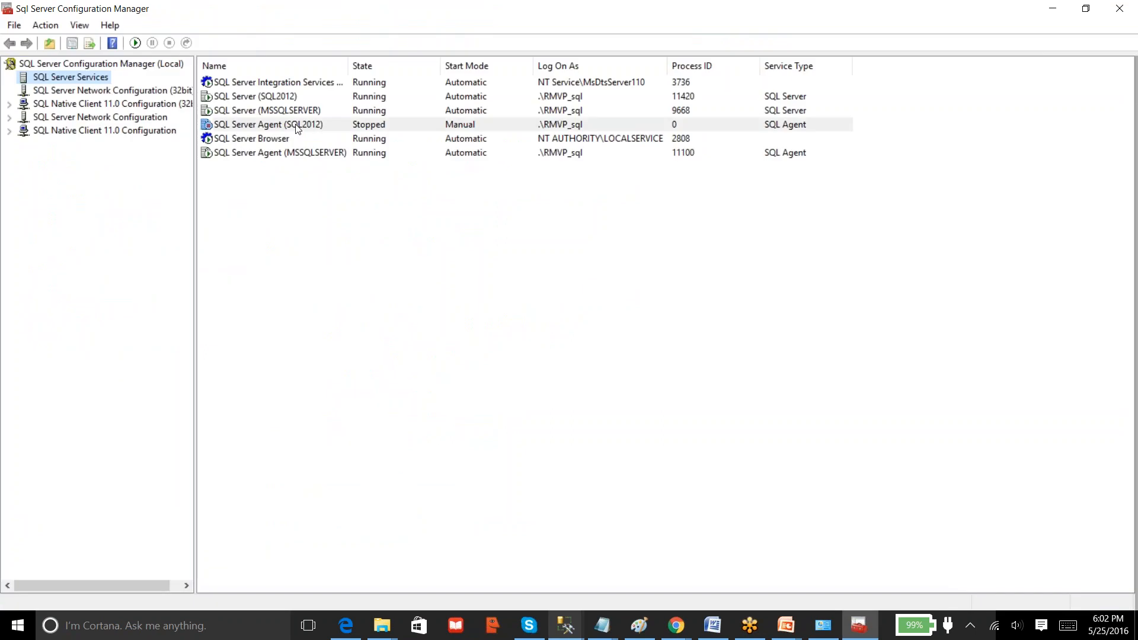
{"action": "left_click", "coordinate": [316, 136]}
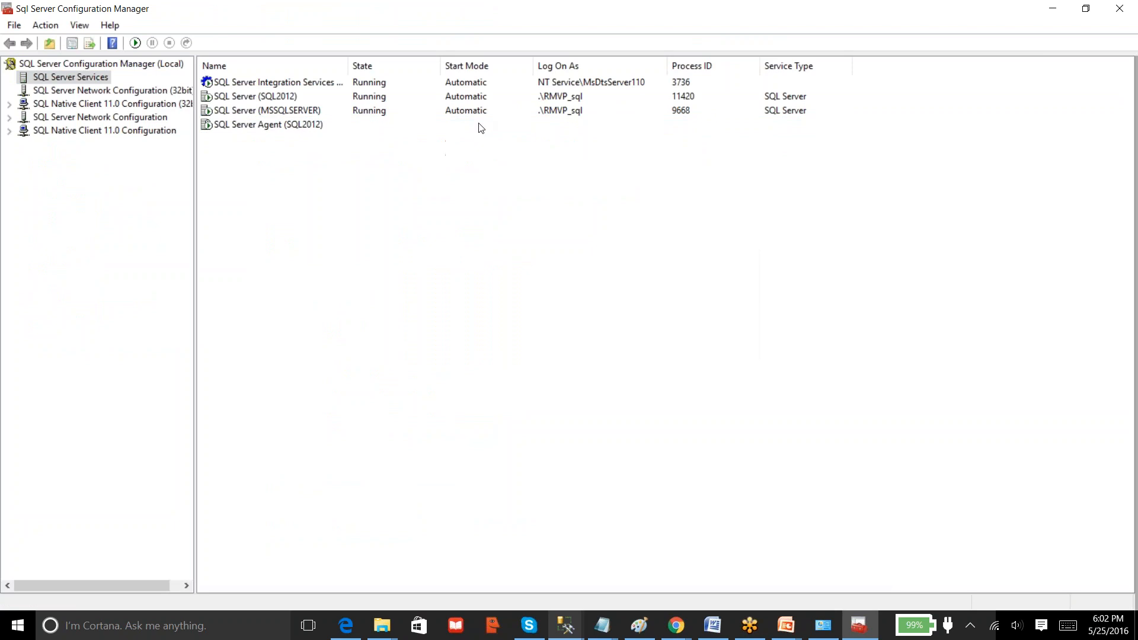
{"action": "left_click", "coordinate": [1049, 9]}
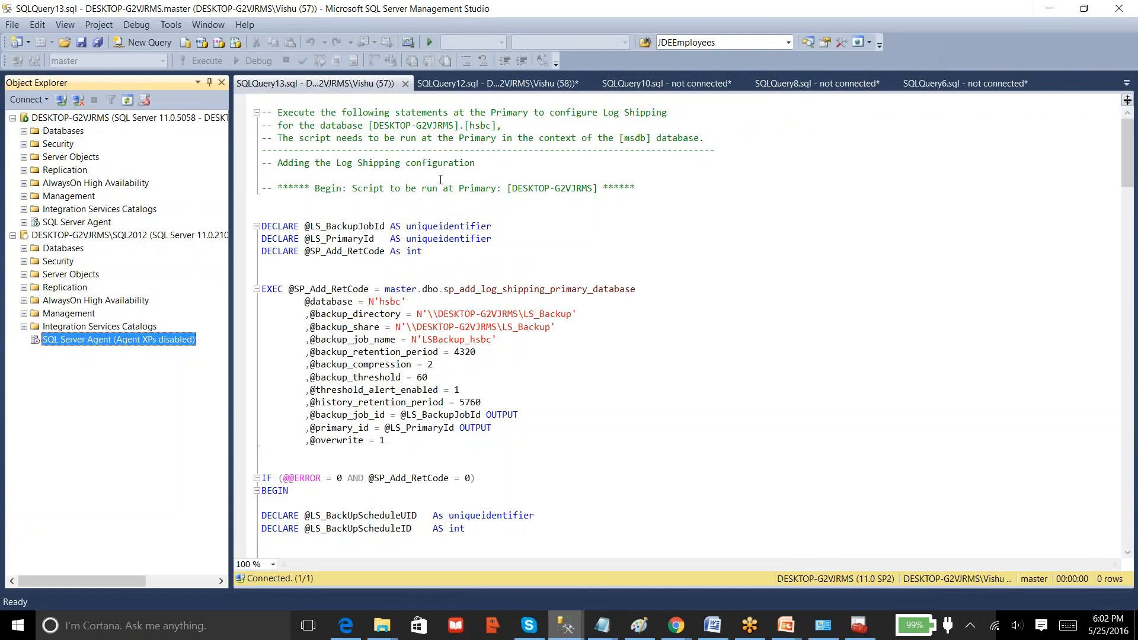
Refresh the SQL2012 instance in Object Explorer, expand its SQL Server Agent, and open the Job Activity Monitor
{"action": "right_click", "coordinate": [83, 237]}
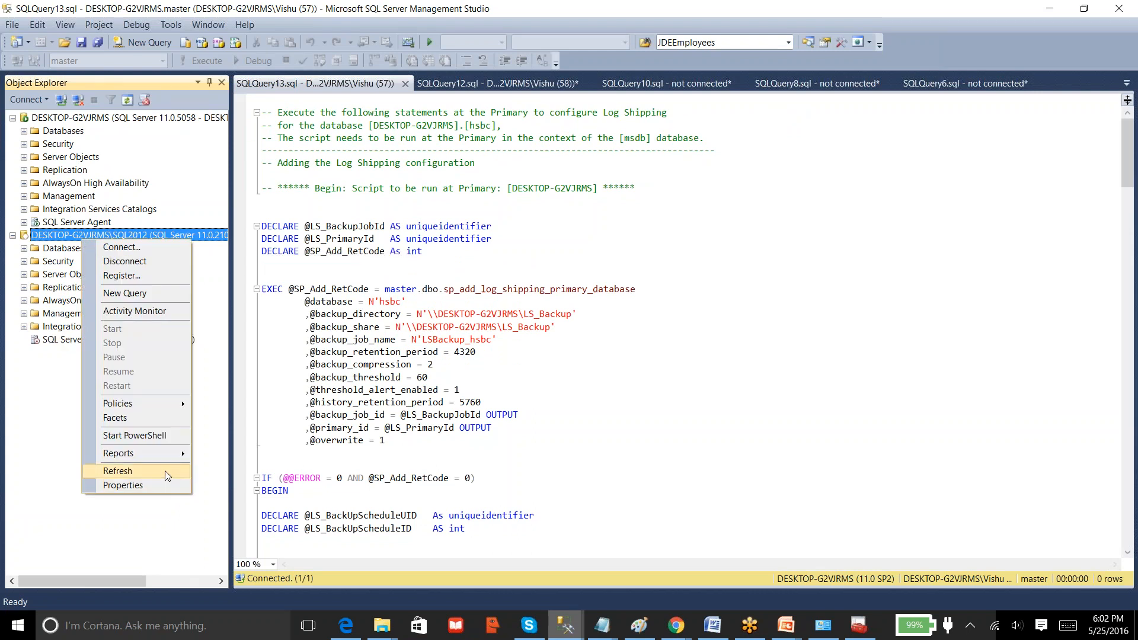
{"action": "left_click", "coordinate": [164, 470]}
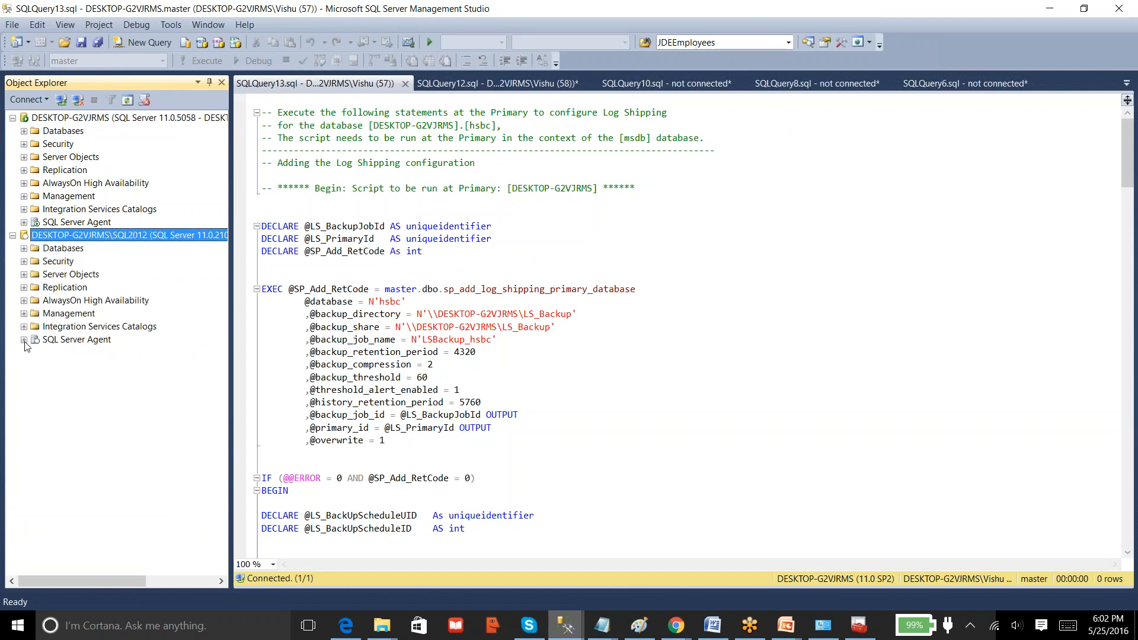
{"action": "left_click", "coordinate": [24, 339]}
{"action": "double_click", "coordinate": [90, 367]}
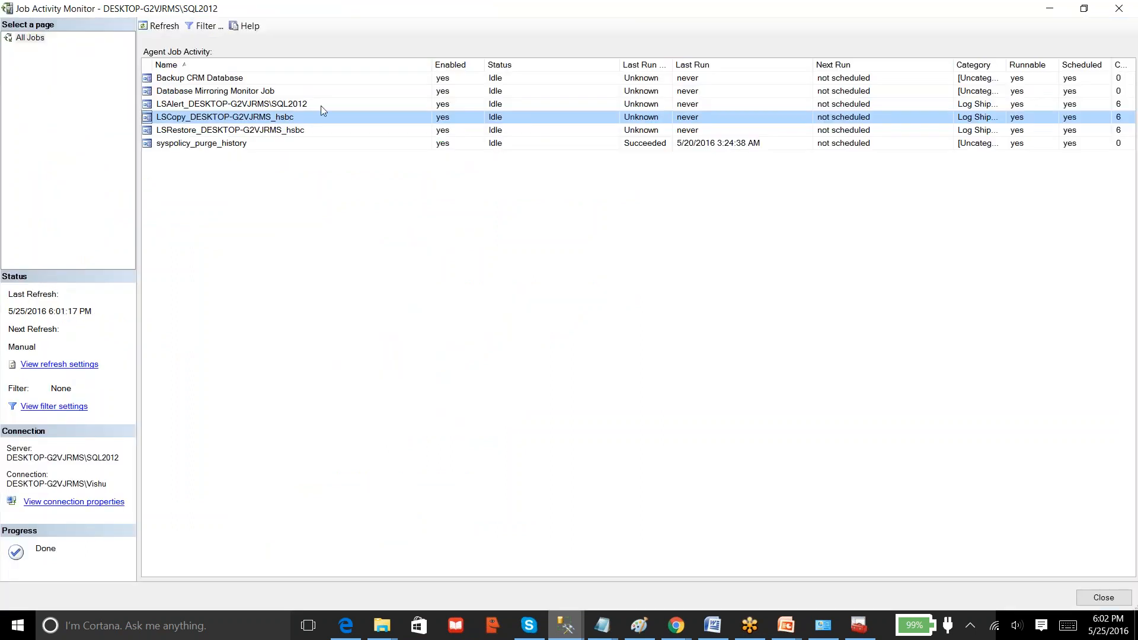
Refresh the Job Activity Monitor and check the next run time of the LSCopy_DESKTOP-G2VJRMS_hsbc job
{"action": "left_click", "coordinate": [160, 26]}
{"action": "left_click", "coordinate": [160, 26]}
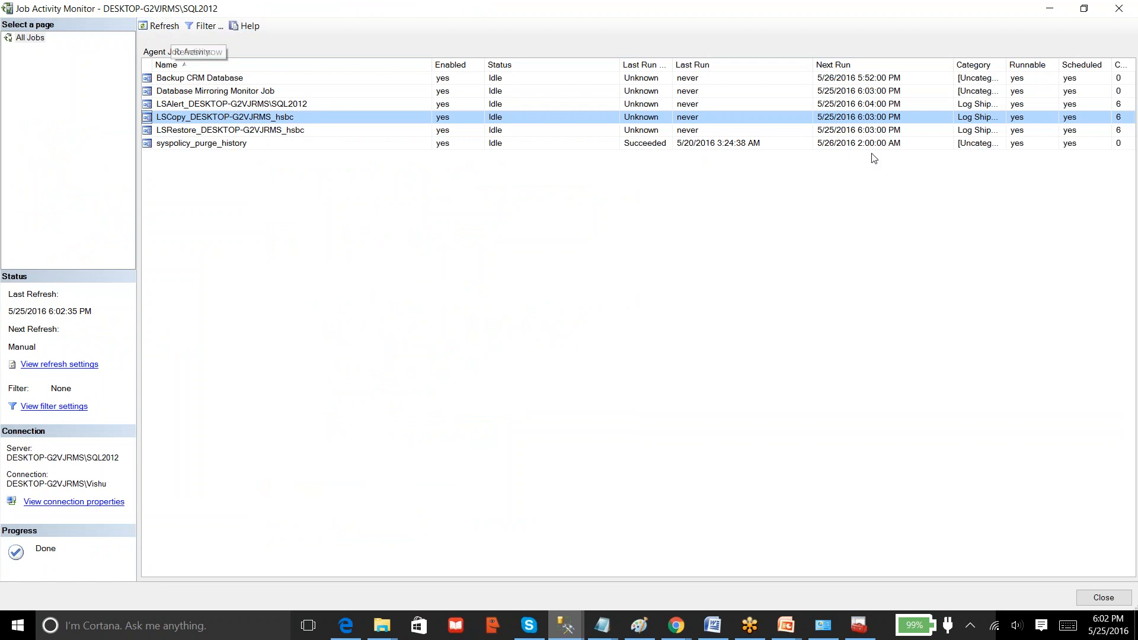
{"action": "left_click", "coordinate": [883, 122]}
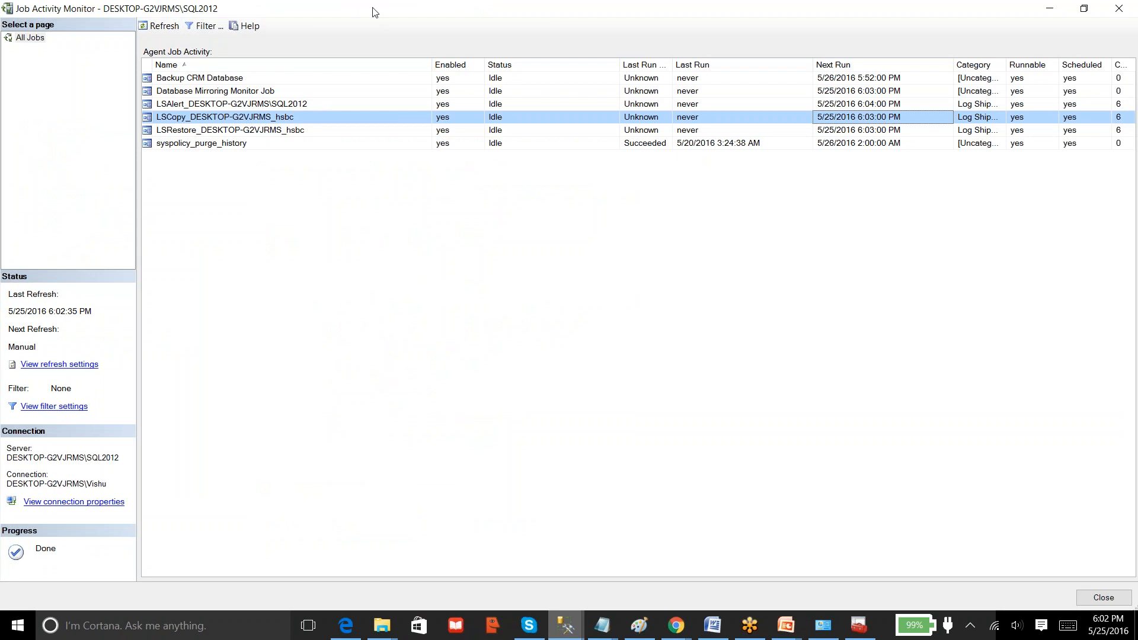
Refresh the Job Activity Monitor twice and switch to the LS_Copy folder in File Explorer to look for copied log backups
{"action": "left_click", "coordinate": [171, 27]}
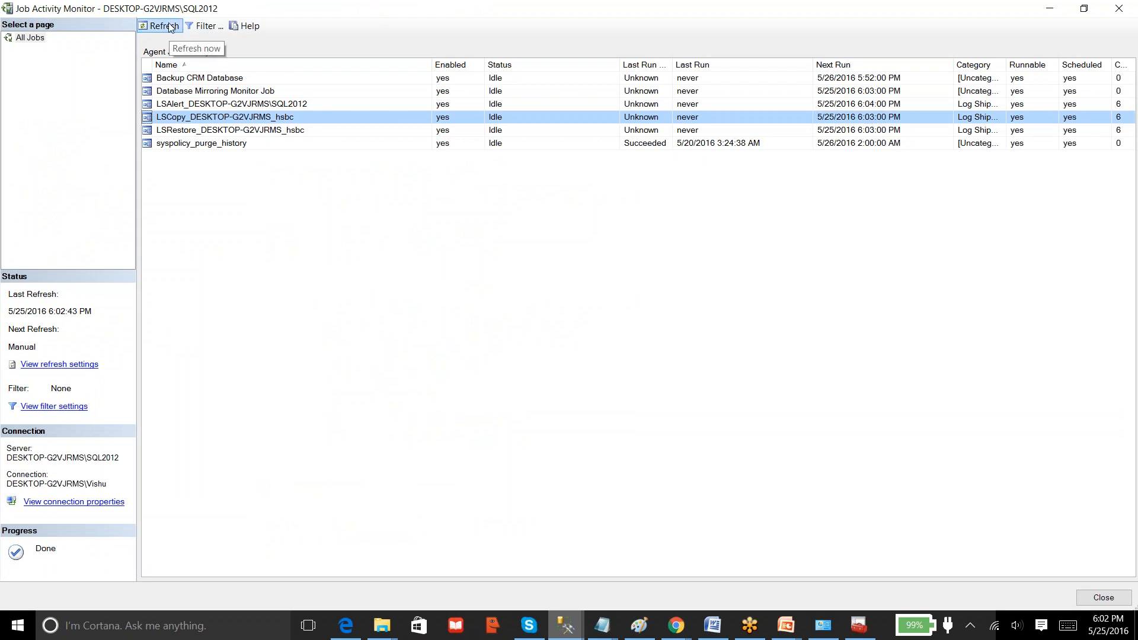
{"action": "left_click", "coordinate": [171, 27]}
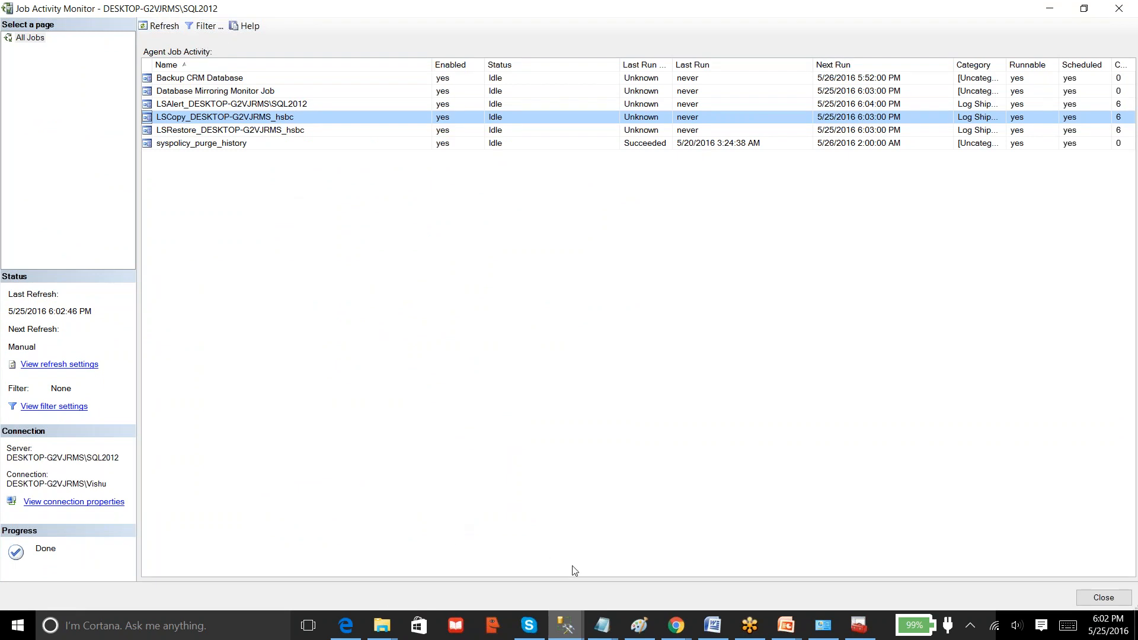
{"action": "left_click", "coordinate": [382, 625]}
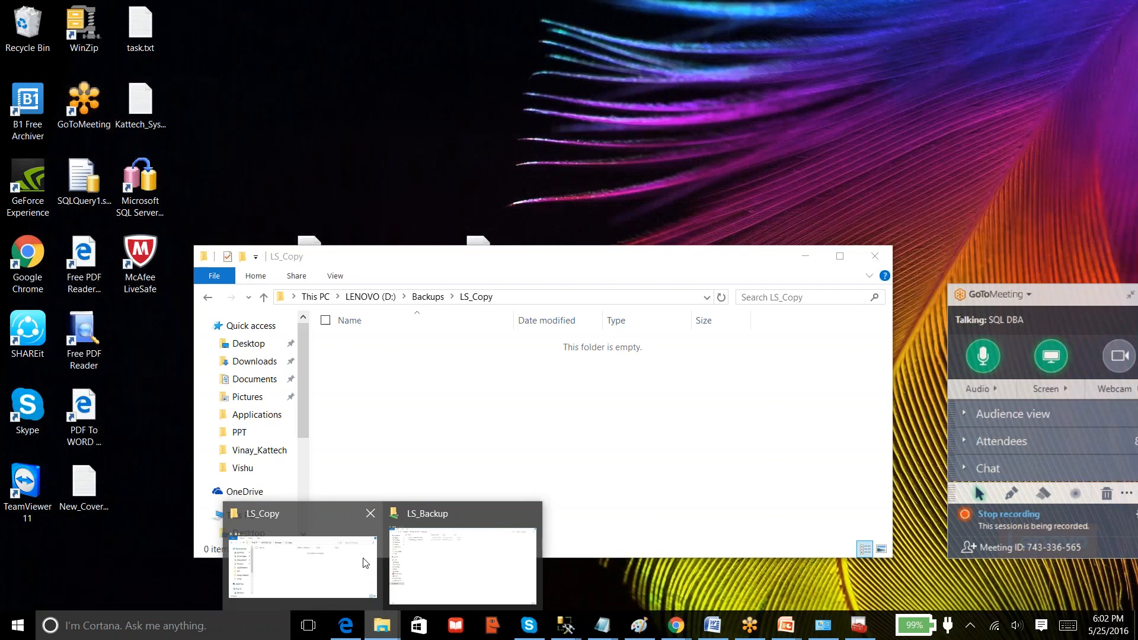
{"action": "left_click", "coordinate": [366, 563]}
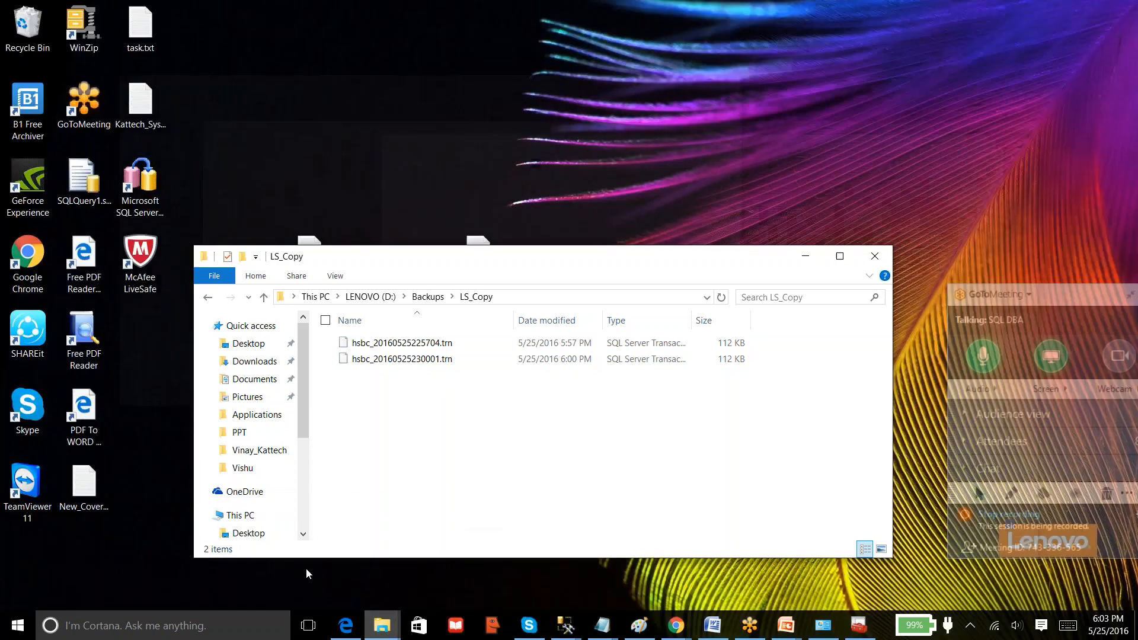
Compare the .trn files in the LS_Backup share with those in the LS_Copy folder
{"action": "left_click", "coordinate": [307, 569]}
{"action": "mouse_move", "coordinate": [382, 626]}
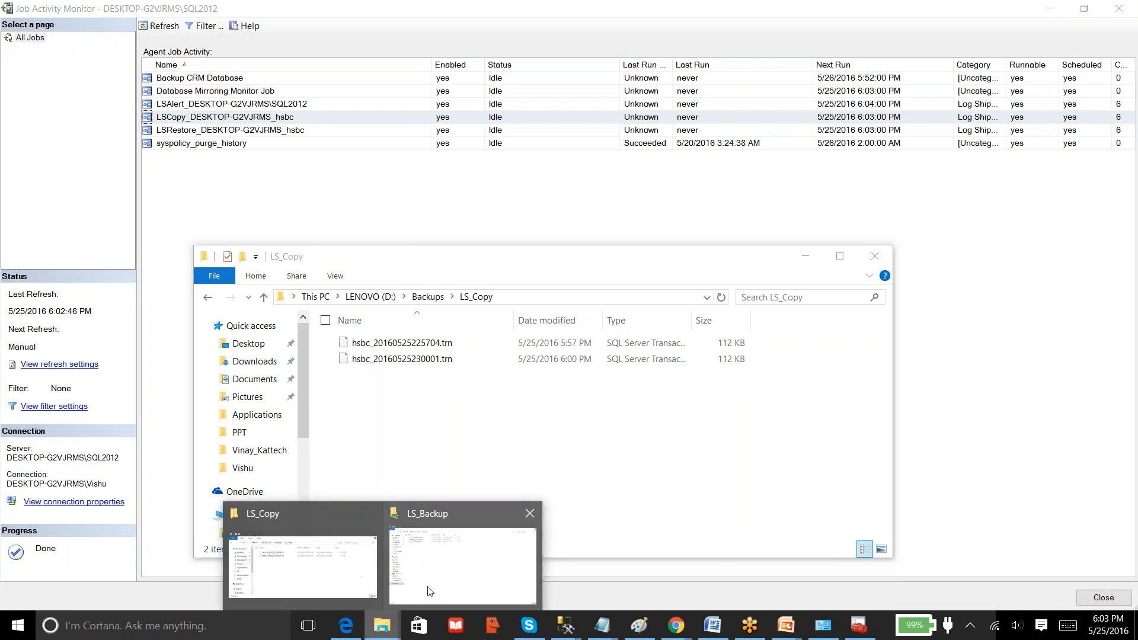
{"action": "left_click", "coordinate": [444, 577]}
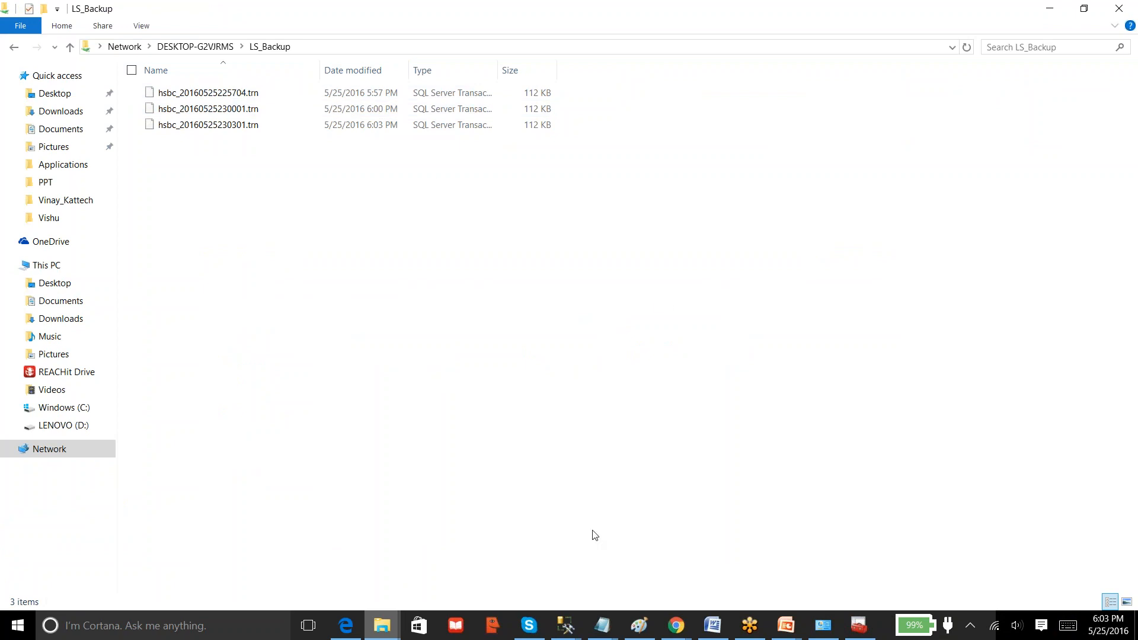
{"action": "mouse_move", "coordinate": [568, 622]}
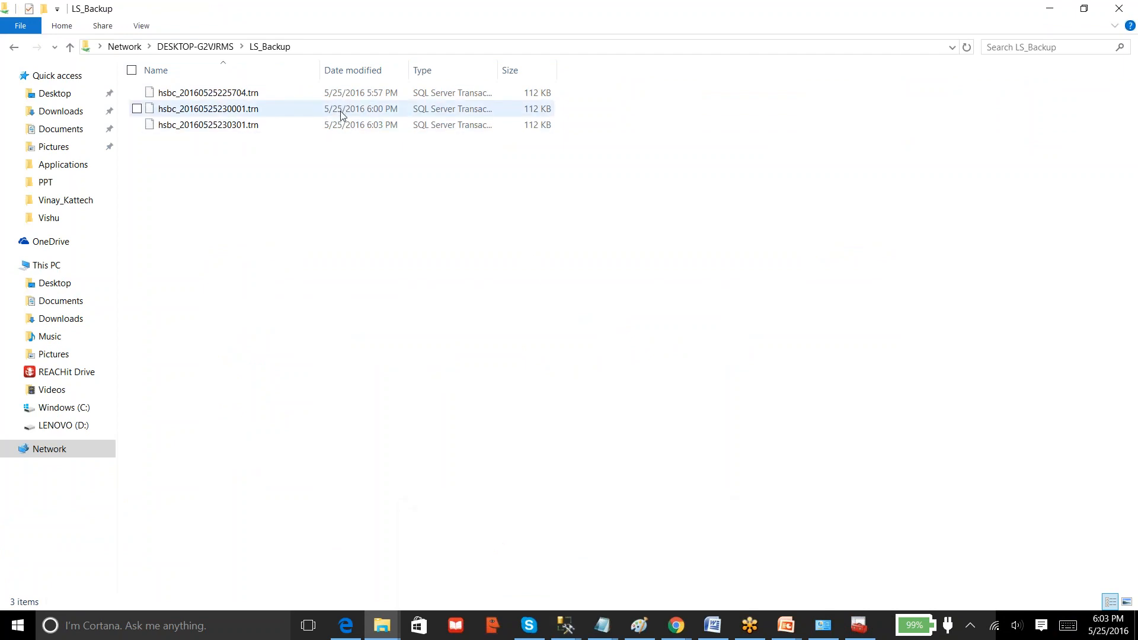
{"action": "left_click", "coordinate": [379, 626]}
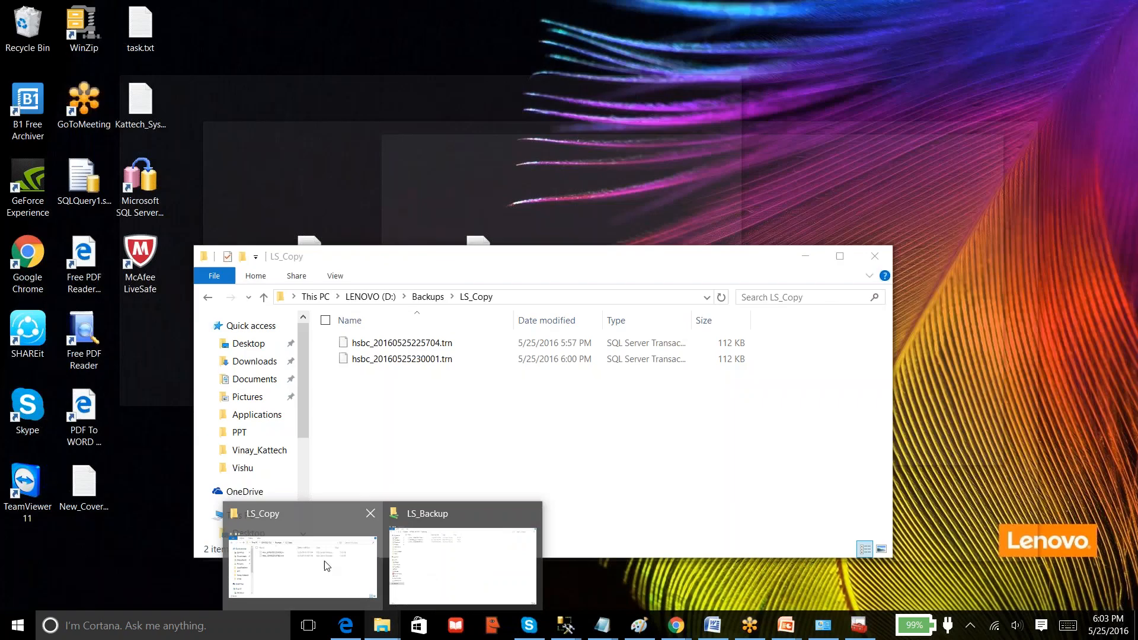
{"action": "left_click", "coordinate": [302, 566]}
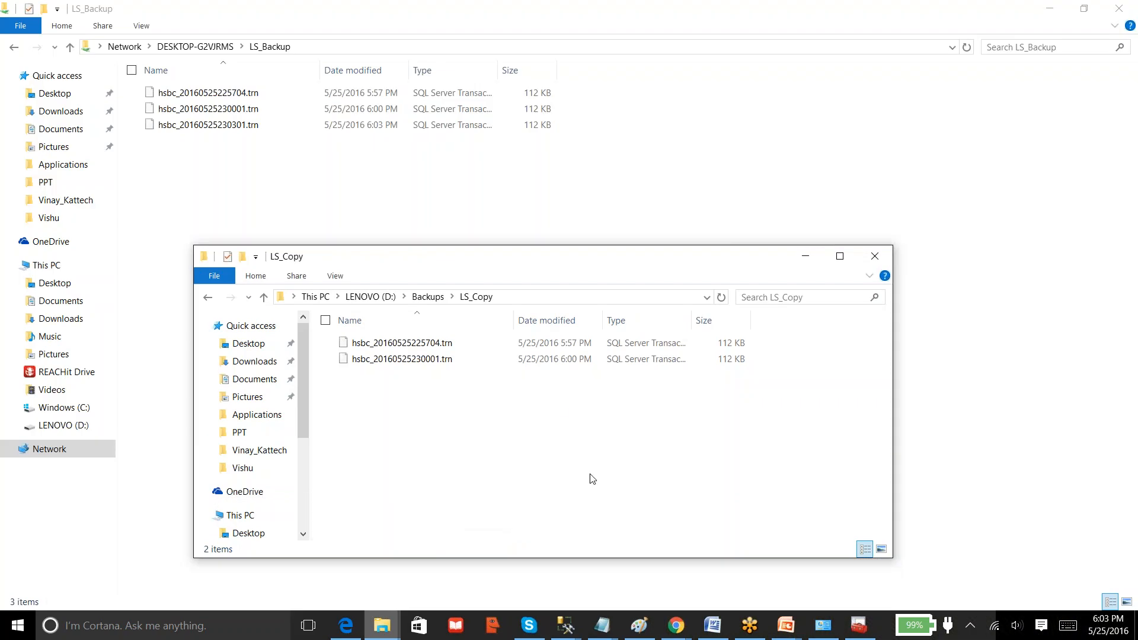
Return to the SQL2012 Job Activity Monitor, start the LSRestore_DESKTOP-G2VJRMS_hsbc job manually, and close the progress dialog
{"action": "left_click", "coordinate": [616, 569]}
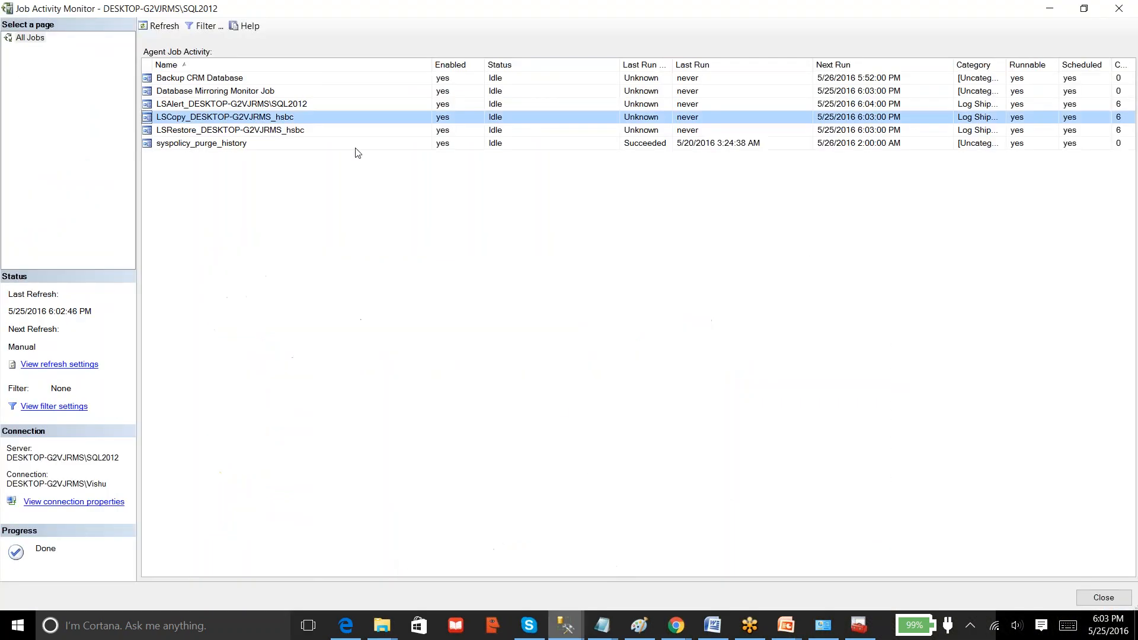
{"action": "left_click", "coordinate": [273, 131]}
{"action": "right_click", "coordinate": [273, 130]}
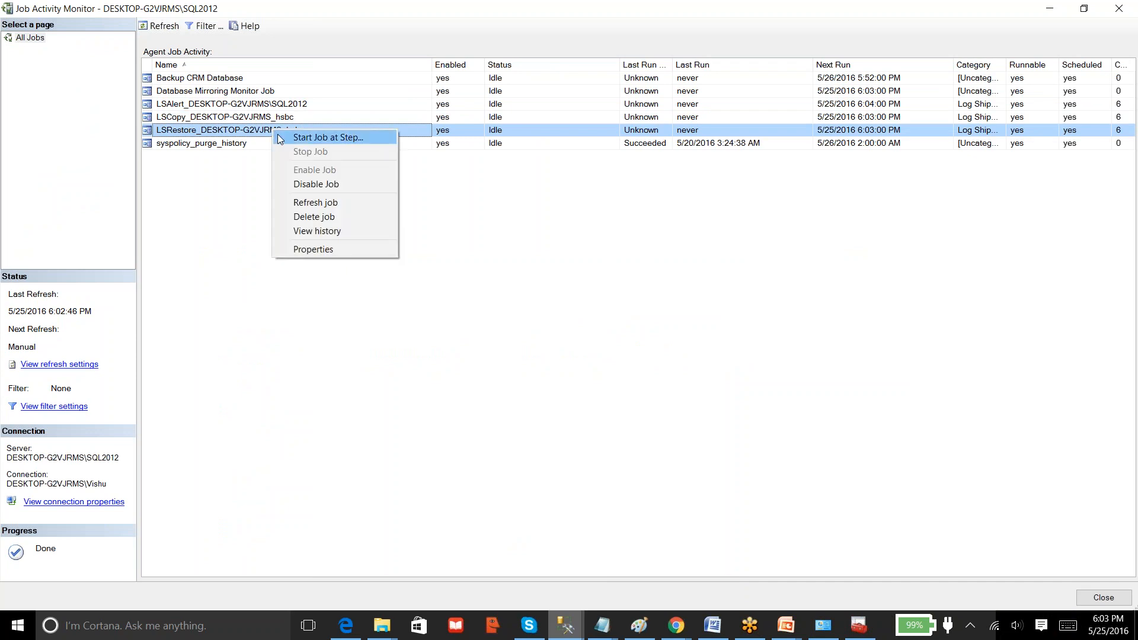
{"action": "left_click", "coordinate": [280, 139]}
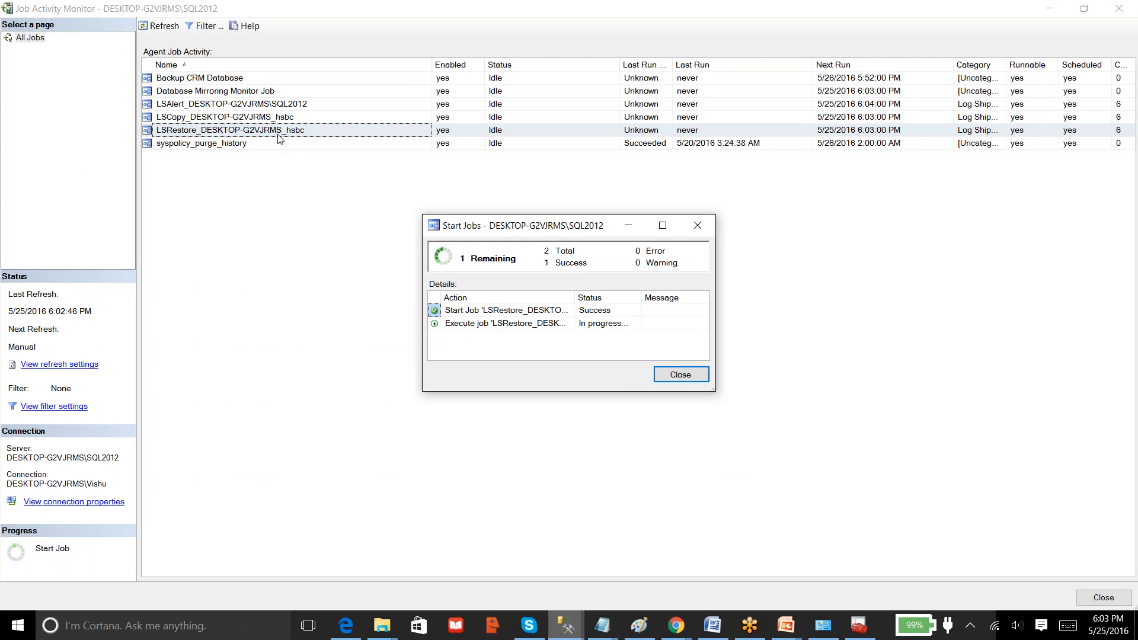
{"action": "left_click", "coordinate": [681, 376]}
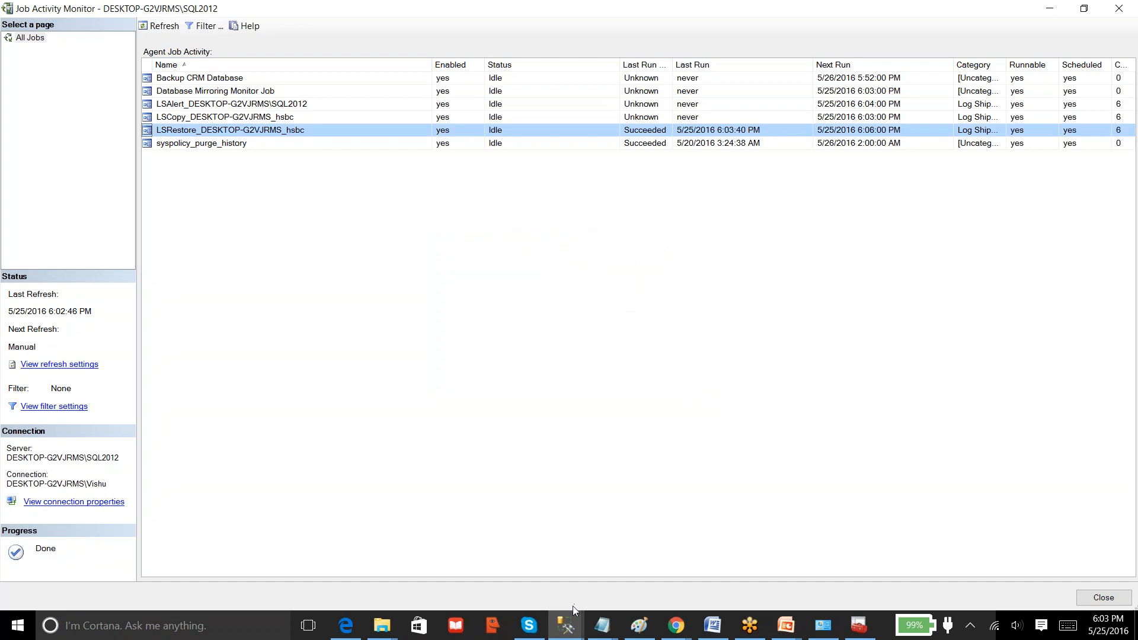
Switch to the main Management Studio window and open a new query on the primary instance's hsbc database
{"action": "left_click", "coordinate": [505, 570]}
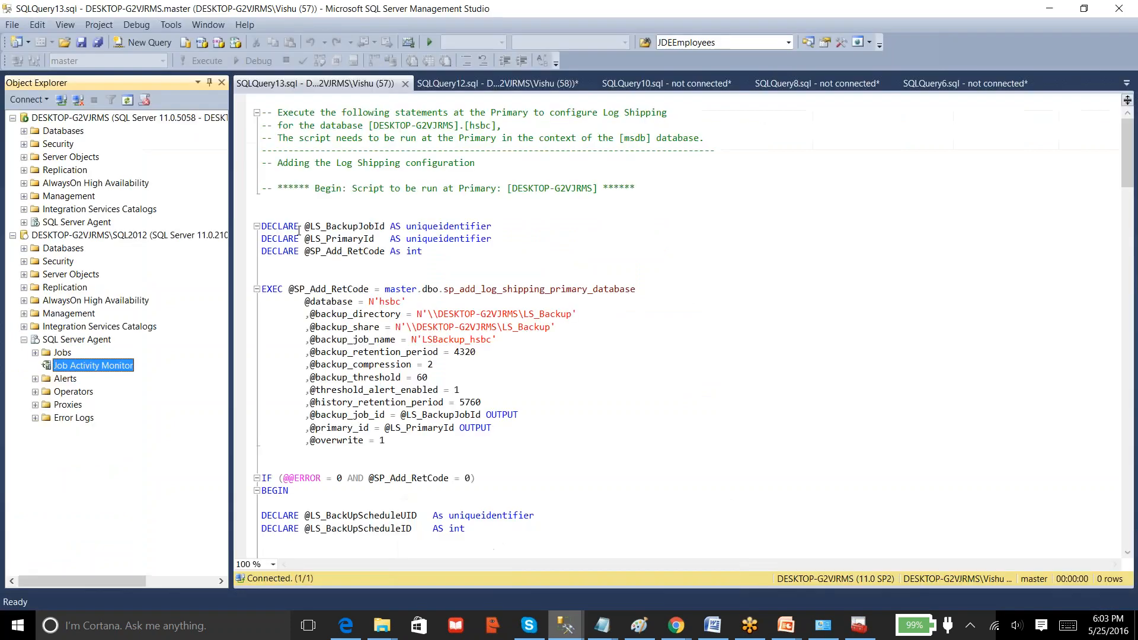
{"action": "left_click", "coordinate": [24, 131]}
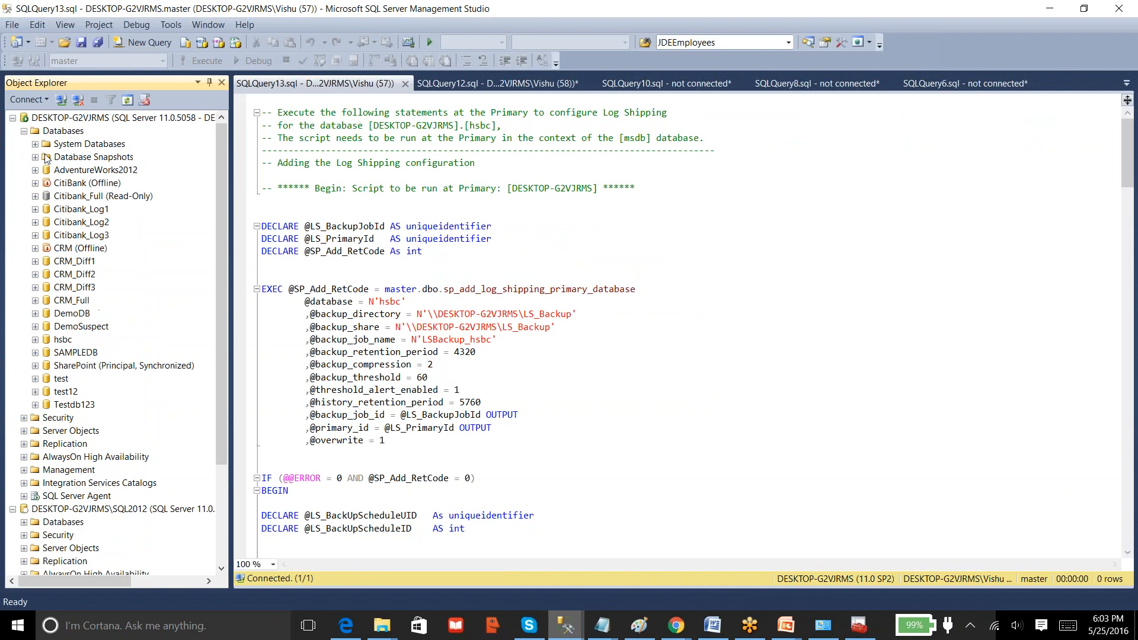
{"action": "right_click", "coordinate": [59, 339]}
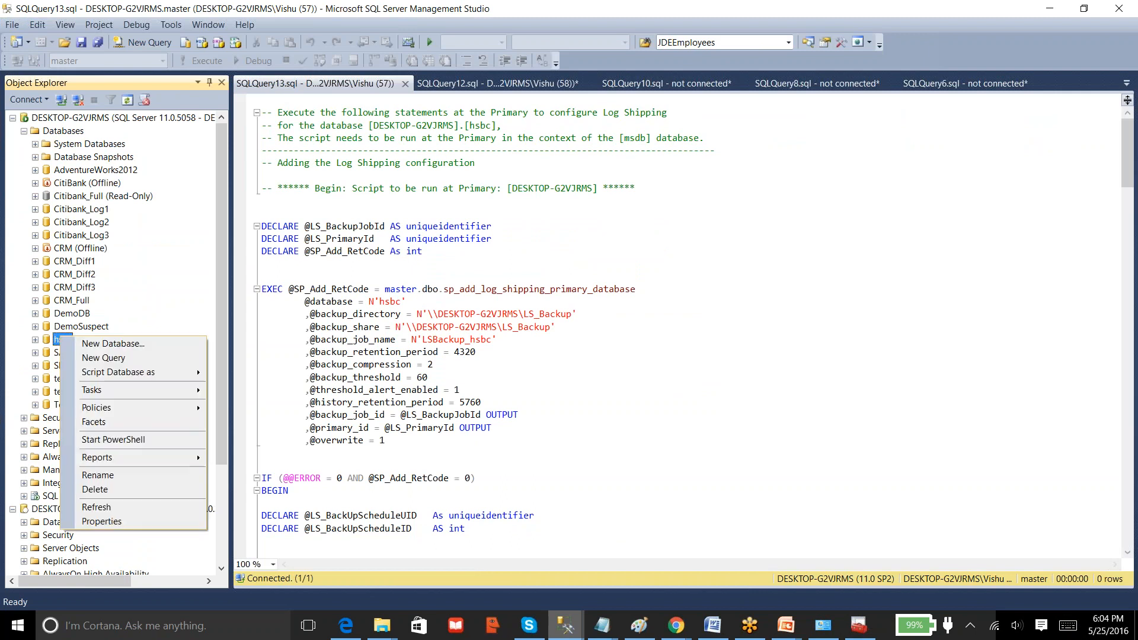
{"action": "left_click", "coordinate": [102, 358]}
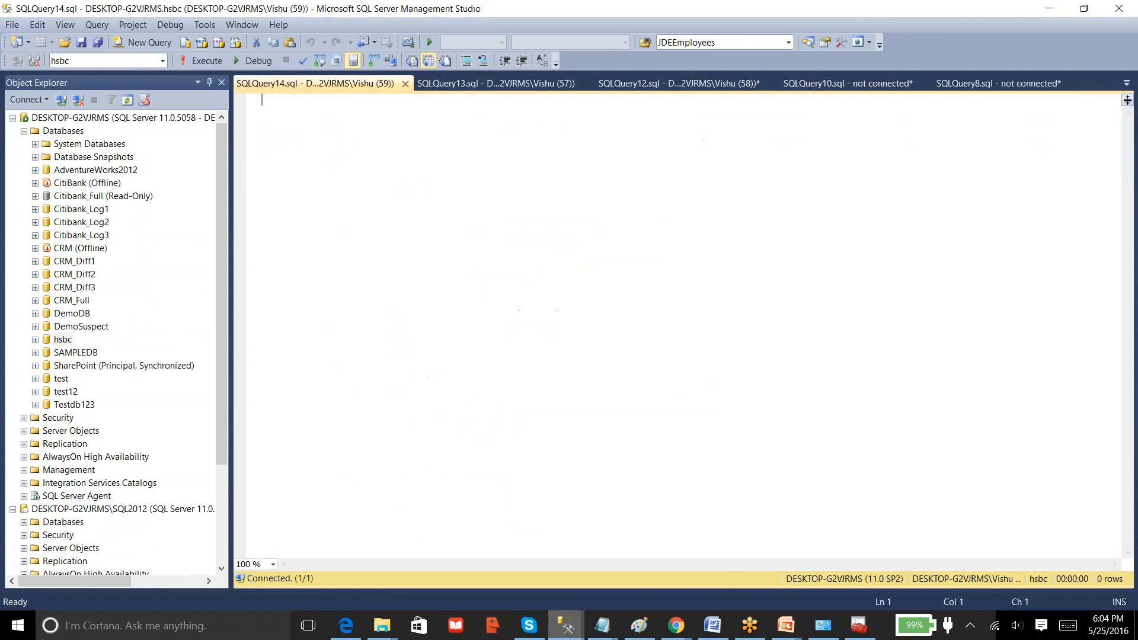
Write and execute a Create table statement for tbl_testLS with a single column, ID int
{"action": "type", "text": "Create ta"}
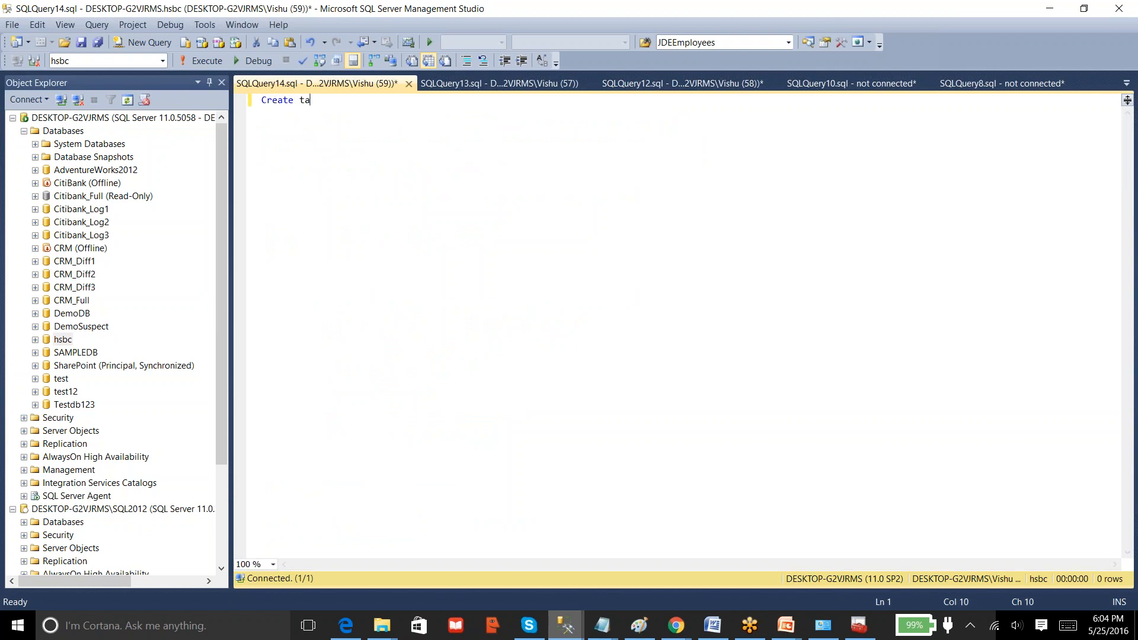
{"action": "type", "text": "ble tbl_testLS"}
{"action": "key", "text": "Return"}
{"action": "type", "text": "("}
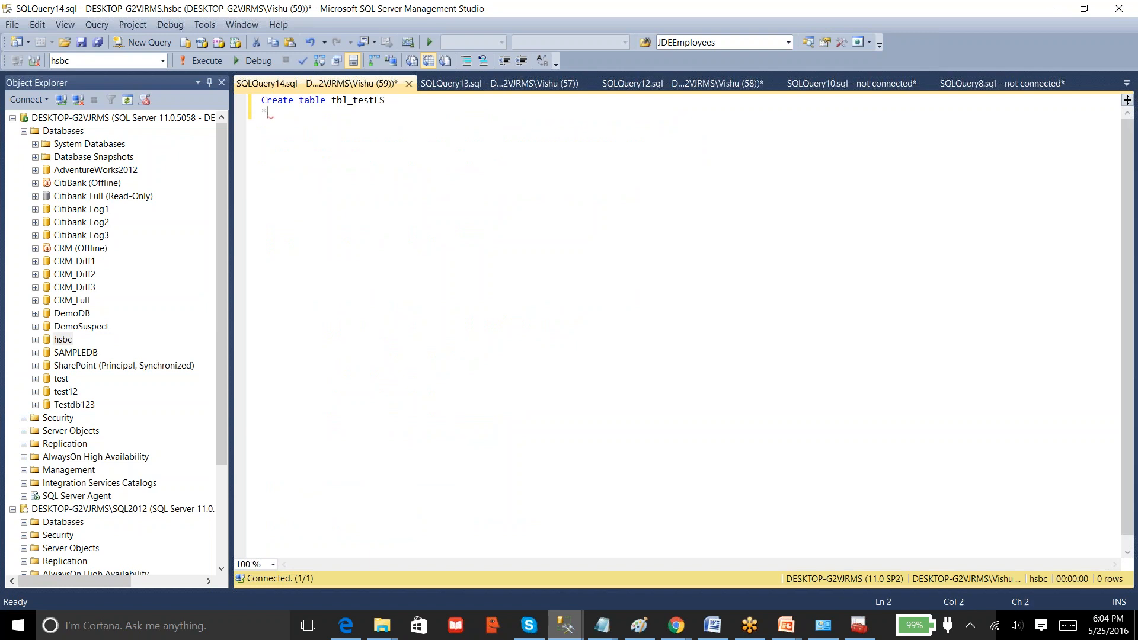
{"action": "key", "text": "Return"}
{"action": "key", "text": "Return"}
{"action": "type", "text": ")"}
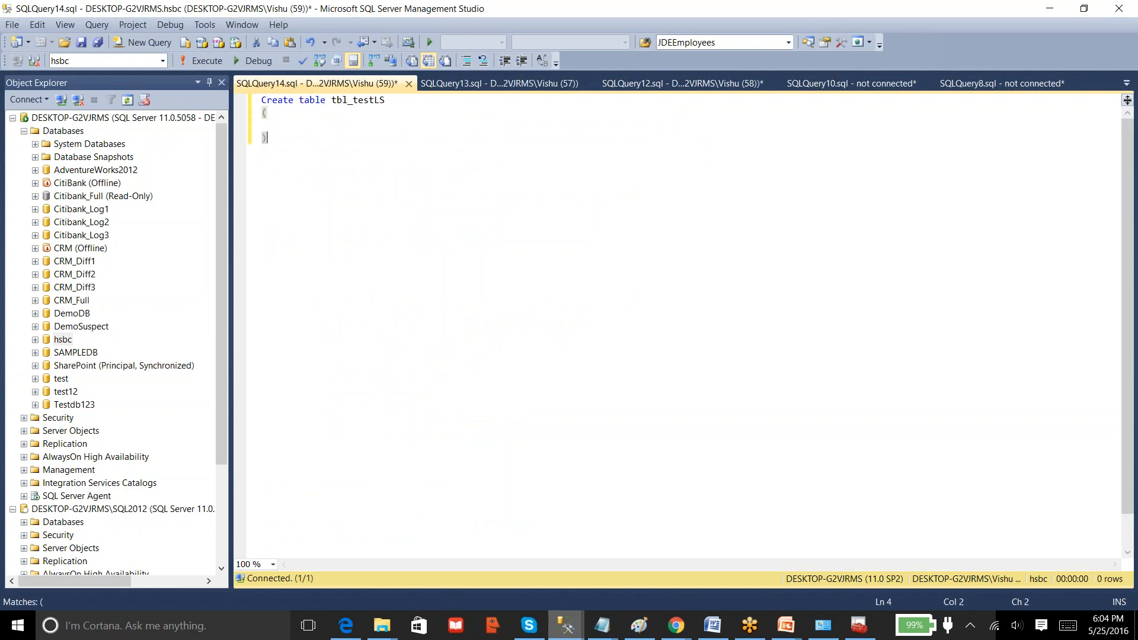
{"action": "key", "text": "Up"}
{"action": "type", "text": "ID int"}
{"action": "left_click", "coordinate": [204, 61]}
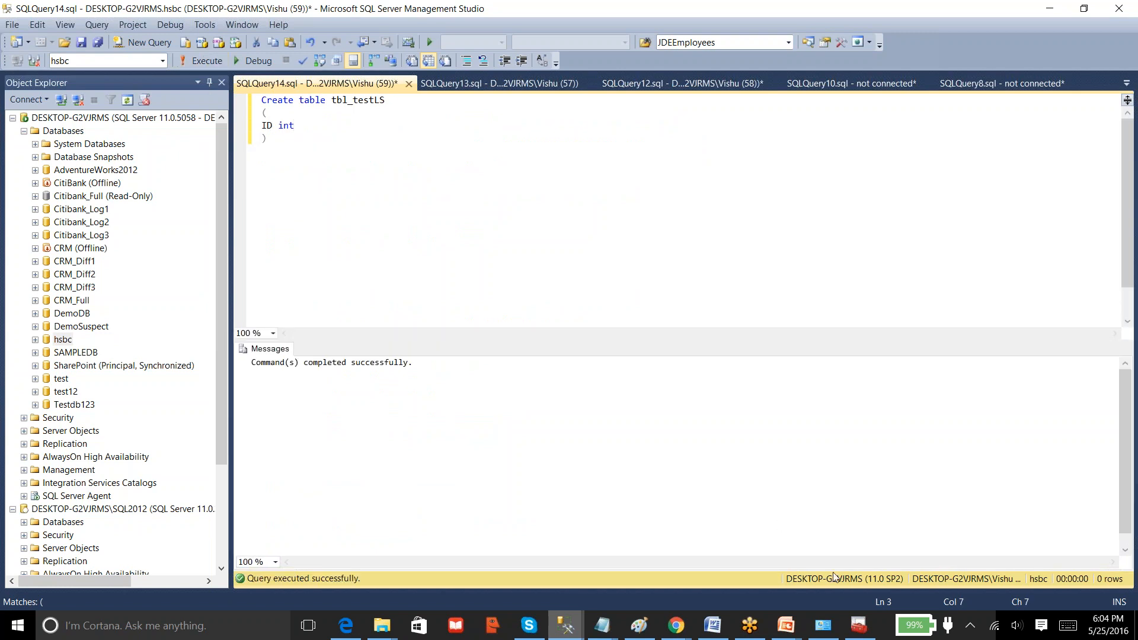
Expand the primary hsbc database, refresh its Tables folder, and select dbo.tbl_testLS
{"action": "left_click", "coordinate": [35, 339]}
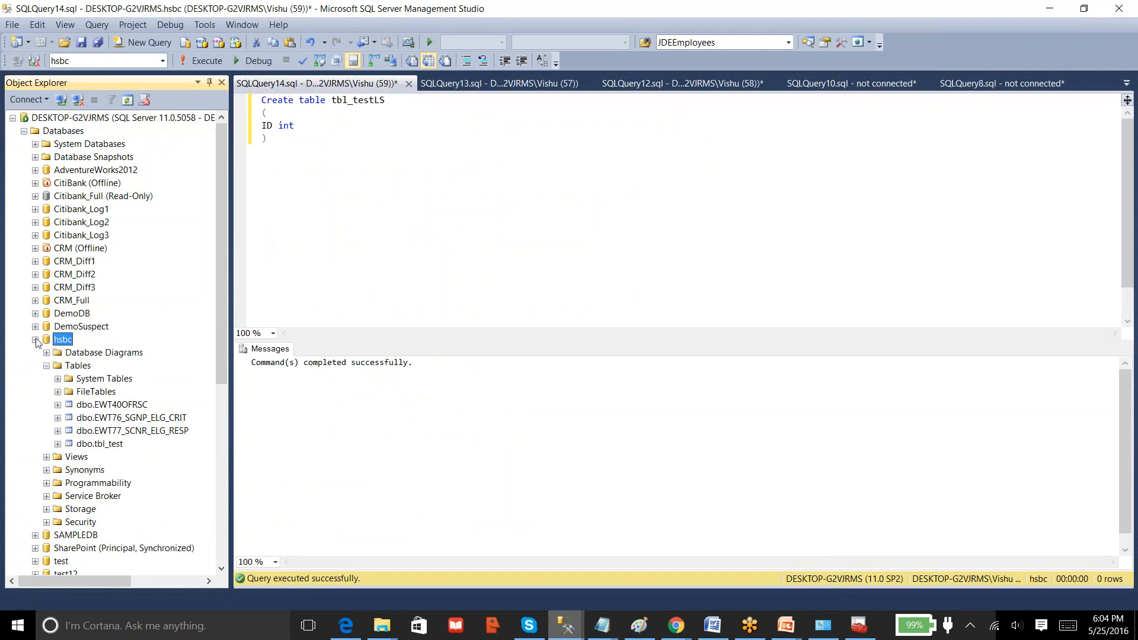
{"action": "right_click", "coordinate": [78, 368]}
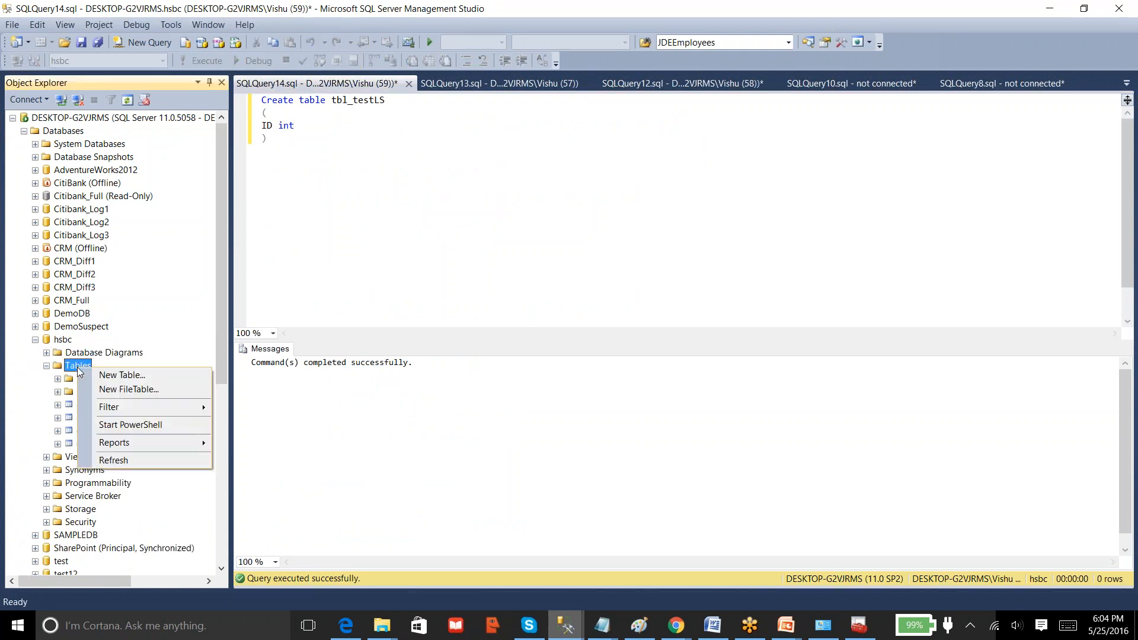
{"action": "left_click", "coordinate": [165, 462]}
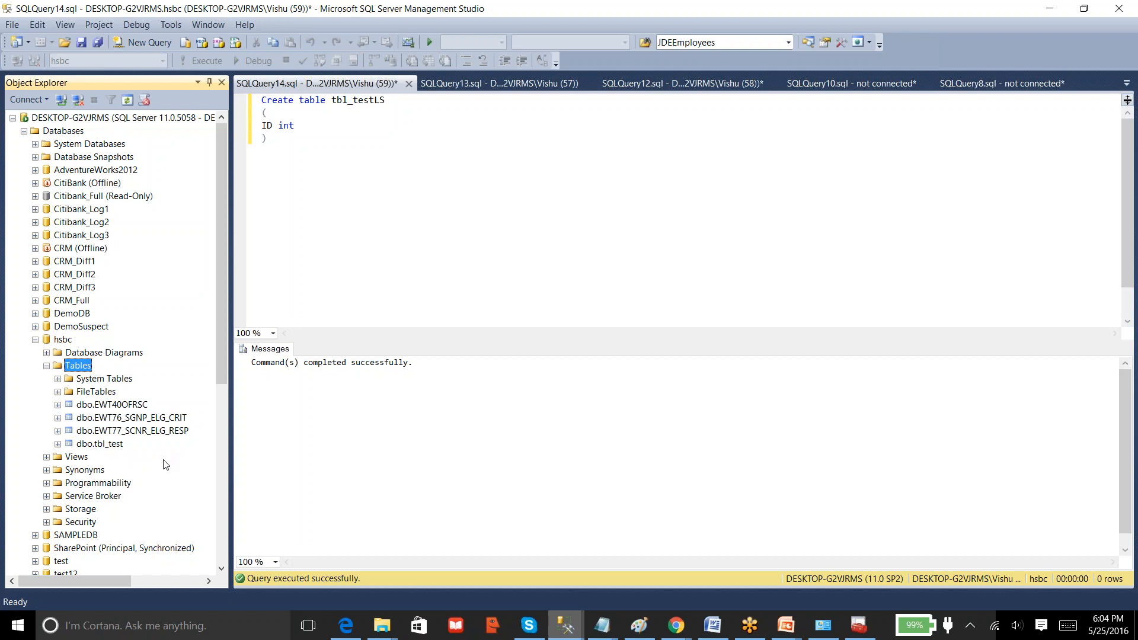
{"action": "right_click", "coordinate": [86, 367]}
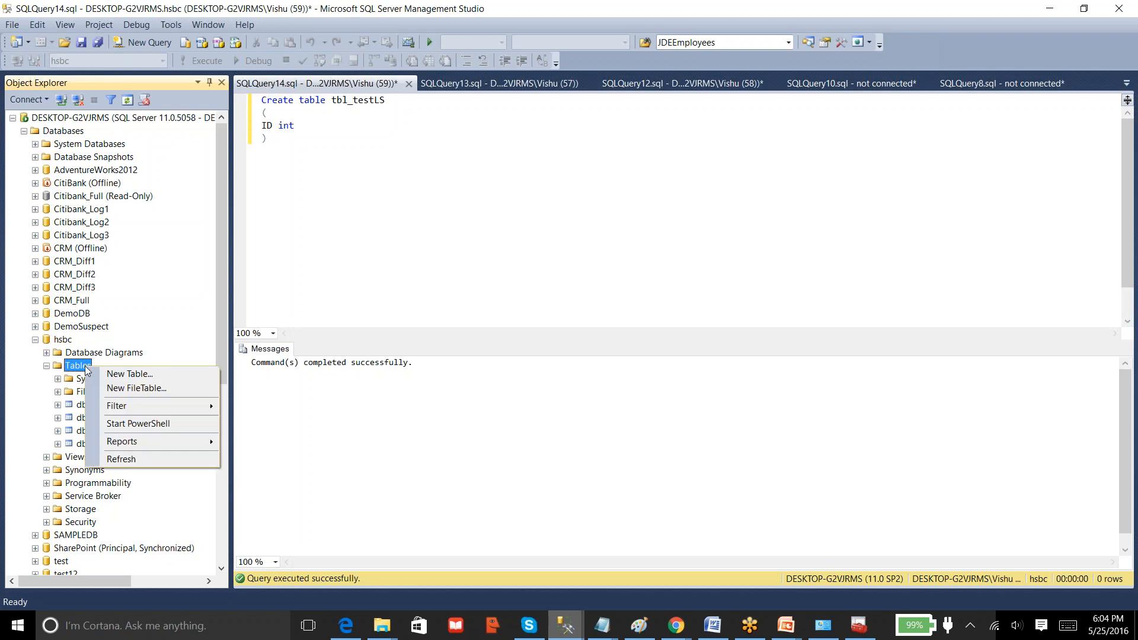
{"action": "left_click", "coordinate": [130, 458]}
{"action": "left_click", "coordinate": [122, 458]}
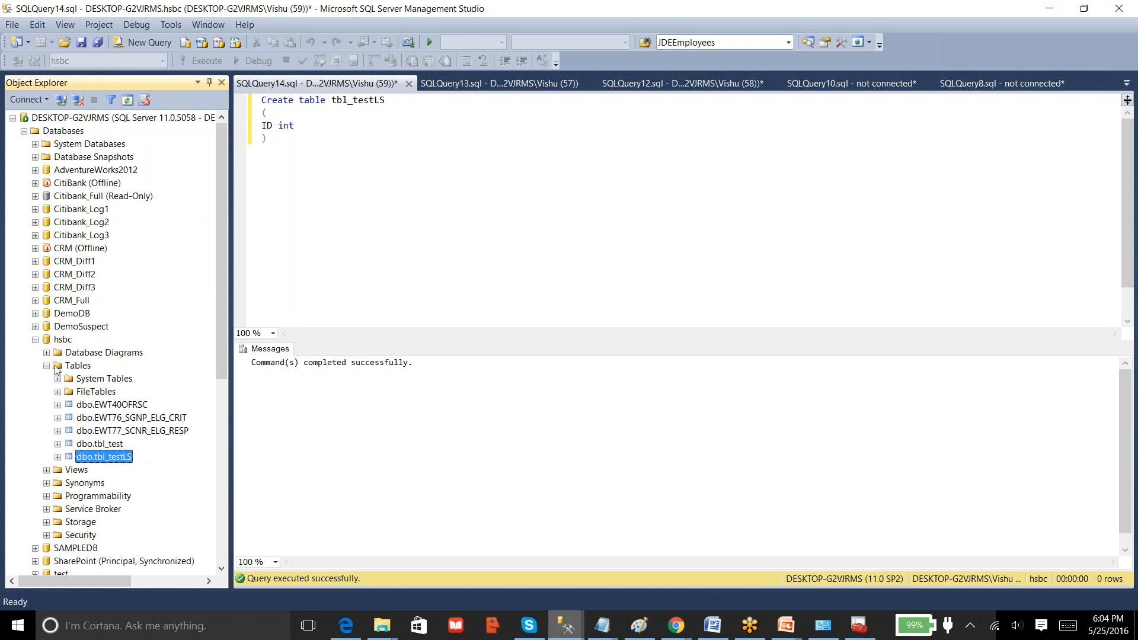
Collapse the primary databases, expand the standby HSBC database's tables on SQL2012, and refresh them to look for tbl_testLS
{"action": "left_click", "coordinate": [35, 339]}
{"action": "scroll", "coordinate": [28, 142], "scroll_direction": "down", "scroll_amount": 5}
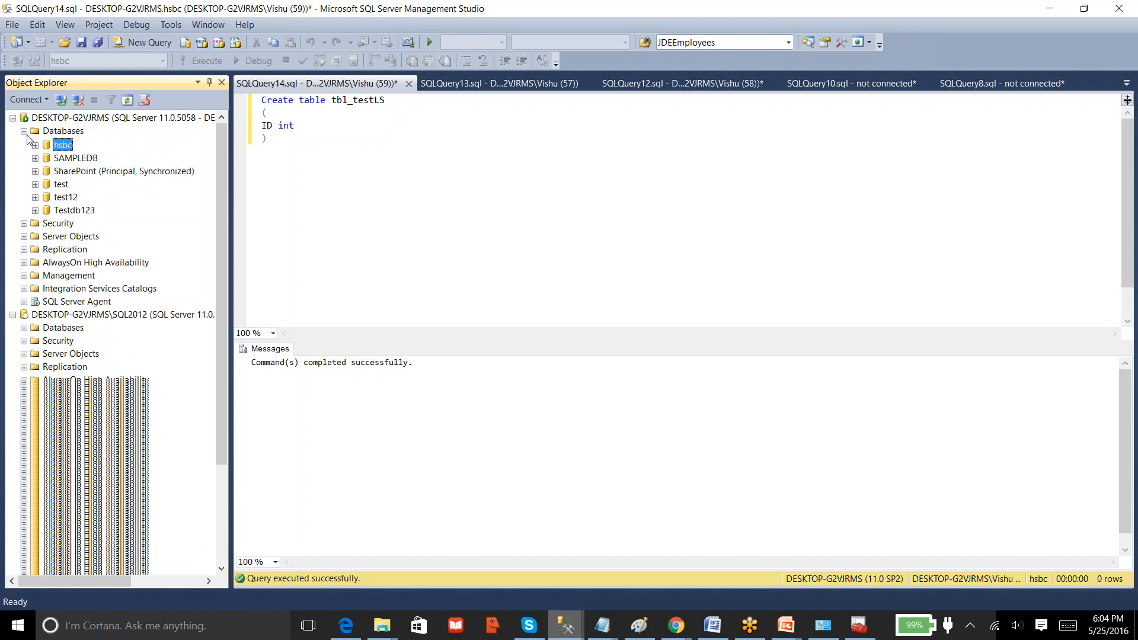
{"action": "left_click", "coordinate": [23, 131]}
{"action": "left_click", "coordinate": [24, 248]}
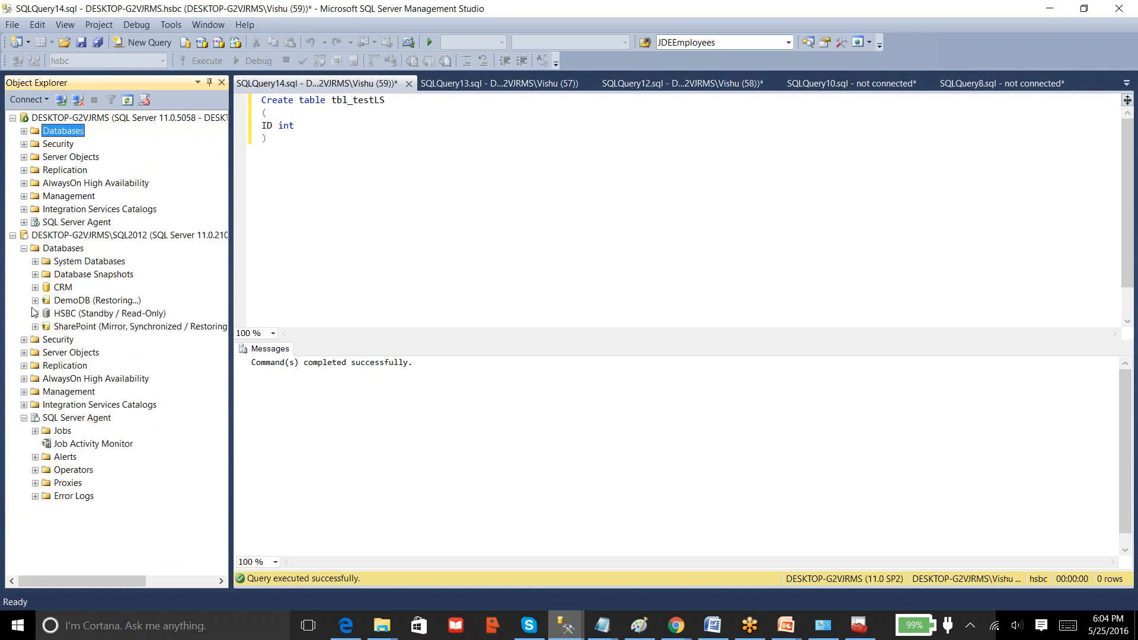
{"action": "left_click", "coordinate": [35, 313]}
{"action": "left_click", "coordinate": [46, 339]}
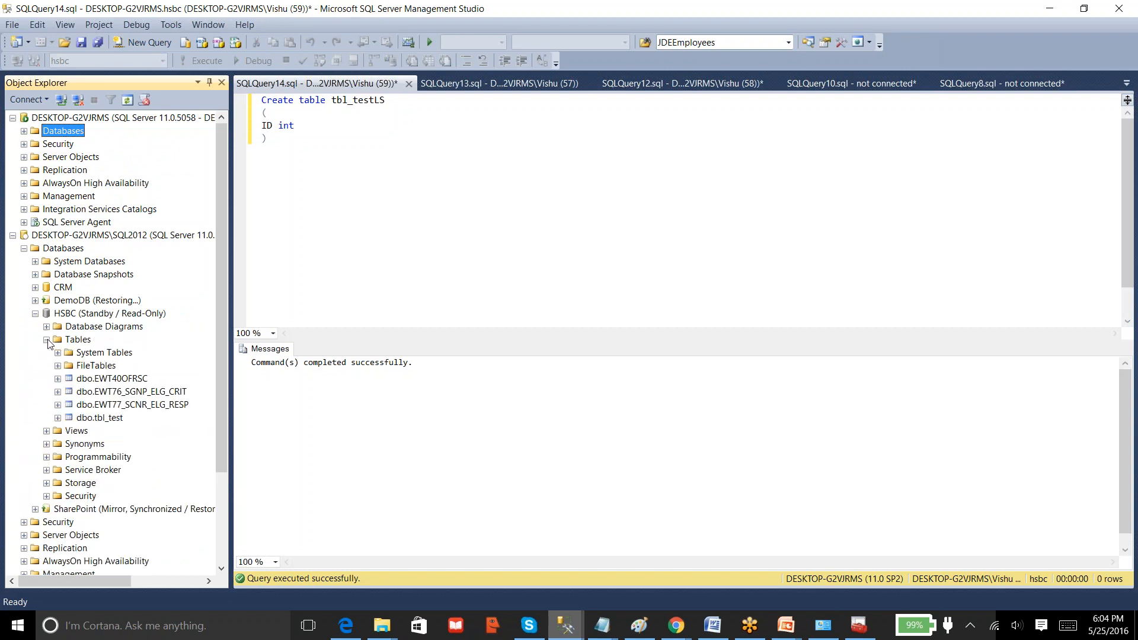
{"action": "right_click", "coordinate": [74, 341]}
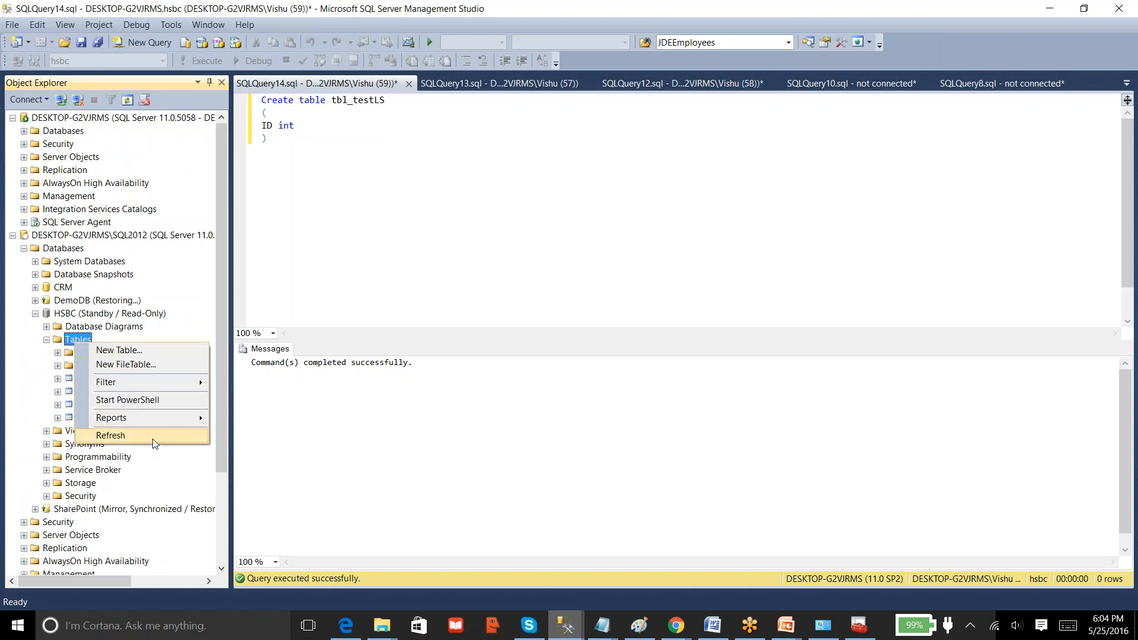
{"action": "left_click", "coordinate": [110, 436]}
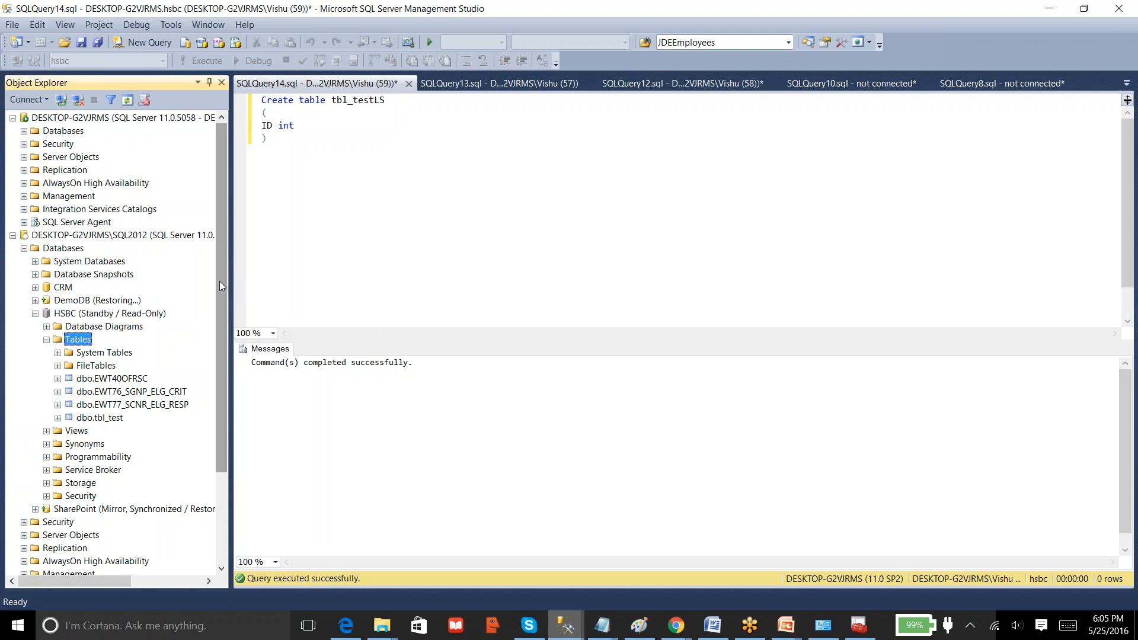
Start the LSBackup_hsbc job manually from the primary instance's SQL Server Agent and close the progress dialog
{"action": "left_click", "coordinate": [23, 221]}
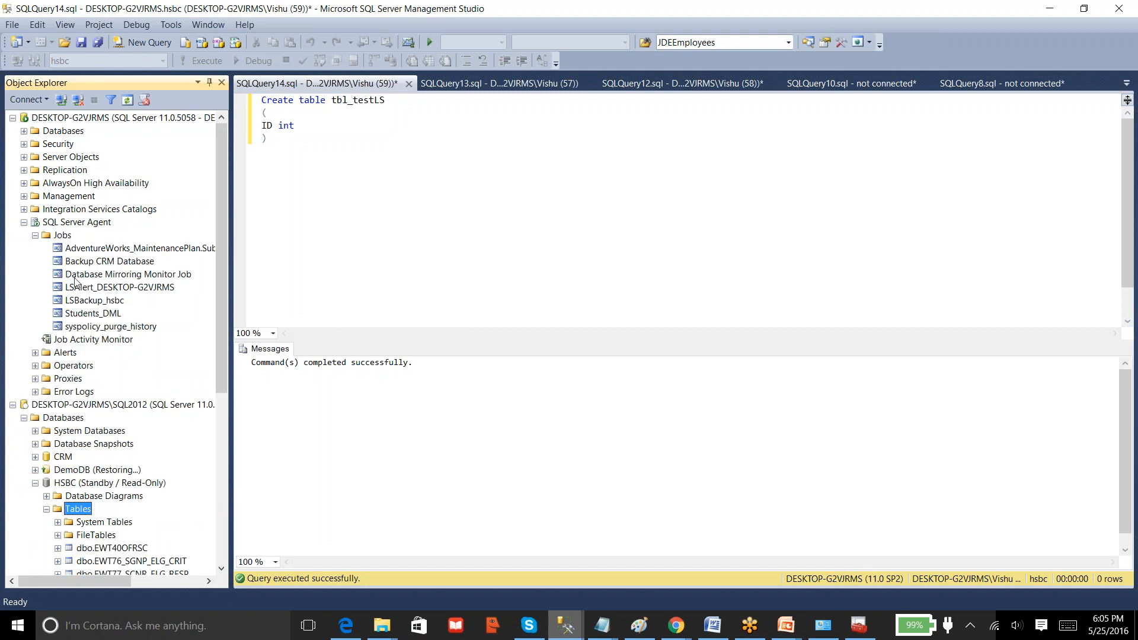
{"action": "right_click", "coordinate": [102, 300]}
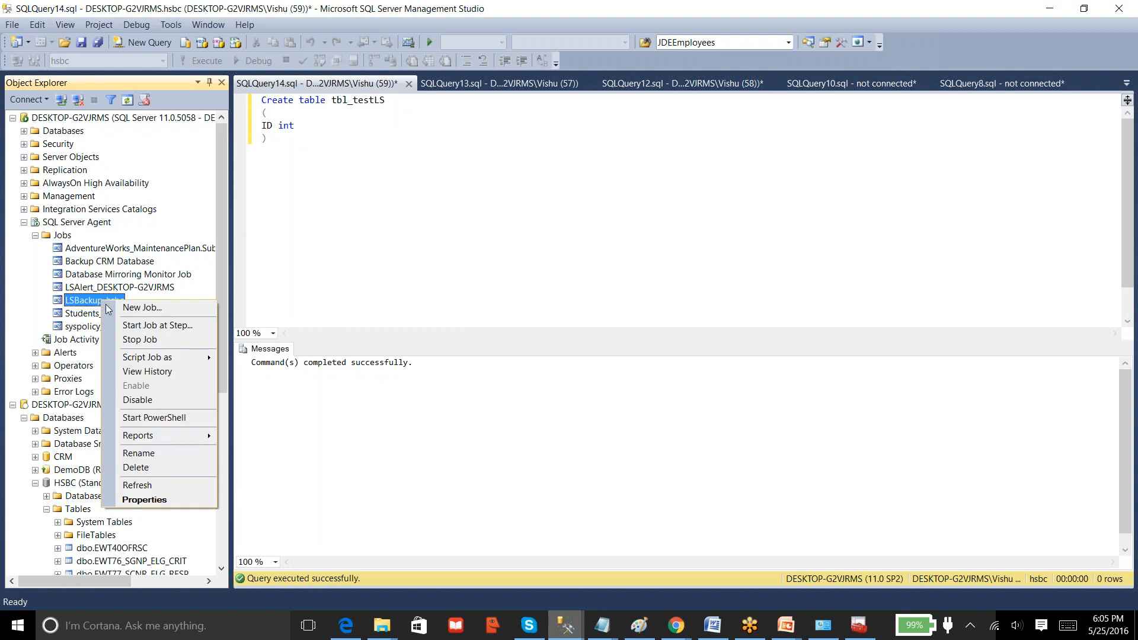
{"action": "left_click", "coordinate": [128, 325]}
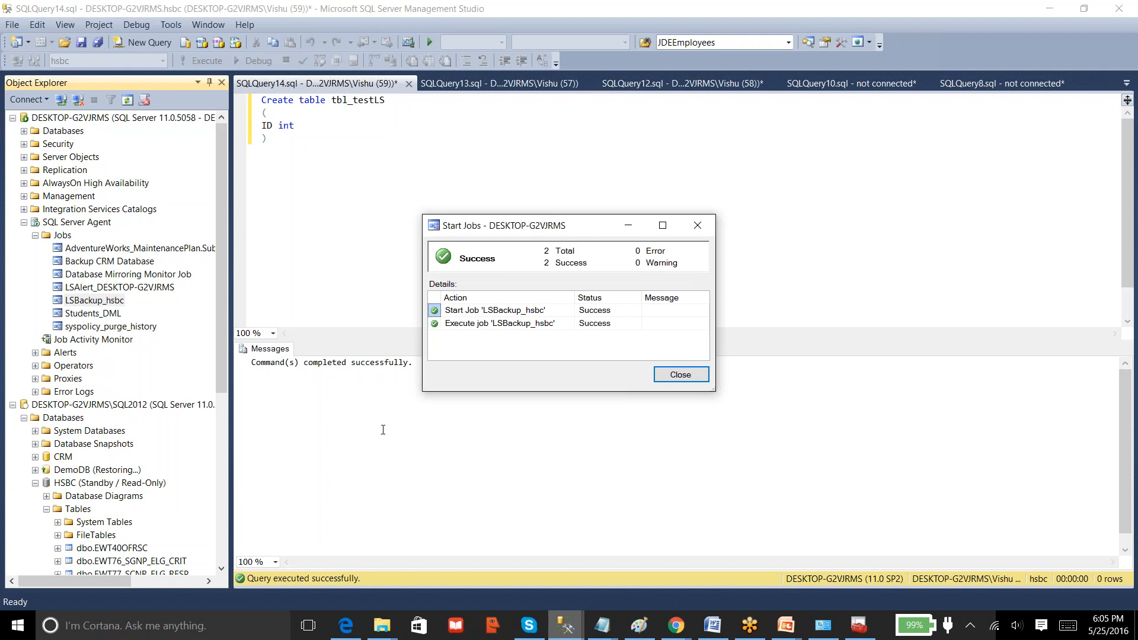
{"action": "left_click", "coordinate": [687, 372]}
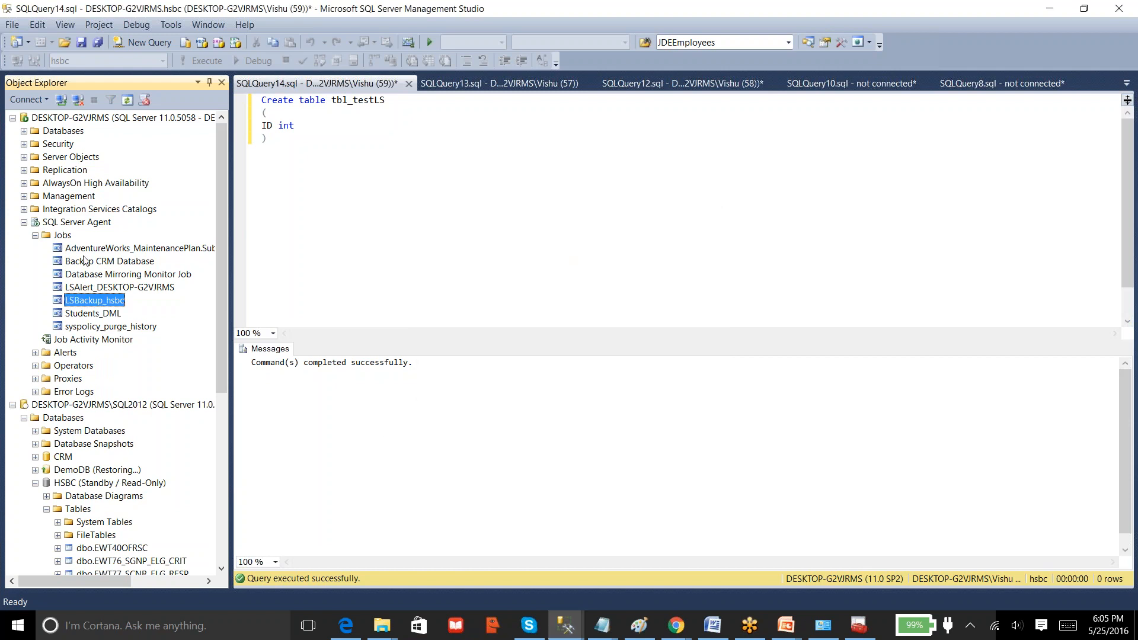
Collapse the primary's SQL Server Agent, start the LSCopy_DESKTOP-G2VJRMS_hsbc job on the SQL2012 instance, and close the progress dialog
{"action": "left_click", "coordinate": [24, 222]}
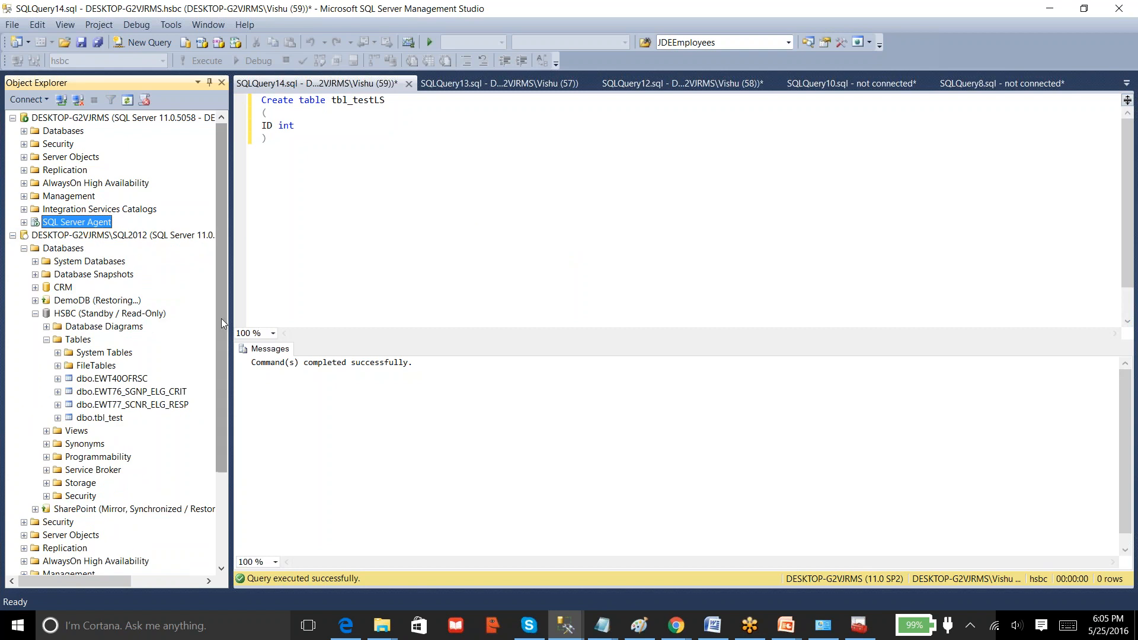
{"action": "left_click_drag", "start_coordinate": [222, 318], "coordinate": [222, 454]}
{"action": "double_click", "coordinate": [62, 495]}
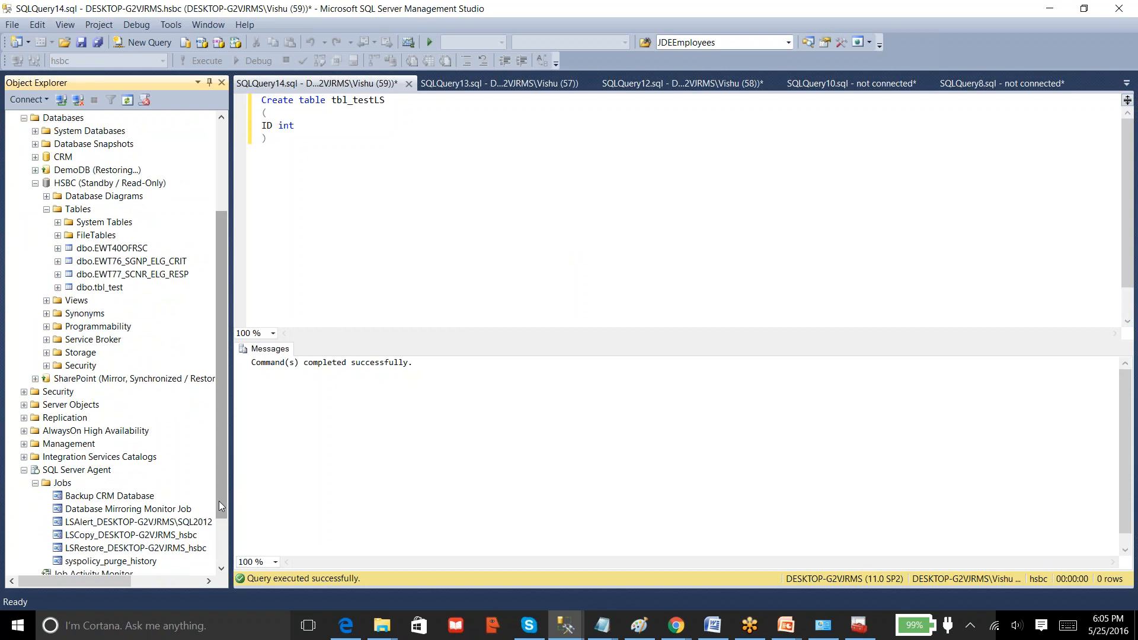
{"action": "left_click_drag", "start_coordinate": [219, 500], "coordinate": [224, 544]}
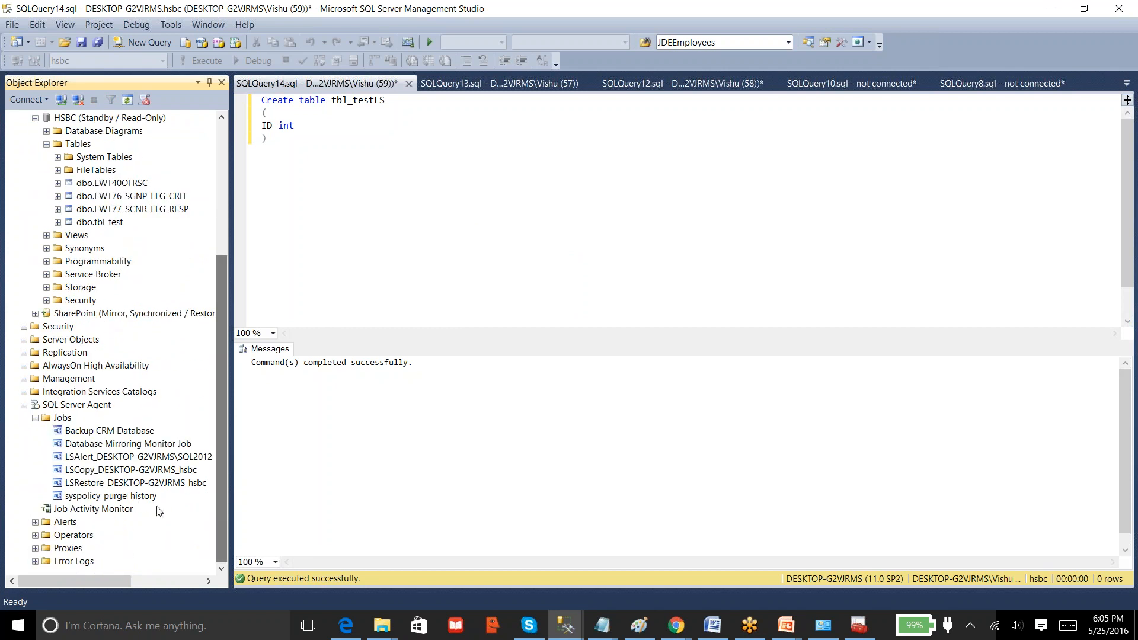
{"action": "right_click", "coordinate": [127, 470]}
{"action": "left_click", "coordinate": [196, 426]}
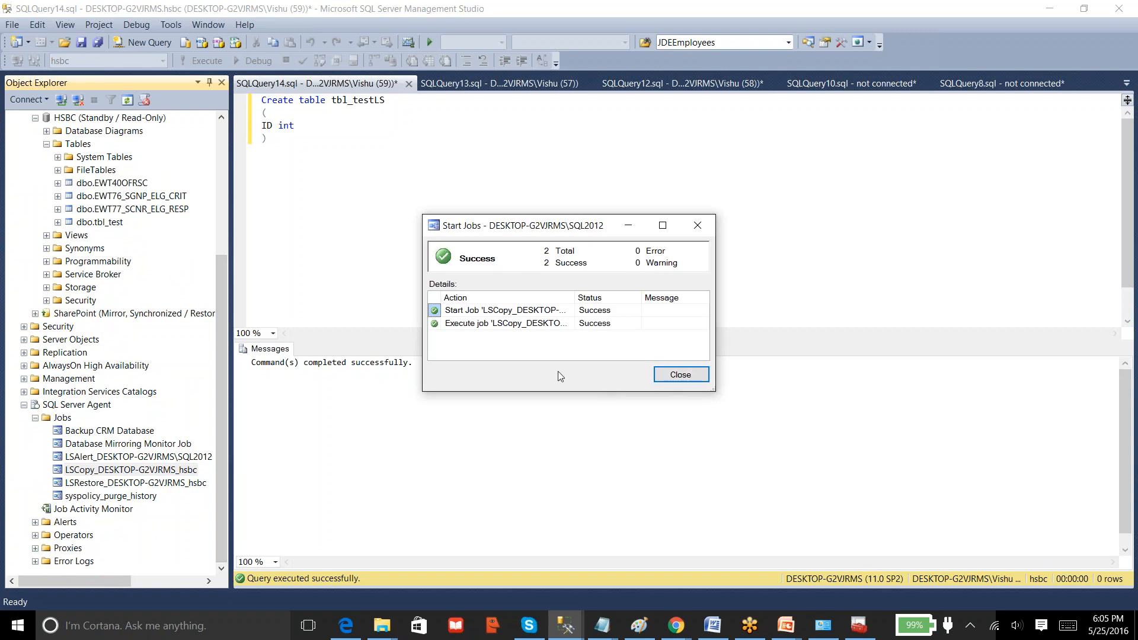
{"action": "left_click", "coordinate": [680, 375]}
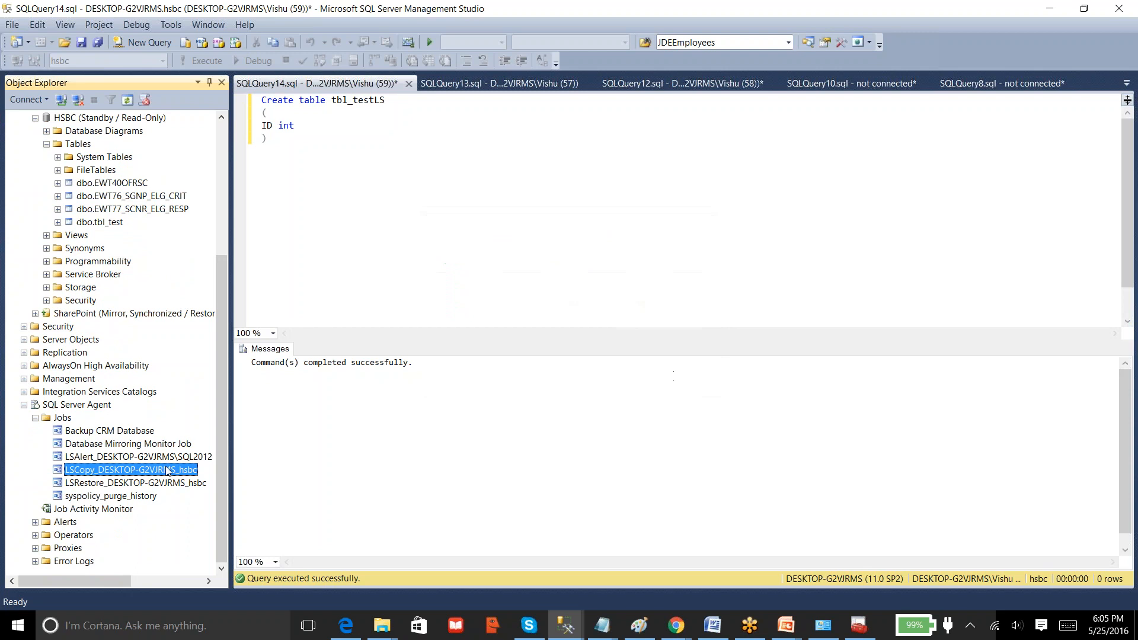
Start the LSRestore_DESKTOP-G2VJRMS_hsbc job on the SQL2012 instance and close its progress dialog
{"action": "right_click", "coordinate": [121, 485]}
{"action": "left_click", "coordinate": [202, 428]}
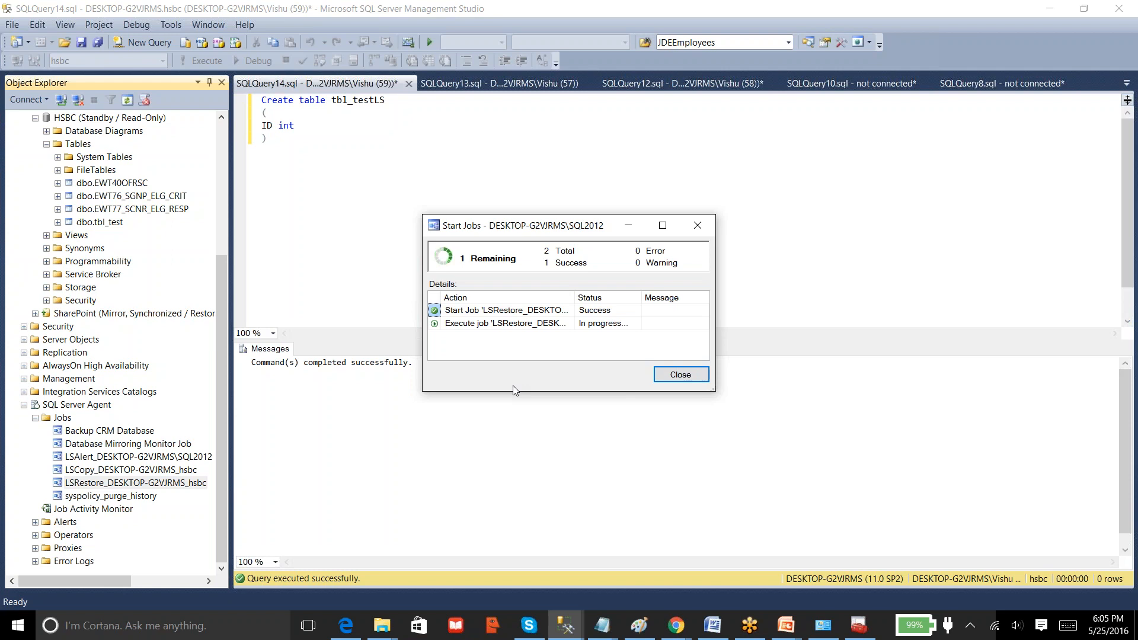
{"action": "left_click", "coordinate": [680, 374]}
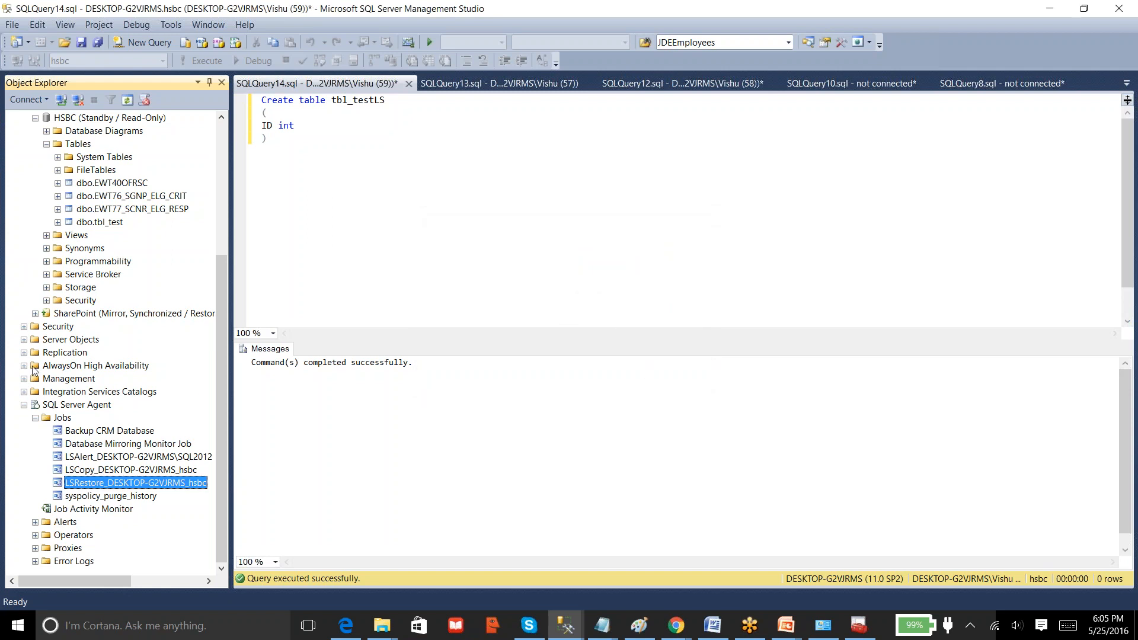
Refresh the standby HSBC database's Tables folder on SQL2012 and select dbo.tbl_testLS
{"action": "left_click_drag", "start_coordinate": [219, 277], "coordinate": [223, 196]}
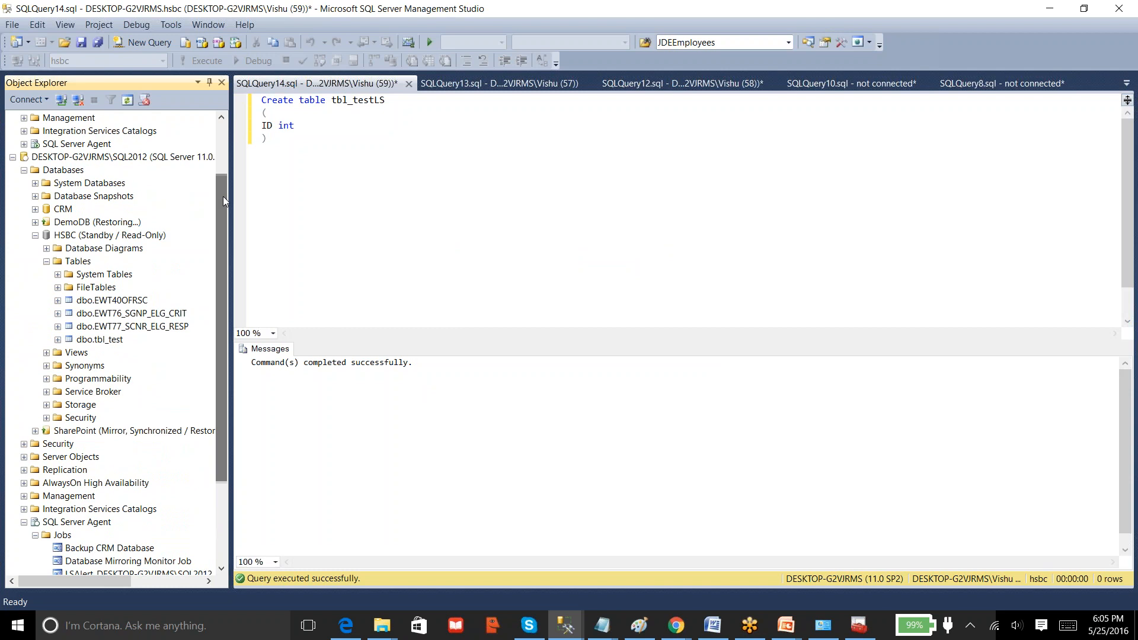
{"action": "right_click", "coordinate": [72, 261]}
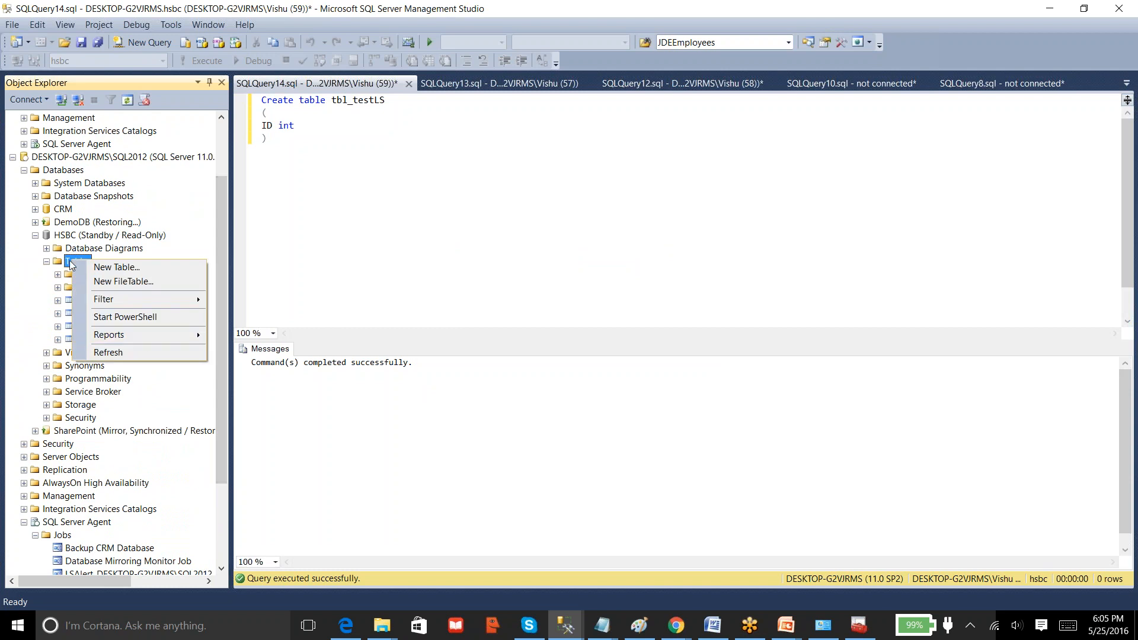
{"action": "left_click", "coordinate": [145, 351]}
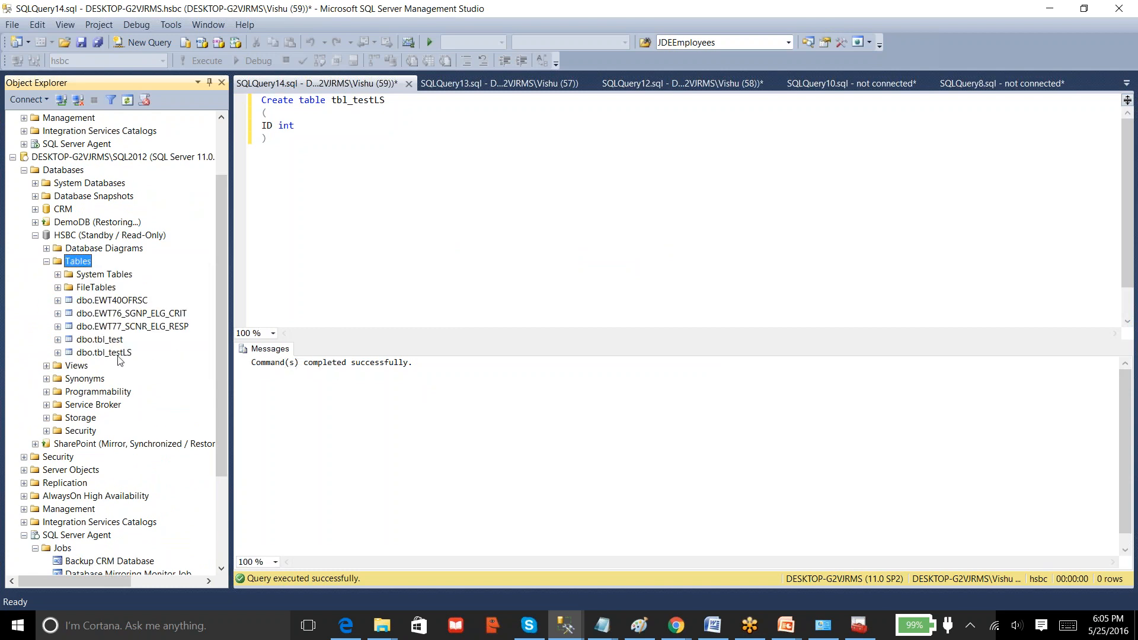
{"action": "left_click", "coordinate": [123, 353]}
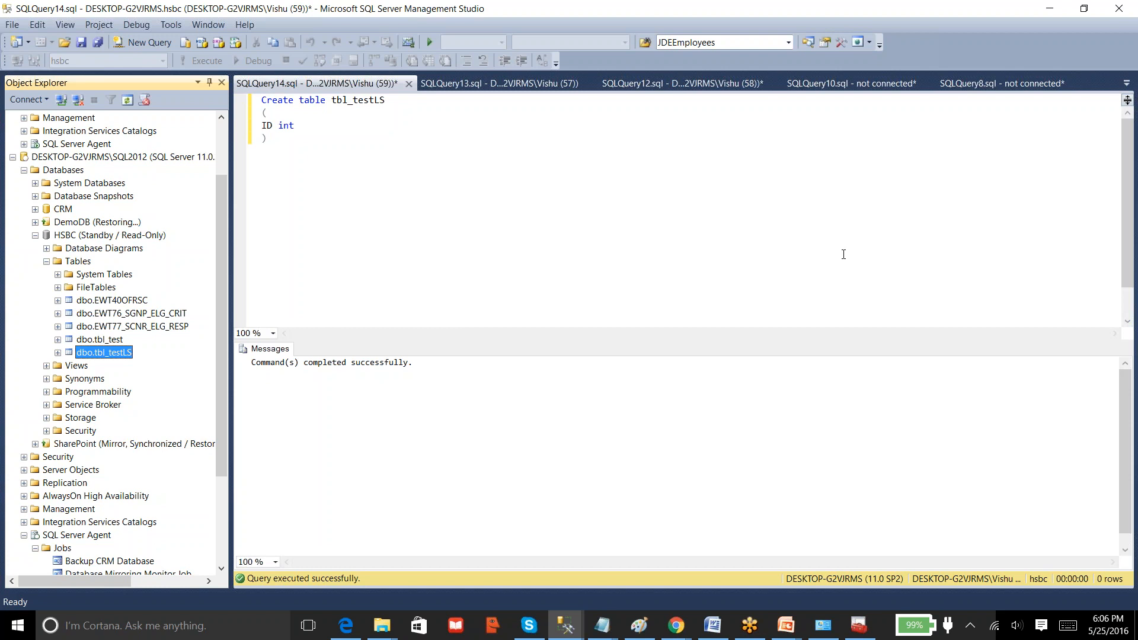
{"action": "left_click", "coordinate": [1132, 295]}
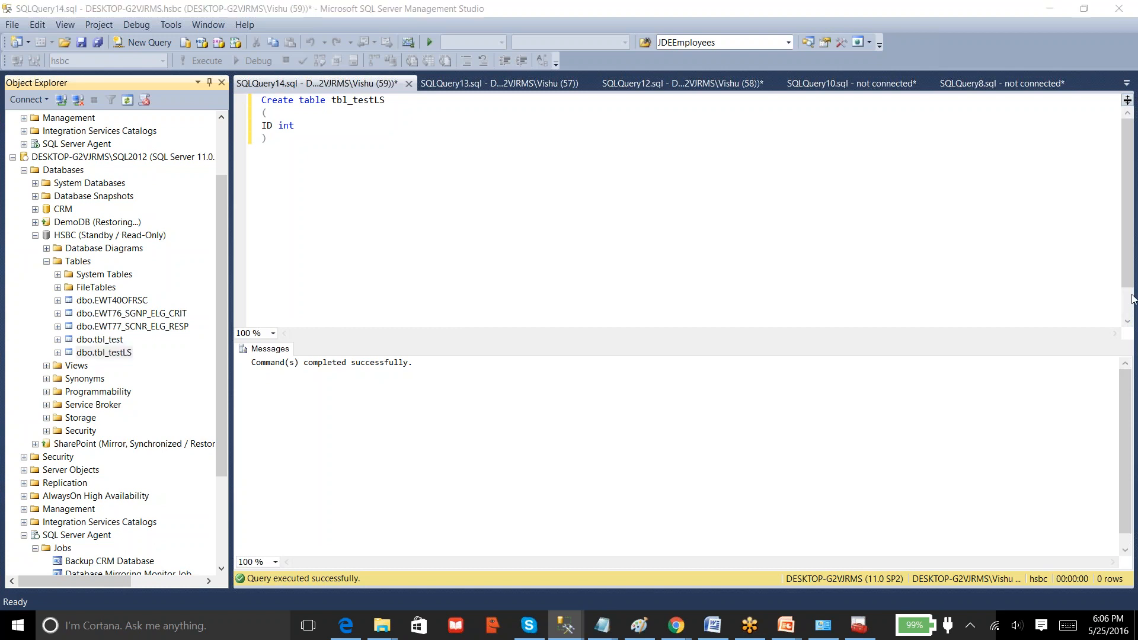
{"action": "left_click", "coordinate": [1131, 294]}
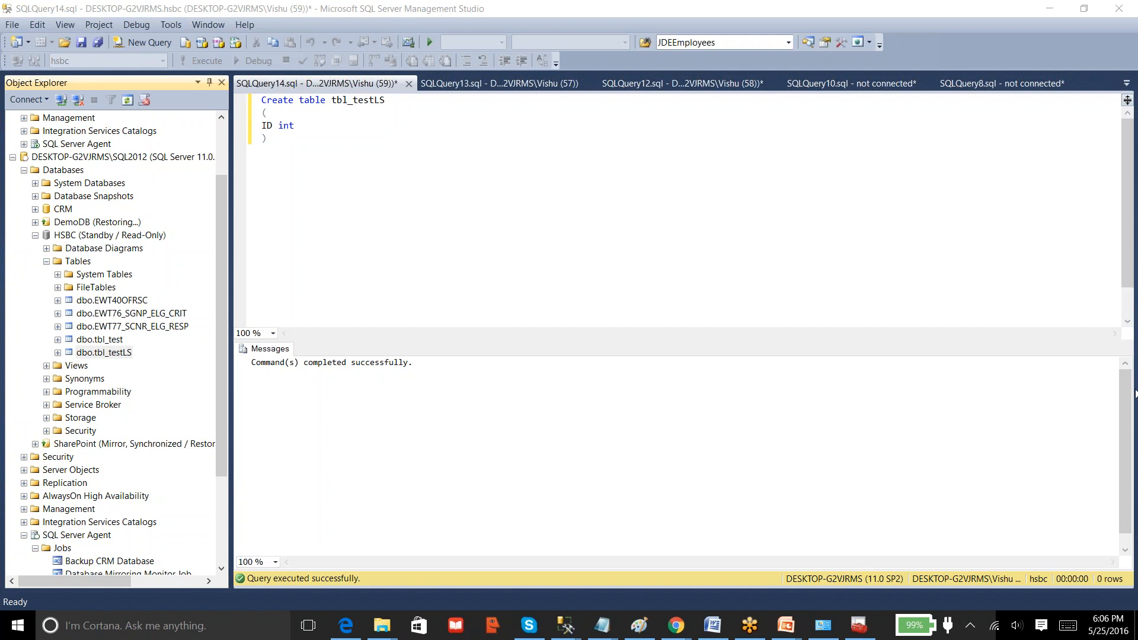
{"action": "left_click", "coordinate": [578, 249]}
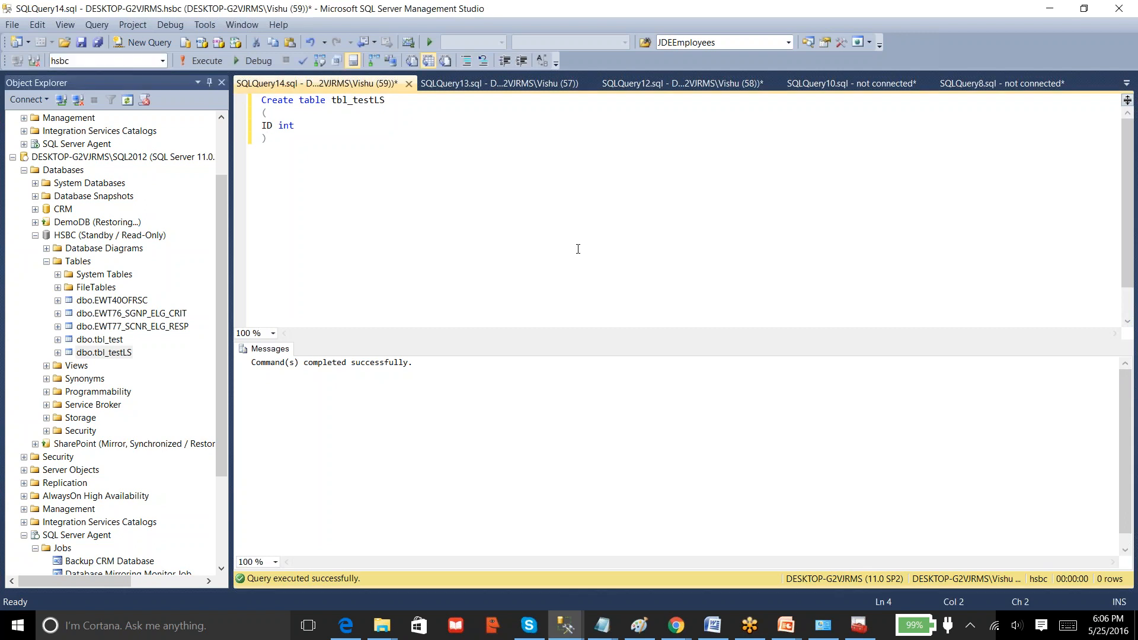
Stop the primary DESKTOP-G2VJRMS instance's MSSQLSERVER service together with its SQL Server Agent, and refresh the primary server node
{"action": "left_click_drag", "start_coordinate": [222, 298], "coordinate": [222, 246]}
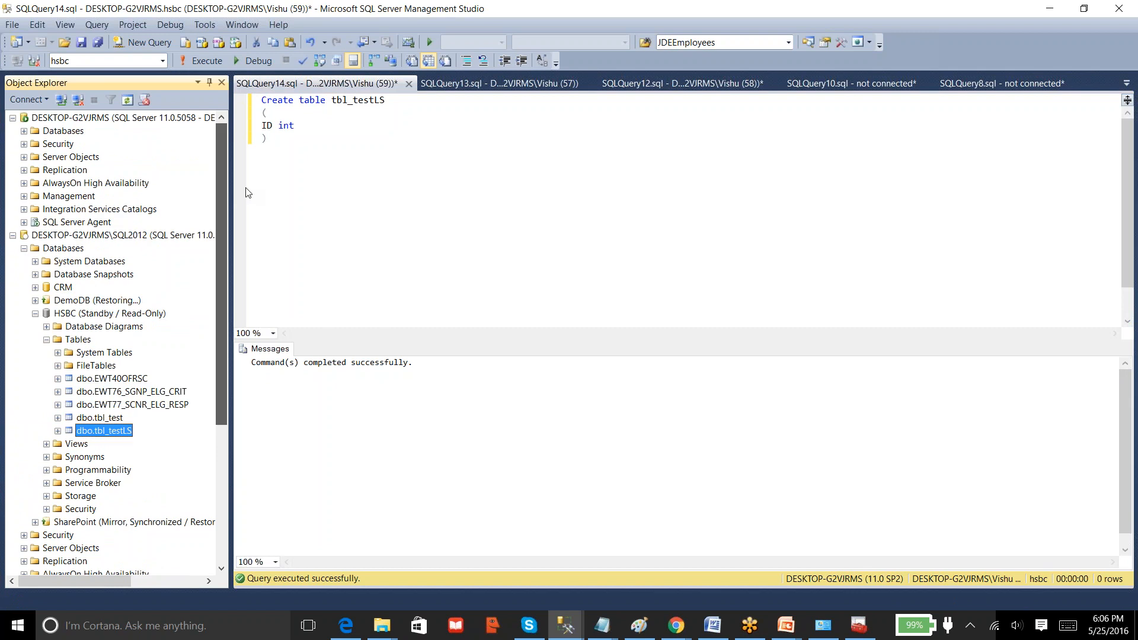
{"action": "right_click", "coordinate": [104, 120]}
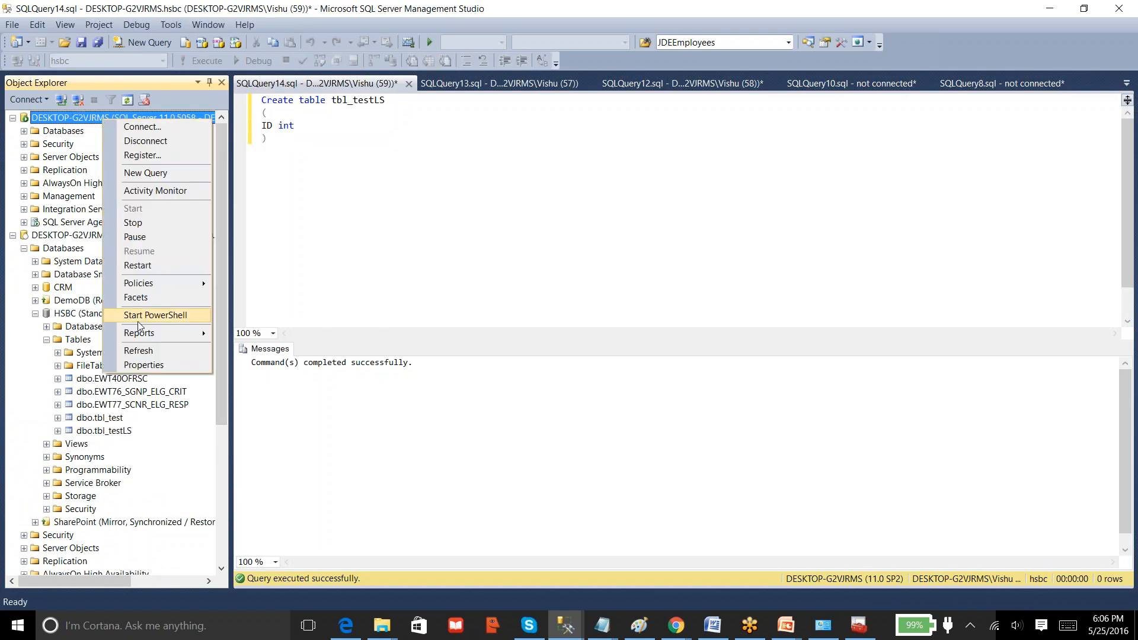
{"action": "left_click", "coordinate": [154, 224]}
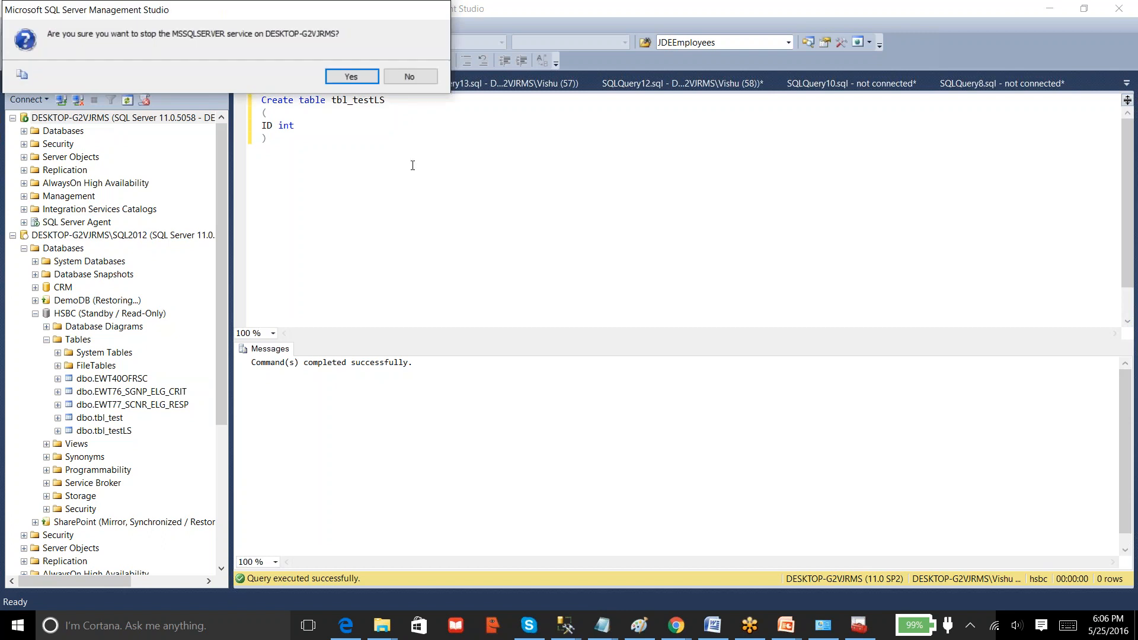
{"action": "left_click", "coordinate": [349, 77]}
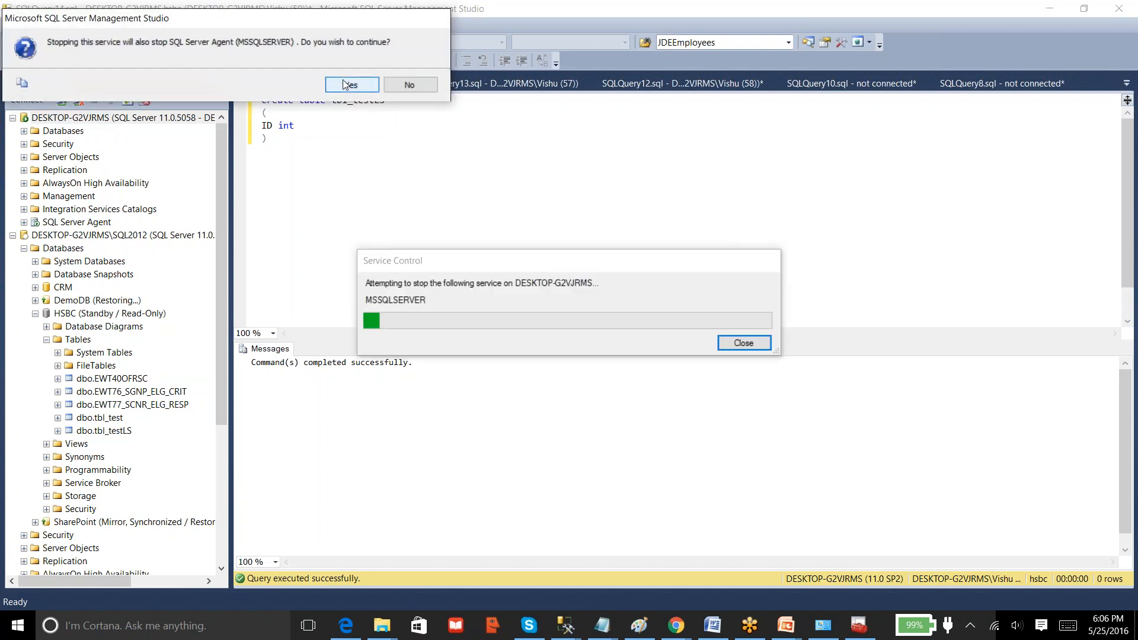
{"action": "left_click", "coordinate": [344, 85]}
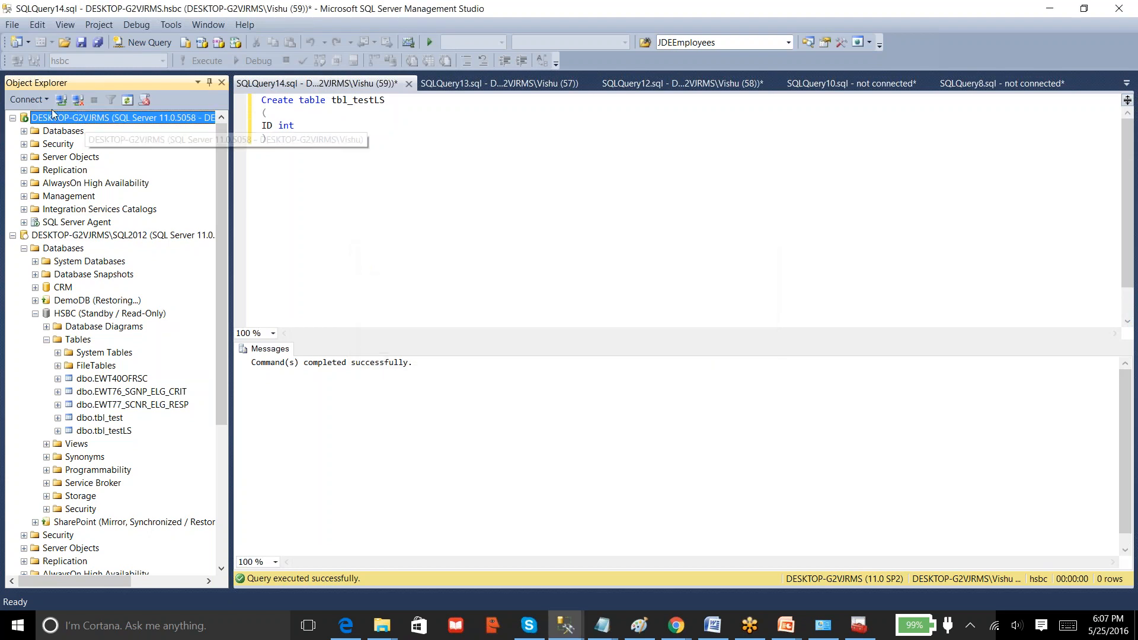
{"action": "left_click", "coordinate": [126, 100]}
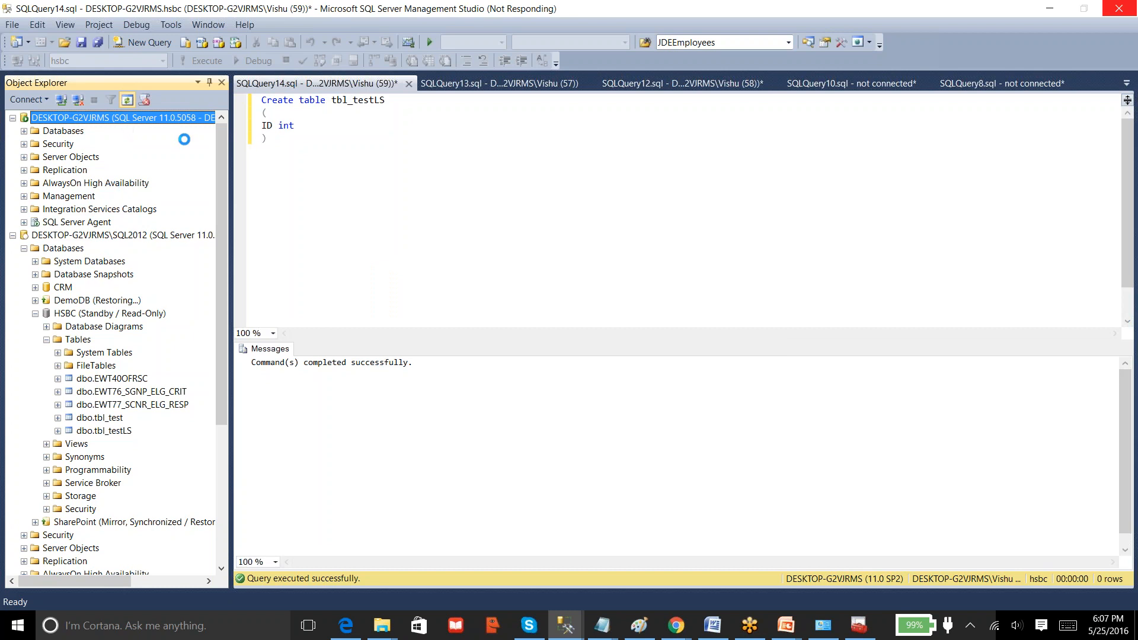
Switch to SQL Server Configuration Manager, refresh SQL Server Services, and check the state of the MSSQLSERVER engine and Agent services
{"action": "left_click", "coordinate": [858, 625]}
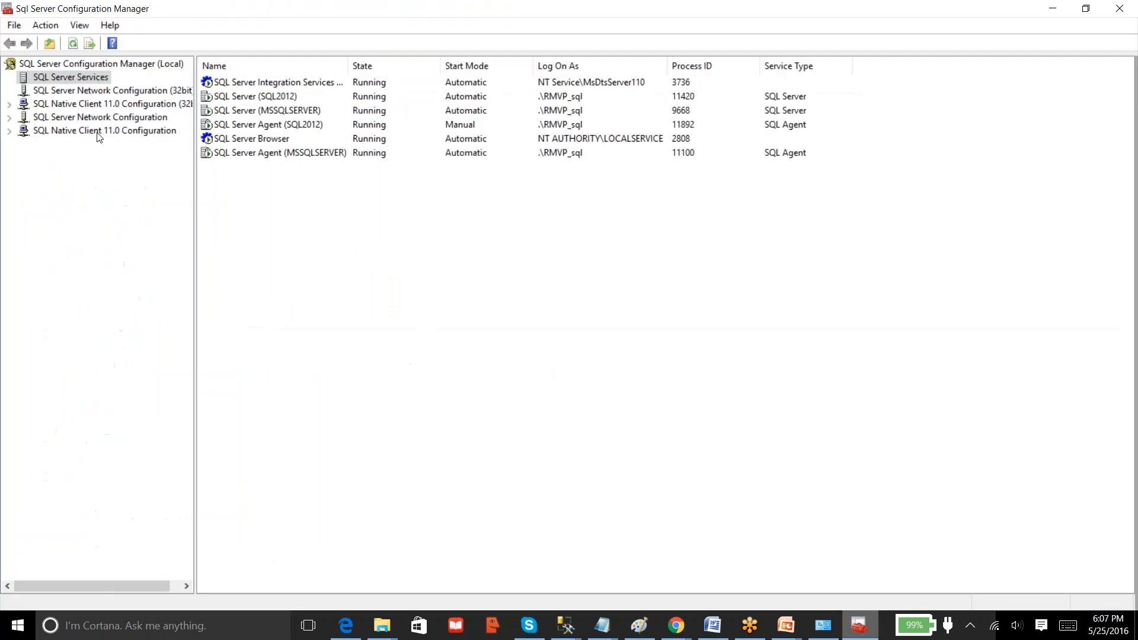
{"action": "right_click", "coordinate": [81, 78]}
{"action": "left_click", "coordinate": [126, 132]}
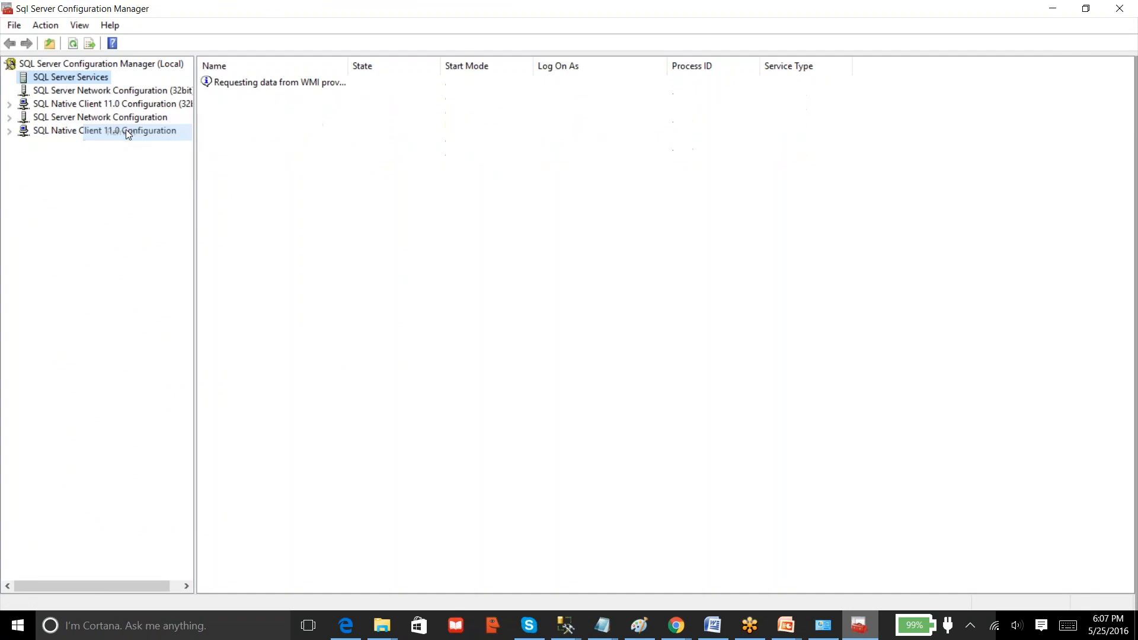
{"action": "left_click", "coordinate": [272, 115]}
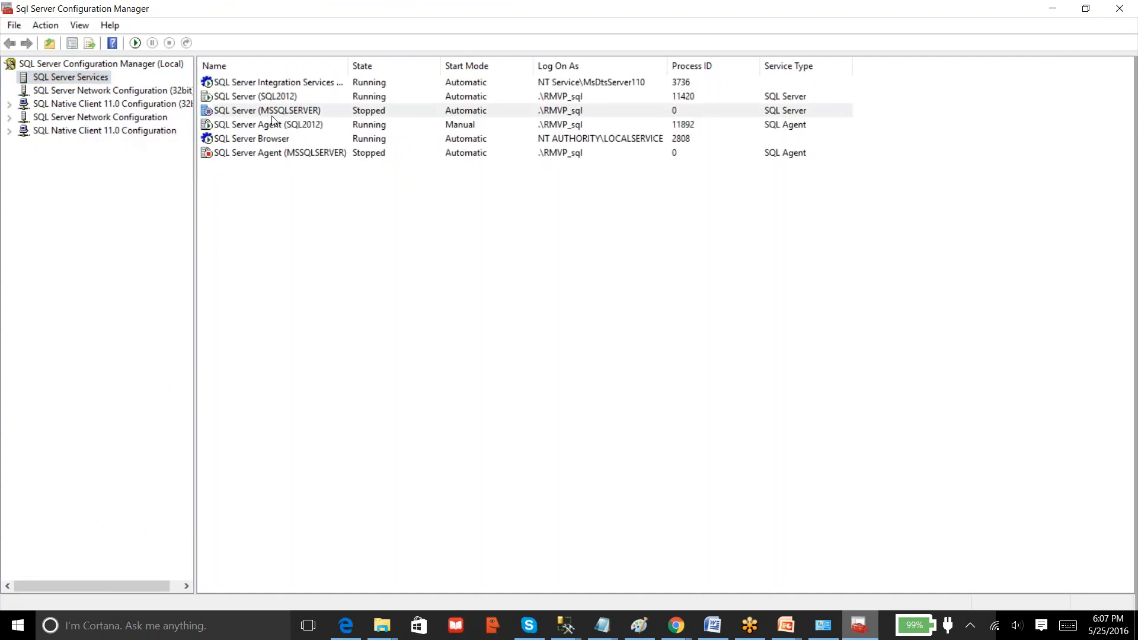
{"action": "left_click", "coordinate": [275, 158]}
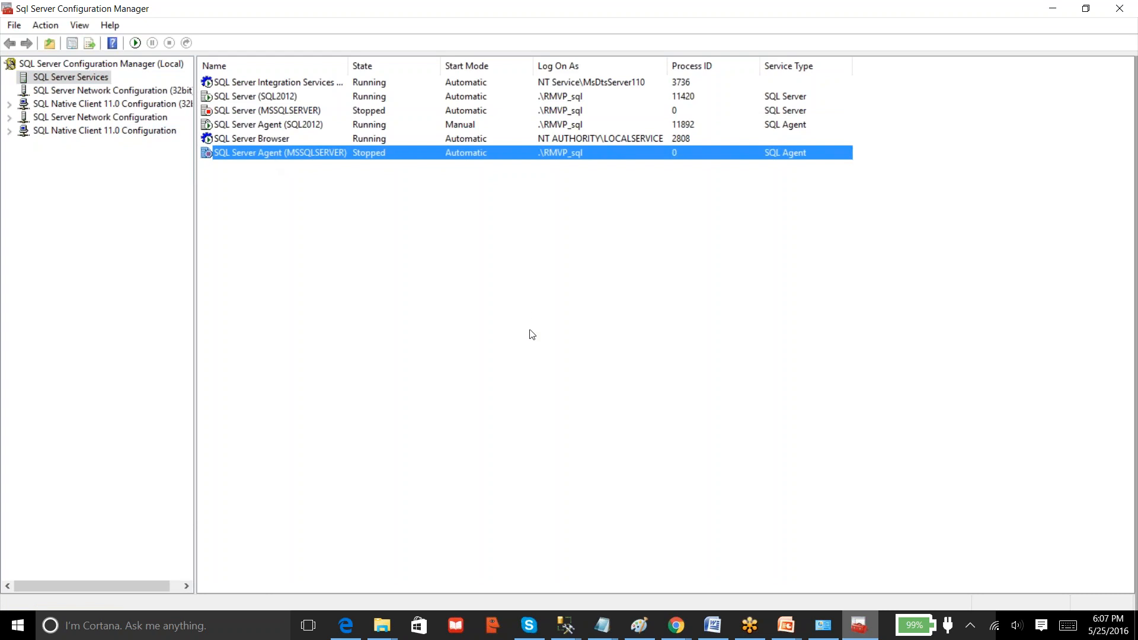
Switch back to SQL Server Management Studio, collapse the primary DESKTOP-G2VJRMS server, and disconnect it from Object Explorer
{"action": "left_click", "coordinate": [569, 626]}
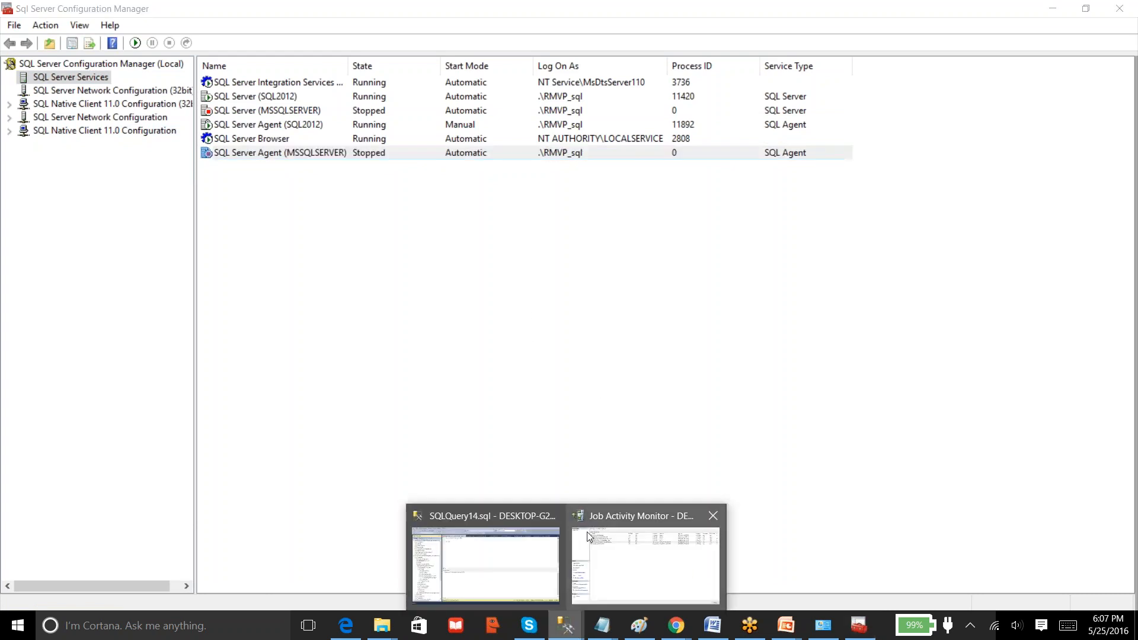
{"action": "left_click", "coordinate": [547, 554]}
{"action": "left_click", "coordinate": [764, 388]}
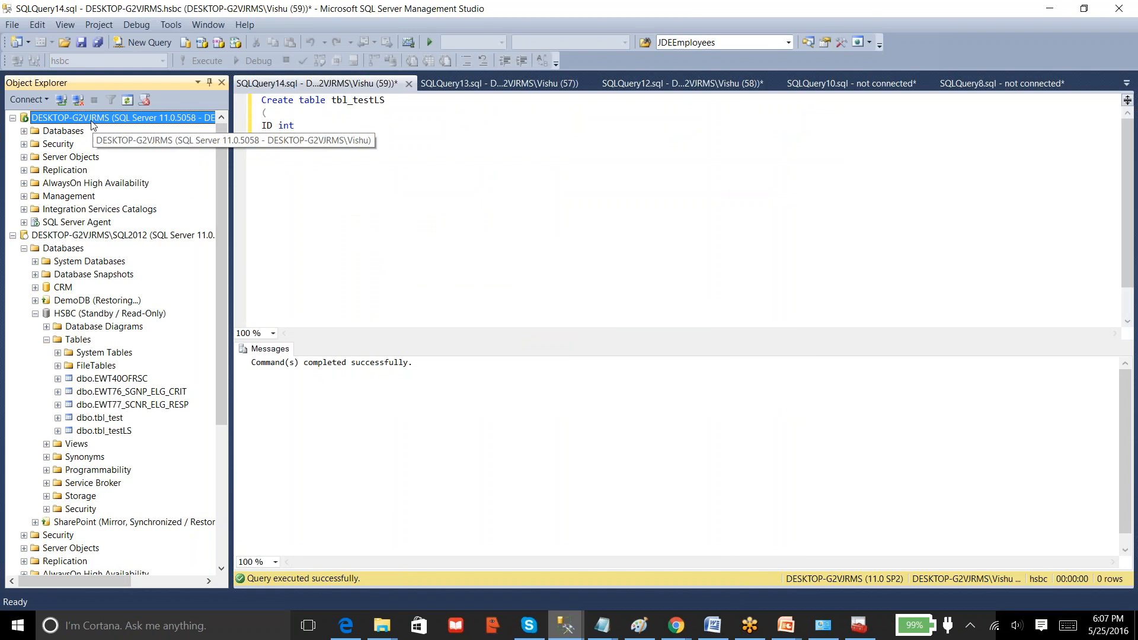
{"action": "left_click", "coordinate": [13, 117]}
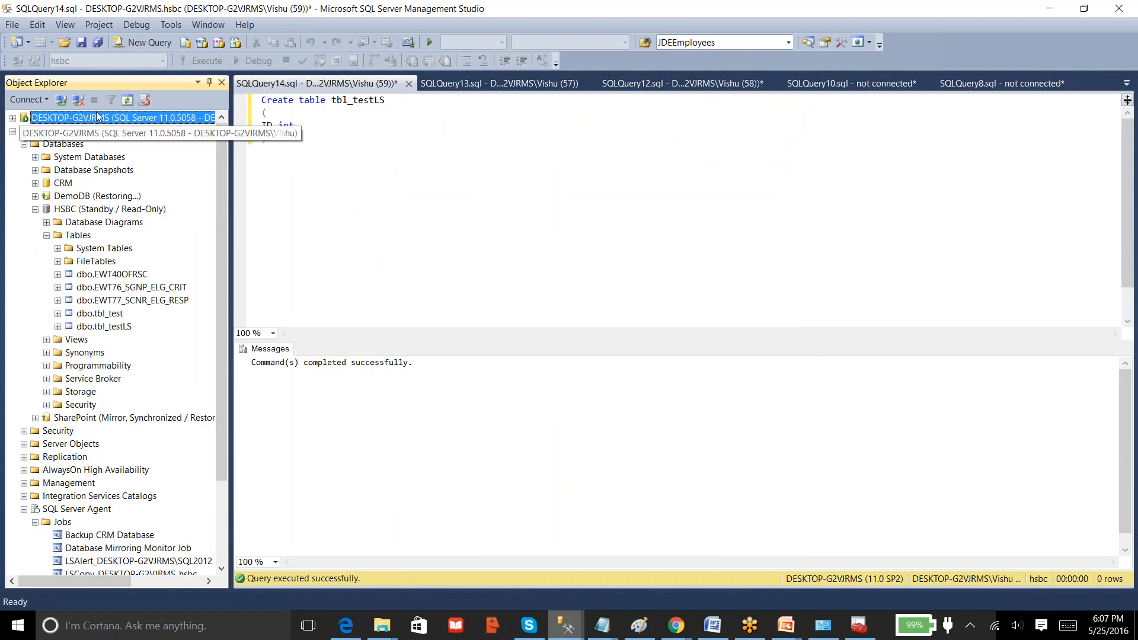
{"action": "left_click", "coordinate": [82, 101]}
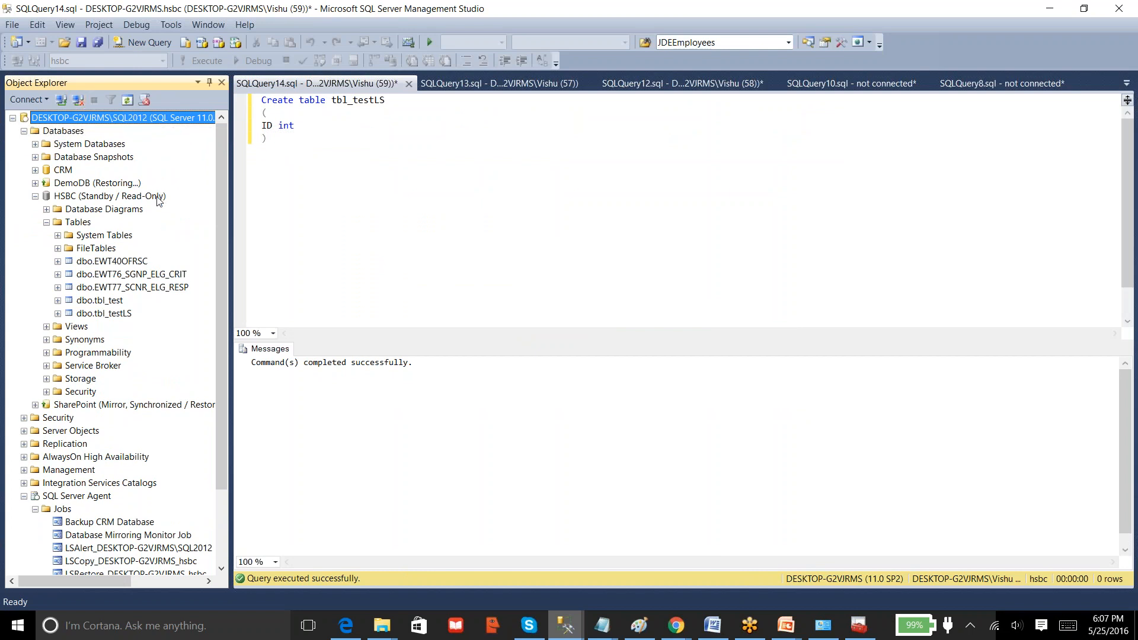
Try to connect to the DESKTOP-G2VJRMS database engine with Windows Authentication, dismiss the message, and cancel the connection dialog
{"action": "left_click", "coordinate": [61, 99]}
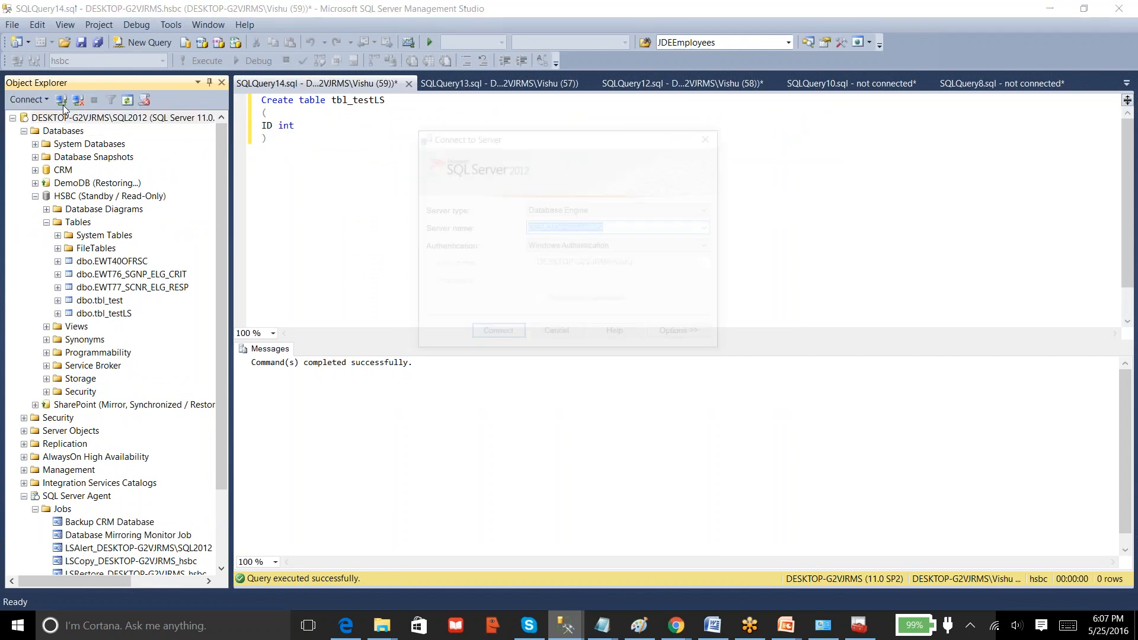
{"action": "left_click", "coordinate": [513, 337]}
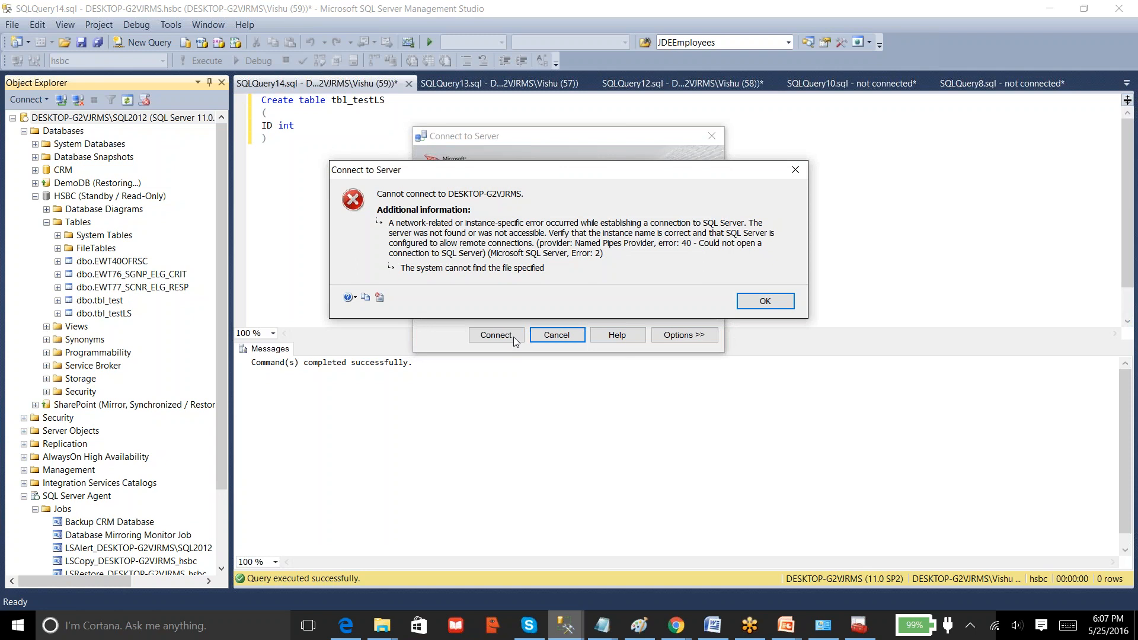
{"action": "left_click", "coordinate": [774, 301]}
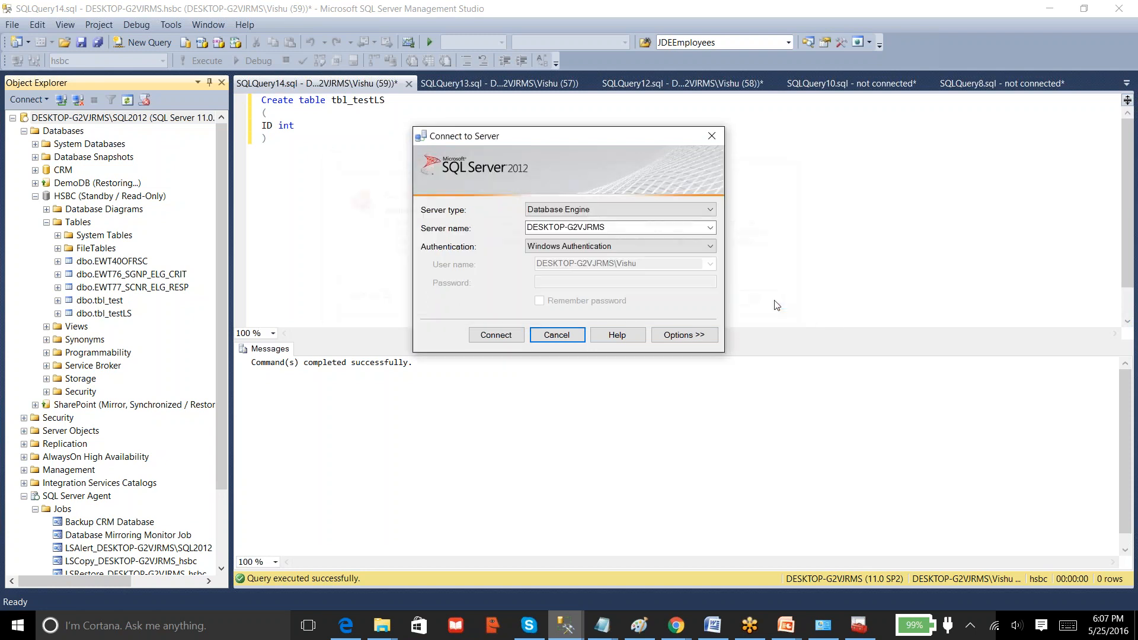
{"action": "left_click", "coordinate": [557, 334]}
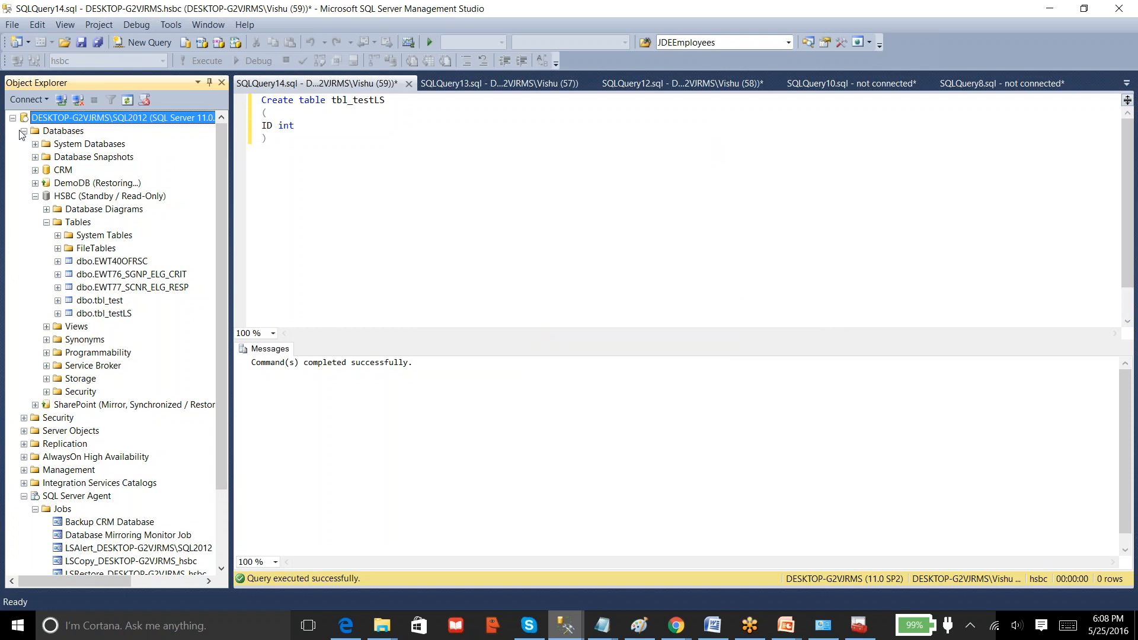
Collapse the SQL2012 instance's SQL Server Agent and show its databases with the standby HSBC tables
{"action": "left_click", "coordinate": [24, 131]}
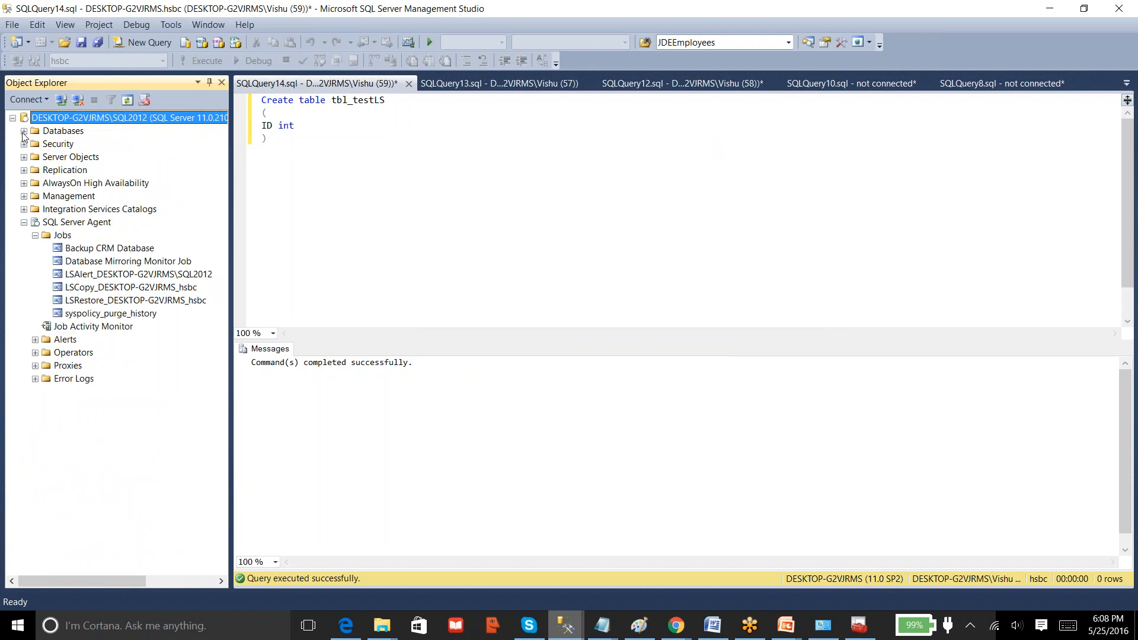
{"action": "left_click", "coordinate": [24, 222]}
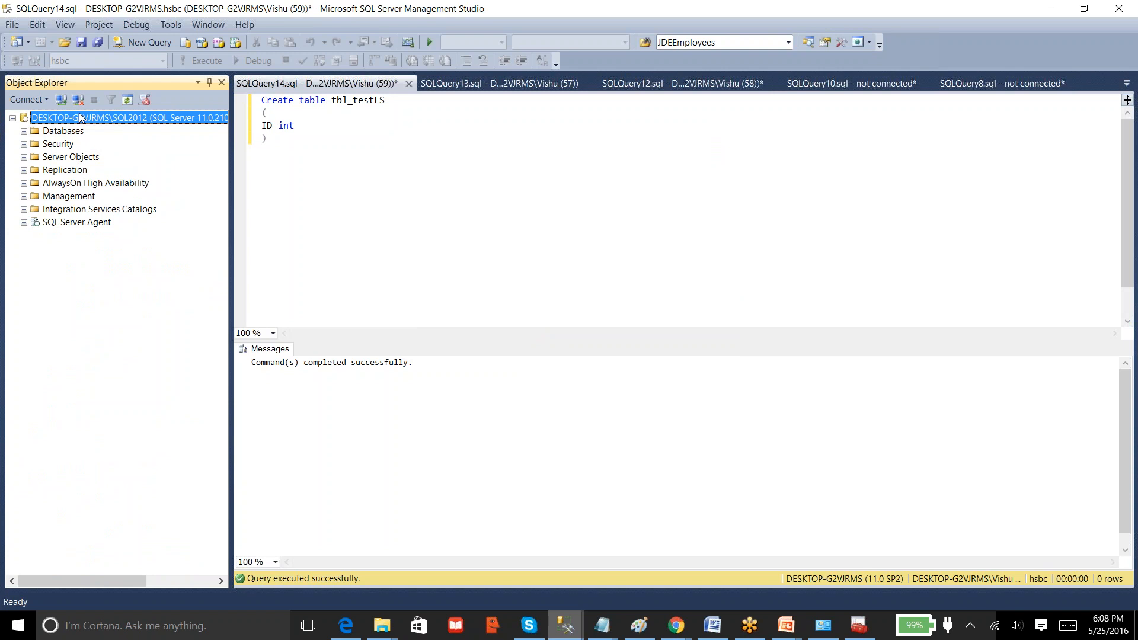
{"action": "left_click", "coordinate": [24, 131]}
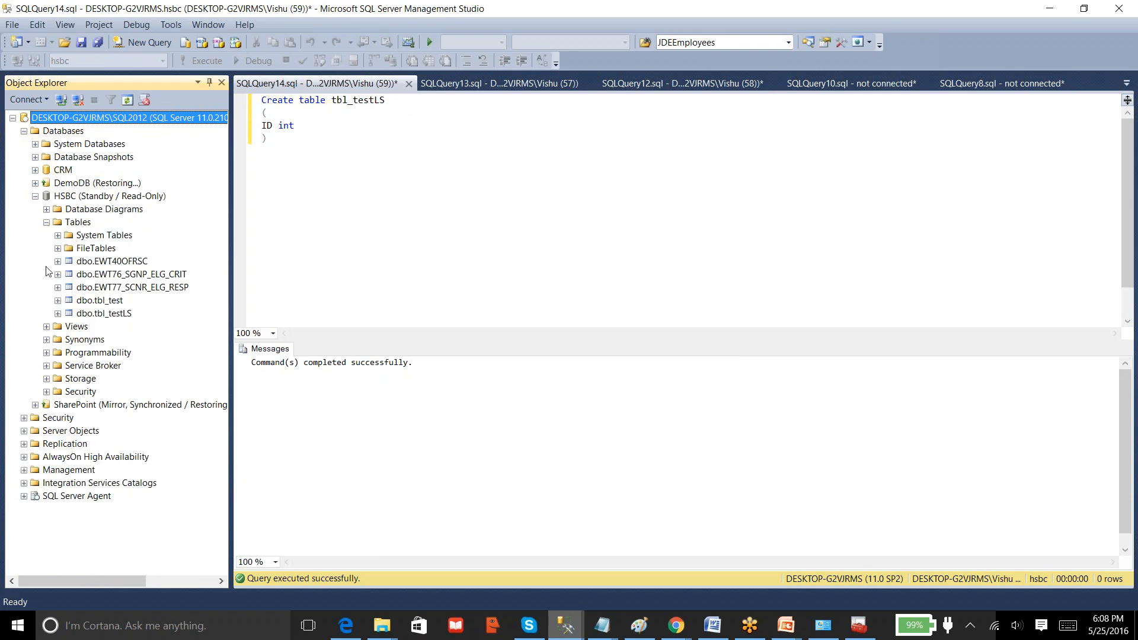
Collapse the HSBC standby database in Object Explorer and select the entire tbl_testLS creation script
{"action": "left_click", "coordinate": [34, 196]}
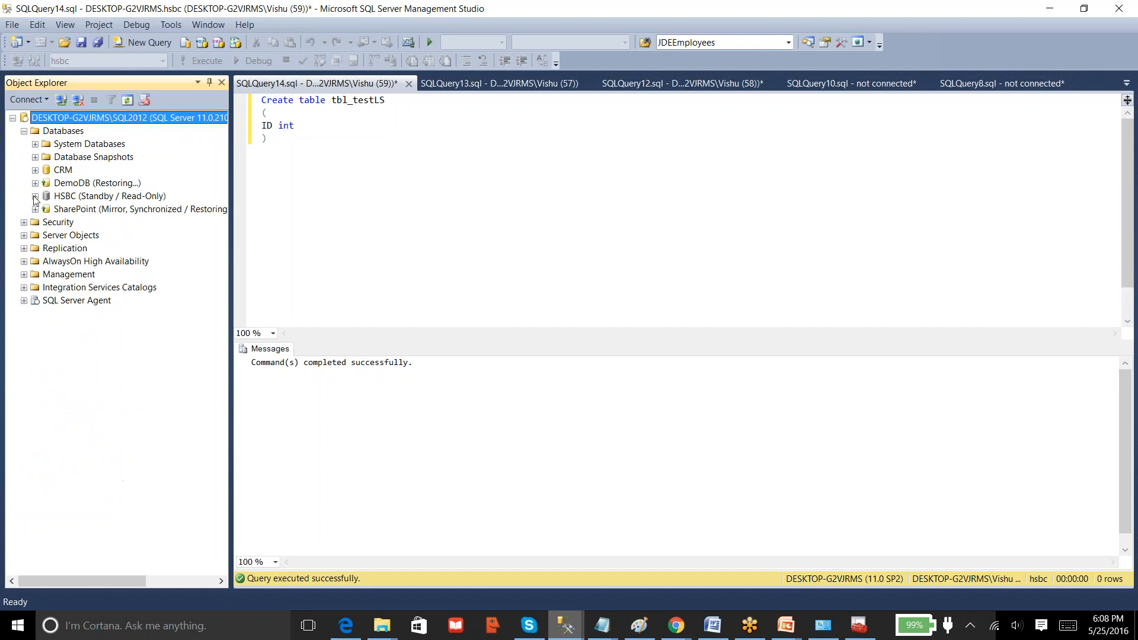
{"action": "left_click", "coordinate": [107, 196]}
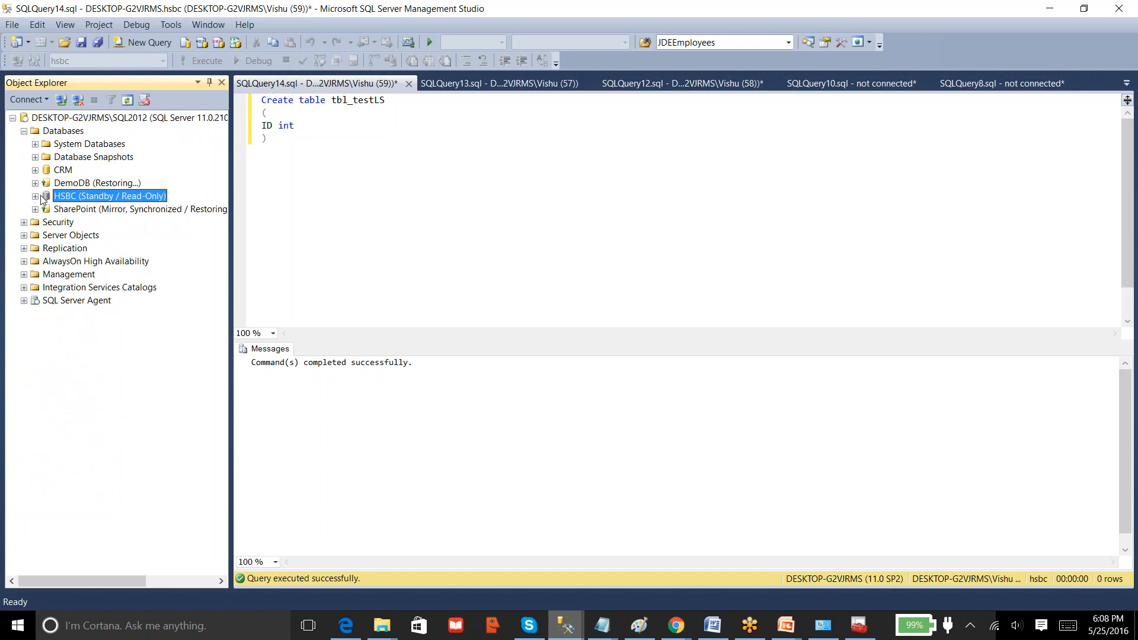
{"action": "left_click", "coordinate": [295, 196]}
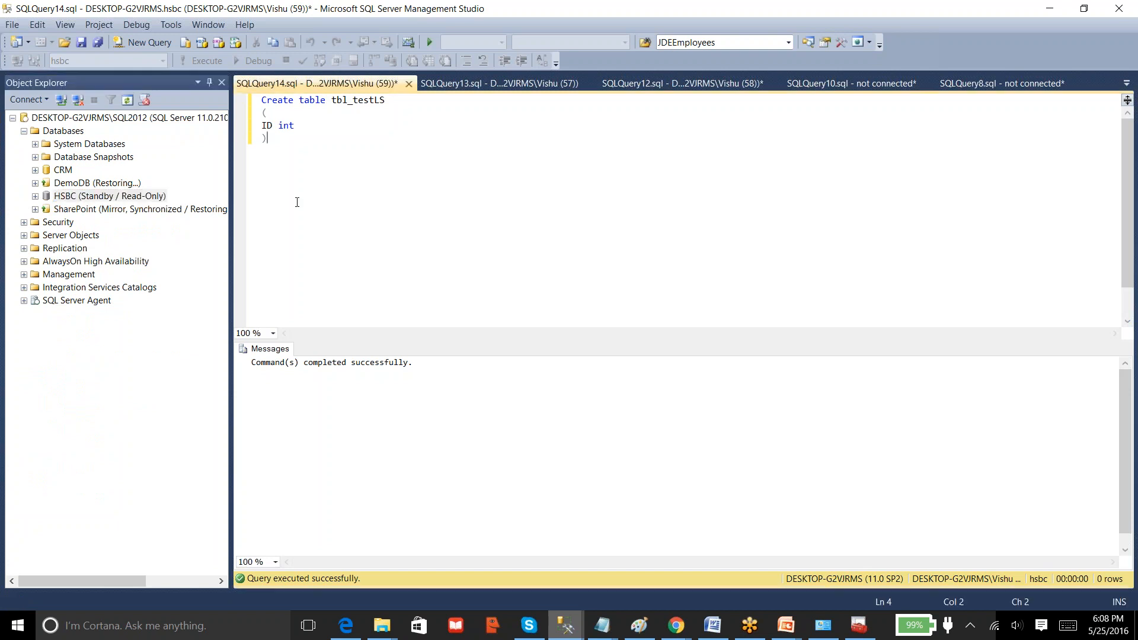
{"action": "key", "text": "ctrl+a"}
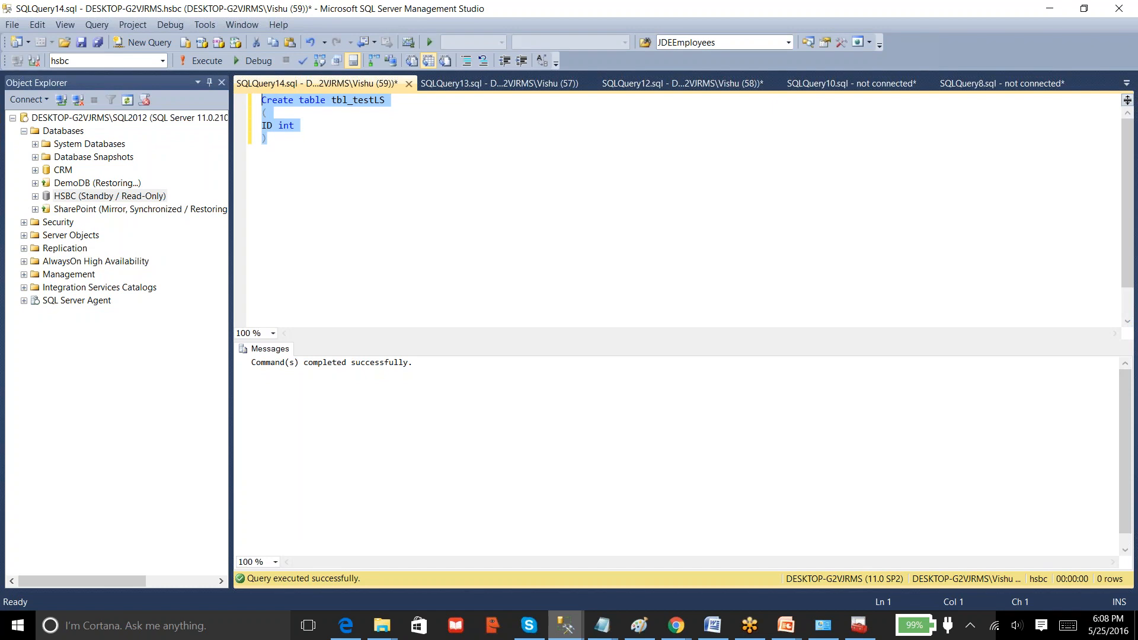
Open the LS_Copy folder, review all copied hsbc transaction log files, and return to SQL Server Management Studio
{"action": "mouse_move", "coordinate": [382, 625]}
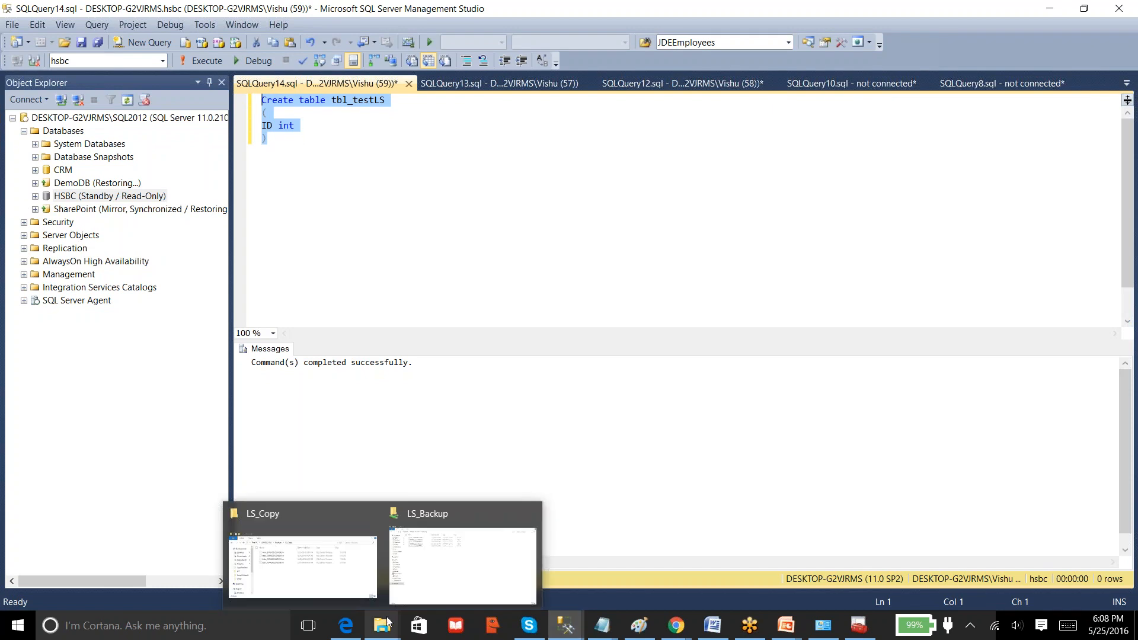
{"action": "left_click", "coordinate": [327, 563]}
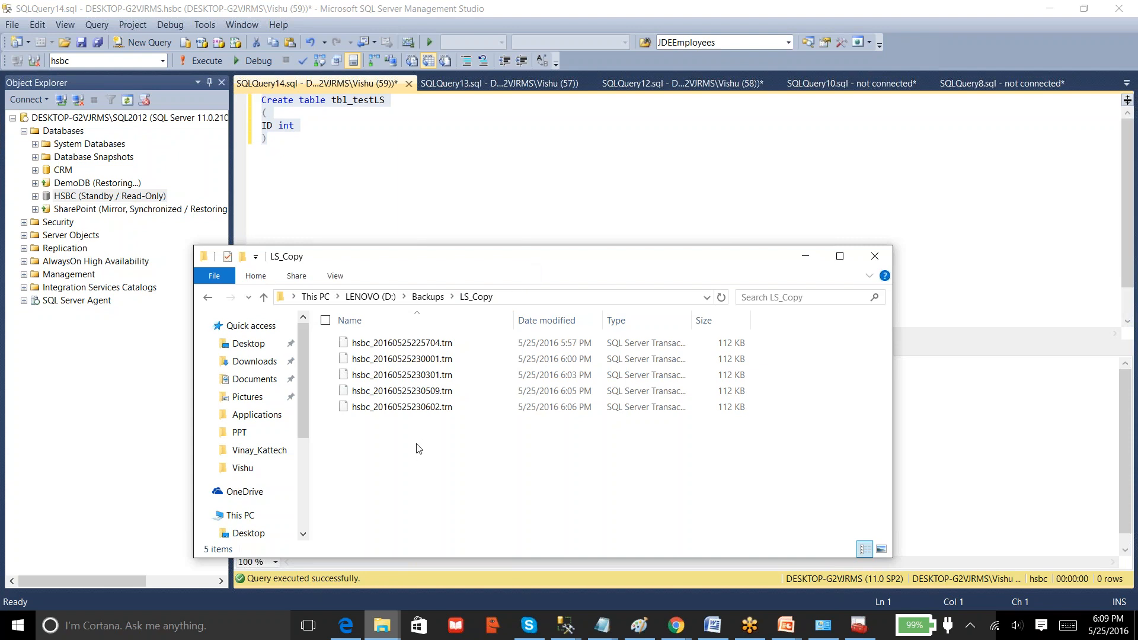
{"action": "left_click_drag", "start_coordinate": [418, 433], "coordinate": [419, 336]}
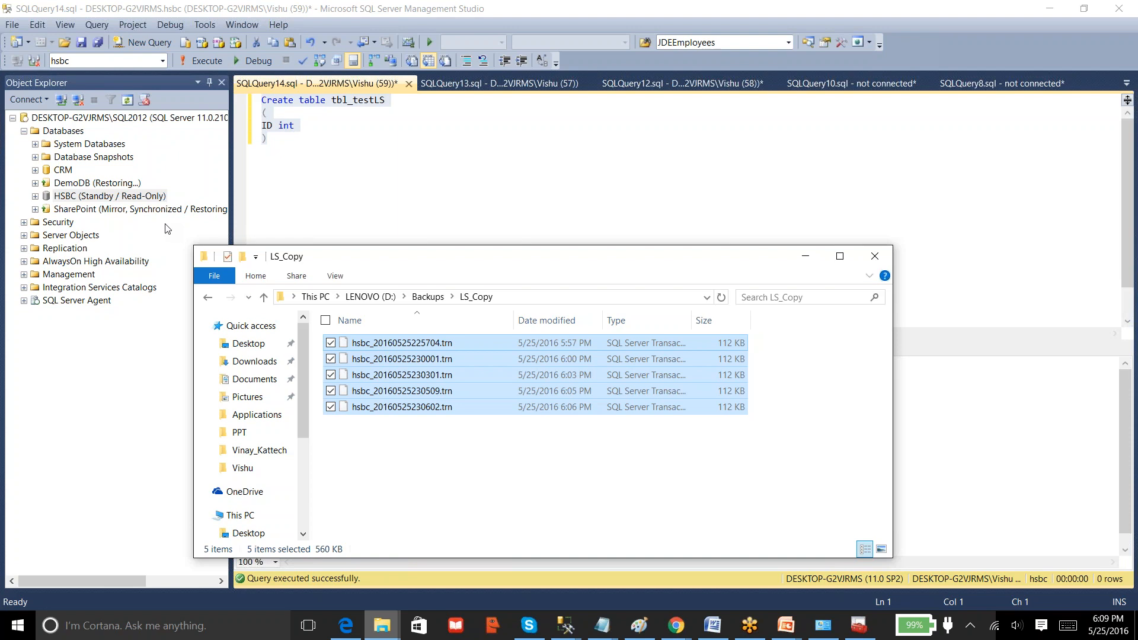
{"action": "left_click", "coordinate": [375, 166]}
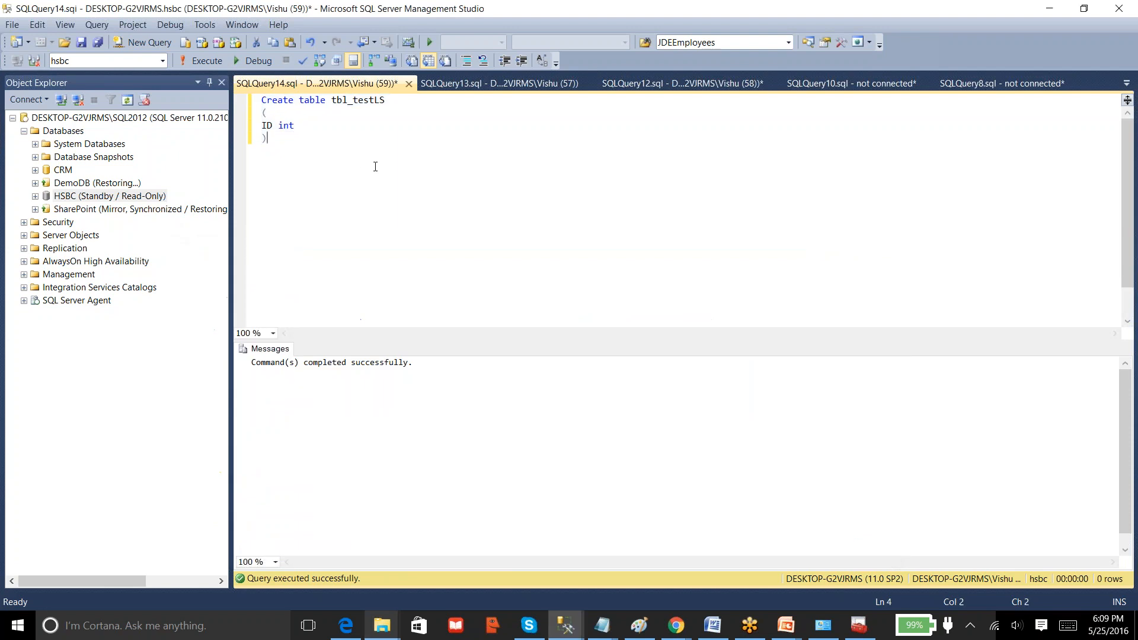
{"action": "key", "text": "shift+Up"}
{"action": "key", "text": "shift+Up"}
{"action": "key", "text": "shift+Up"}
{"action": "key", "text": "shift+Home"}
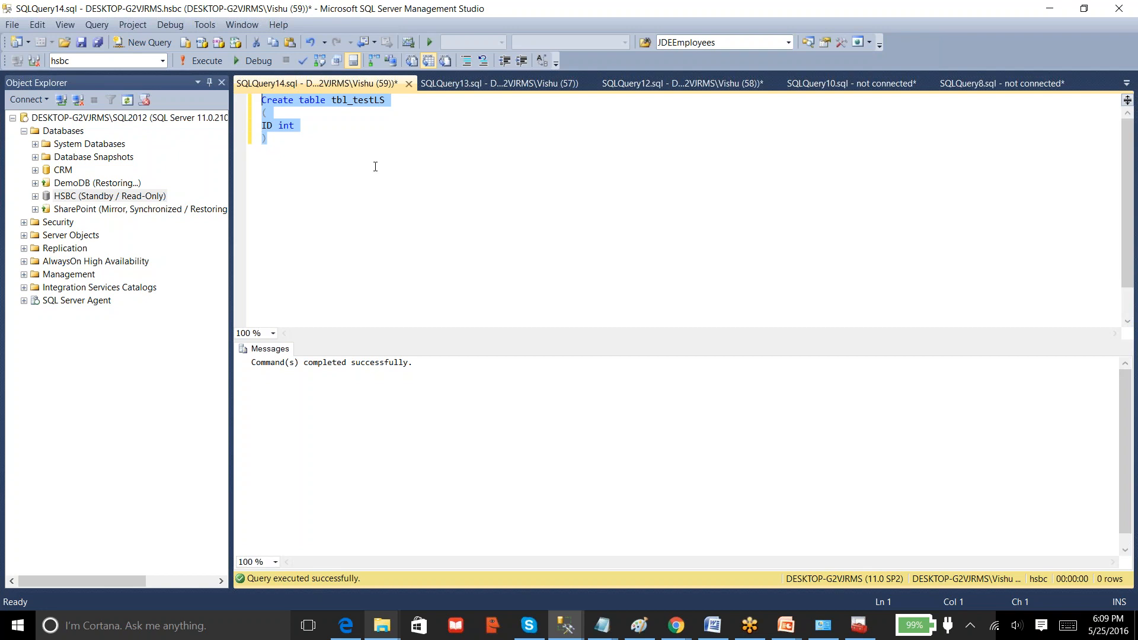
Expand the msdb system tables on the SQL2012 instance and query the top 1000 rows of dbo.restorehistory
{"action": "left_click", "coordinate": [35, 144]}
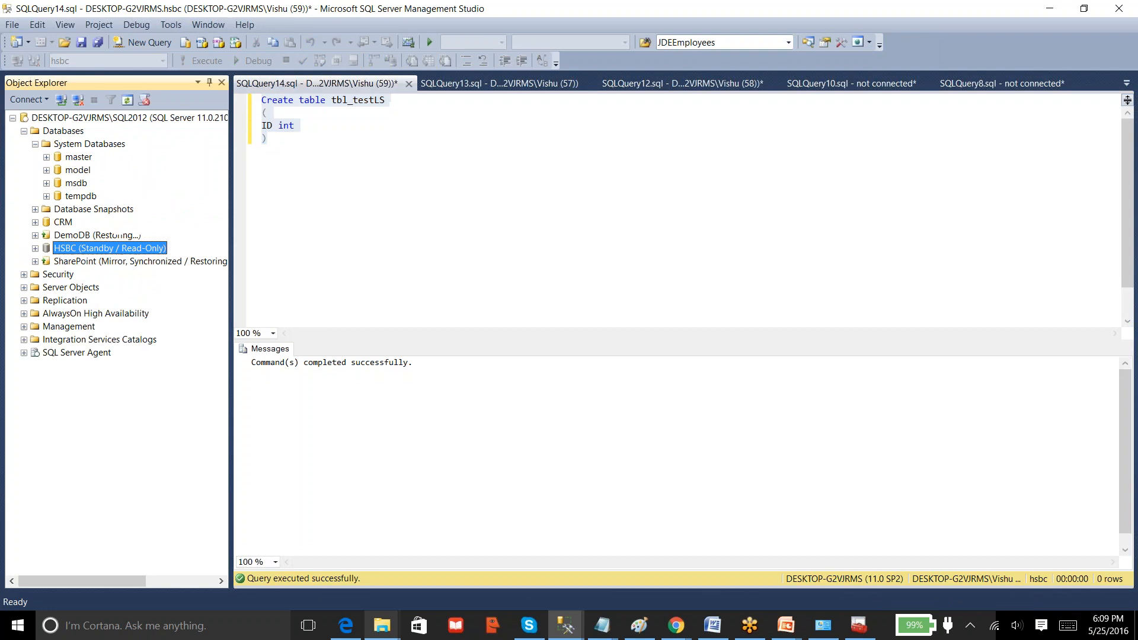
{"action": "left_click", "coordinate": [46, 183]}
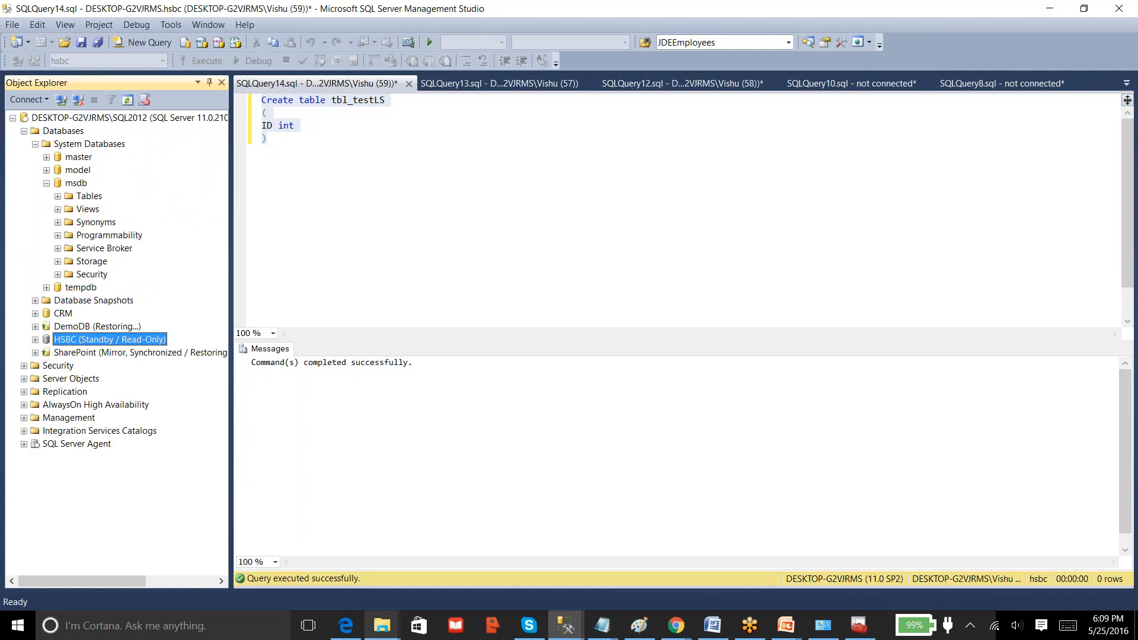
{"action": "left_click", "coordinate": [57, 197]}
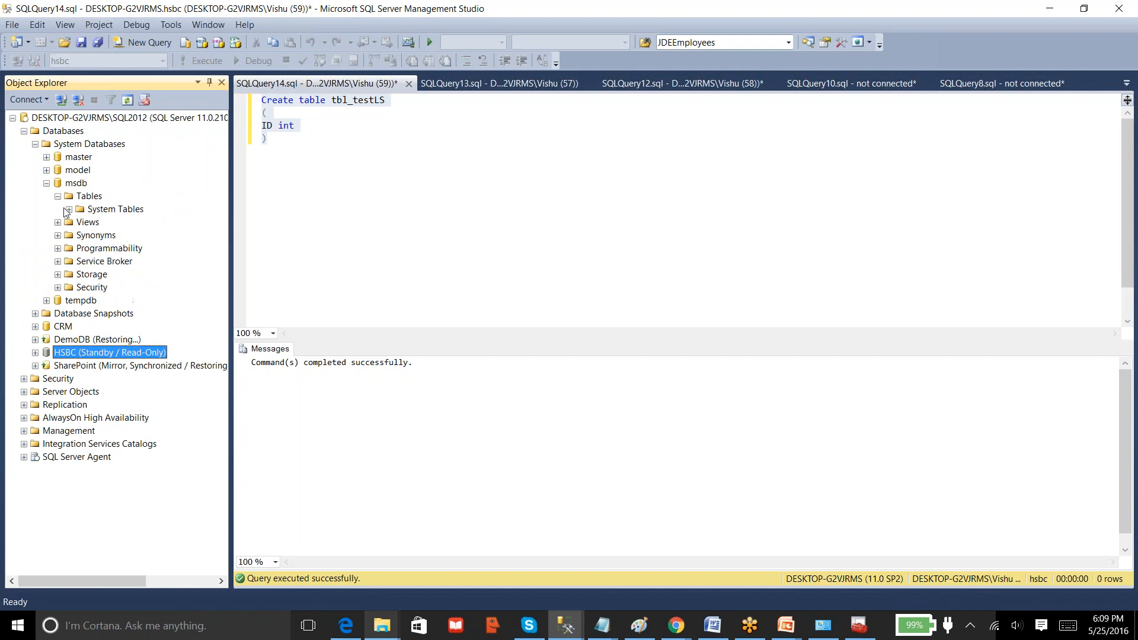
{"action": "left_click", "coordinate": [69, 209]}
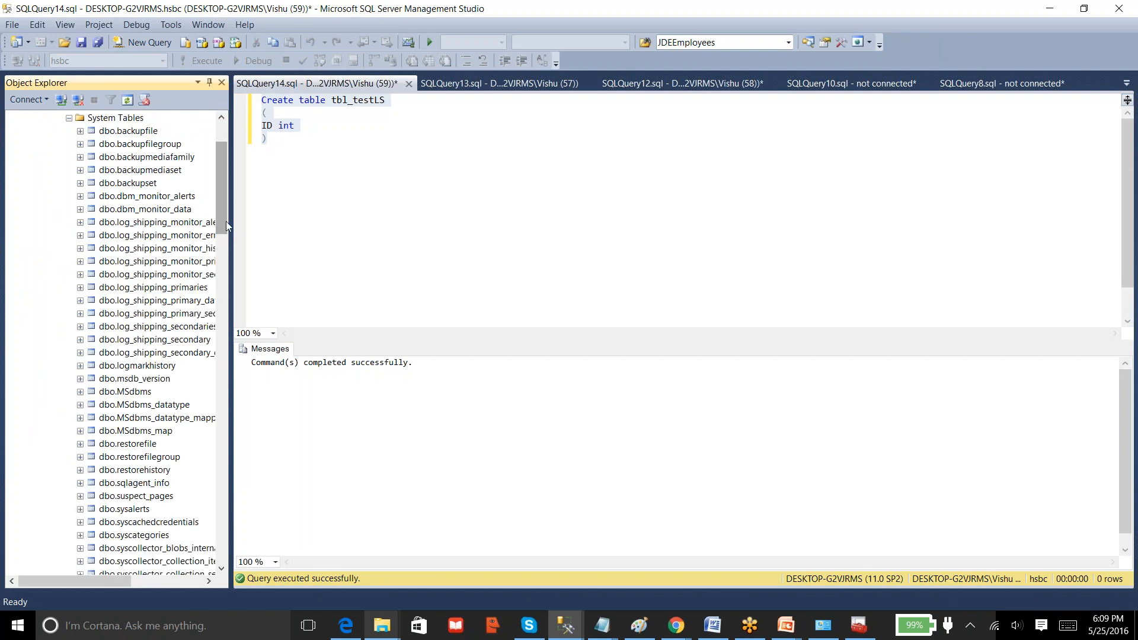
{"action": "left_click_drag", "start_coordinate": [222, 203], "coordinate": [223, 222]}
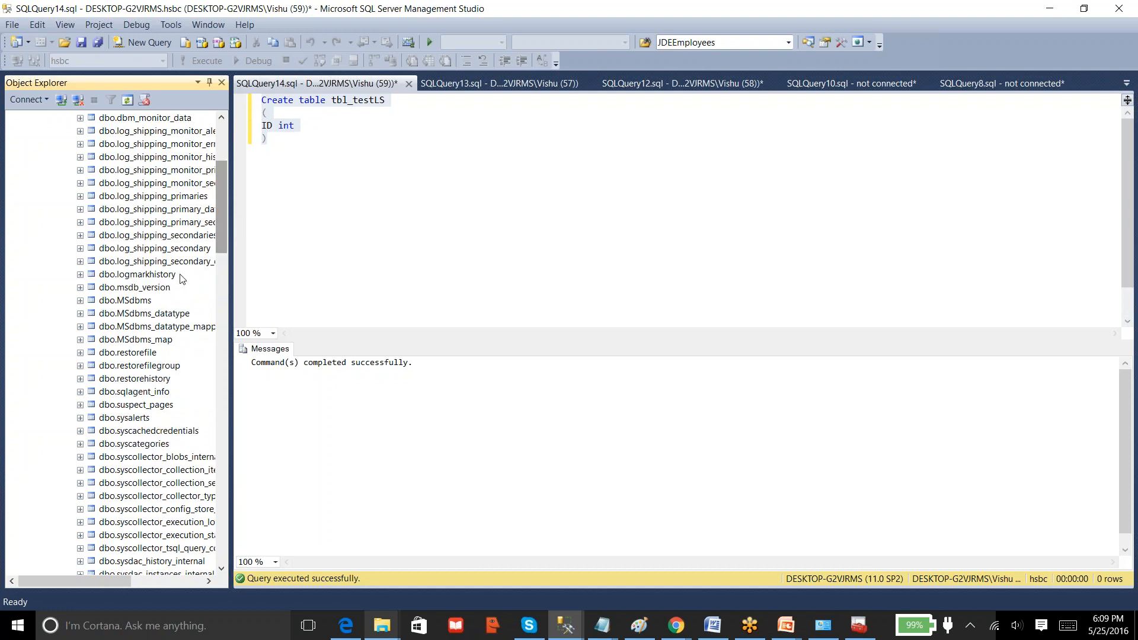
{"action": "left_click", "coordinate": [133, 381]}
{"action": "right_click", "coordinate": [134, 383]}
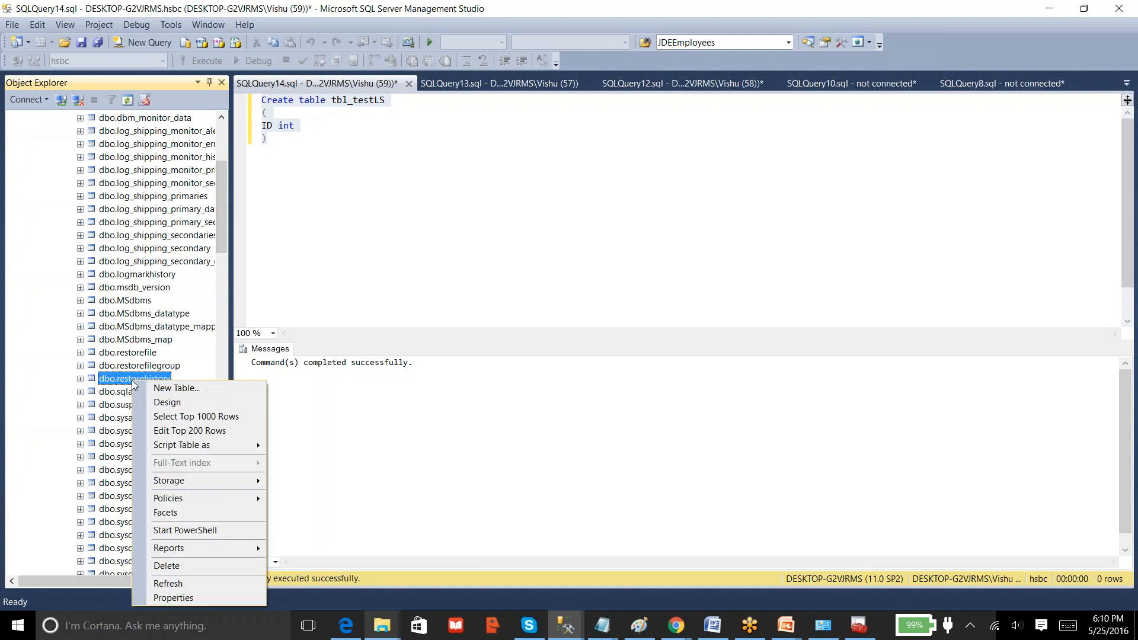
{"action": "left_click", "coordinate": [178, 417]}
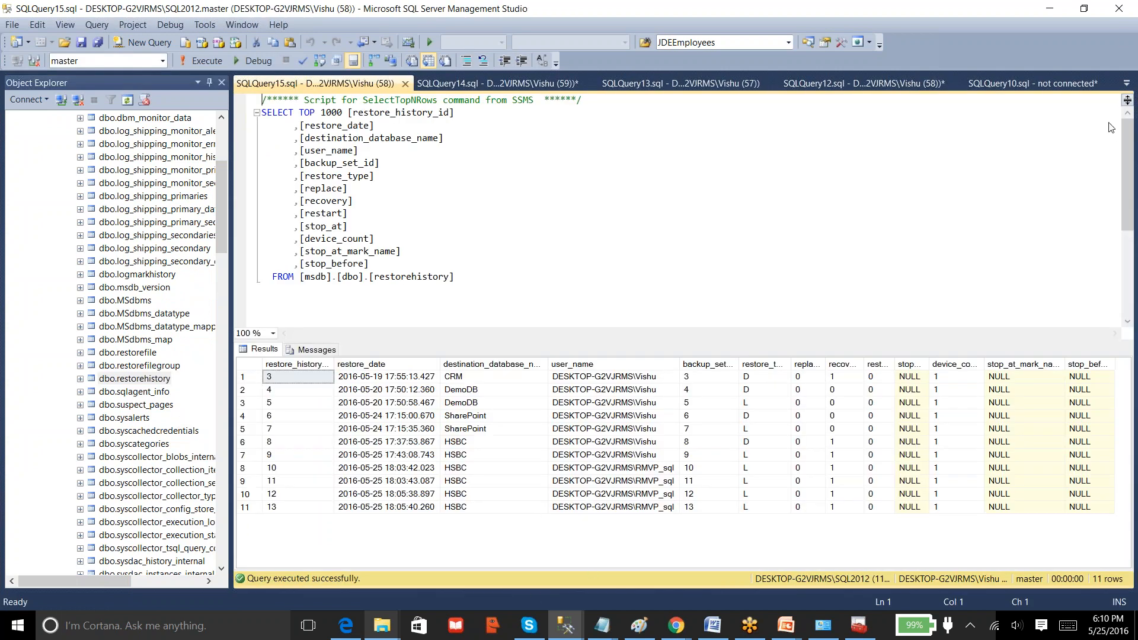
Examine the HSBC entries in the restore history results, including their user names and restore types
{"action": "left_click", "coordinate": [1118, 43]}
{"action": "left_click_drag", "start_coordinate": [455, 511], "coordinate": [597, 435]}
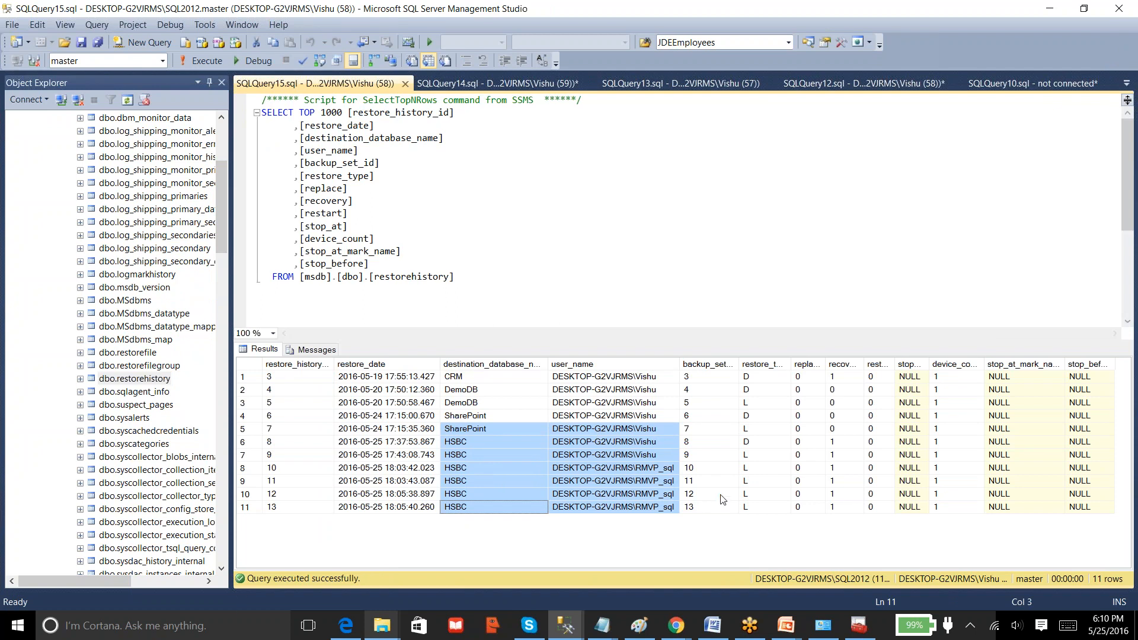
{"action": "left_click_drag", "start_coordinate": [750, 455], "coordinate": [754, 505]}
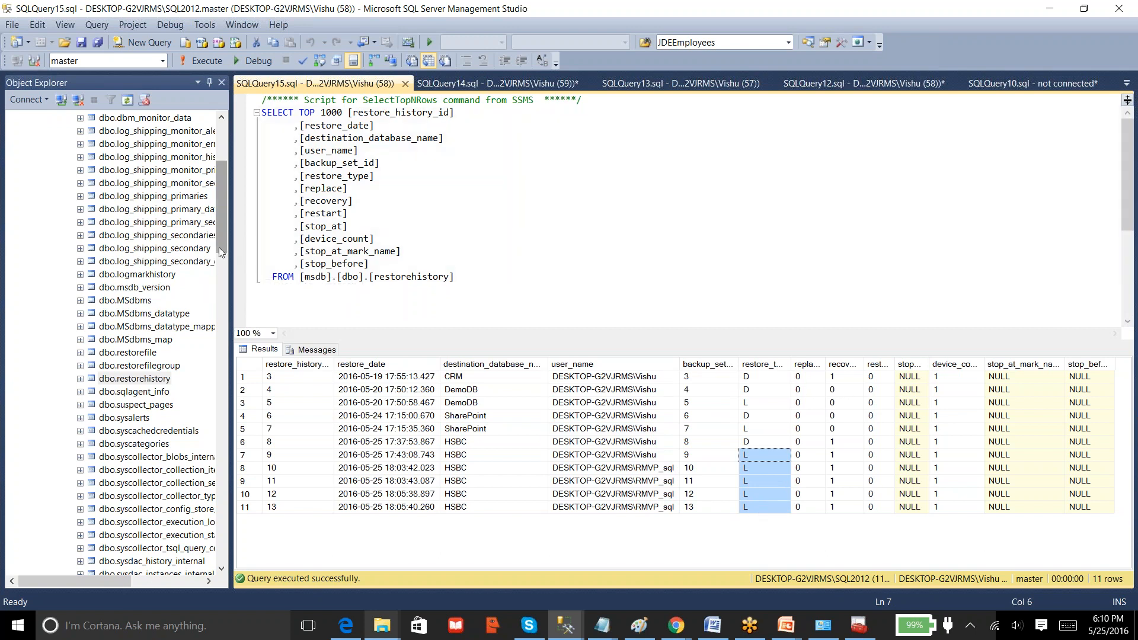
Widen Object Explorer to show full table names and query the top 1000 rows of dbo.log_shipping_monitor_history_detail
{"action": "left_click_drag", "start_coordinate": [230, 253], "coordinate": [275, 253]}
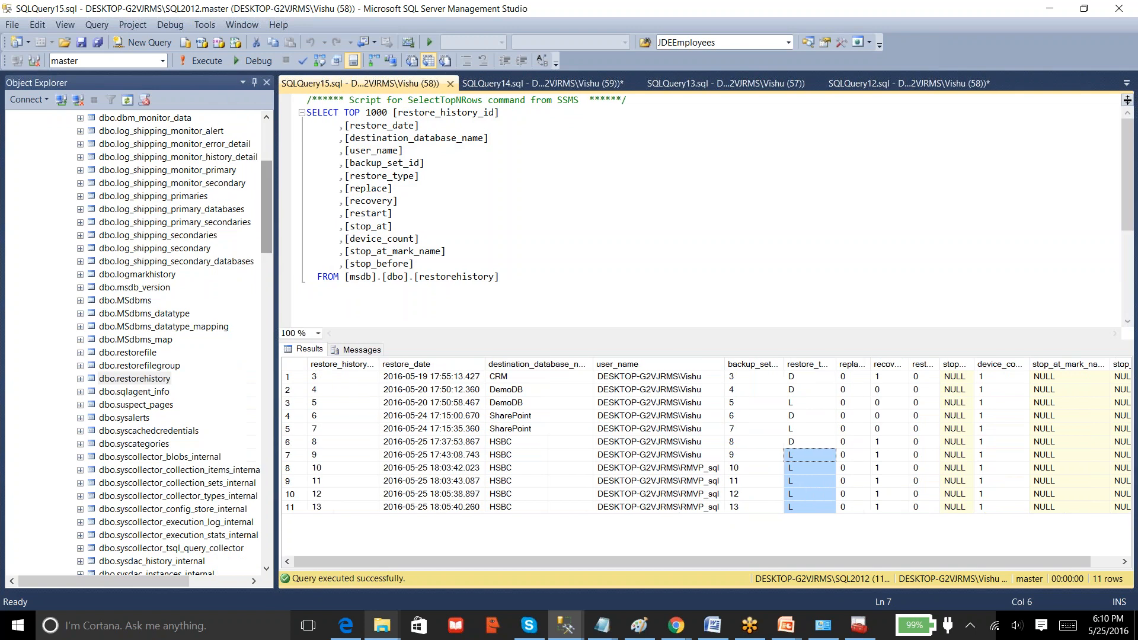
{"action": "right_click", "coordinate": [236, 157]}
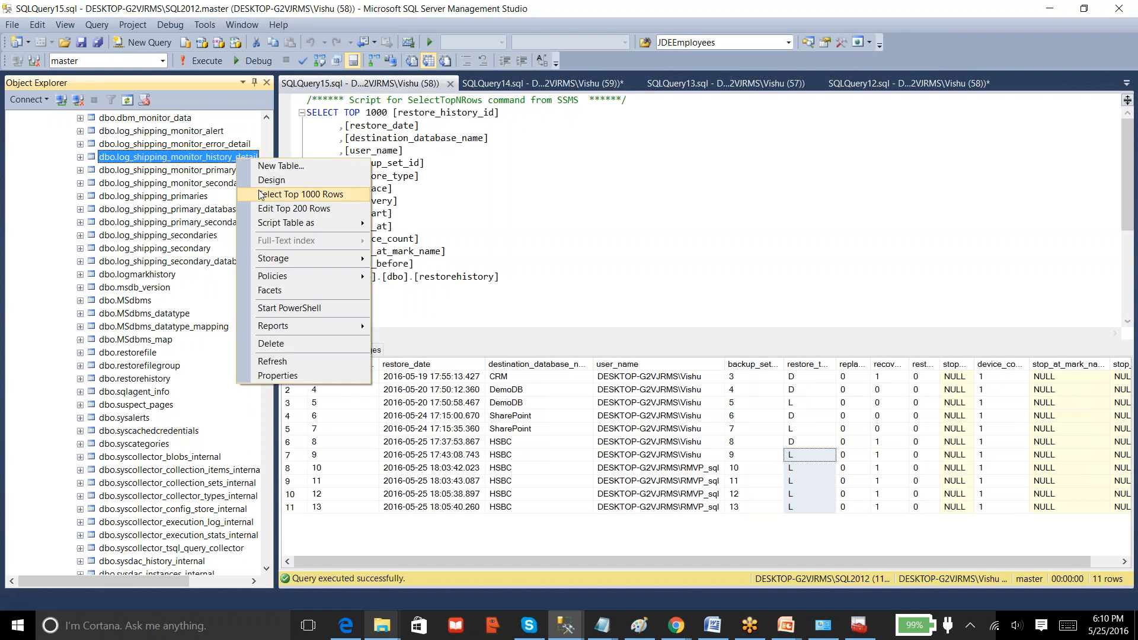
{"action": "left_click", "coordinate": [261, 195]}
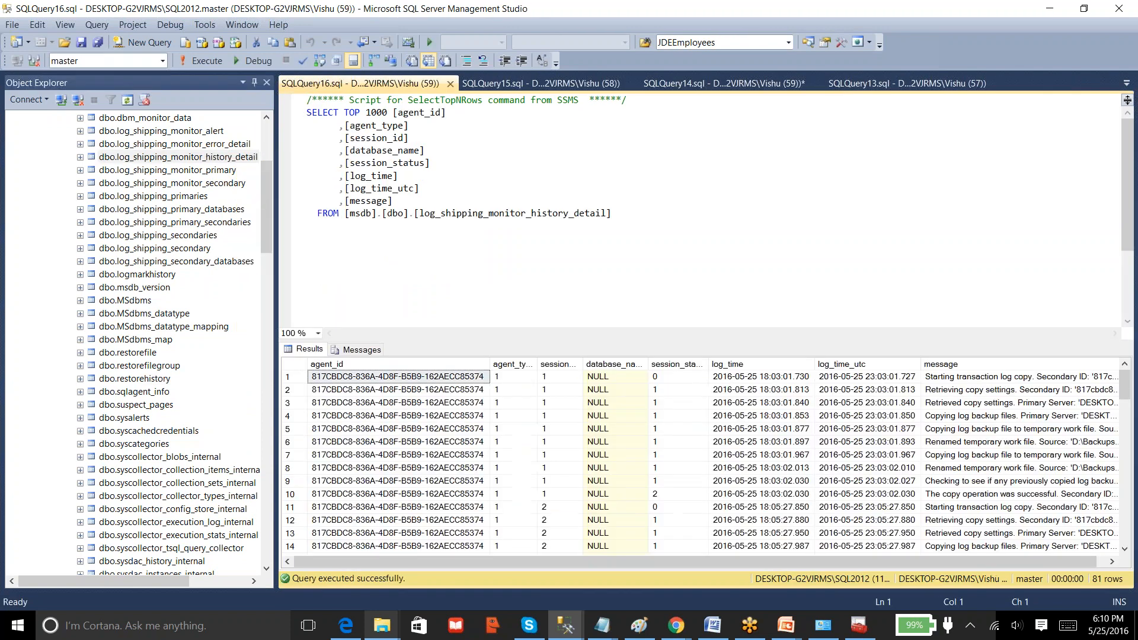
Examine the log shipping history messages from the first to the last row, including the latest restore session's status
{"action": "left_click", "coordinate": [1065, 378]}
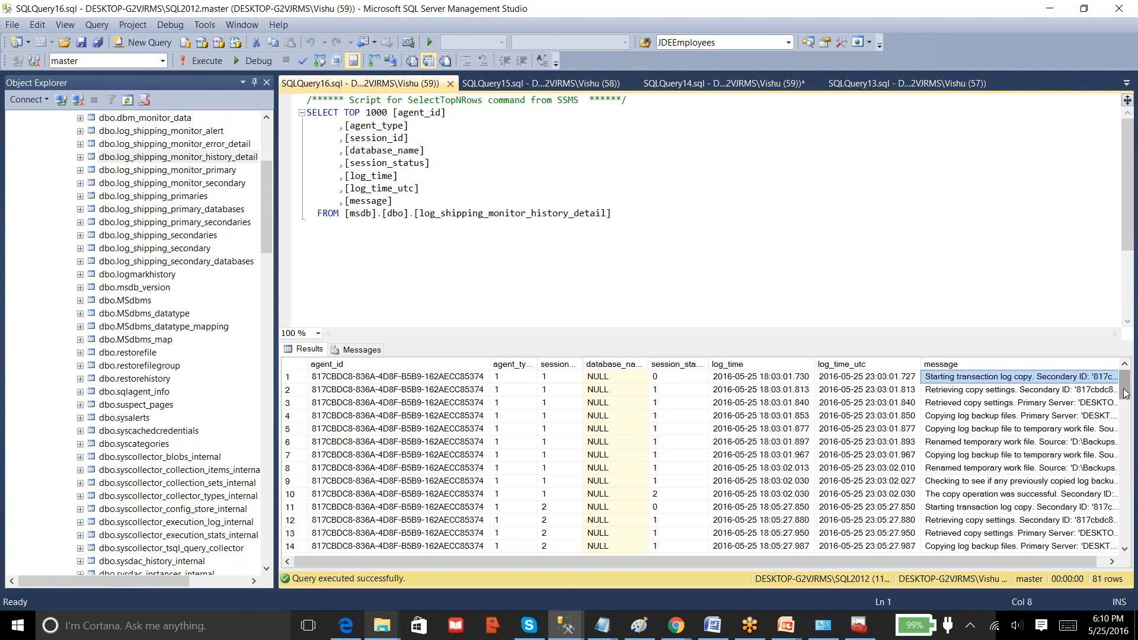
{"action": "left_click_drag", "start_coordinate": [1125, 393], "coordinate": [1117, 551]}
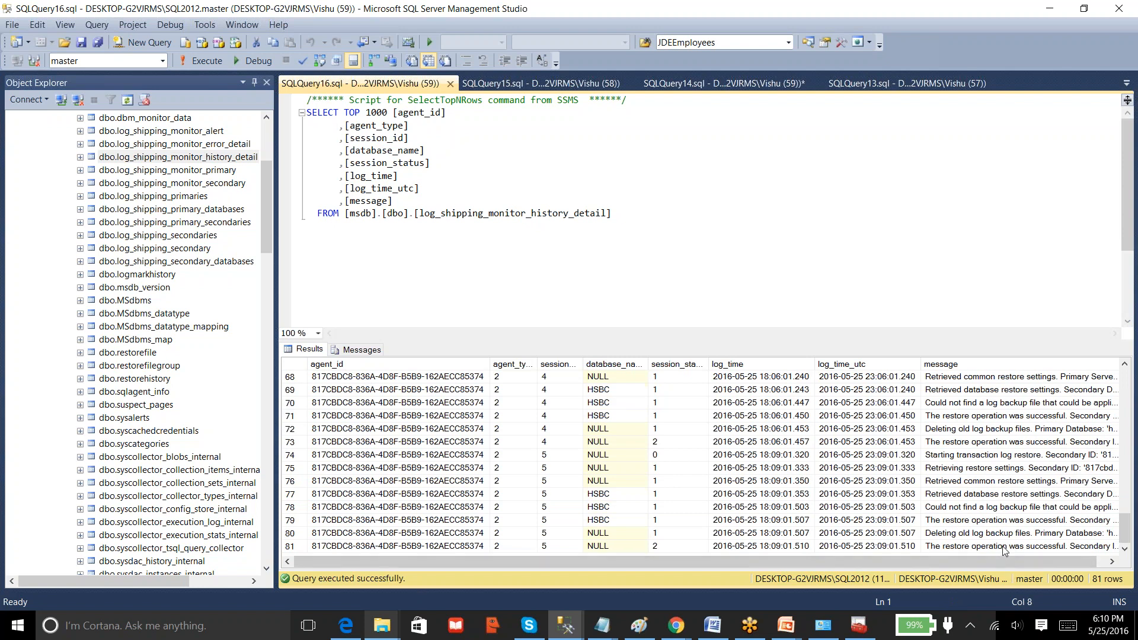
{"action": "left_click", "coordinate": [1007, 546]}
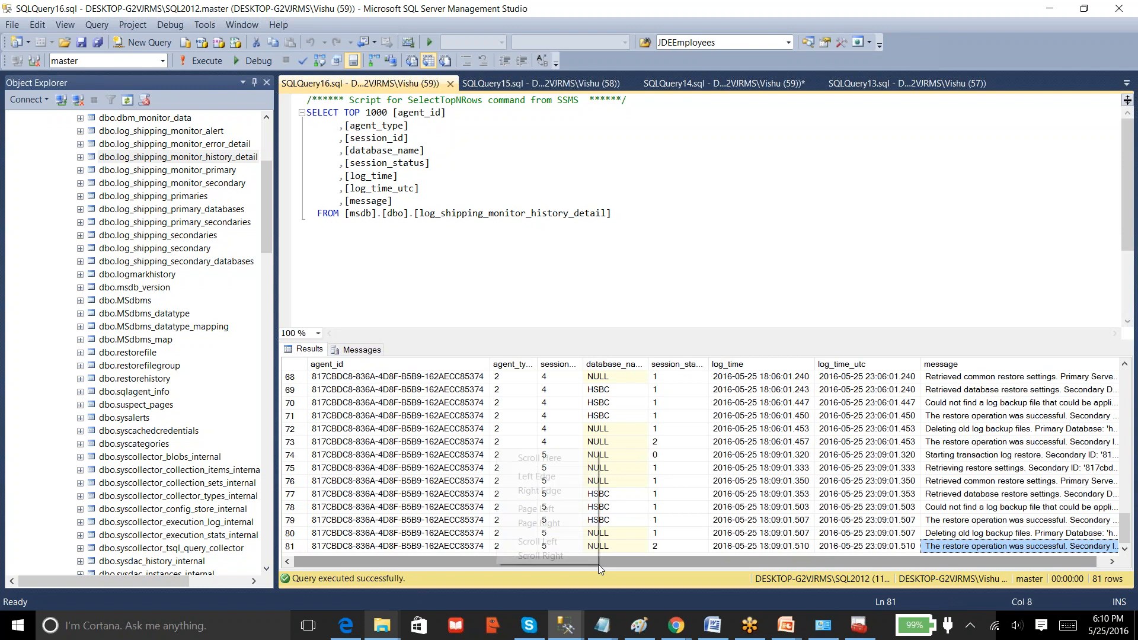
{"action": "right_click", "coordinate": [598, 564]}
{"action": "left_click", "coordinate": [653, 456]}
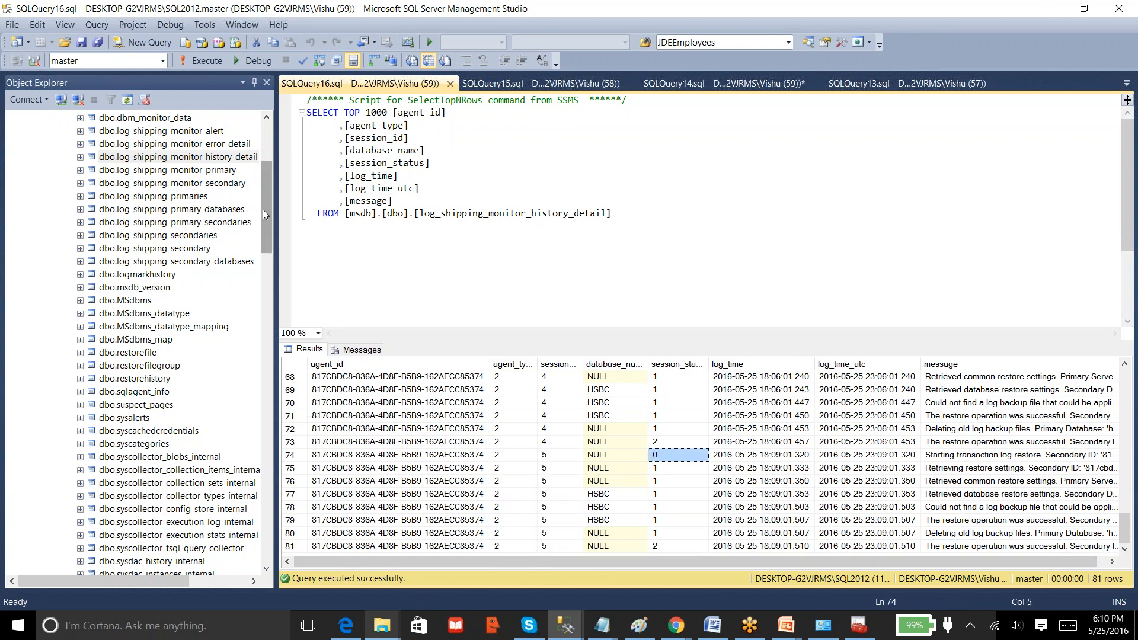
Query the top 1000 rows of dbo.logmarkhistory and look through the other msdb system tables
{"action": "mouse_move", "coordinate": [265, 210]}
{"action": "left_mouse_down"}
{"action": "mouse_move", "coordinate": [264, 186]}
{"action": "mouse_move", "coordinate": [265, 198]}
{"action": "left_mouse_up"}
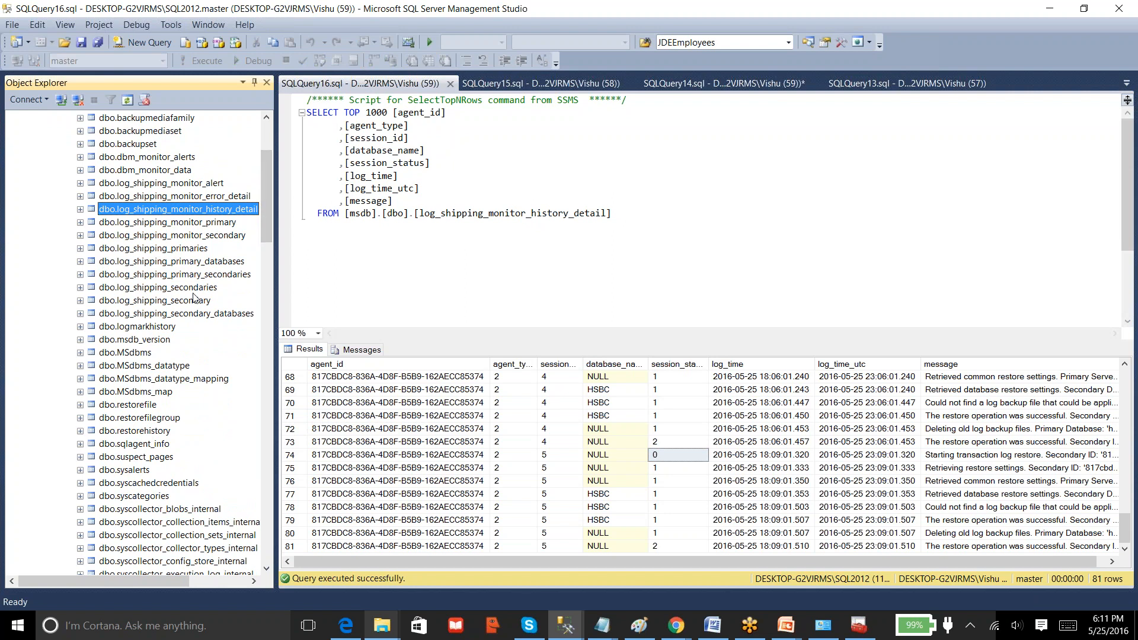
{"action": "left_click", "coordinate": [167, 331]}
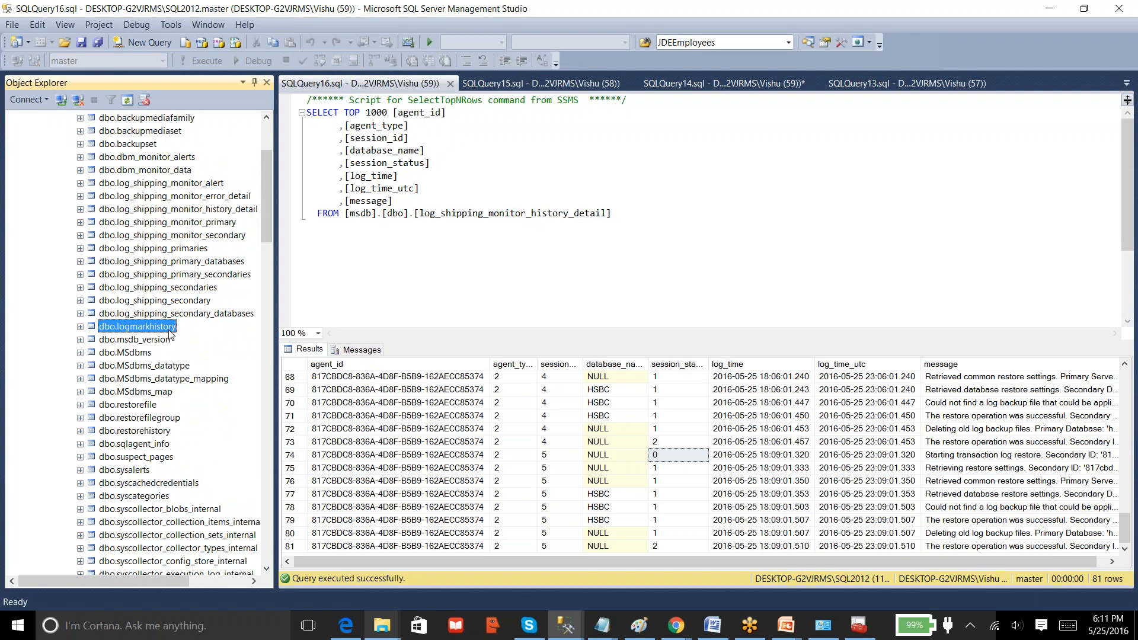
{"action": "right_click", "coordinate": [167, 331]}
{"action": "left_click", "coordinate": [226, 366]}
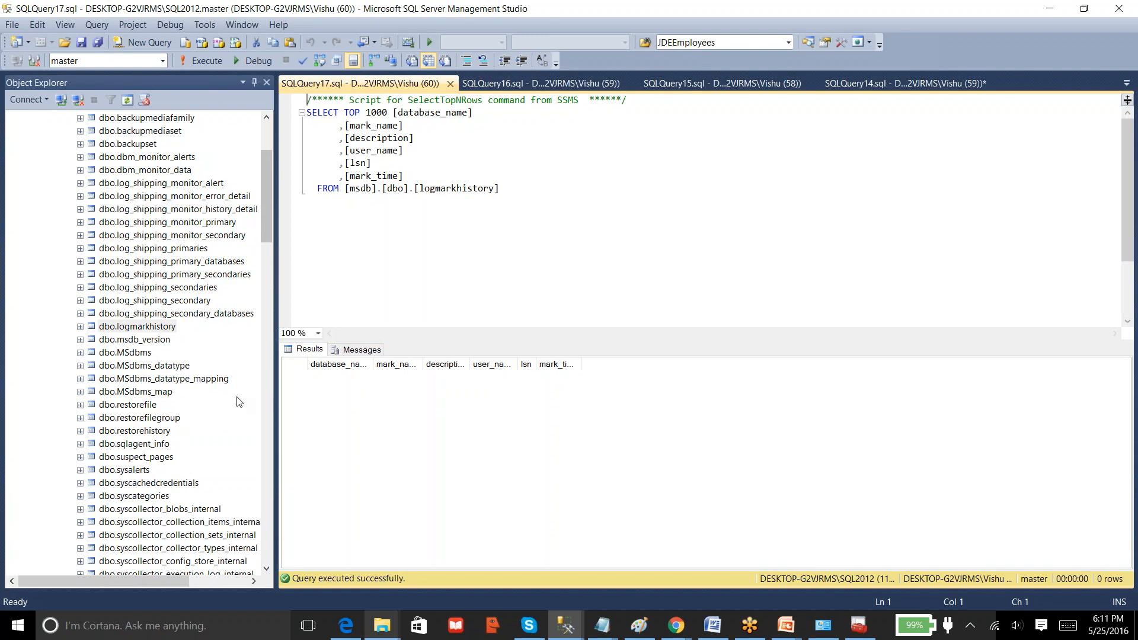
{"action": "right_click", "coordinate": [128, 408]}
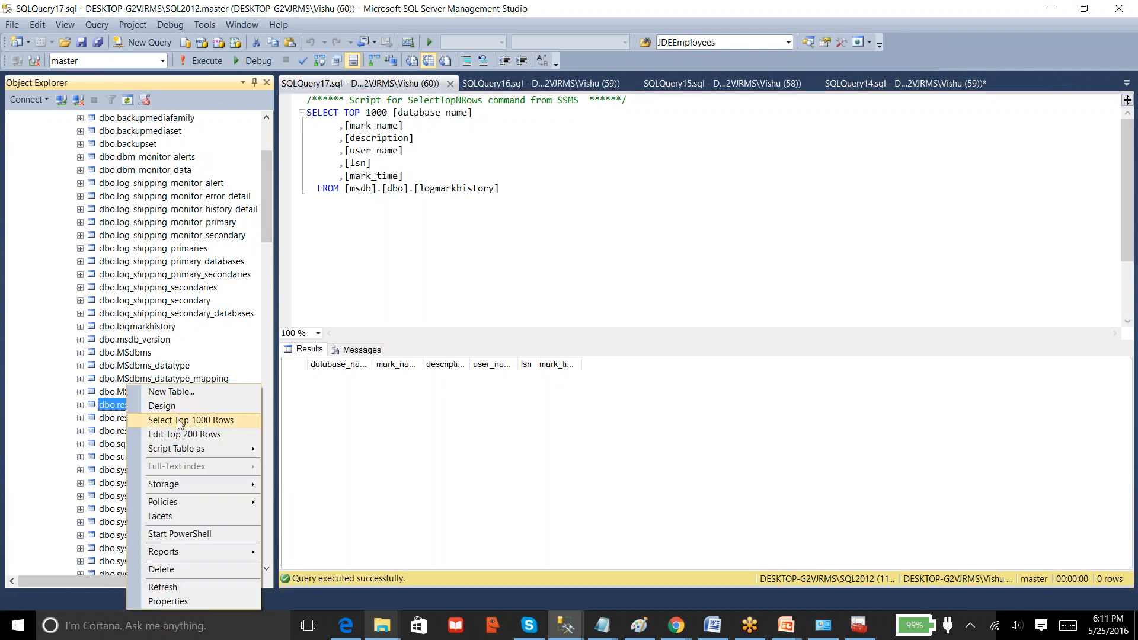
{"action": "left_click_drag", "start_coordinate": [267, 211], "coordinate": [269, 196]}
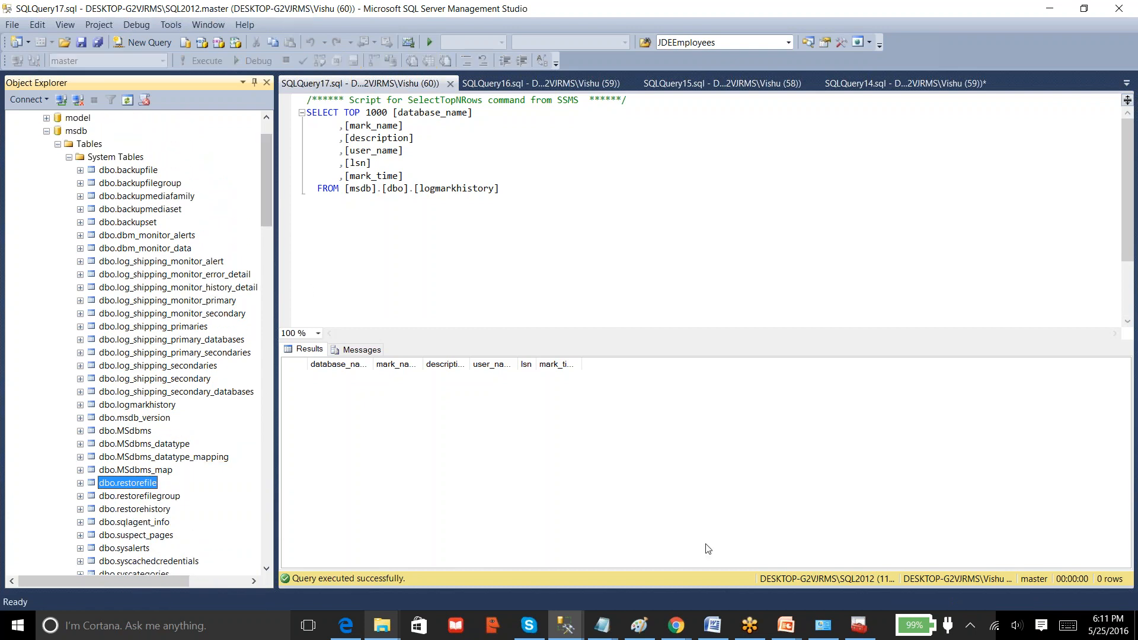
Switch to Chrome and open google.com in the new tab
{"action": "left_click", "coordinate": [680, 630]}
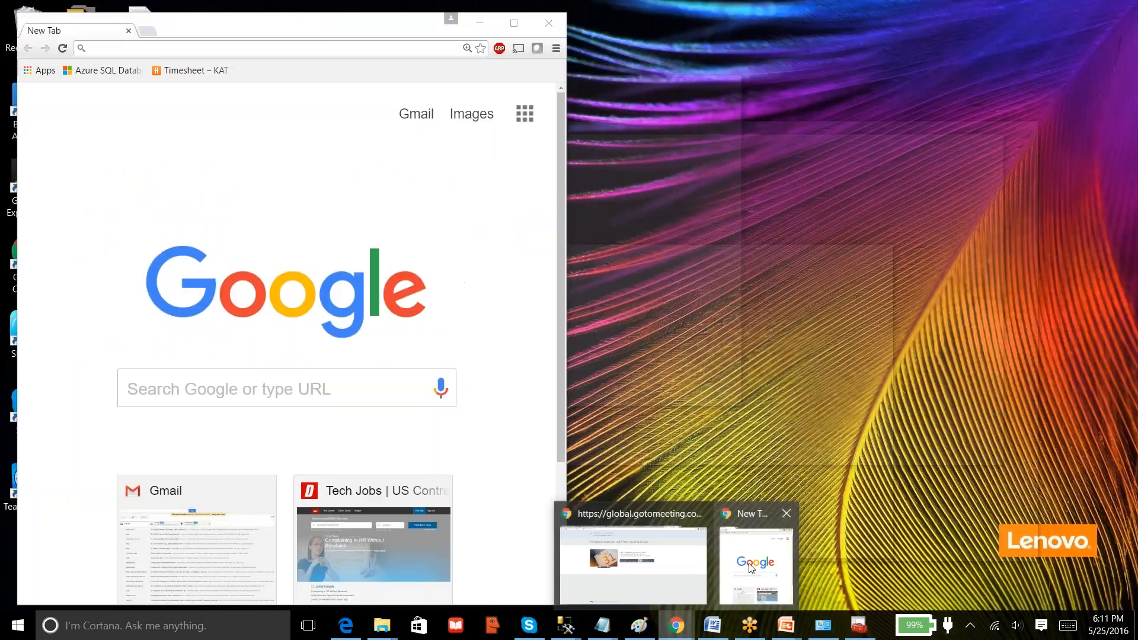
{"action": "left_click", "coordinate": [750, 567]}
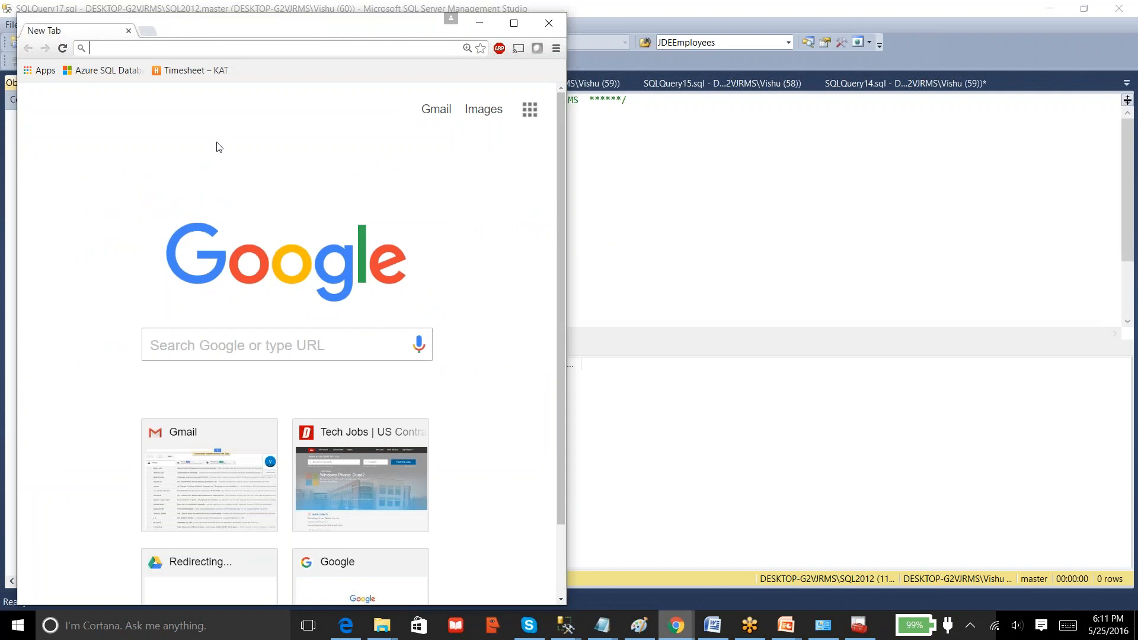
{"action": "left_click", "coordinate": [190, 48]}
{"action": "type", "text": "google.com"}
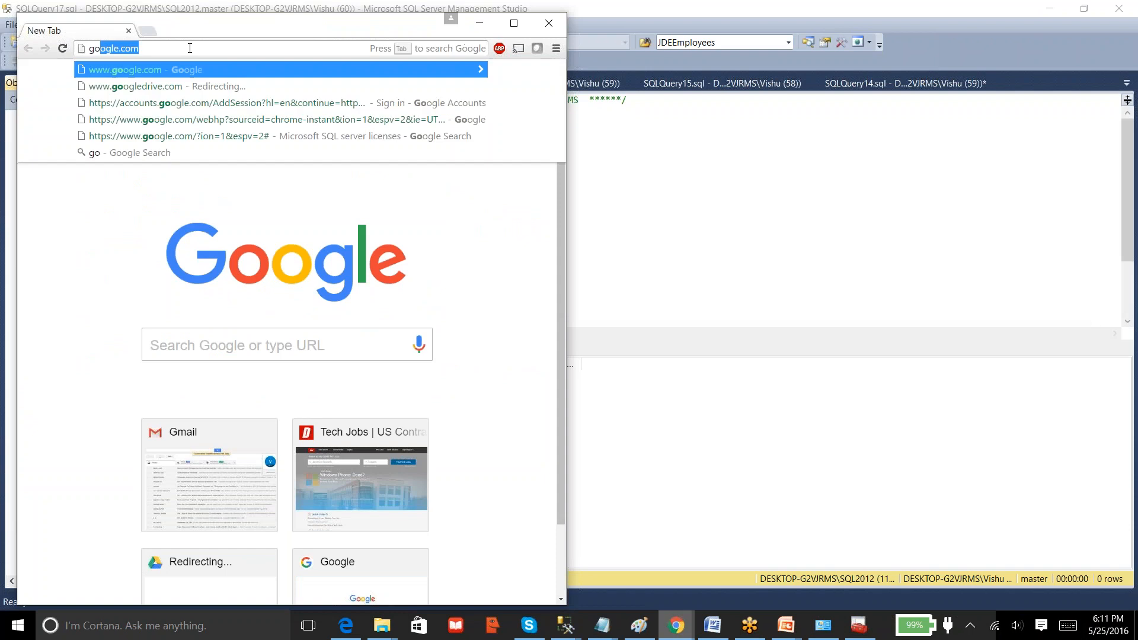
{"action": "key", "text": "Return"}
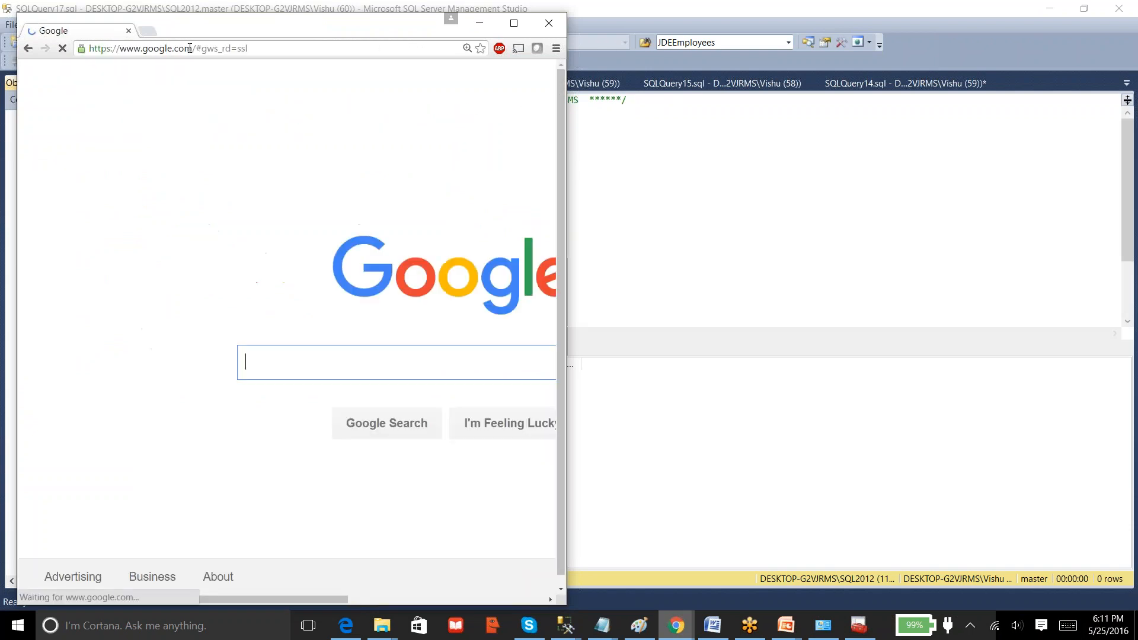
Search Google for "Get last restore file details + log shipping"
{"action": "type", "text": "Gte"}
{"action": "key", "text": "BackSpace"}
{"action": "key", "text": "BackSpace"}
{"action": "key", "text": "BackSpace"}
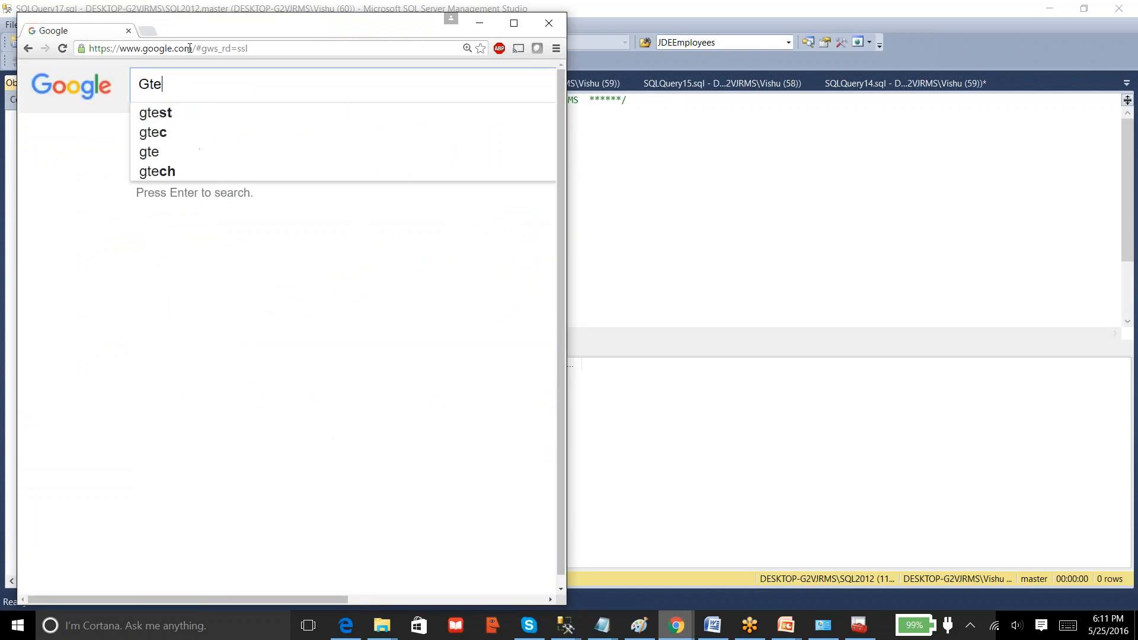
{"action": "type", "text": "et last "}
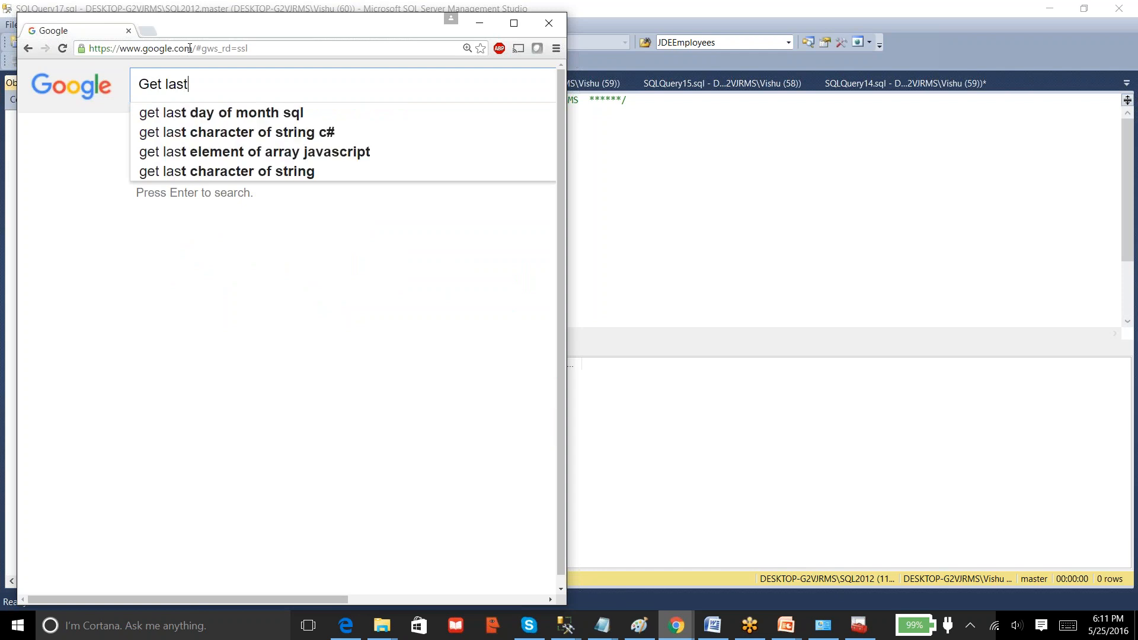
{"action": "type", "text": "r"}
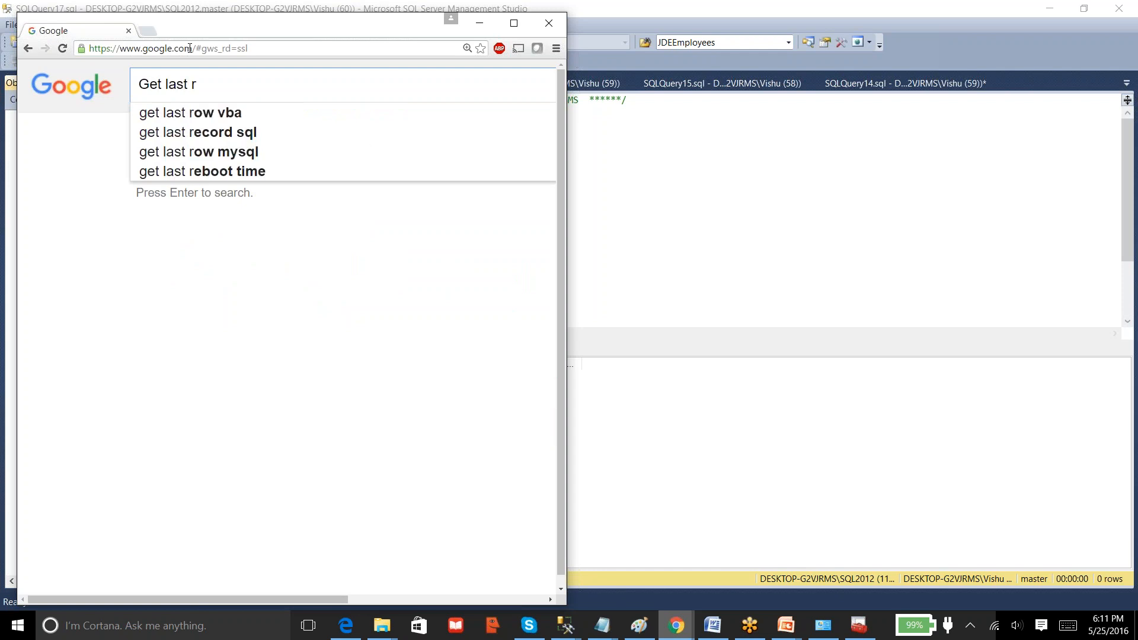
{"action": "type", "text": "estore"}
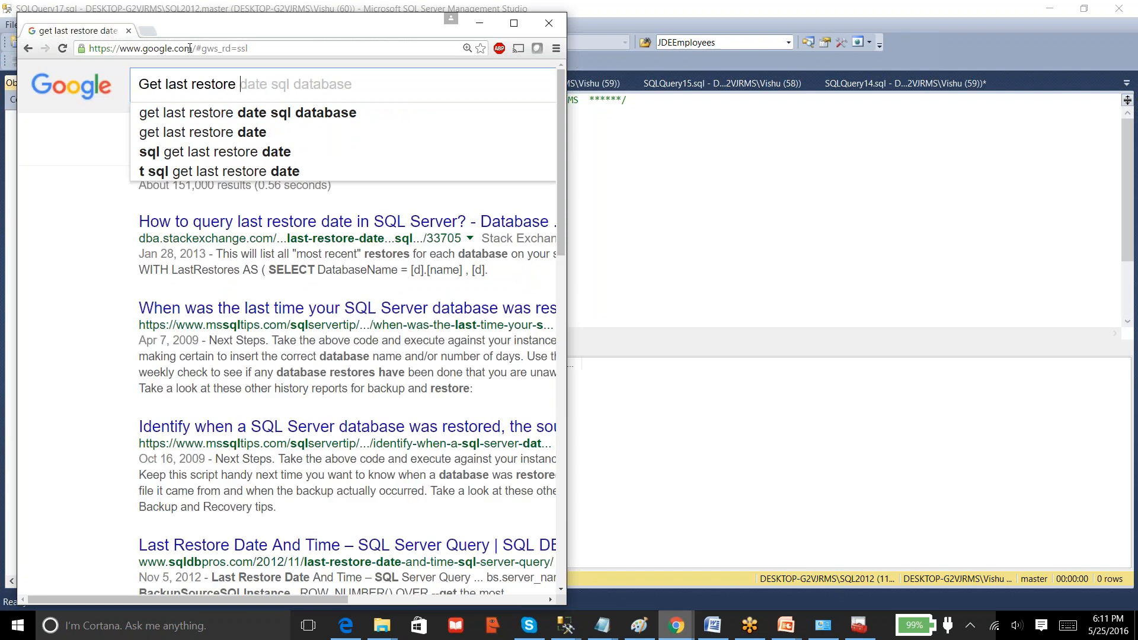
{"action": "type", "text": " file detail"}
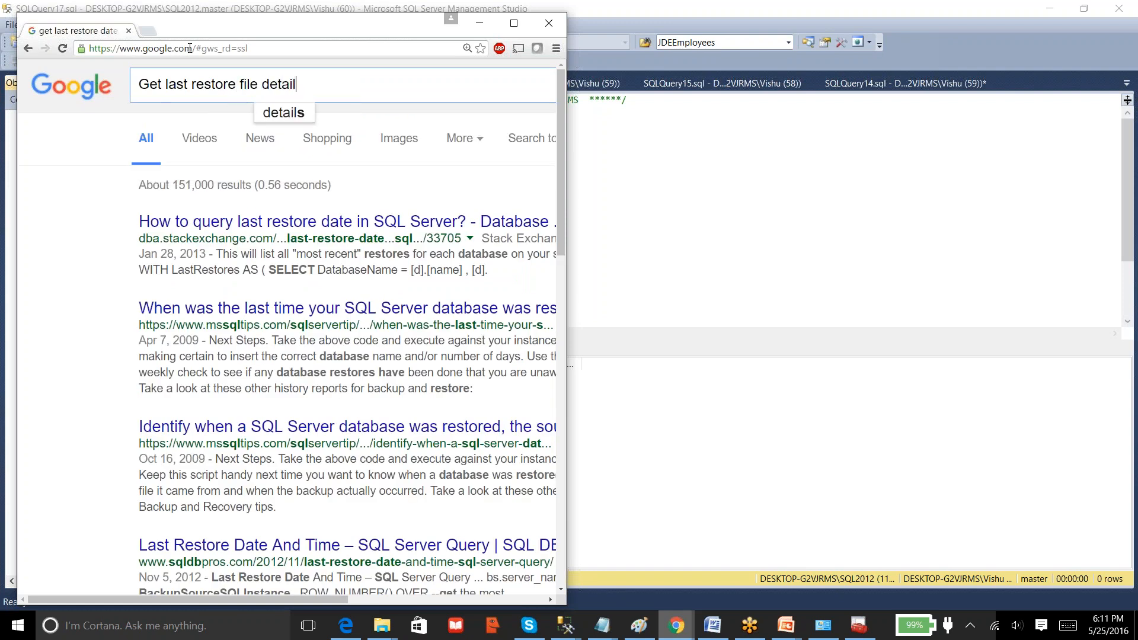
{"action": "type", "text": "s + log shi"}
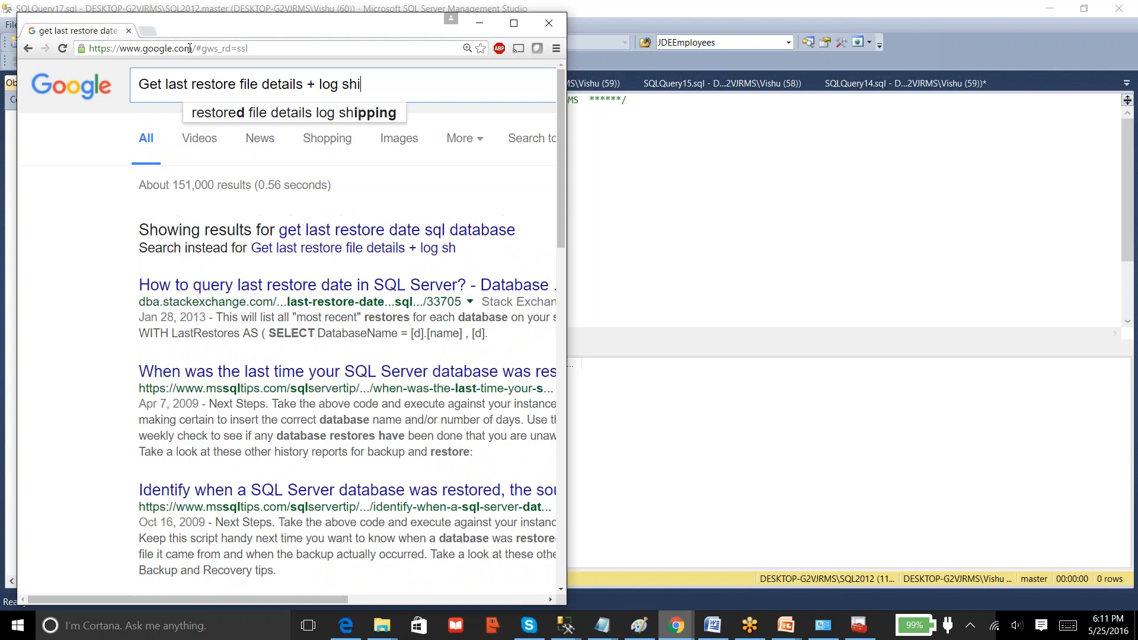
{"action": "type", "text": "pping"}
{"action": "key", "text": "Return"}
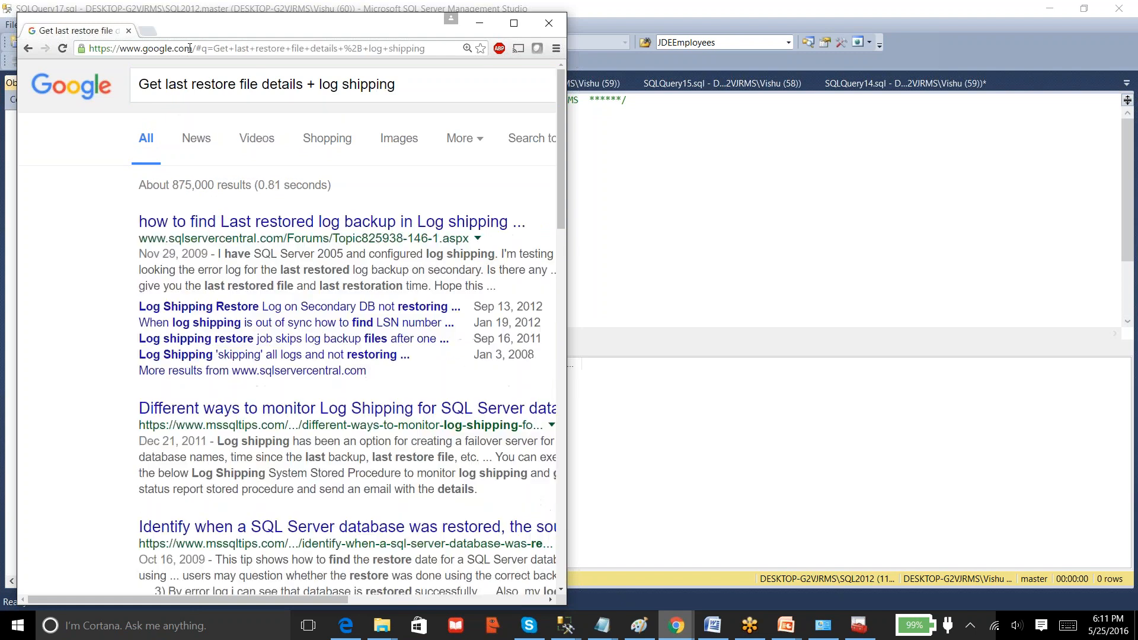
Open the SQLServerCentral result on finding the last restored log backup in a new tab and find the reply containing a query
{"action": "right_click", "coordinate": [279, 225]}
{"action": "left_click", "coordinate": [312, 235]}
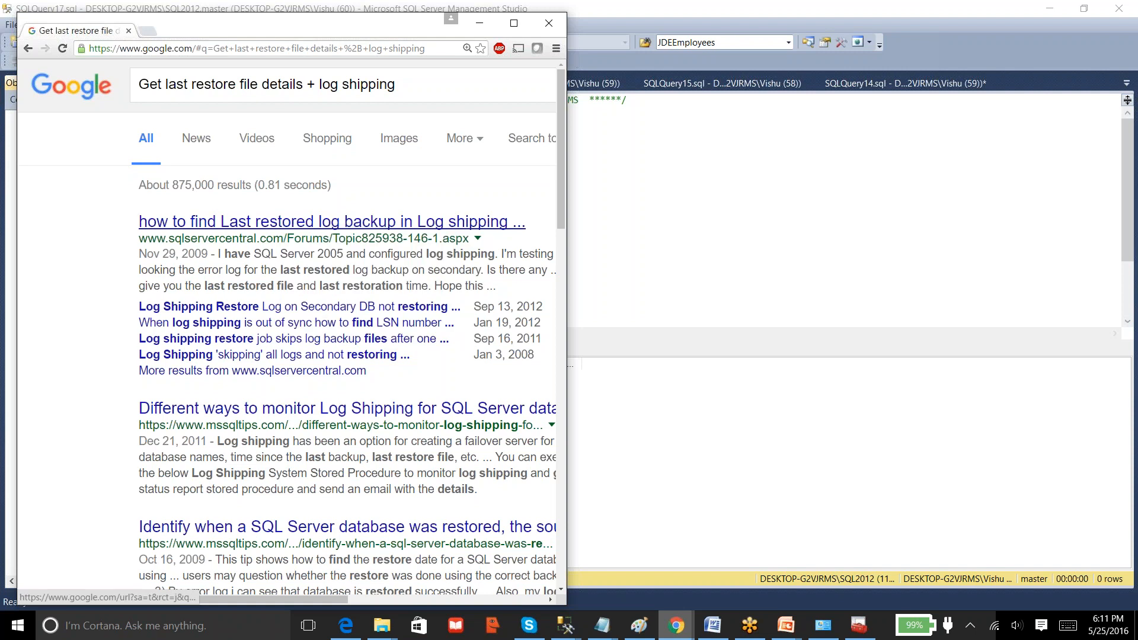
{"action": "left_click", "coordinate": [625, 20]}
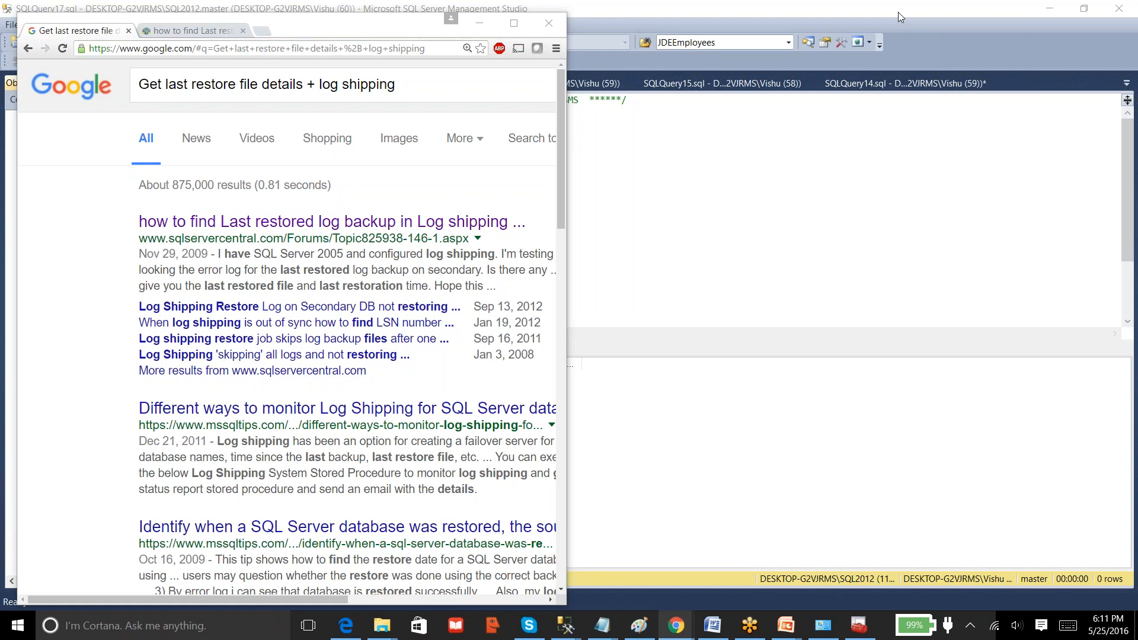
{"action": "left_click", "coordinate": [190, 29]}
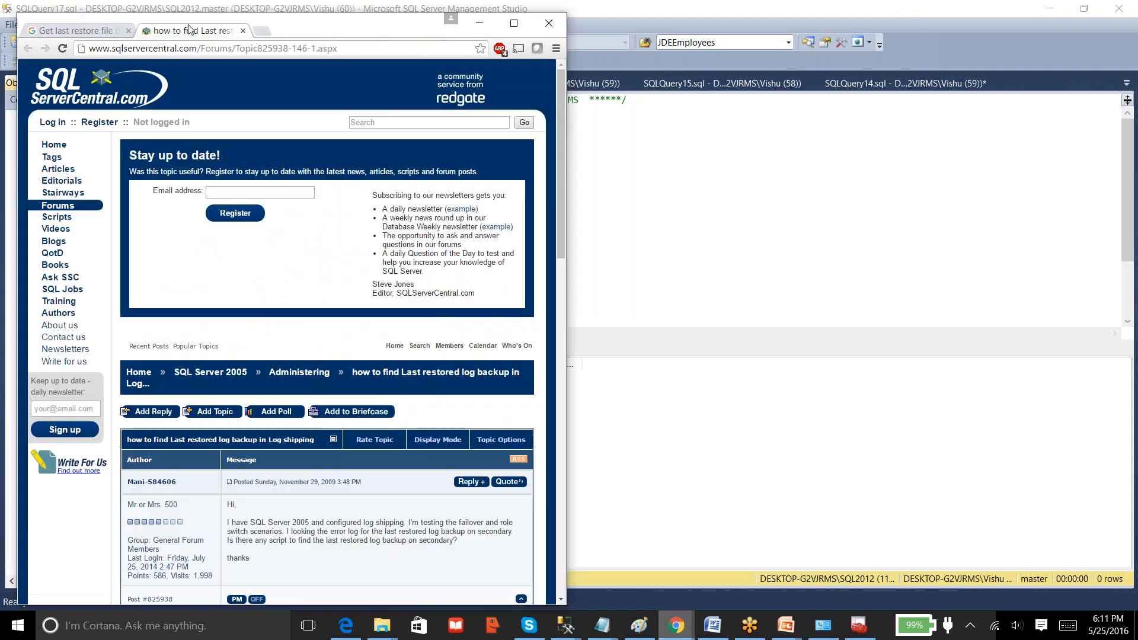
{"action": "left_click_drag", "start_coordinate": [560, 105], "coordinate": [564, 228]}
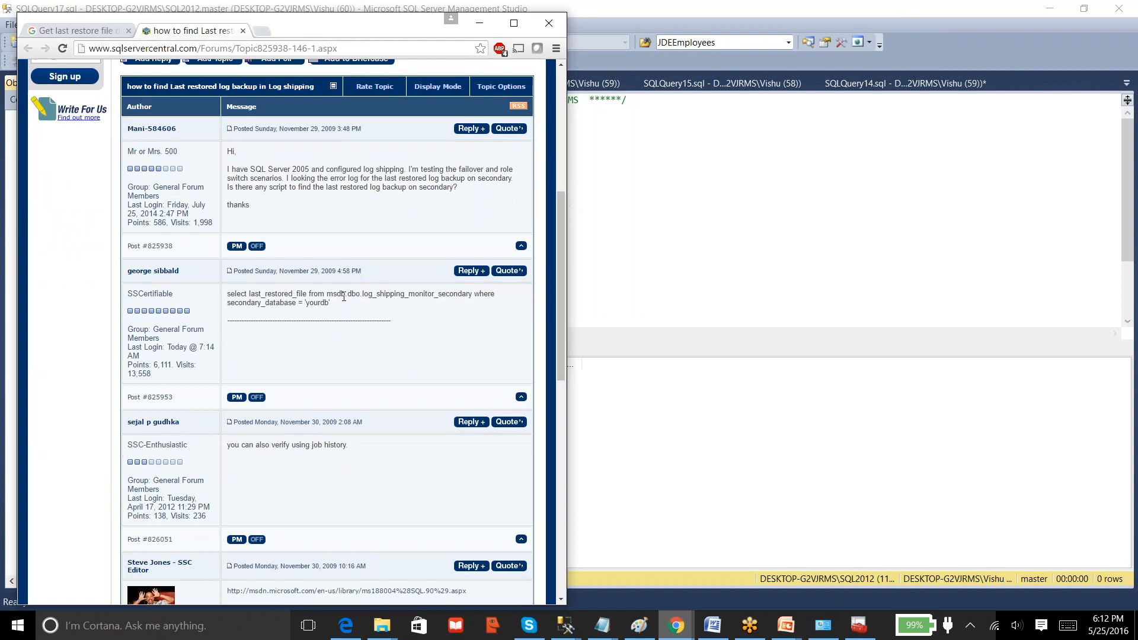
Try to copy the last_restored_file query from the forum reply and paste it over the logmarkhistory script in SQL Server Management Studio
{"action": "right_click", "coordinate": [444, 296]}
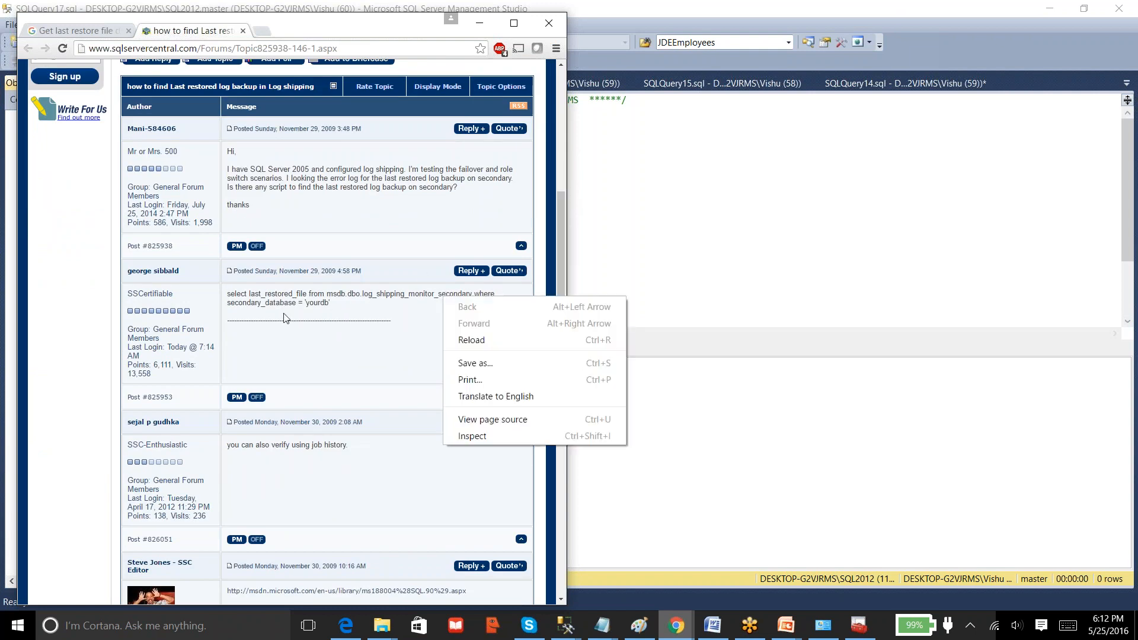
{"action": "left_click", "coordinate": [332, 305]}
{"action": "left_click_drag", "start_coordinate": [331, 304], "coordinate": [225, 295]}
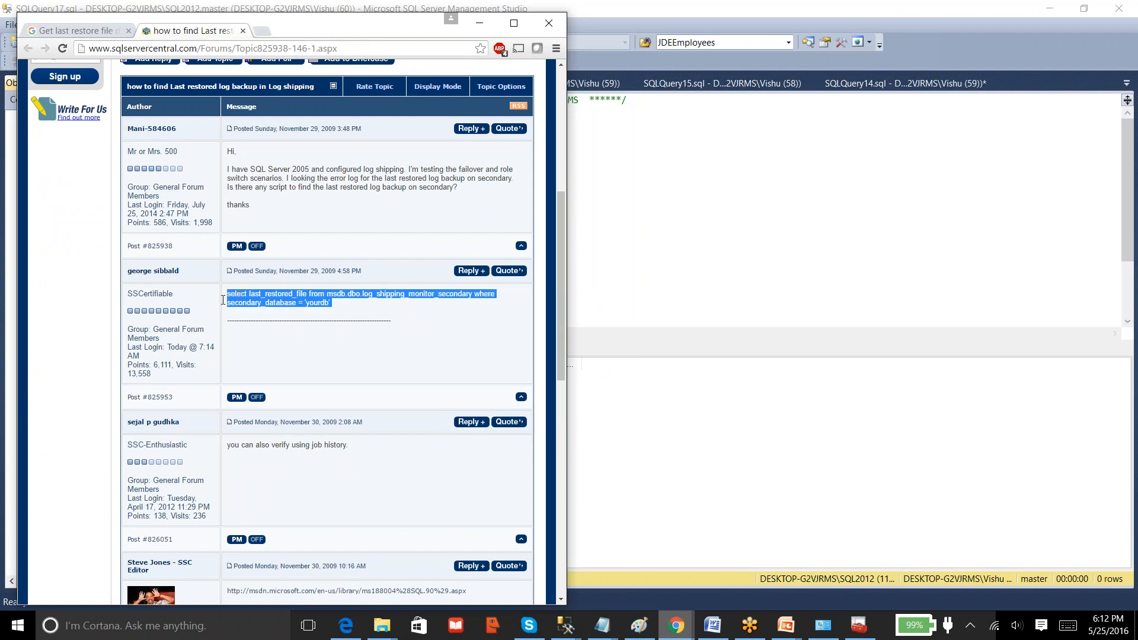
{"action": "right_click", "coordinate": [223, 300]}
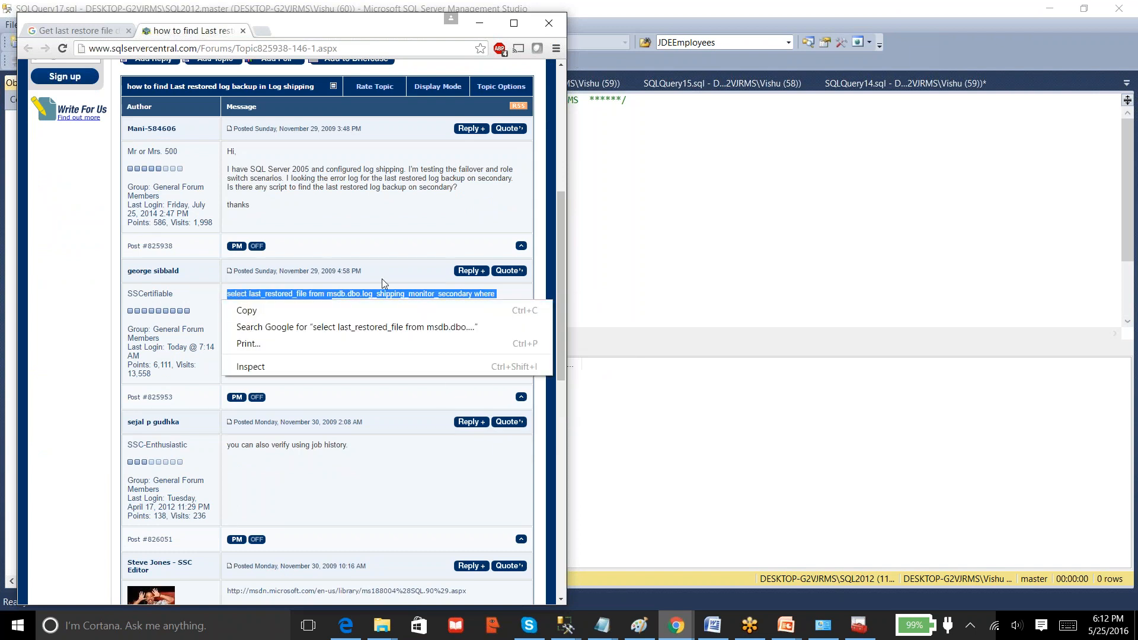
{"action": "left_click", "coordinate": [814, 177]}
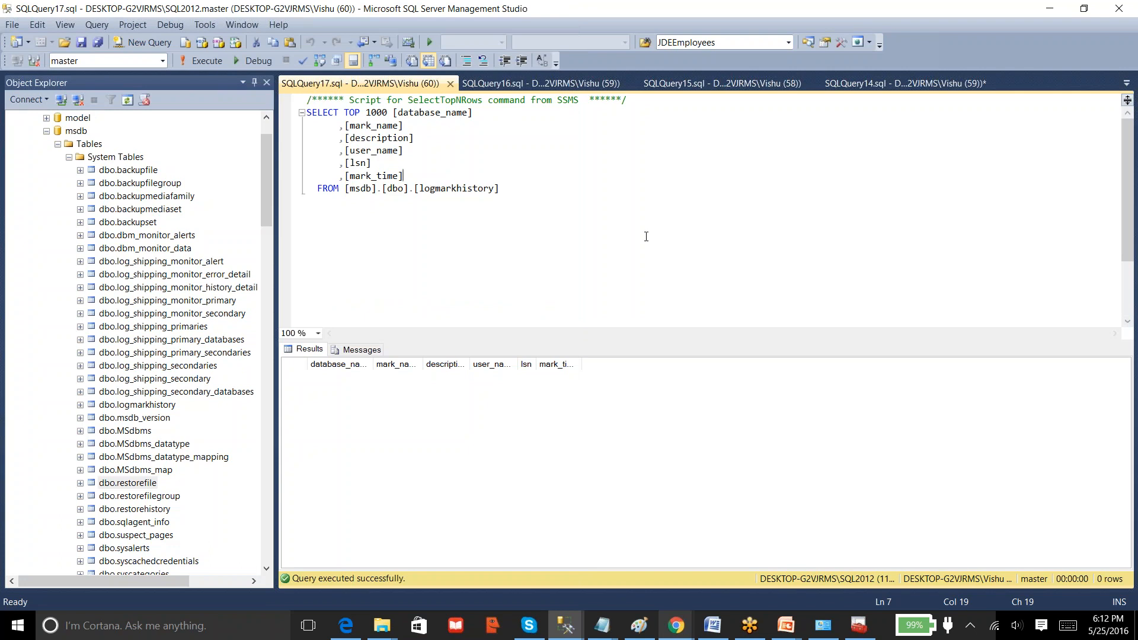
{"action": "key", "text": "ctrl+a"}
{"action": "type", "text": "D:\\Backups\\LS_Copy"}
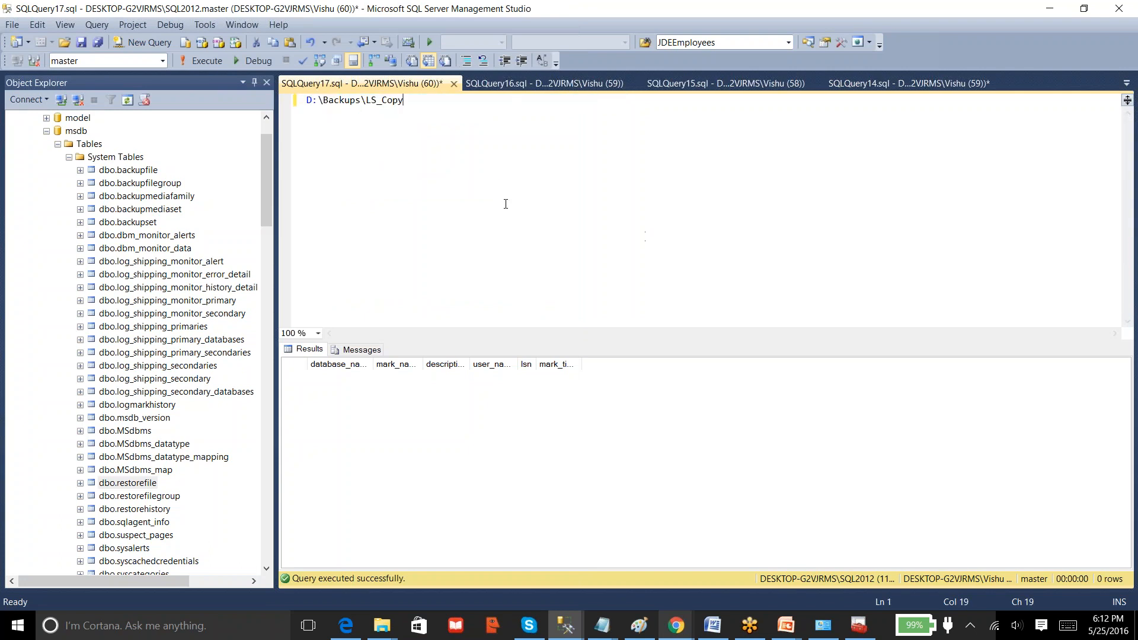
Query the top 1000 rows of dbo.log_shipping_monitor_secondary and examine the last copied and last restored files
{"action": "right_click", "coordinate": [202, 319]}
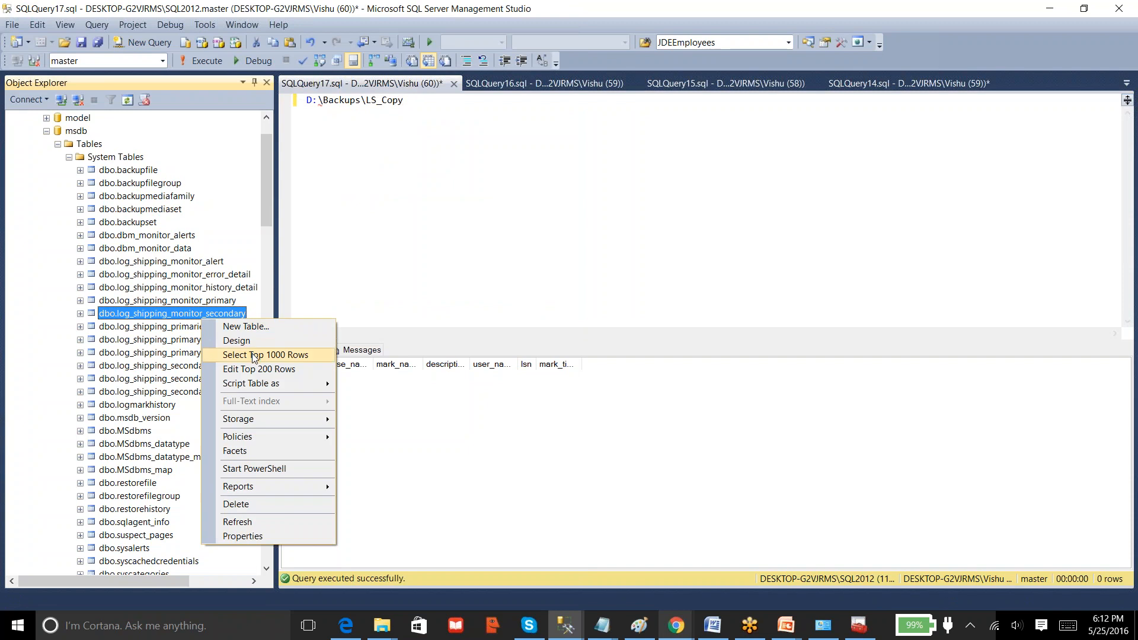
{"action": "left_click", "coordinate": [251, 354]}
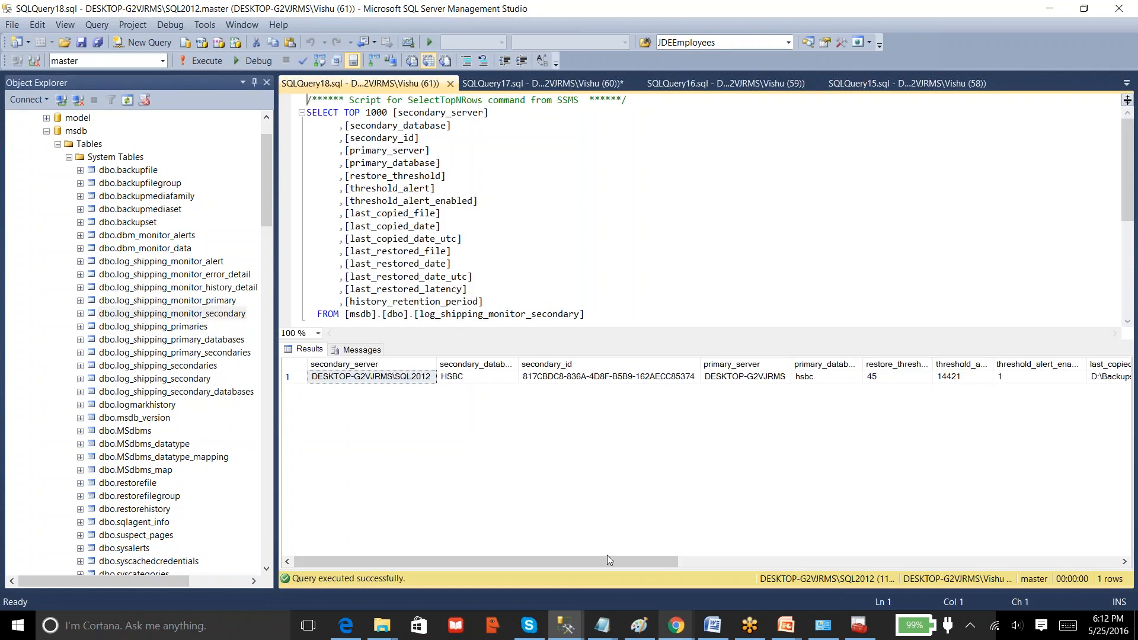
{"action": "left_click_drag", "start_coordinate": [607, 557], "coordinate": [798, 554]}
{"action": "left_click", "coordinate": [780, 379]}
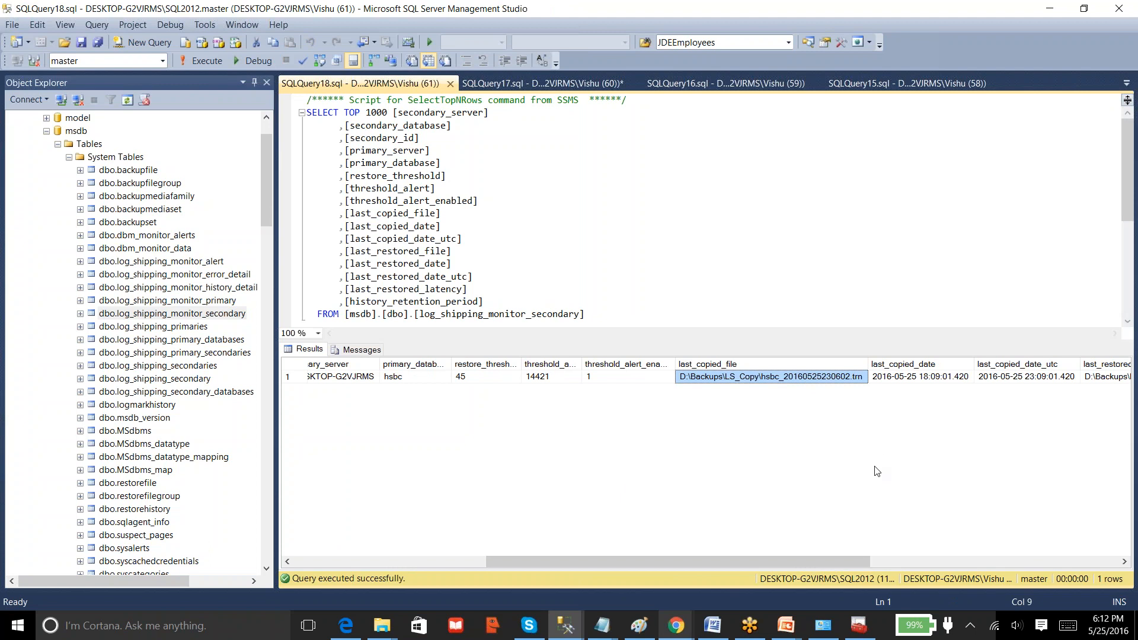
{"action": "left_click_drag", "start_coordinate": [809, 562], "coordinate": [930, 561]}
{"action": "left_click", "coordinate": [930, 379]}
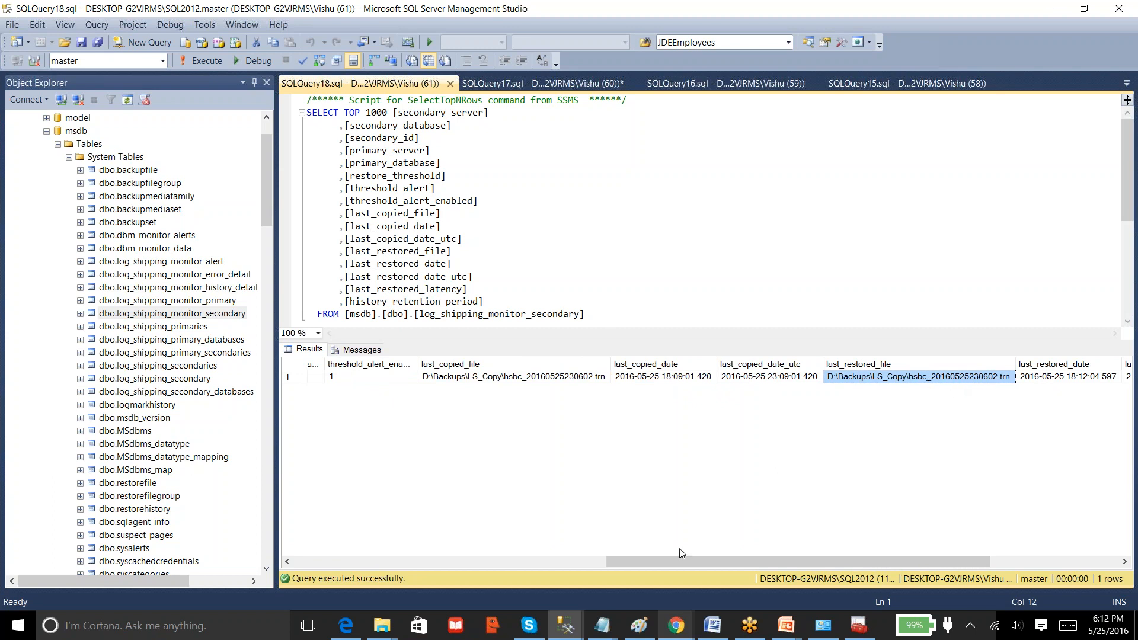
Check hsbc_20160525230602.trn in the LS_Copy folder against the last restored file, and collapse msdb in Object Explorer
{"action": "mouse_move", "coordinate": [389, 636]}
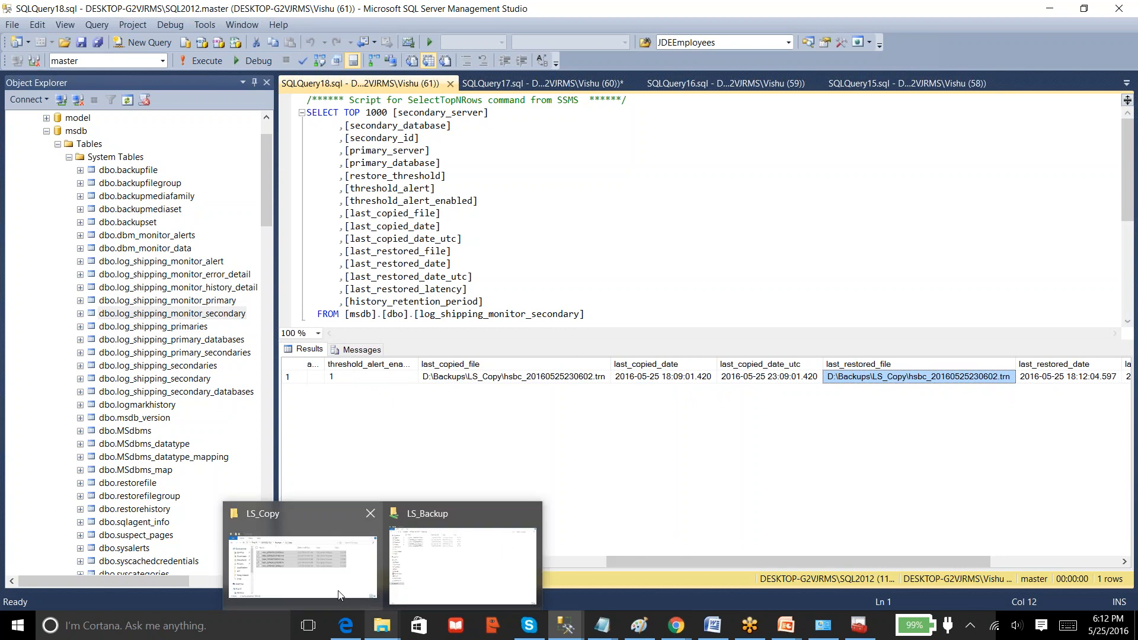
{"action": "left_click", "coordinate": [349, 551]}
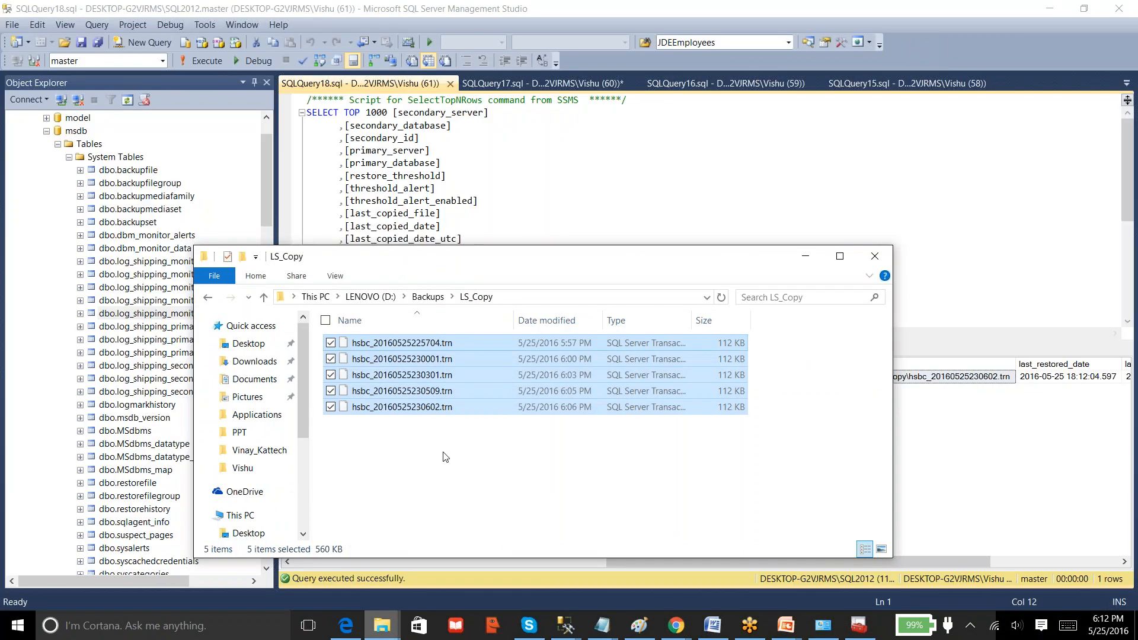
{"action": "left_click", "coordinate": [445, 409]}
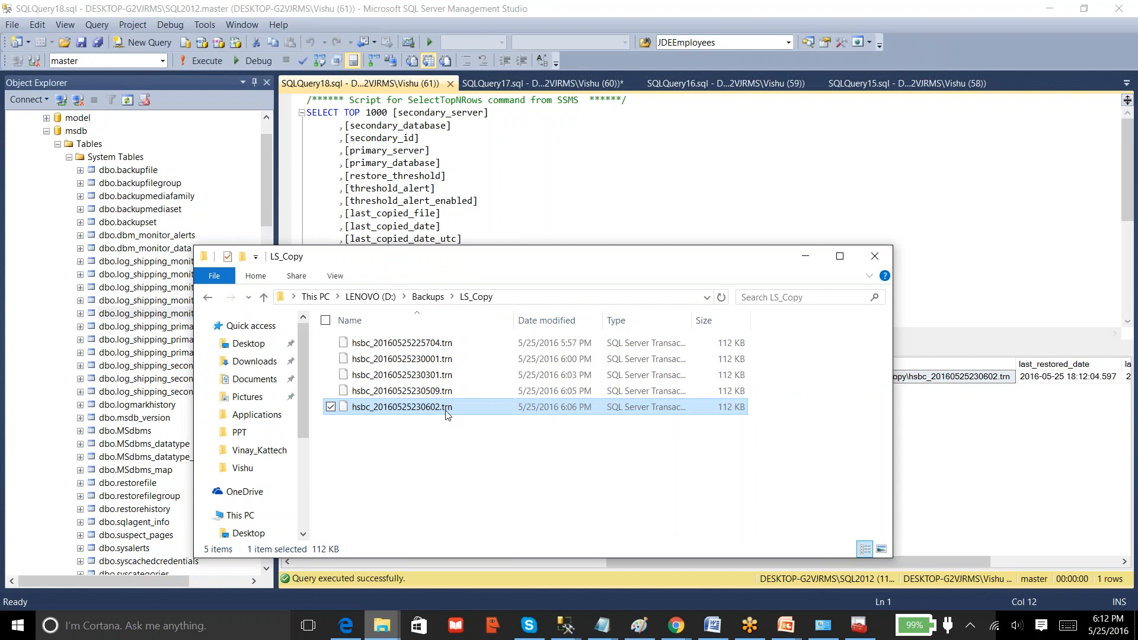
{"action": "left_click_drag", "start_coordinate": [598, 256], "coordinate": [563, 116]}
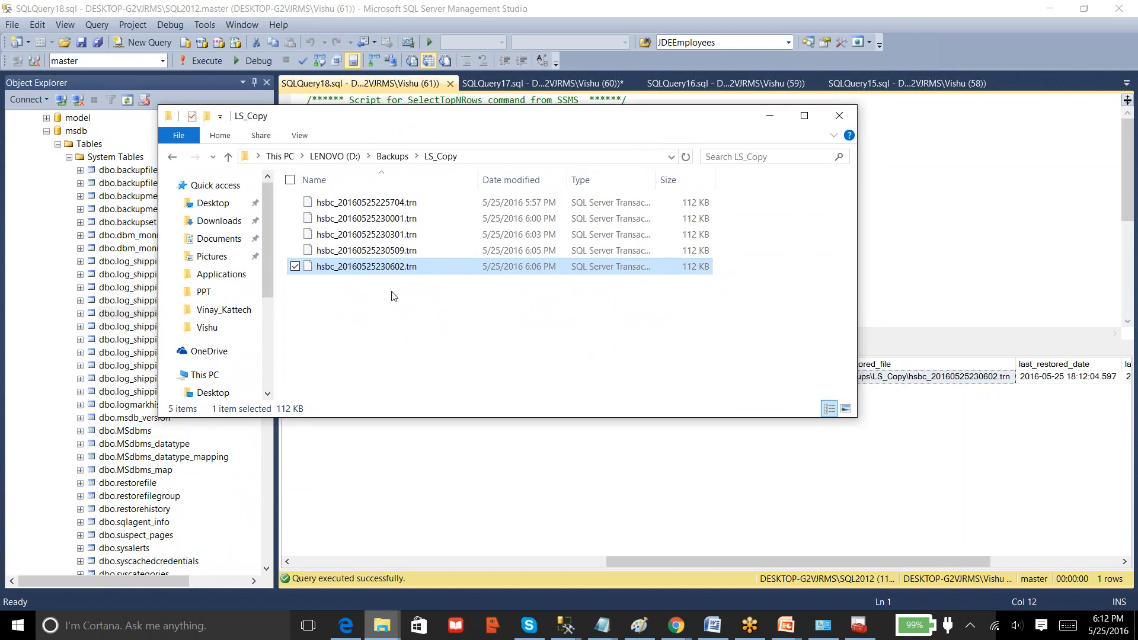
{"action": "left_click", "coordinate": [46, 132]}
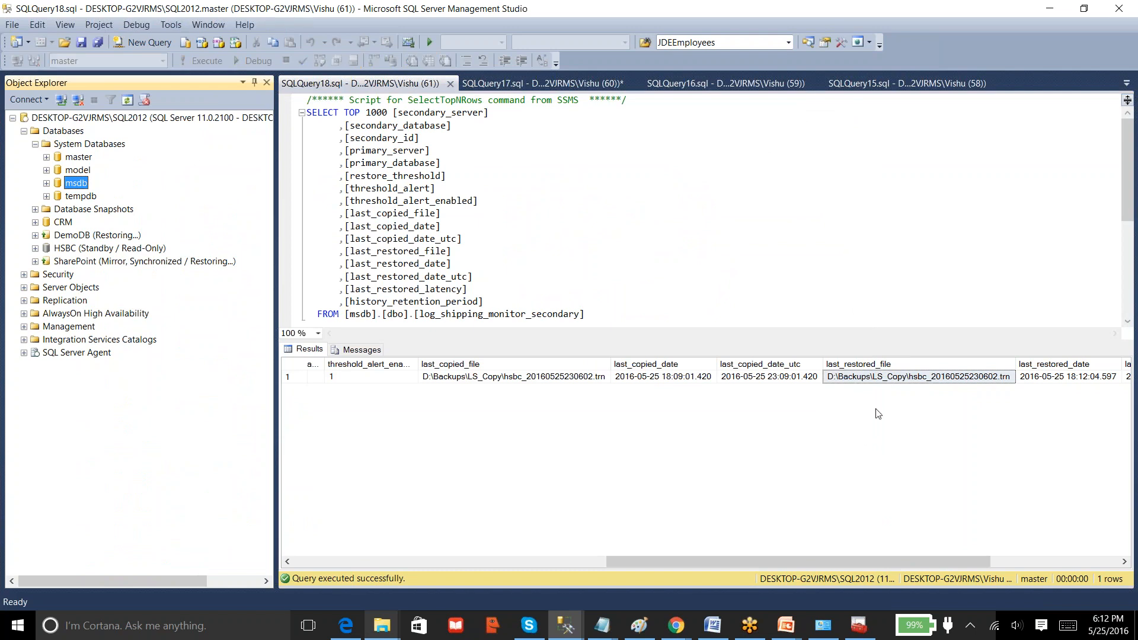
{"action": "mouse_move", "coordinate": [385, 628]}
{"action": "left_click", "coordinate": [332, 582]}
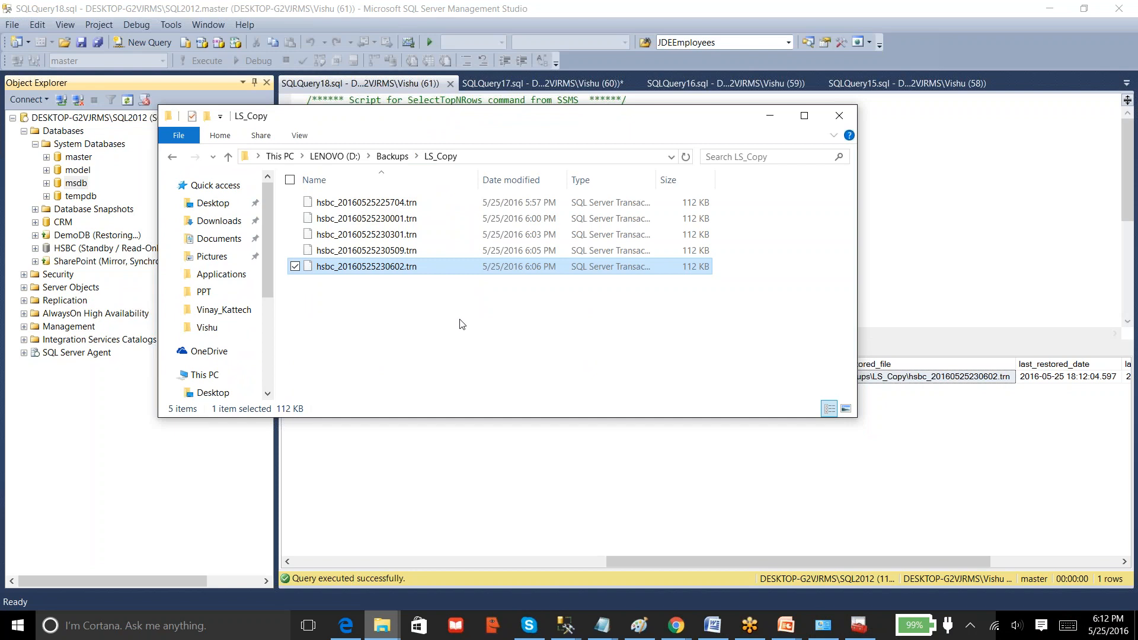
Replace the SQLQuery18 script with RESTORE DATABASE HSBC WITH RECOVERY and execute it on the SQL2012 instance
{"action": "left_click", "coordinate": [1040, 186]}
{"action": "key", "text": "ctrl+a"}
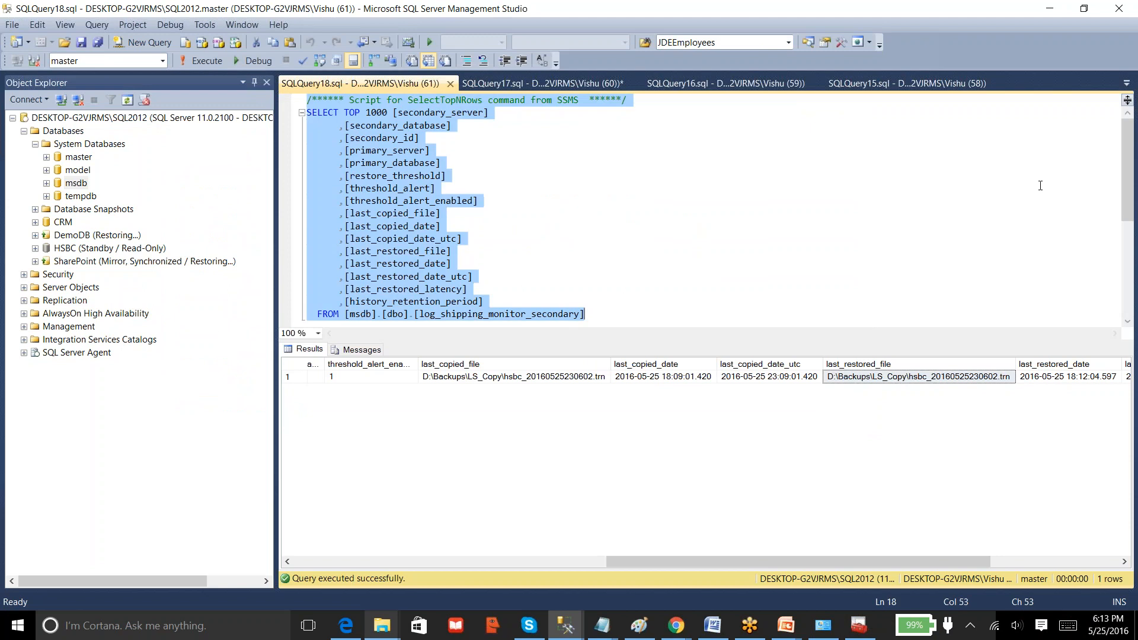
{"action": "key", "text": "Delete"}
{"action": "type", "text": "RES"}
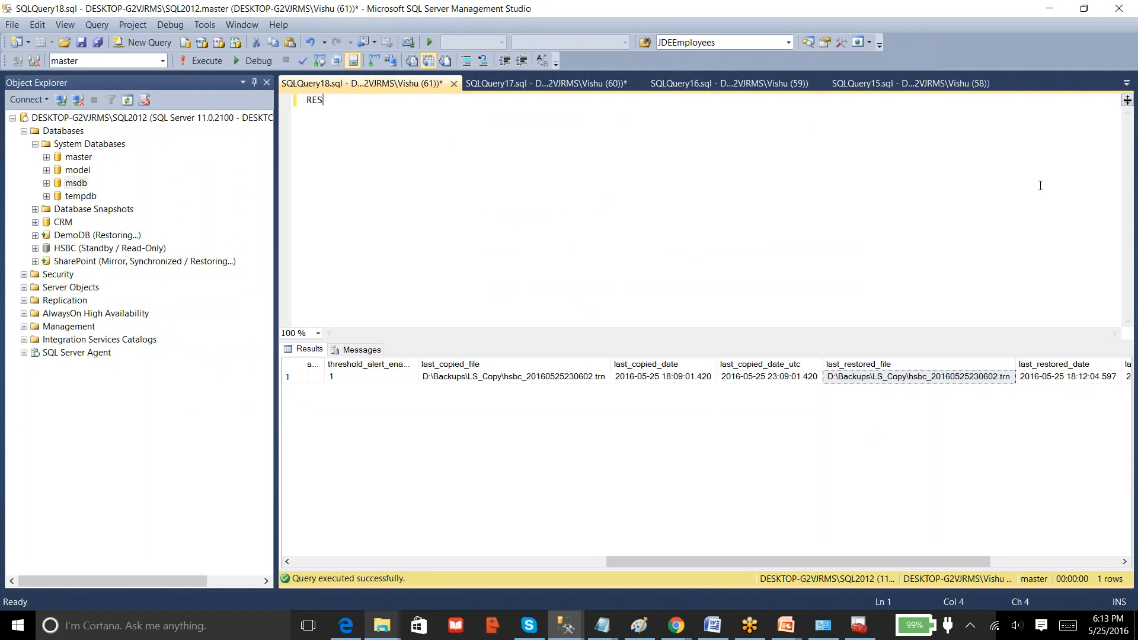
{"action": "type", "text": "TORE DATABASE HSBC WITH RECOVERY"}
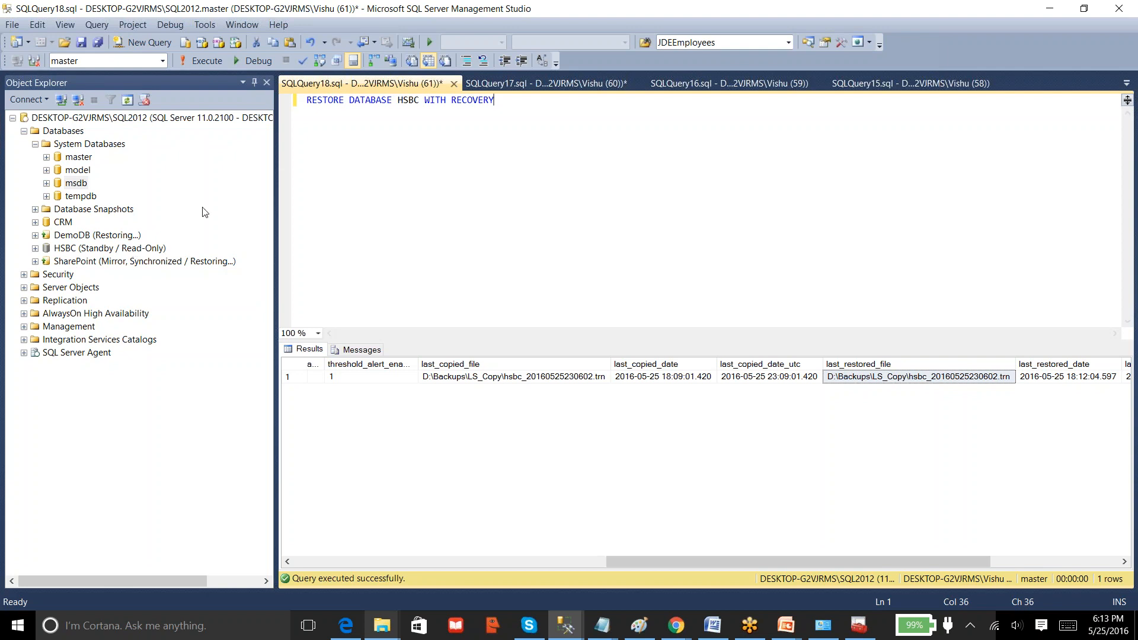
{"action": "left_click", "coordinate": [417, 148]}
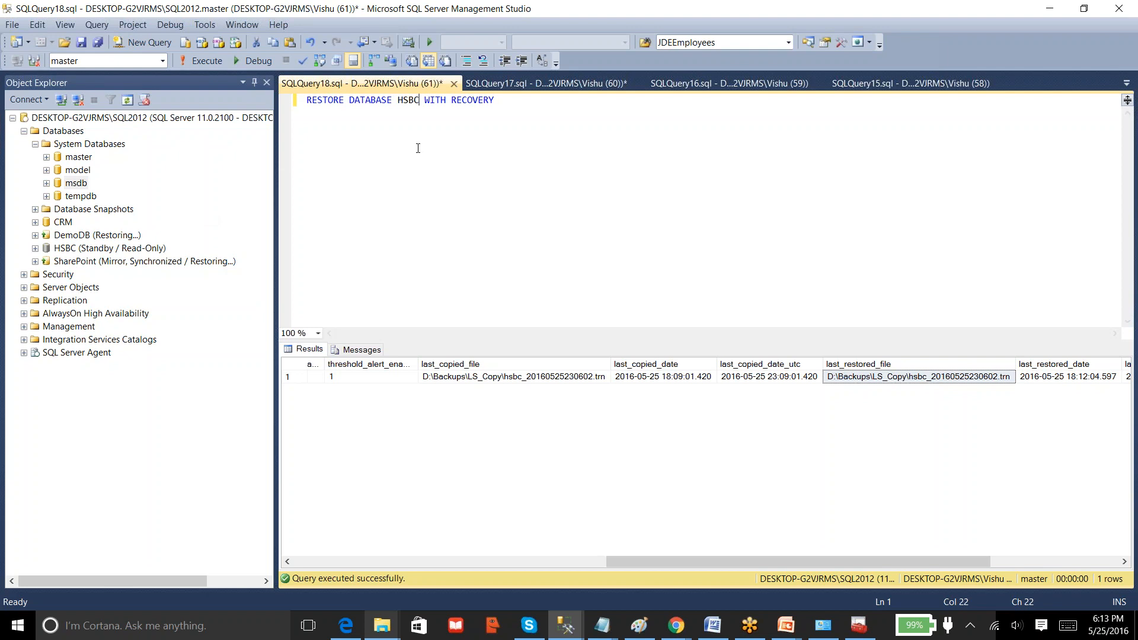
{"action": "left_click", "coordinate": [208, 63]}
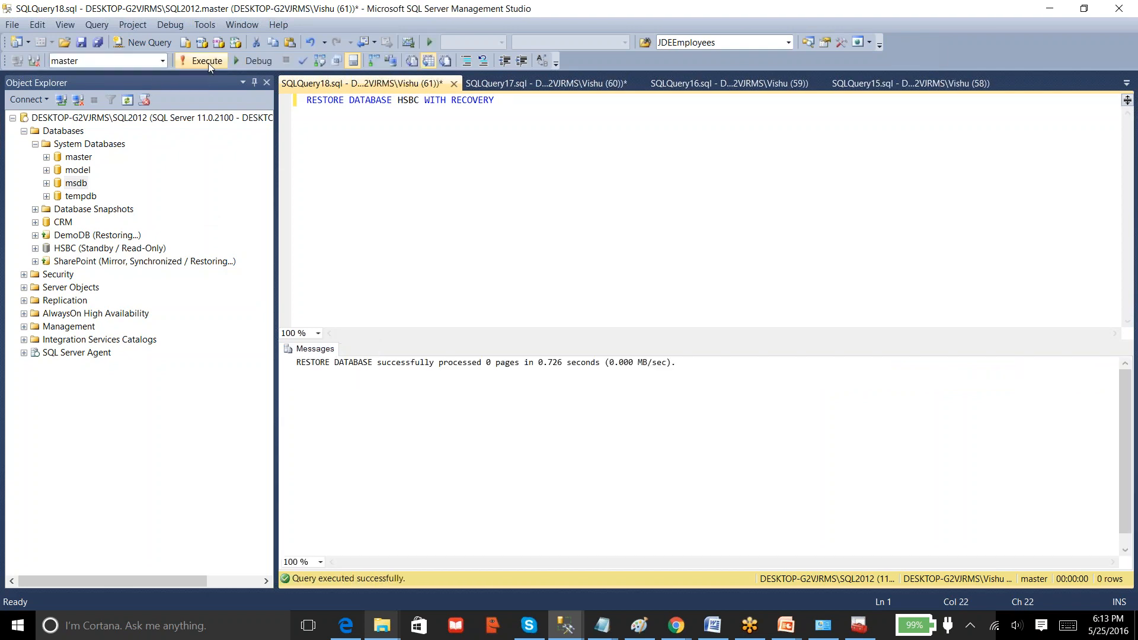
Refresh the Databases folder of the SQL2012 instance and check the status and tables of the HSBC database
{"action": "right_click", "coordinate": [71, 134]}
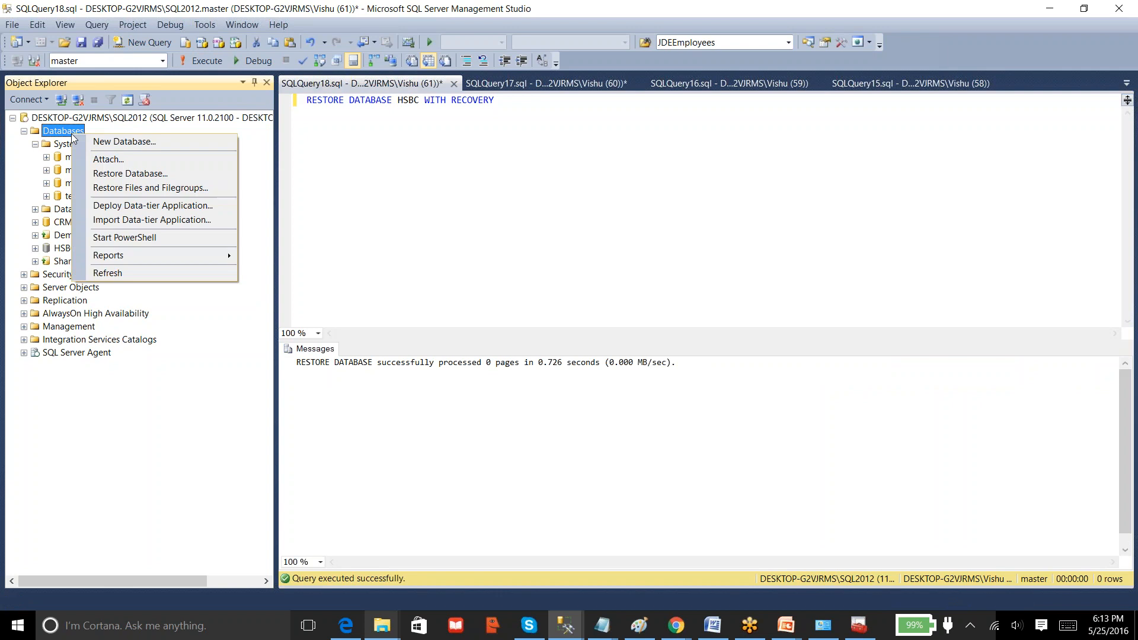
{"action": "left_click", "coordinate": [166, 280]}
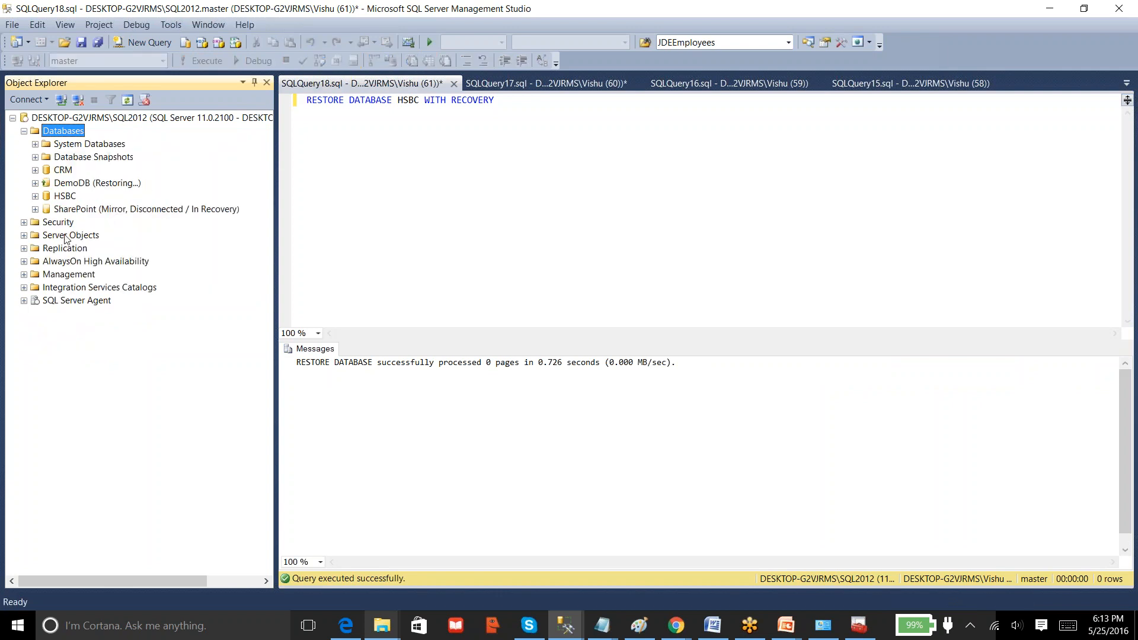
{"action": "left_click", "coordinate": [64, 198]}
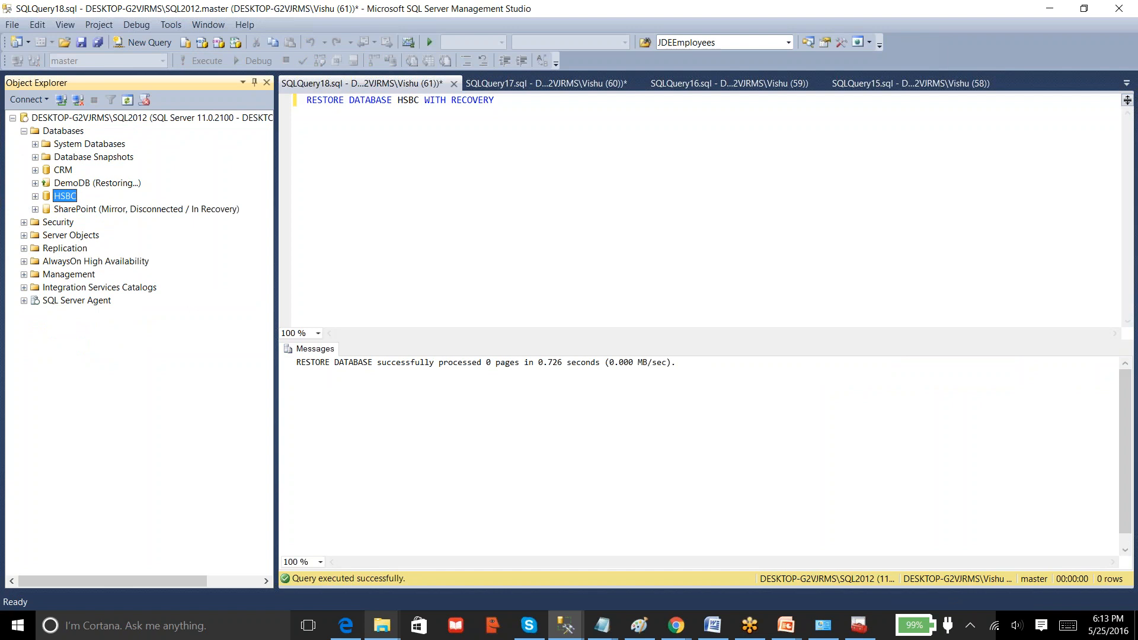
{"action": "left_click", "coordinate": [35, 196]}
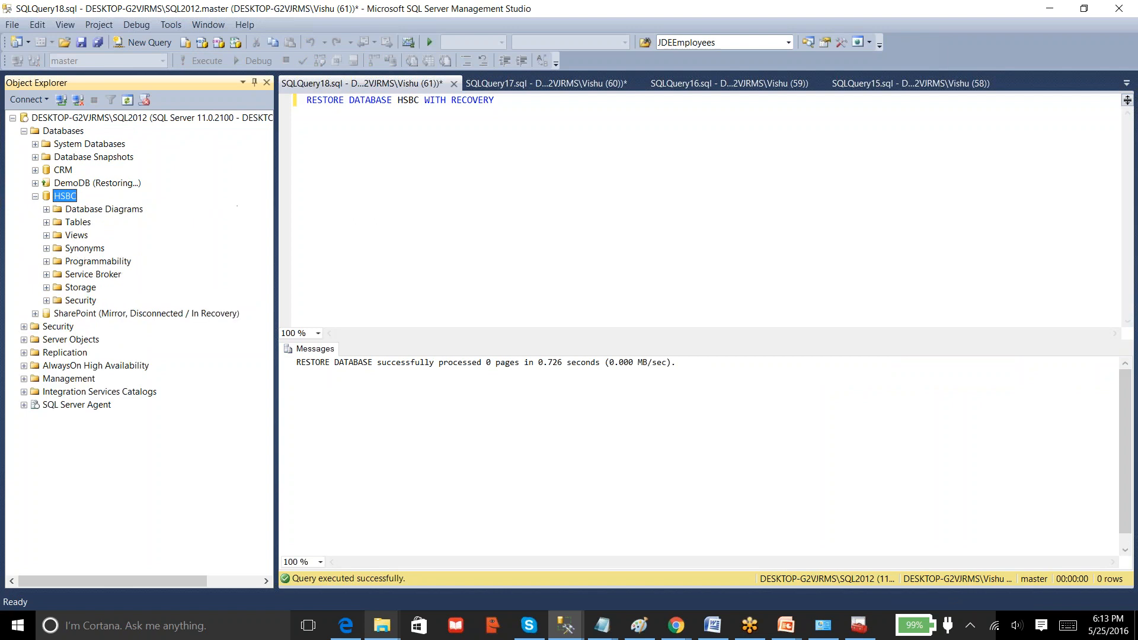
{"action": "left_click", "coordinate": [47, 222]}
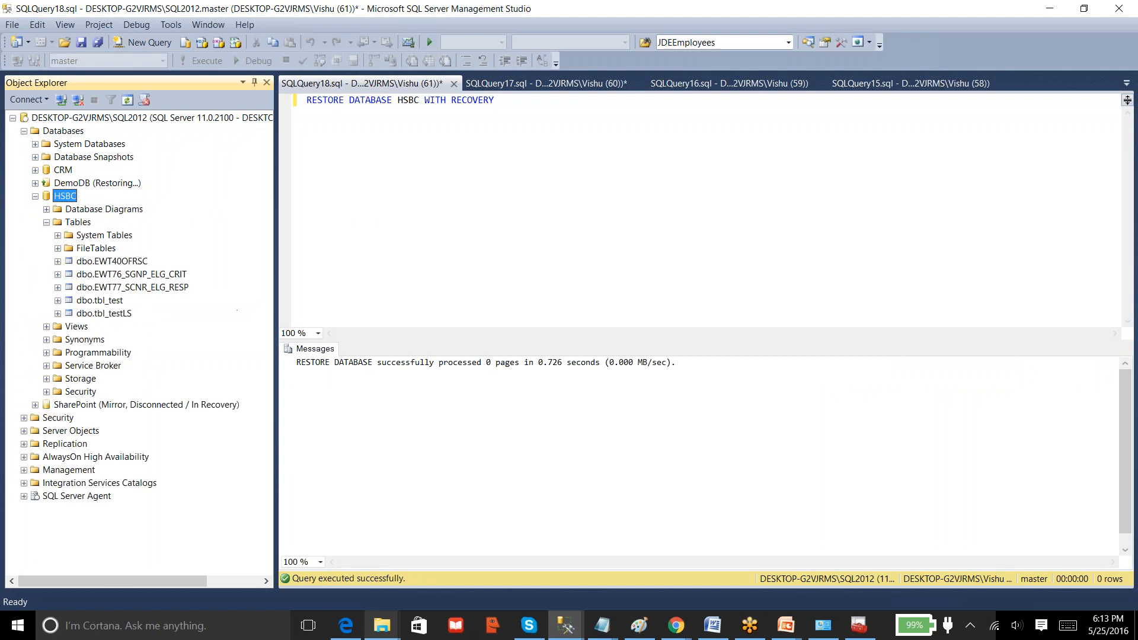
{"action": "left_click", "coordinate": [35, 196]}
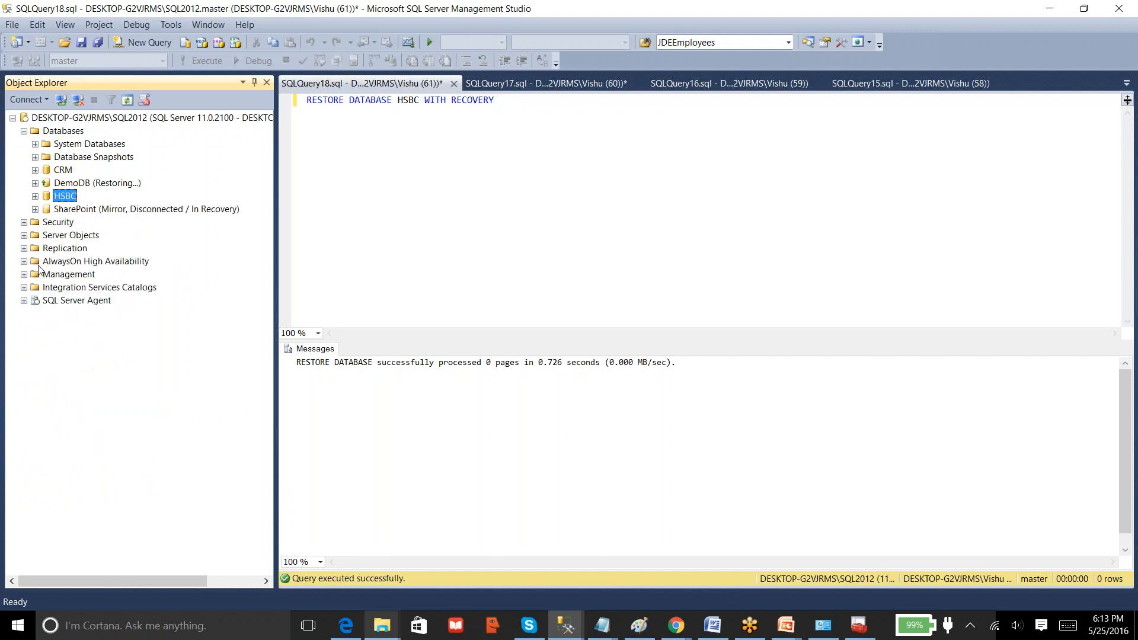
Show the SQL Server Agent jobs on SQL2012 and locate the LSCopy and LSRestore jobs for hsbc
{"action": "left_click", "coordinate": [24, 300]}
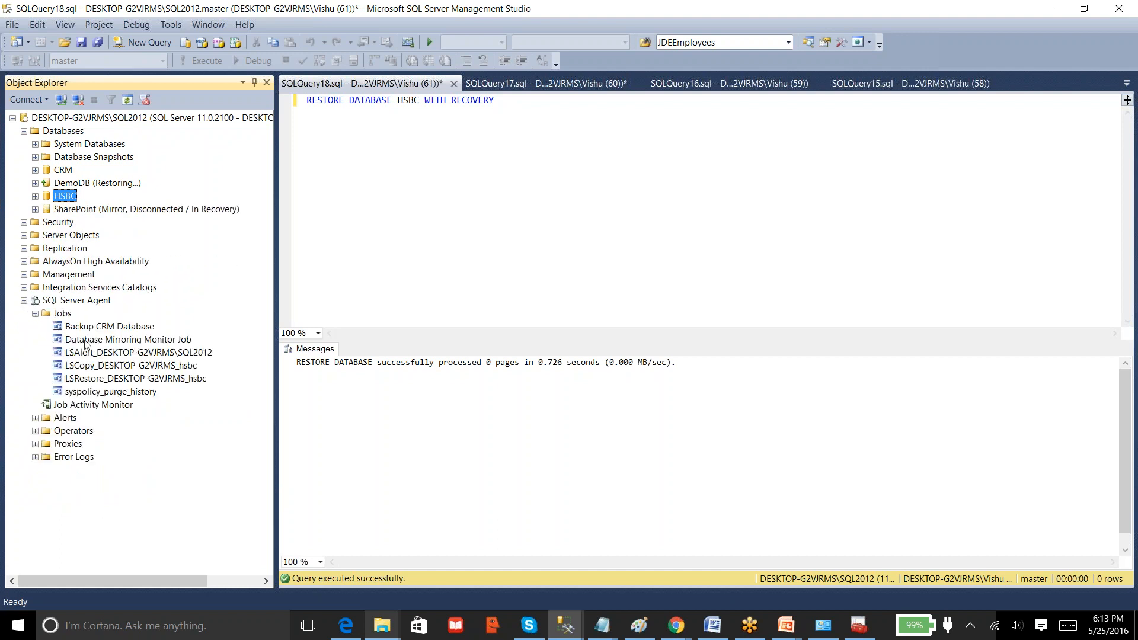
{"action": "left_click", "coordinate": [96, 366]}
{"action": "left_click", "coordinate": [101, 379]}
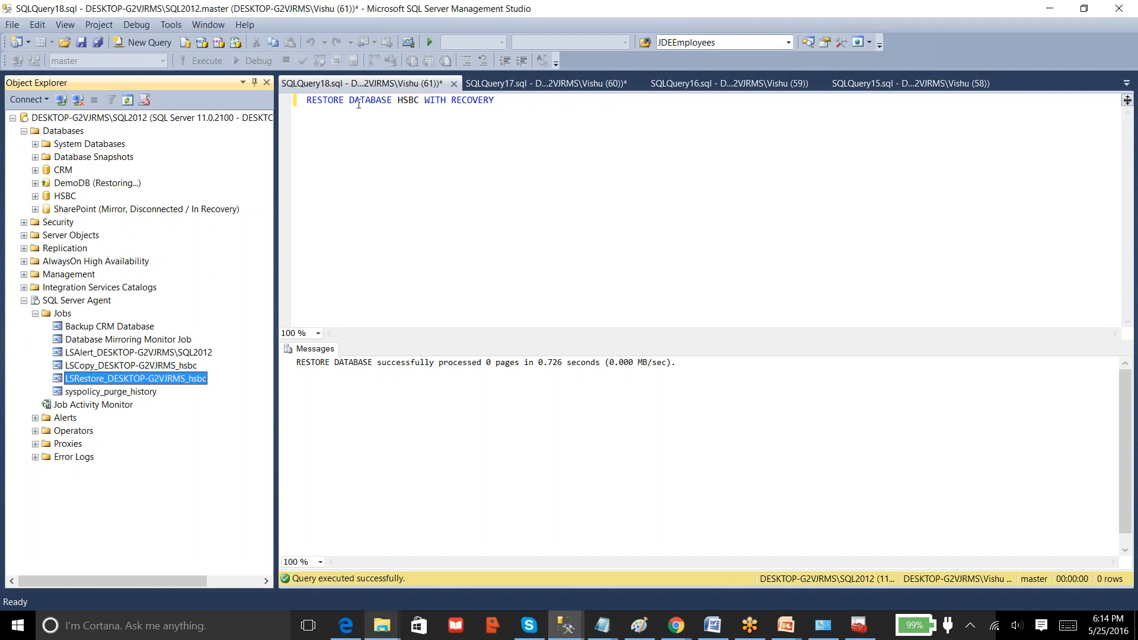
{"action": "left_click", "coordinate": [680, 24]}
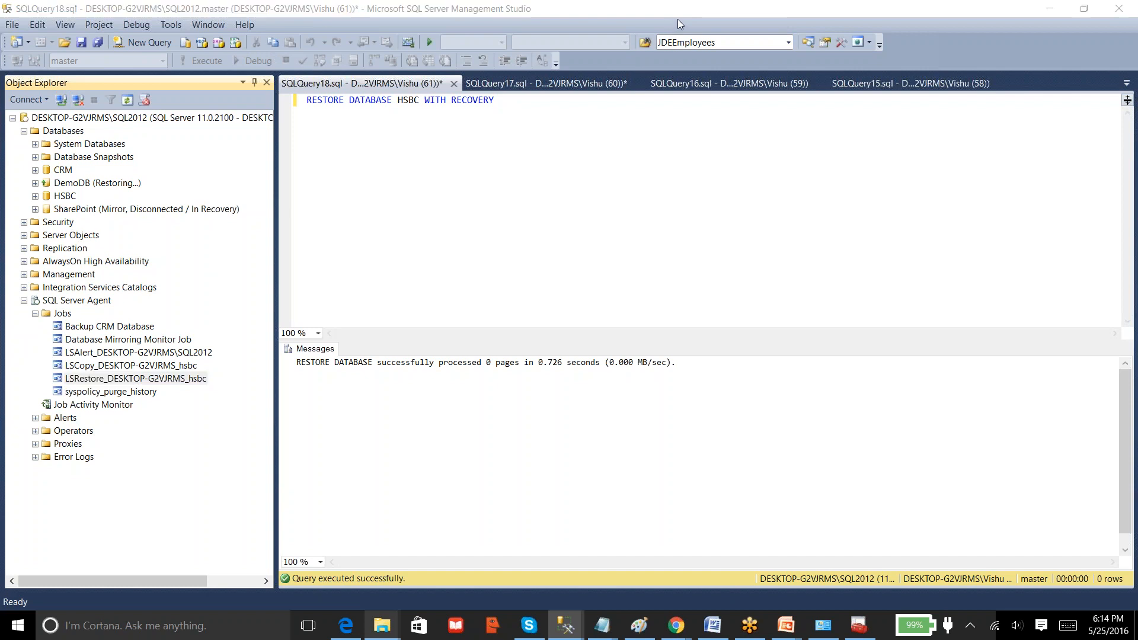
{"action": "left_click", "coordinate": [678, 19]}
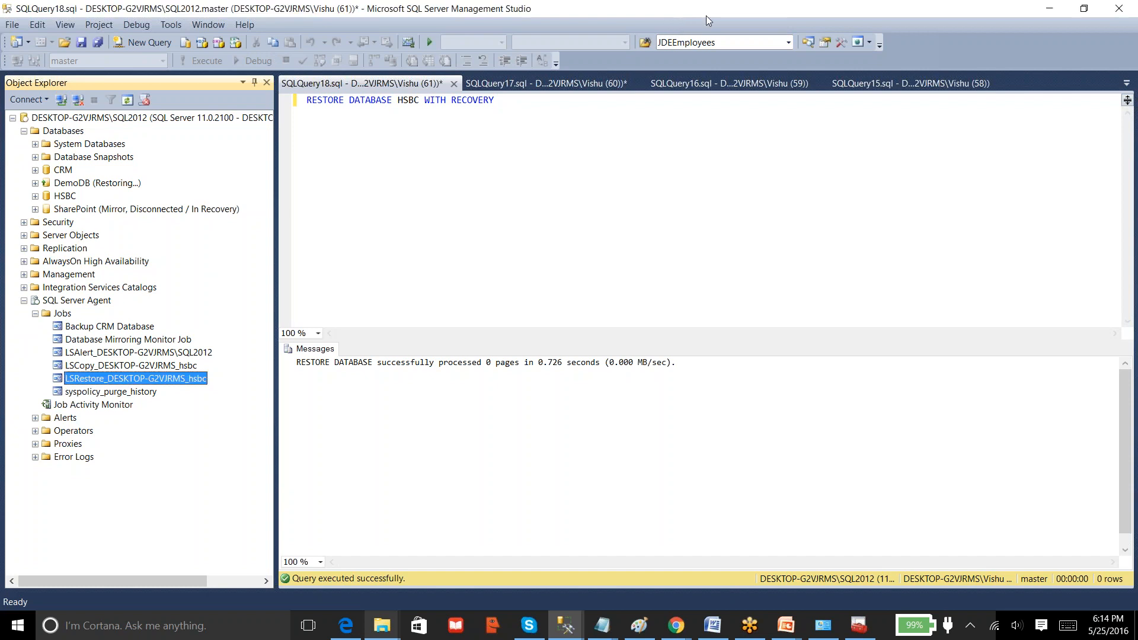
{"action": "left_click", "coordinate": [955, 326]}
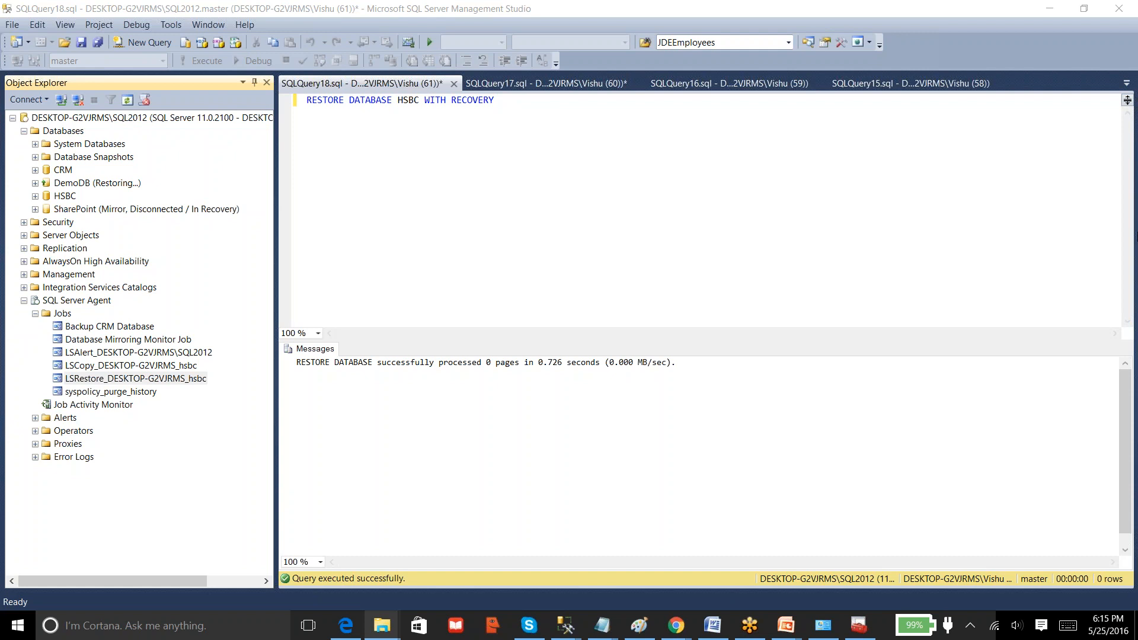
{"action": "left_click", "coordinate": [1135, 46]}
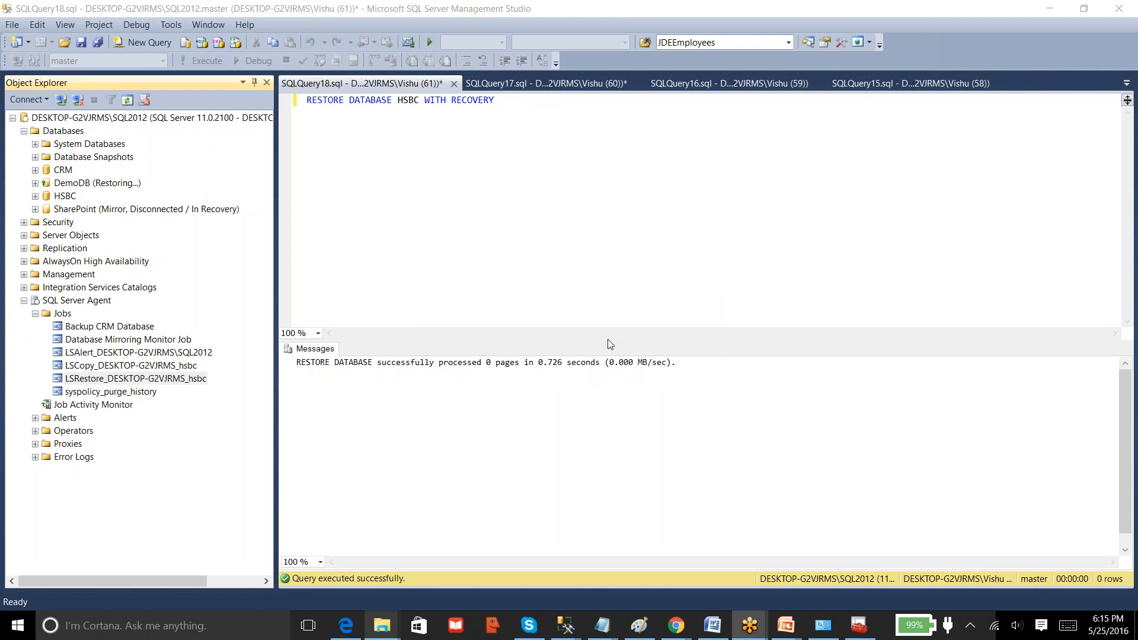